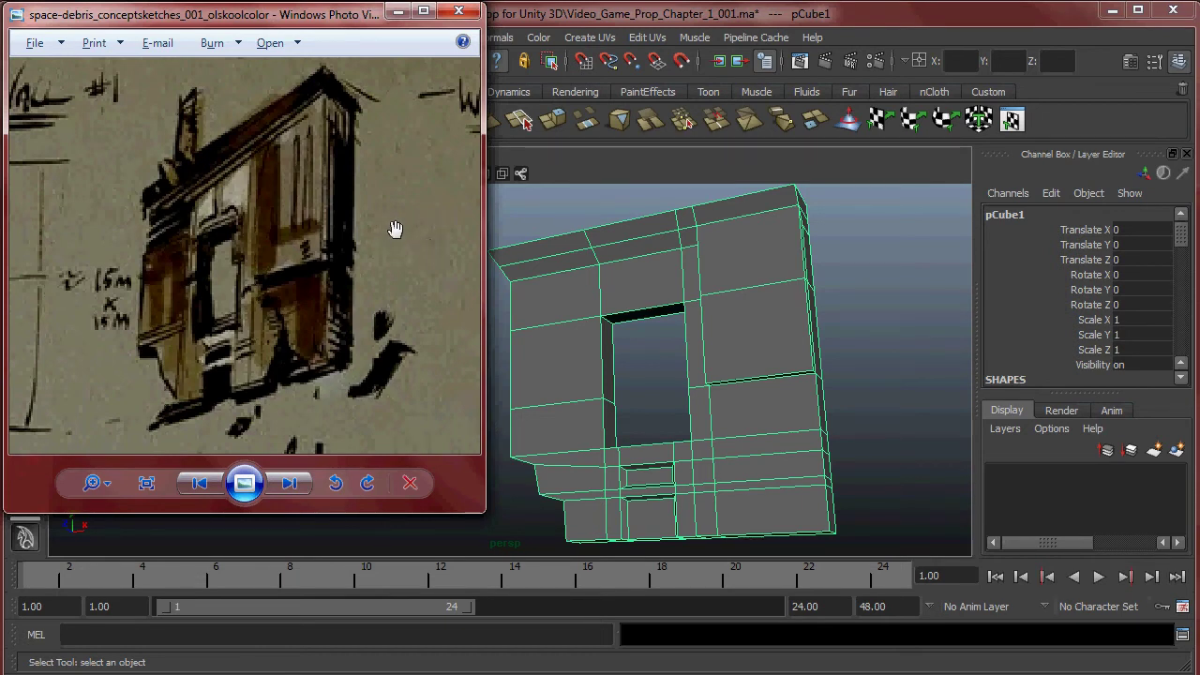
Step: Minimize the concept sketch, duplicate the wall mesh pCube1, and create a display layer from the original mesh
{"action": "left_click", "coordinate": [399, 13]}
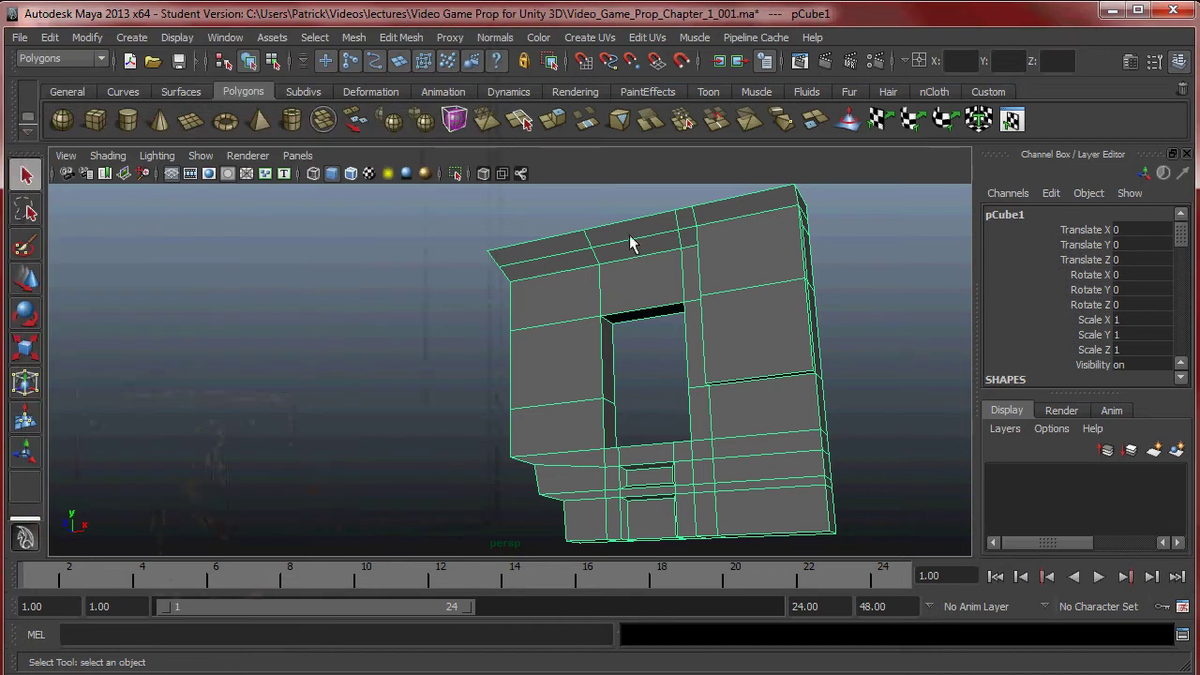
{"action": "left_click_drag", "start_coordinate": [765, 286], "coordinate": [661, 326], "text": "alt"}
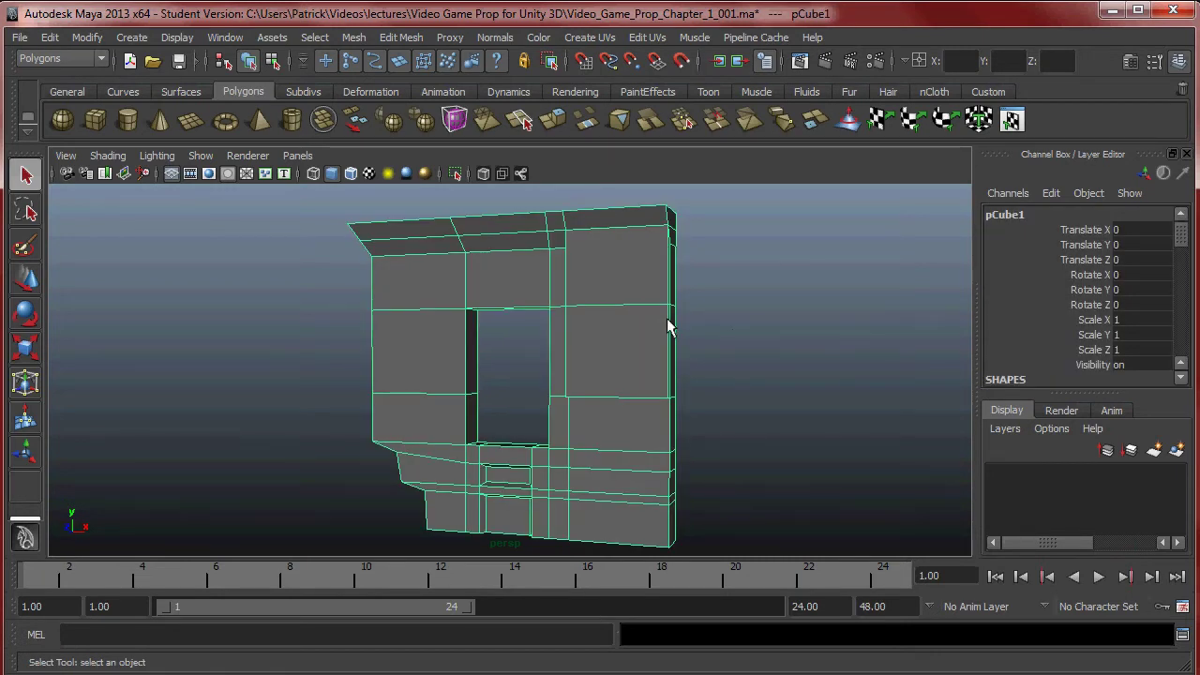
{"action": "key", "text": "ctrl+d"}
{"action": "left_click", "coordinate": [727, 271]}
{"action": "left_click", "coordinate": [673, 272]}
{"action": "left_click", "coordinate": [1004, 428]}
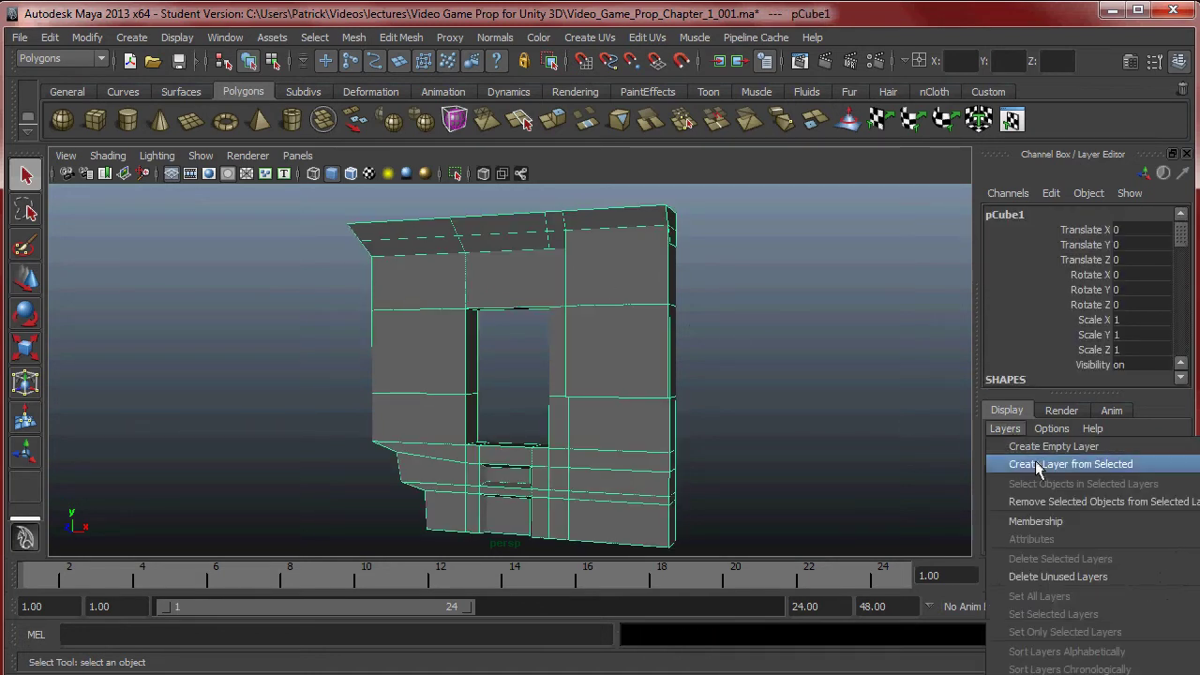
{"action": "left_click", "coordinate": [1048, 464]}
Step: Name the new display layer lowpoly_lay and hide it
{"action": "double_click", "coordinate": [1062, 475]}
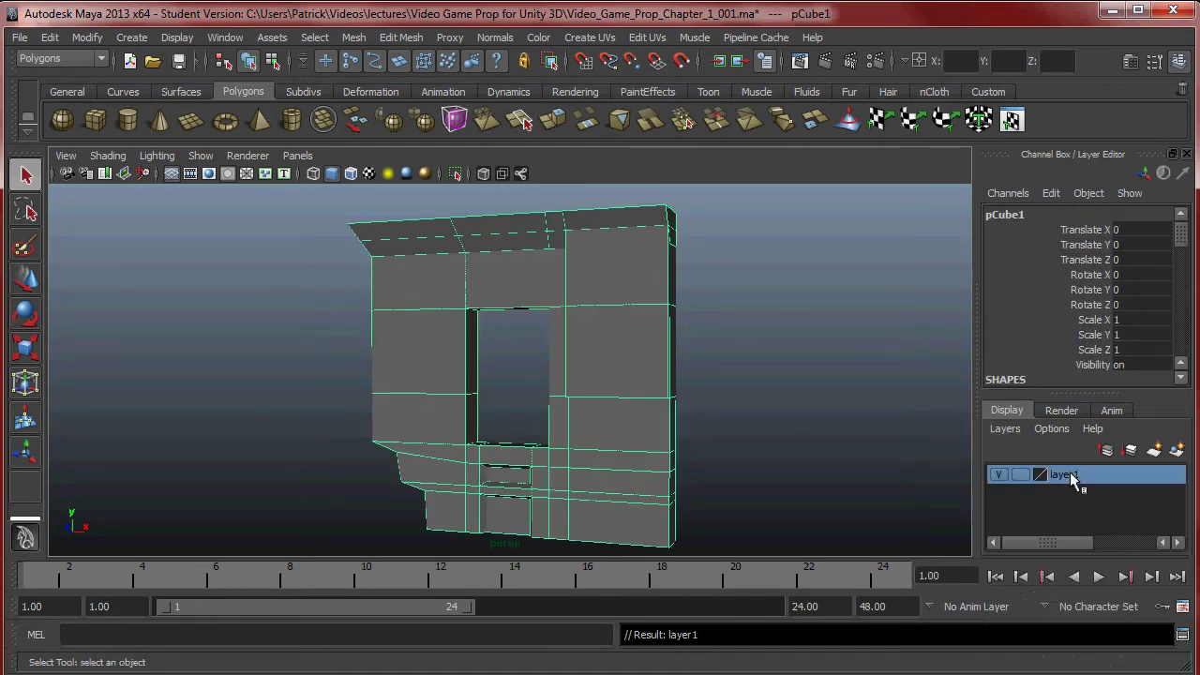
{"action": "left_click_drag", "start_coordinate": [551, 272], "coordinate": [464, 273]}
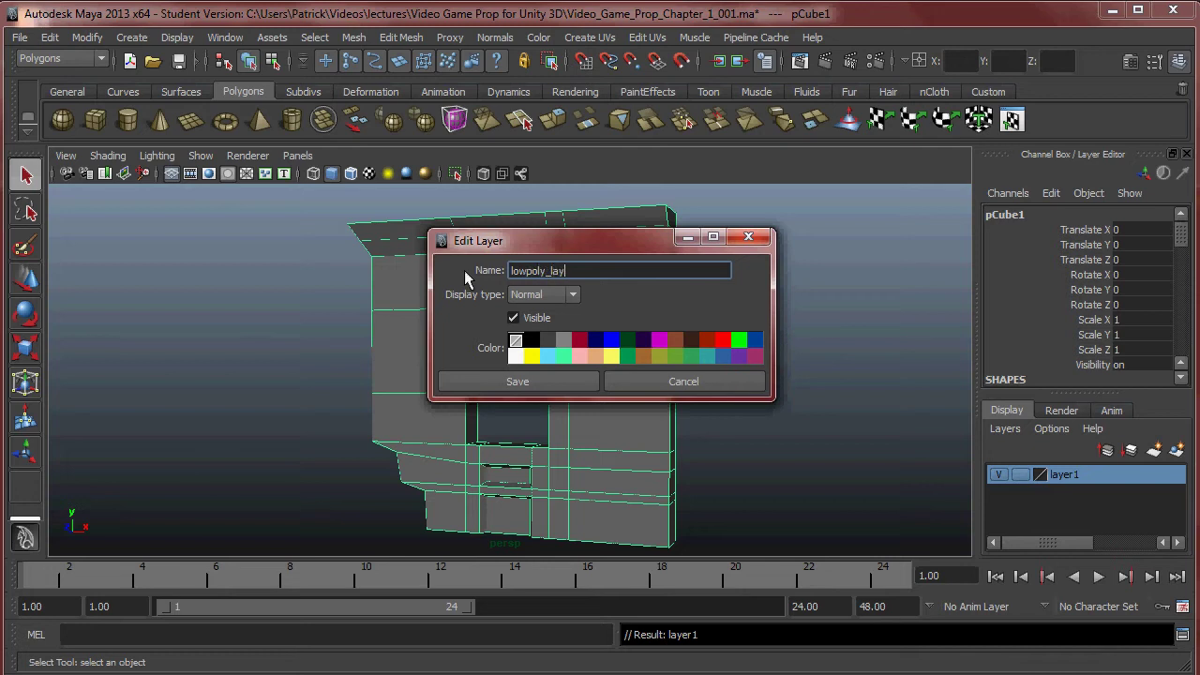
{"action": "left_click", "coordinate": [527, 384]}
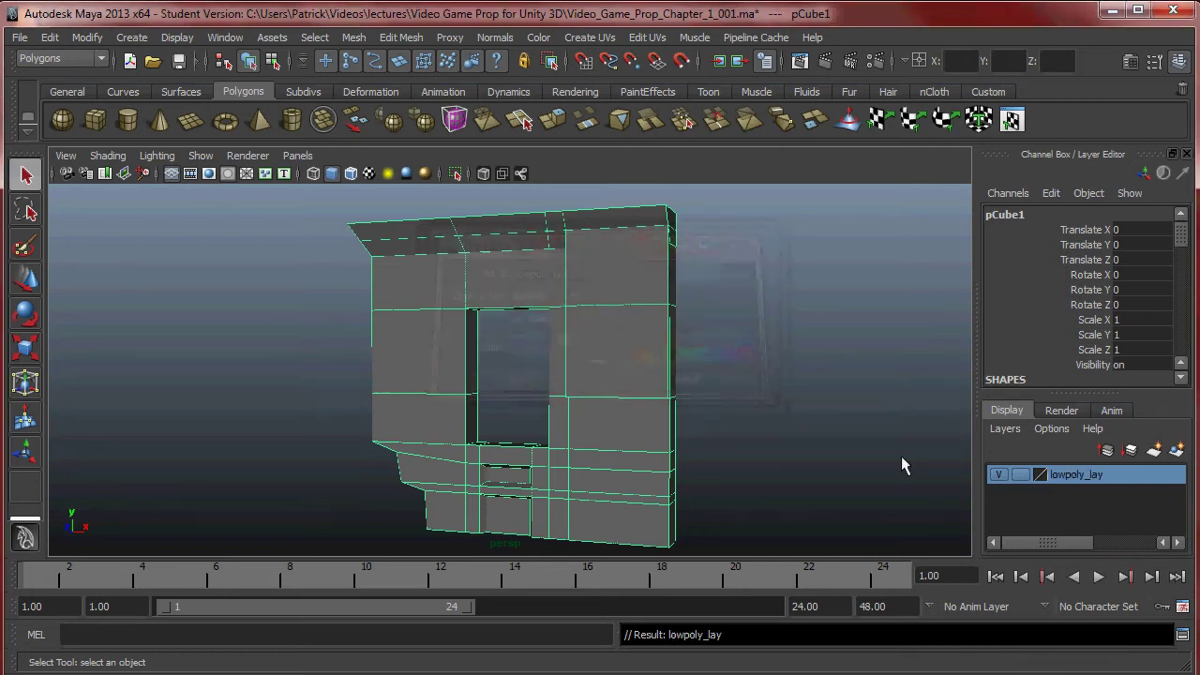
{"action": "left_click", "coordinate": [1000, 474]}
Step: Duplicate the visible wall mesh pCube2 and create a display layer from the new copy
{"action": "left_click", "coordinate": [614, 330]}
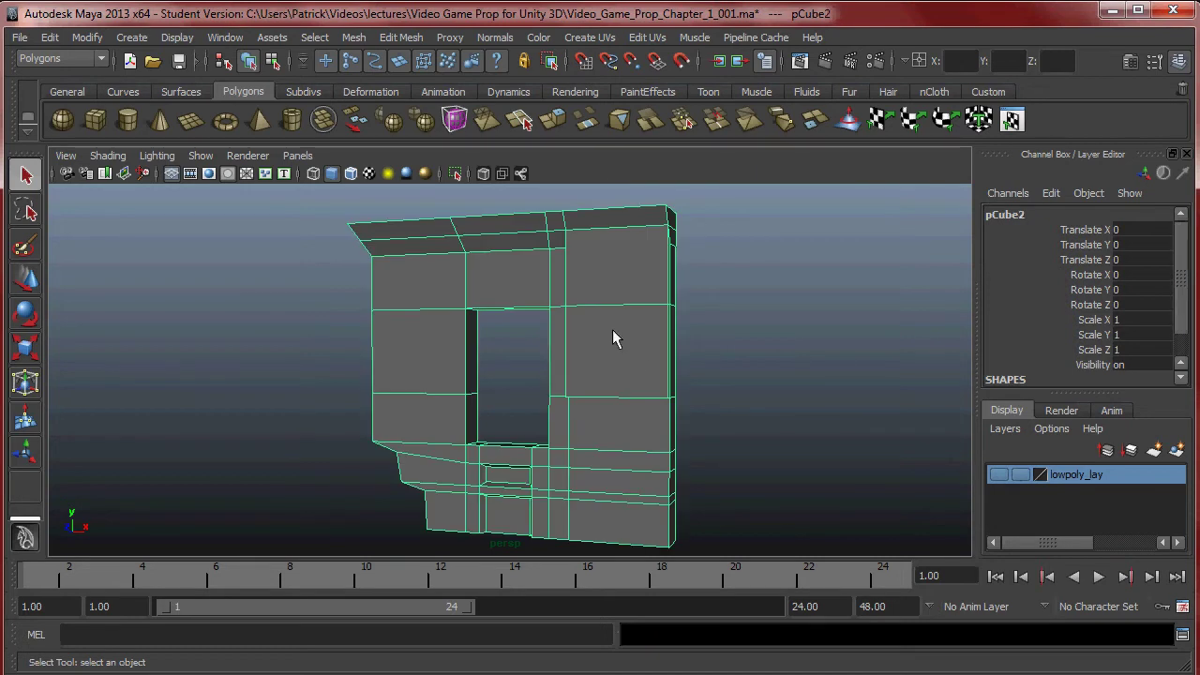
{"action": "key", "text": "ctrl+d"}
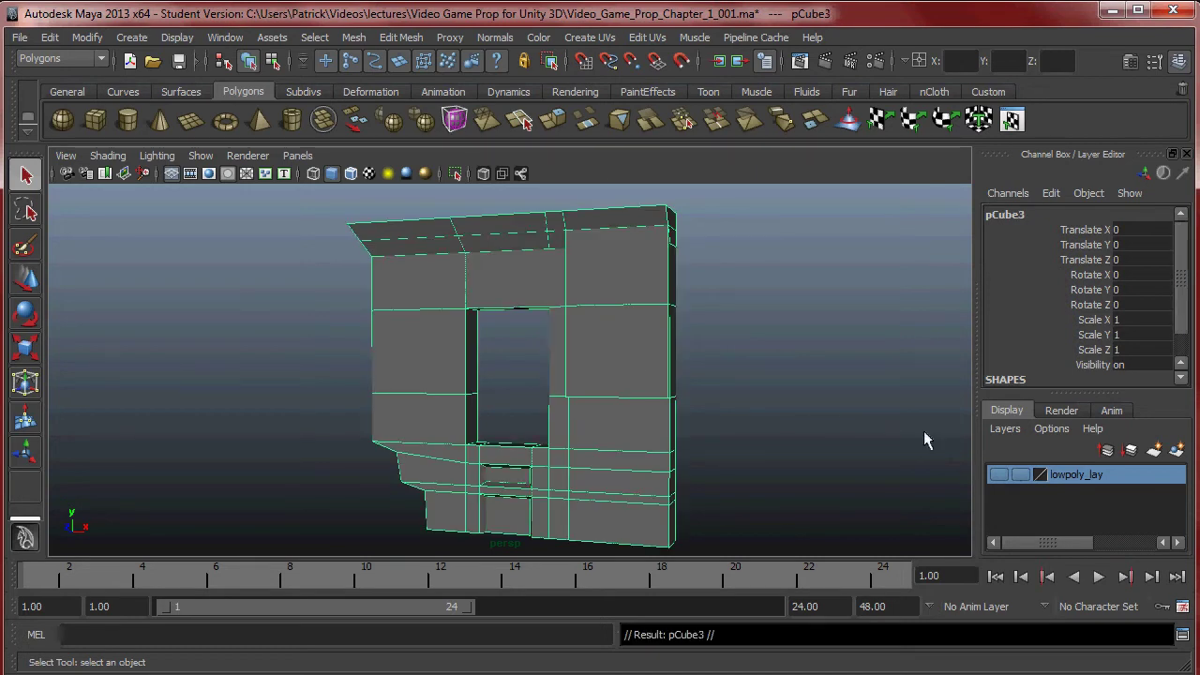
{"action": "left_click", "coordinate": [1005, 429]}
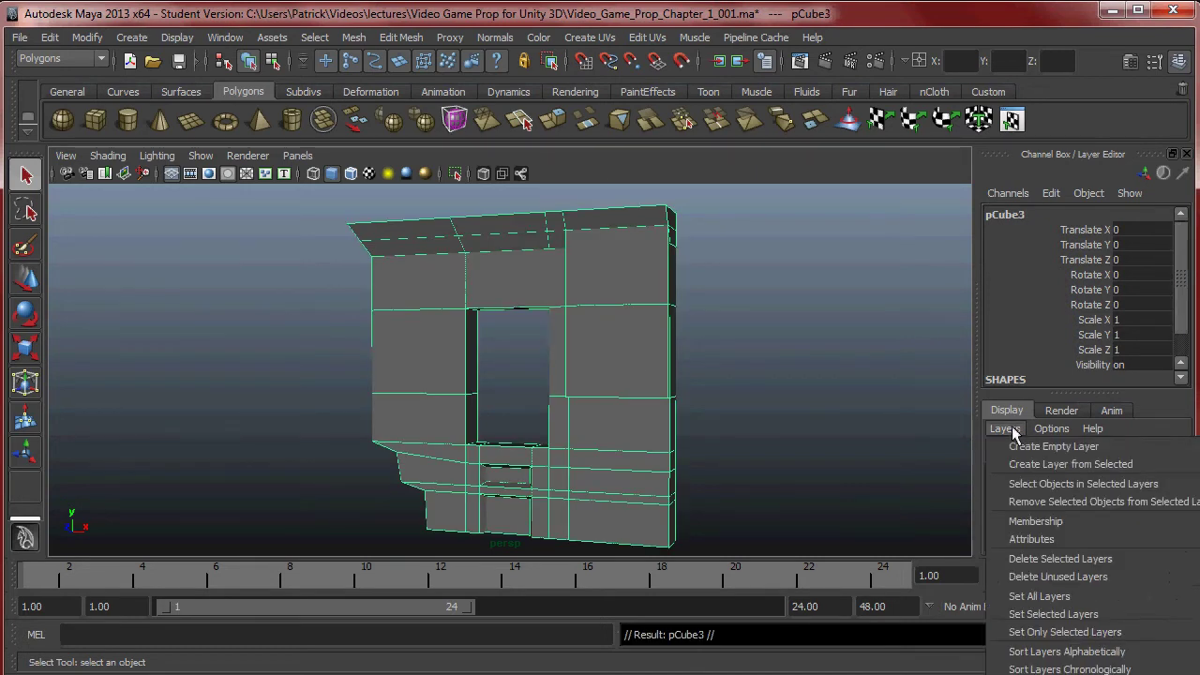
{"action": "left_click", "coordinate": [1057, 465]}
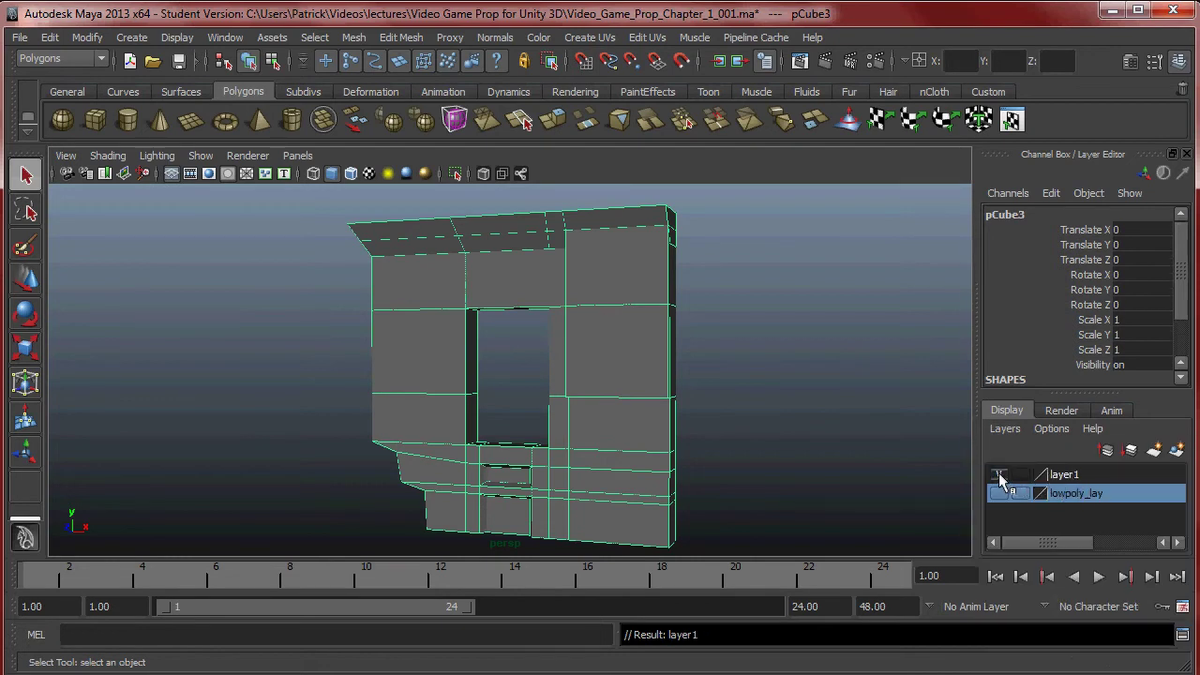
Step: Name the second display layer highpoly_lay and hide it
{"action": "double_click", "coordinate": [1041, 474]}
{"action": "type", "text": "highpoly_lay"}
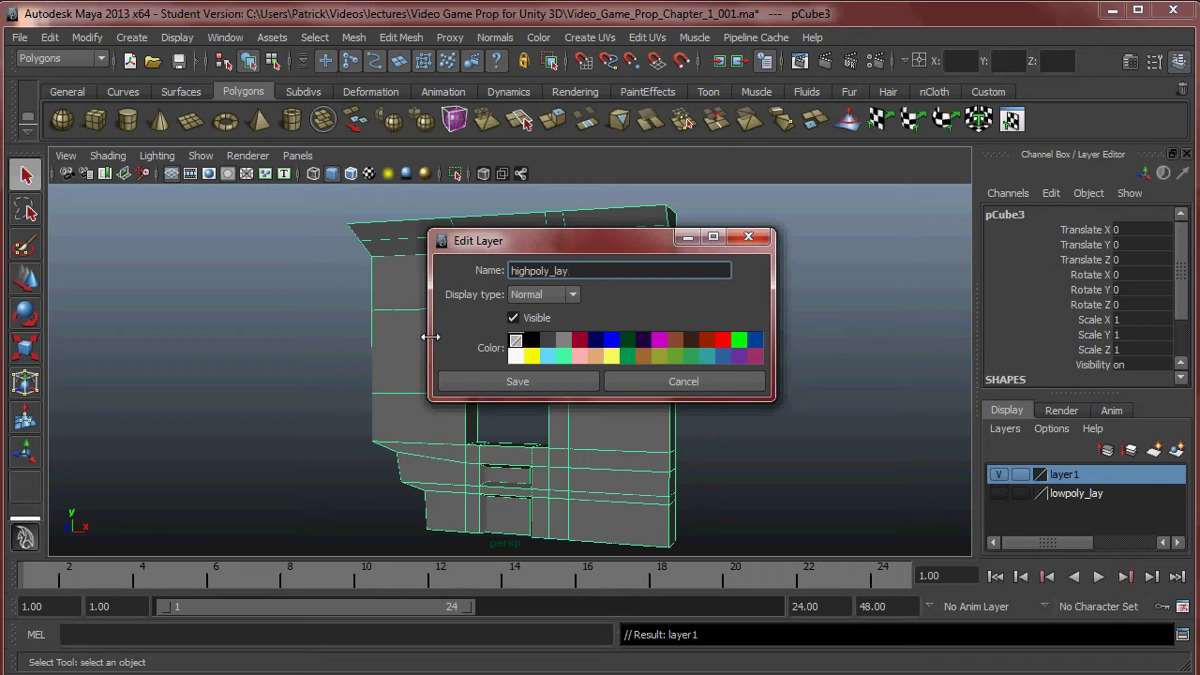
{"action": "left_click", "coordinate": [510, 386]}
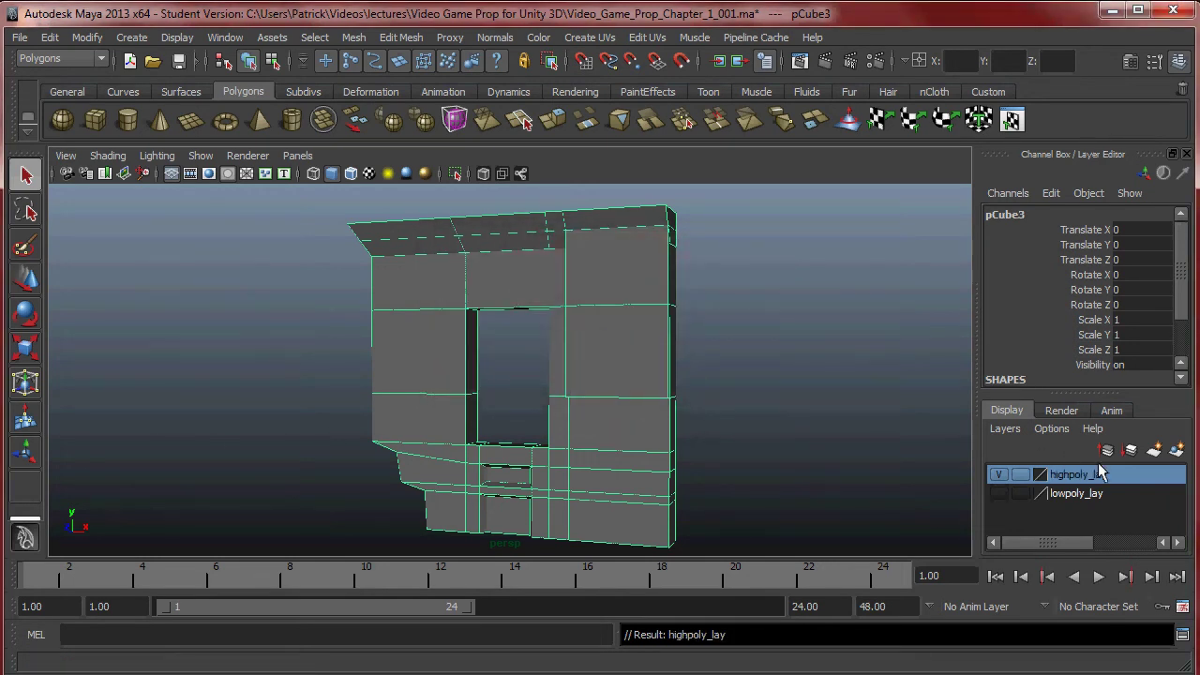
{"action": "left_click", "coordinate": [1000, 473]}
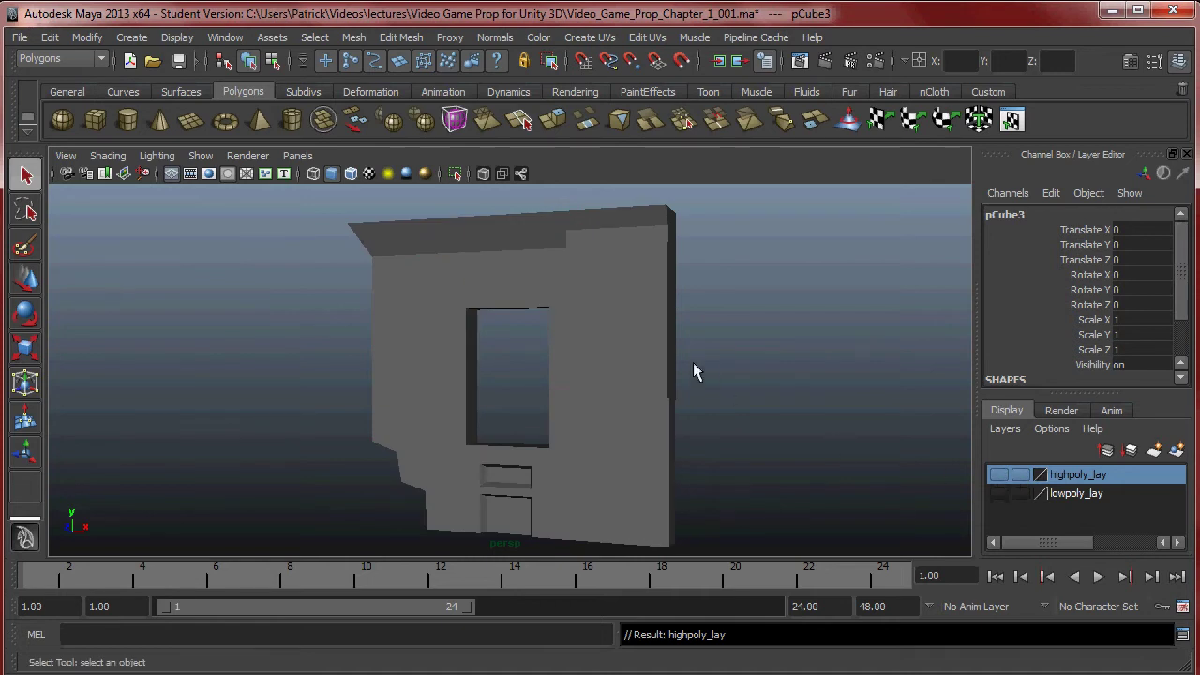
Step: Create a display layer from the remaining wall mesh pCube2 and name it orig_lay
{"action": "left_click", "coordinate": [659, 351]}
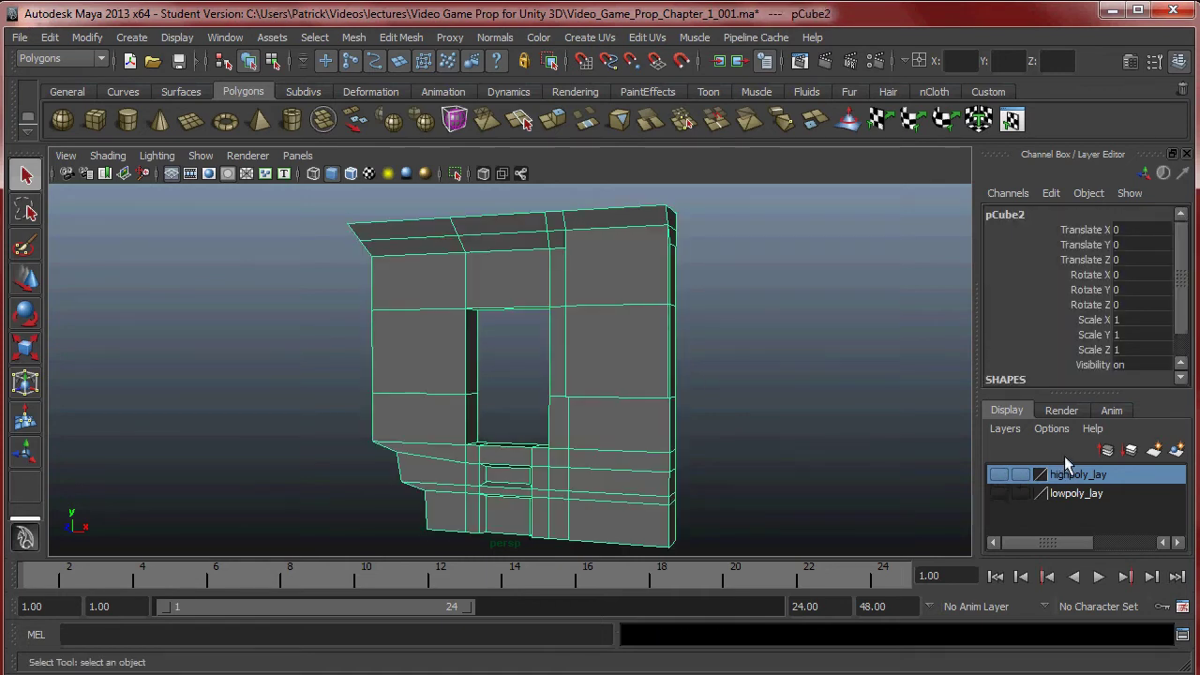
{"action": "left_click", "coordinate": [1004, 428]}
{"action": "left_click", "coordinate": [1035, 454]}
{"action": "double_click", "coordinate": [1064, 474]}
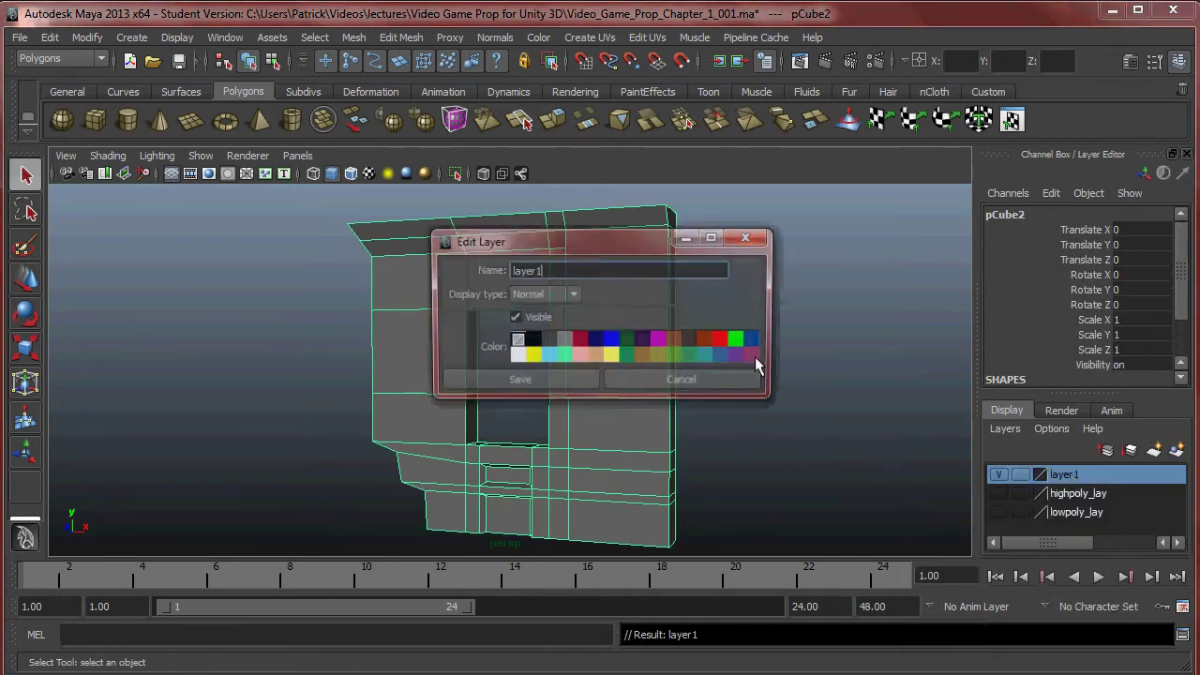
{"action": "left_click_drag", "start_coordinate": [594, 274], "coordinate": [310, 281]}
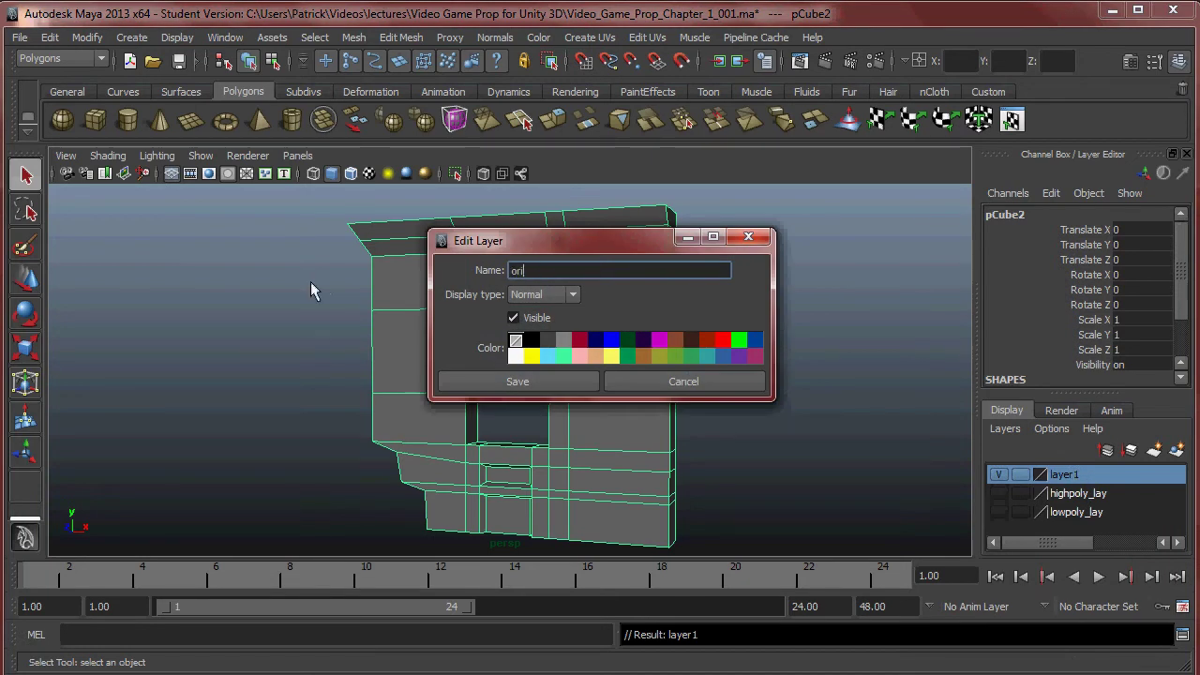
{"action": "left_click", "coordinate": [513, 381]}
Step: Hide orig_lay, show highpoly_lay and select its wall mesh pCube3
{"action": "left_click", "coordinate": [999, 474]}
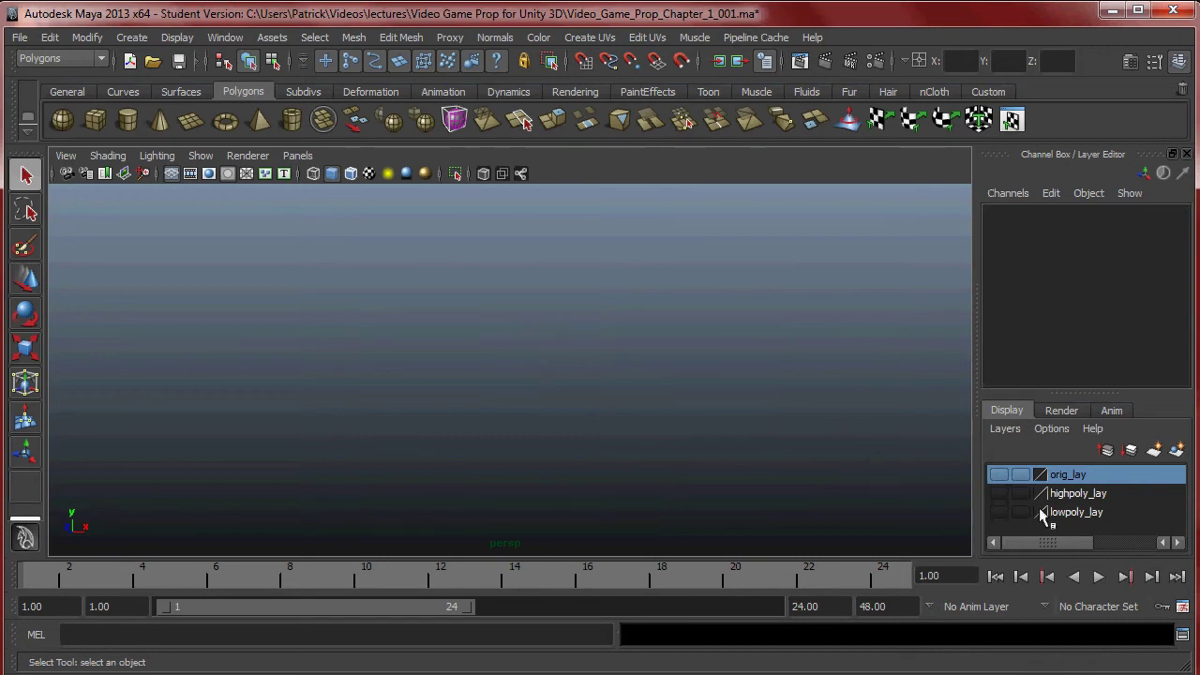
{"action": "left_click", "coordinate": [999, 493]}
{"action": "left_click", "coordinate": [608, 305]}
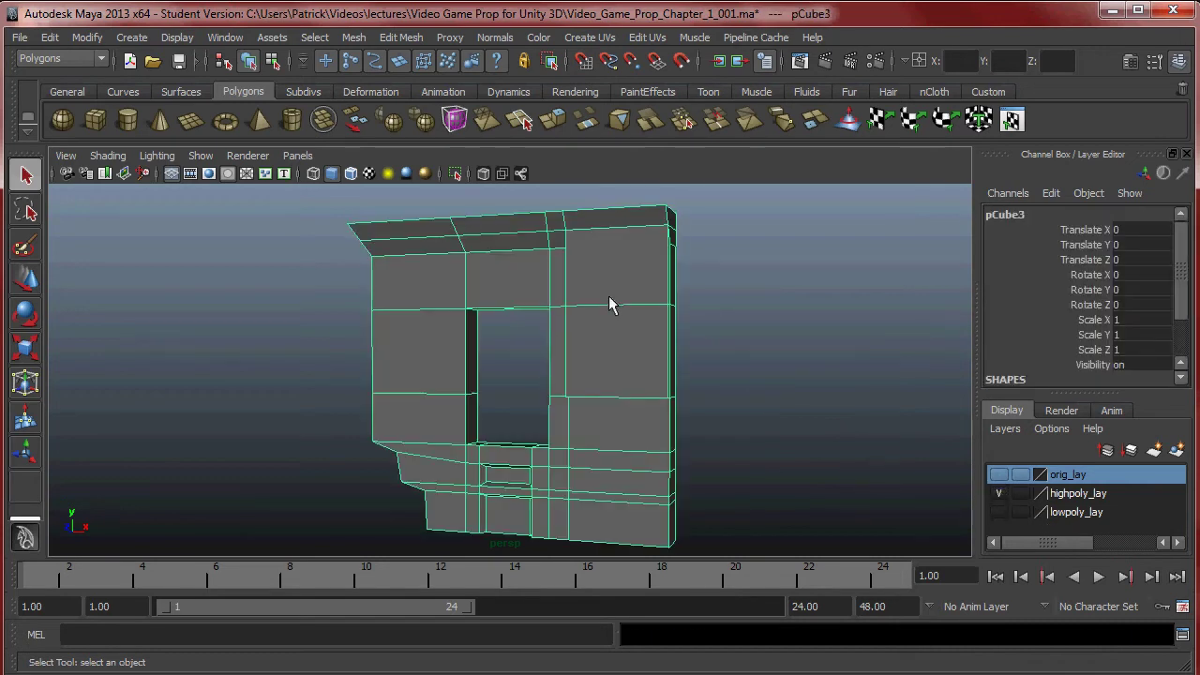
Step: Insert supporting edge loops just below the cornice's top edge and beside the wall's end corner, checking them in the smoothed preview
{"action": "right_click_drag", "start_coordinate": [600, 331], "coordinate": [812, 378], "text": "alt"}
{"action": "left_click_drag", "start_coordinate": [812, 378], "coordinate": [712, 381], "text": "alt"}
{"action": "scroll", "coordinate": [645, 379], "scroll_direction": "up", "scroll_amount": 2}
{"action": "scroll", "coordinate": [629, 344], "scroll_direction": "up", "scroll_amount": 1}
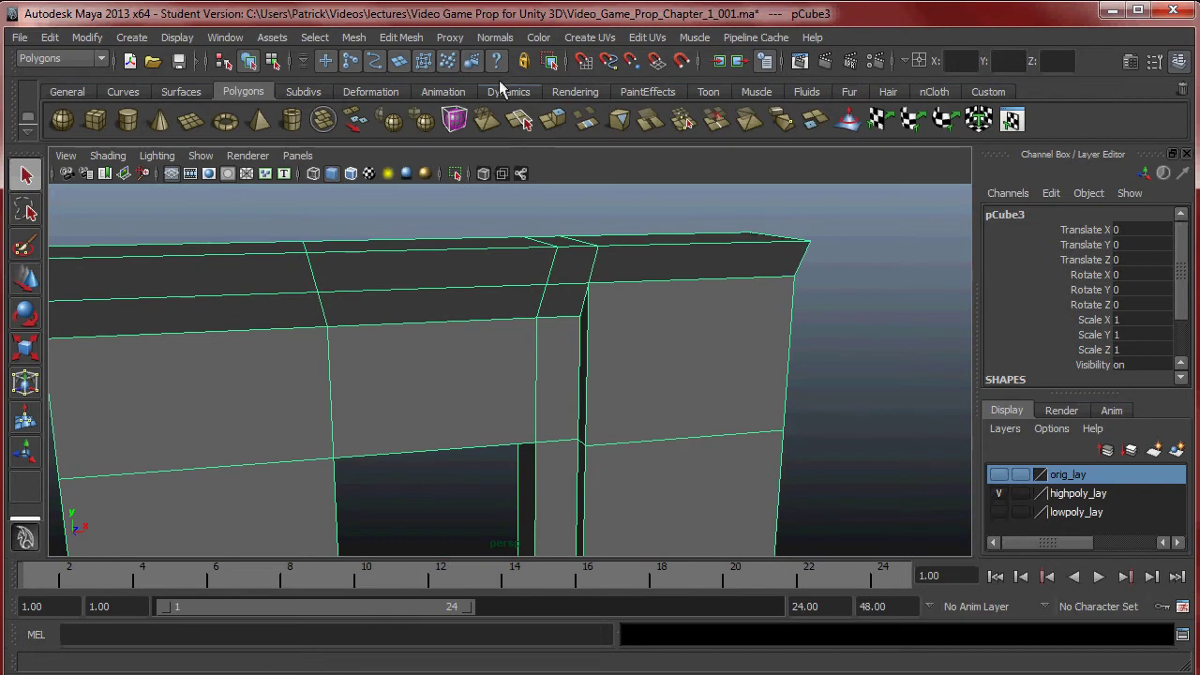
{"action": "left_click", "coordinate": [401, 38]}
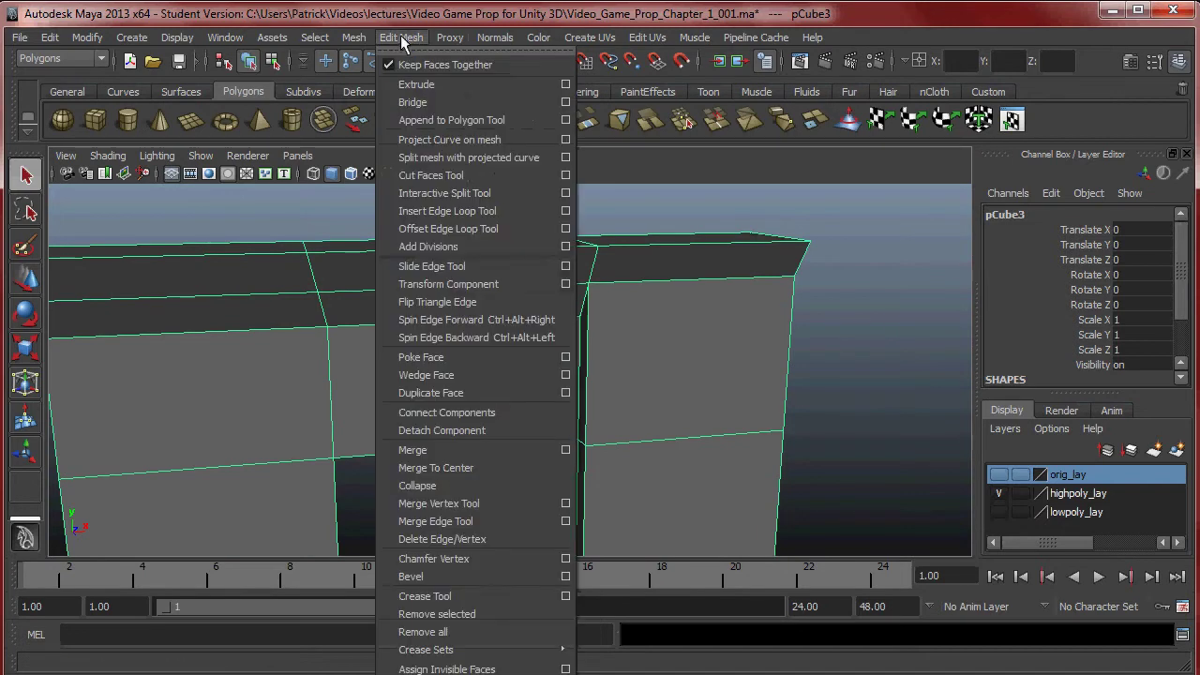
{"action": "left_click", "coordinate": [479, 212]}
{"action": "left_click_drag", "start_coordinate": [604, 251], "coordinate": [574, 258]}
{"action": "left_click_drag", "start_coordinate": [701, 307], "coordinate": [565, 305], "text": "alt"}
{"action": "left_click", "coordinate": [597, 354]}
{"action": "key", "text": "3"}
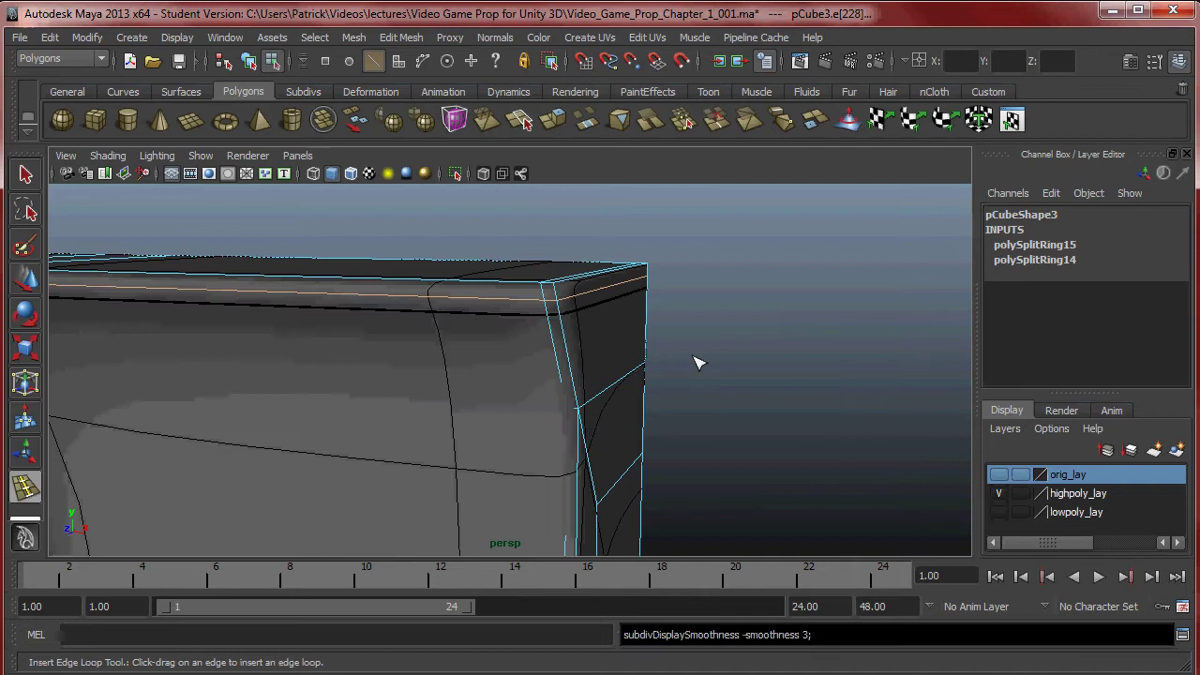
{"action": "key", "text": "q"}
{"action": "right_click_drag", "start_coordinate": [591, 334], "coordinate": [651, 293]}
{"action": "left_click_drag", "start_coordinate": [693, 323], "coordinate": [602, 375], "text": "alt"}
{"action": "left_click", "coordinate": [645, 358]}
{"action": "key", "text": "1"}
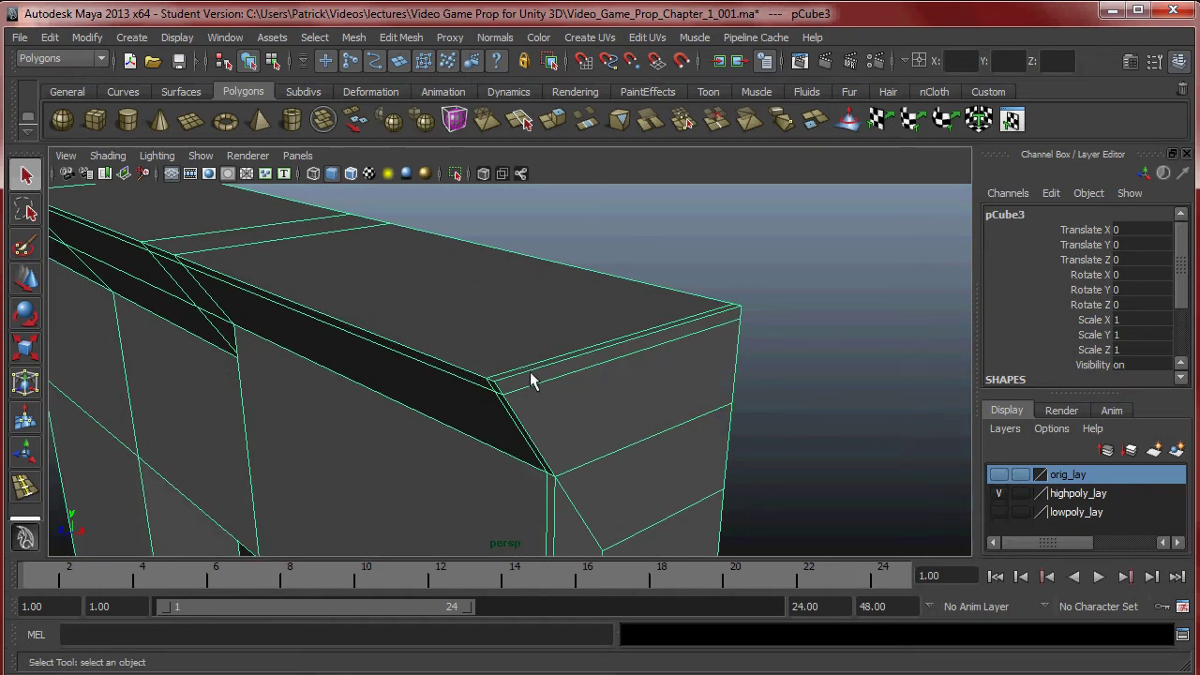
Step: Insert an edge loop over the cornice top and down the wall's end, close behind the front edge, and preview the smoothed mesh
{"action": "left_click", "coordinate": [450, 38]}
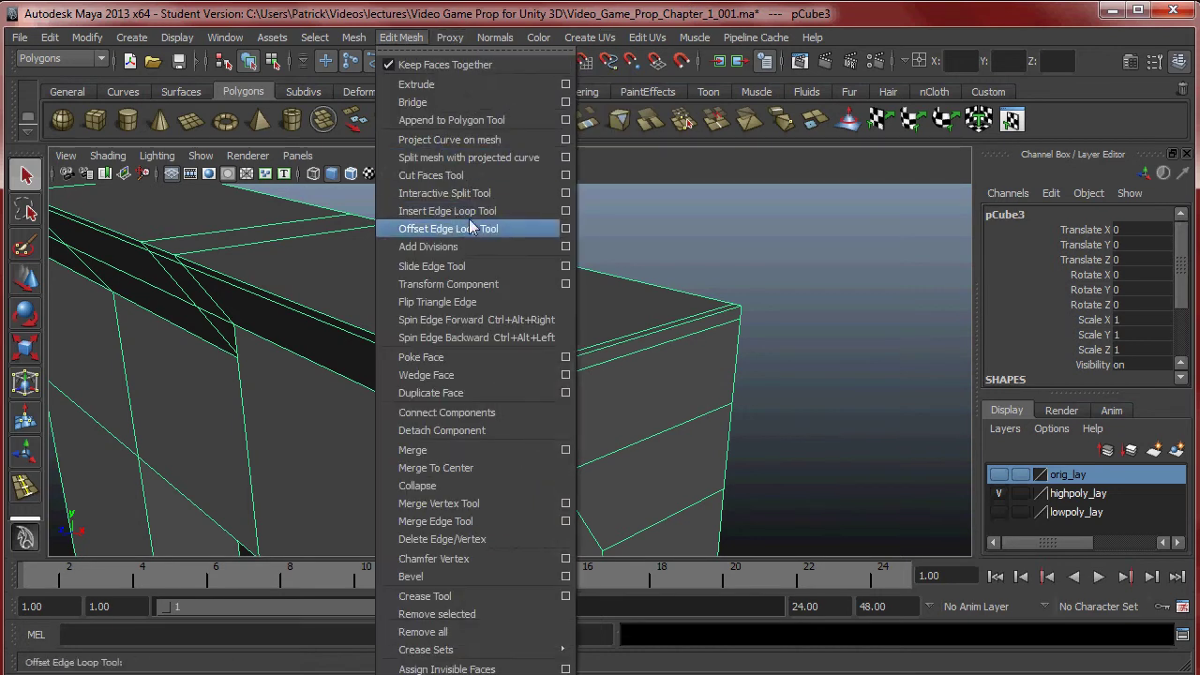
{"action": "left_click", "coordinate": [465, 215]}
{"action": "left_click_drag", "start_coordinate": [530, 374], "coordinate": [515, 385]}
{"action": "left_click_drag", "start_coordinate": [629, 429], "coordinate": [659, 359], "text": "alt"}
{"action": "key", "text": "3"}
{"action": "right_click_drag", "start_coordinate": [647, 349], "coordinate": [699, 330]}
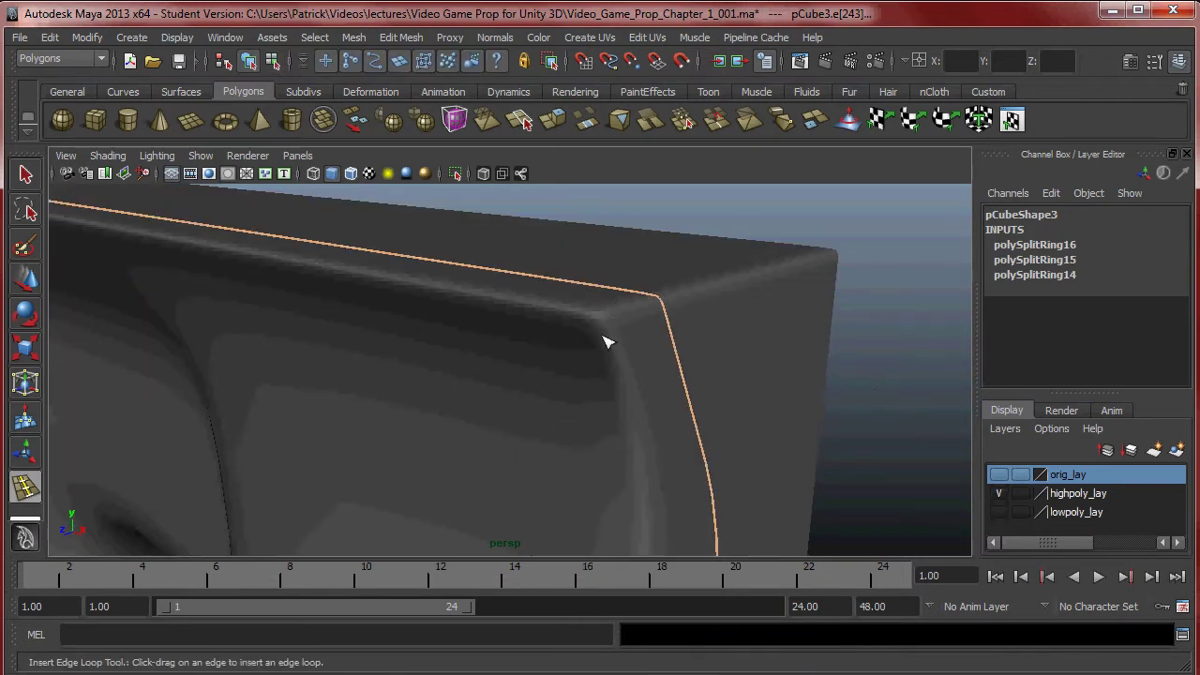
{"action": "key", "text": "1"}
{"action": "left_click_drag", "start_coordinate": [616, 332], "coordinate": [669, 358], "text": "alt"}
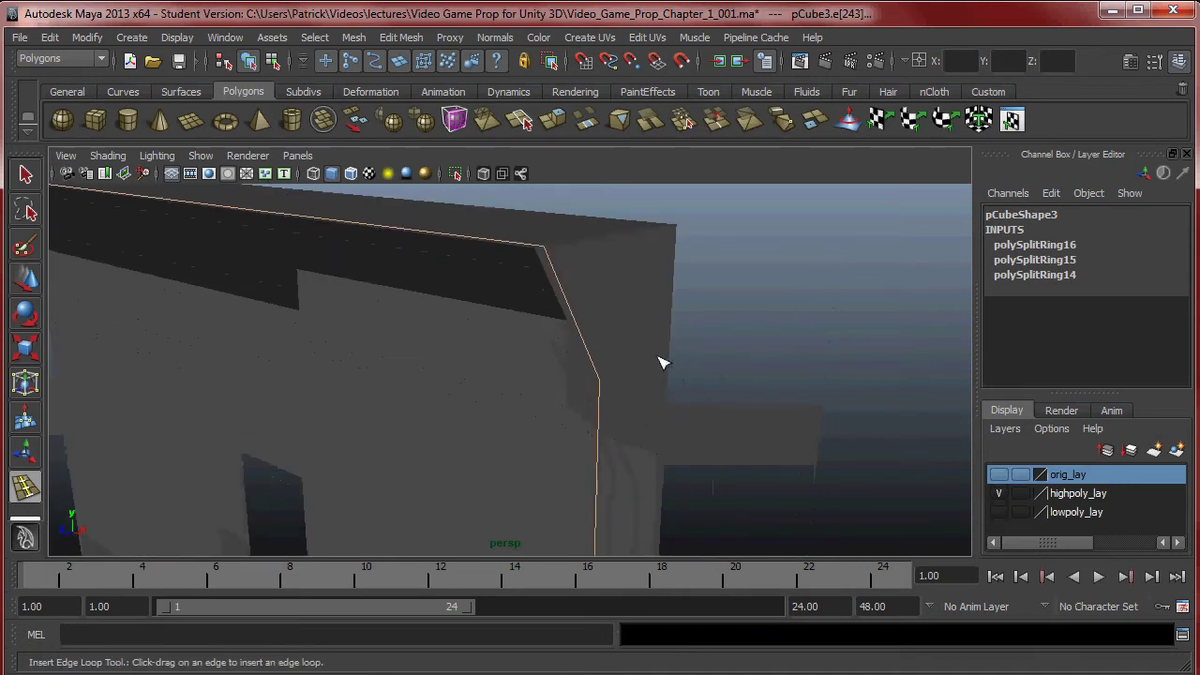
{"action": "key", "text": "q"}
{"action": "key", "text": "F8"}
{"action": "key", "text": "3"}
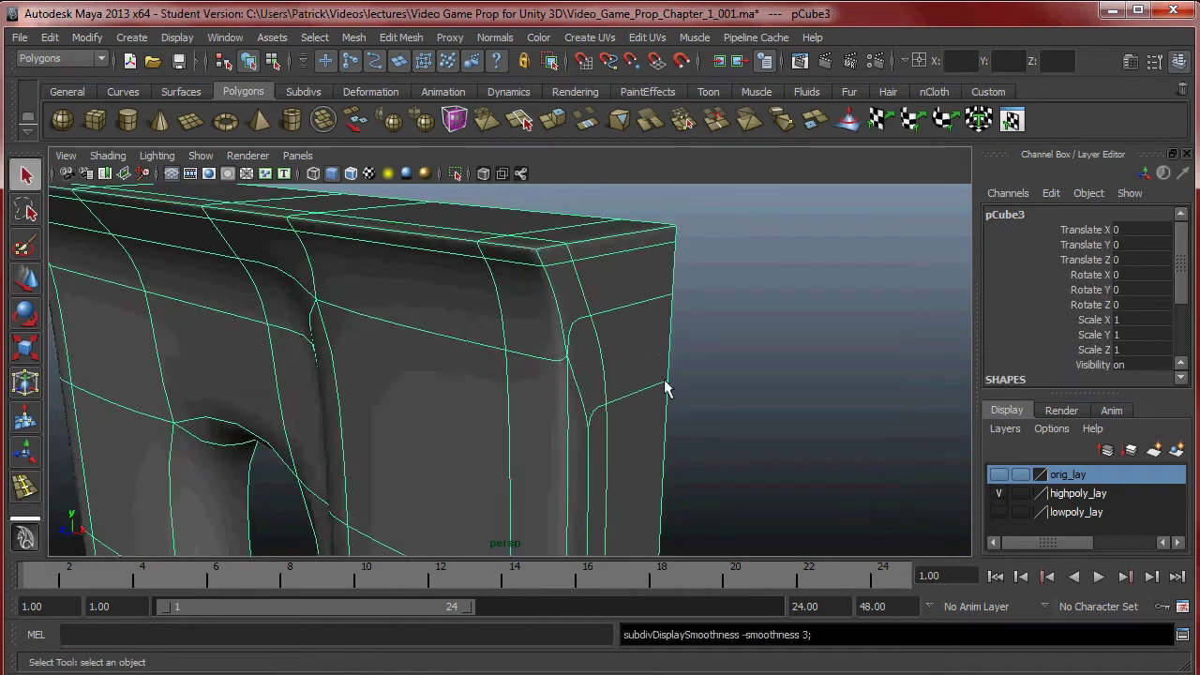
Step: Insert supporting edge loops where the raised panel meets the underside of the cornice and check them in the smoothed preview
{"action": "key", "text": "1"}
{"action": "left_click_drag", "start_coordinate": [632, 402], "coordinate": [609, 338], "text": "alt"}
{"action": "middle_click_drag", "start_coordinate": [609, 337], "coordinate": [614, 402], "text": "alt"}
{"action": "left_click_drag", "start_coordinate": [614, 401], "coordinate": [594, 348], "text": "alt"}
{"action": "middle_click_drag", "start_coordinate": [594, 348], "coordinate": [592, 340], "text": "alt"}
{"action": "middle_click_drag", "start_coordinate": [531, 395], "coordinate": [553, 348], "text": "alt"}
{"action": "left_click_drag", "start_coordinate": [552, 348], "coordinate": [509, 328], "text": "alt"}
{"action": "middle_click_drag", "start_coordinate": [510, 328], "coordinate": [558, 341], "text": "alt"}
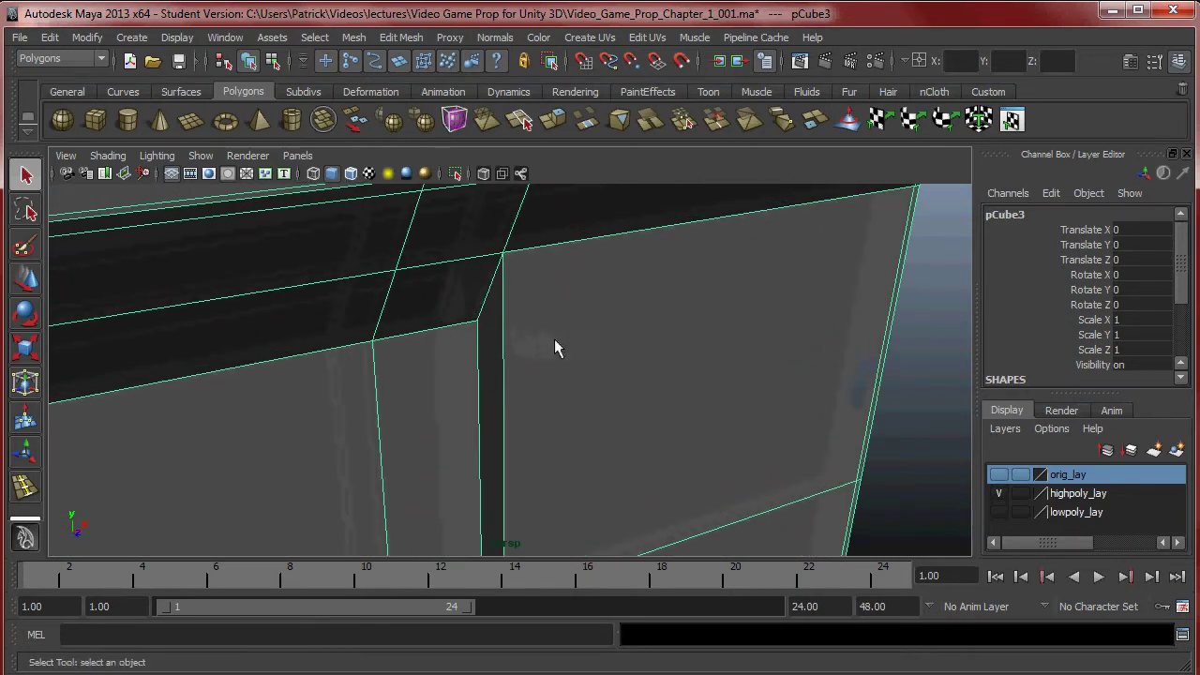
{"action": "key", "text": "y"}
{"action": "left_click_drag", "start_coordinate": [516, 254], "coordinate": [590, 294]}
{"action": "left_click_drag", "start_coordinate": [661, 284], "coordinate": [621, 282], "text": "alt"}
{"action": "key", "text": "3"}
{"action": "right_click_drag", "start_coordinate": [720, 289], "coordinate": [670, 289], "text": "alt"}
{"action": "left_click_drag", "start_coordinate": [670, 289], "coordinate": [685, 287], "text": "alt"}
Step: Insert a vertical edge loop on the window wall right beside the raised panel's side face and preview the smoothed mesh
{"action": "key", "text": "1"}
{"action": "left_click_drag", "start_coordinate": [495, 234], "coordinate": [514, 235]}
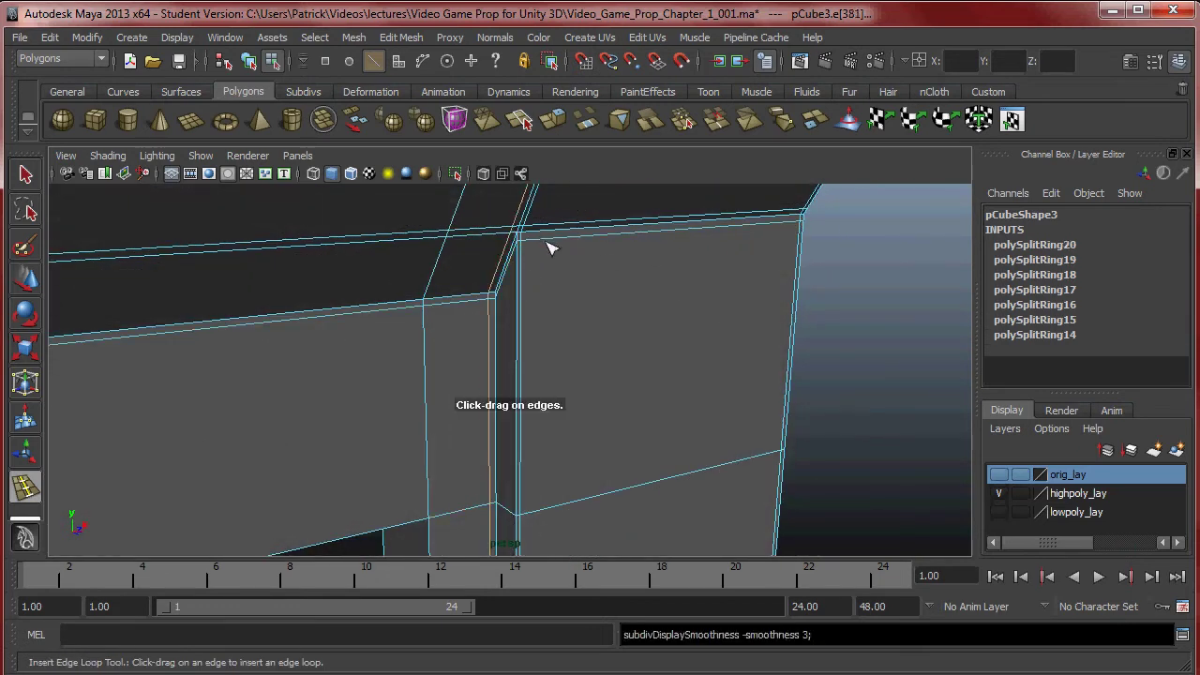
{"action": "key", "text": "3"}
{"action": "right_click_drag", "start_coordinate": [588, 268], "coordinate": [651, 261]}
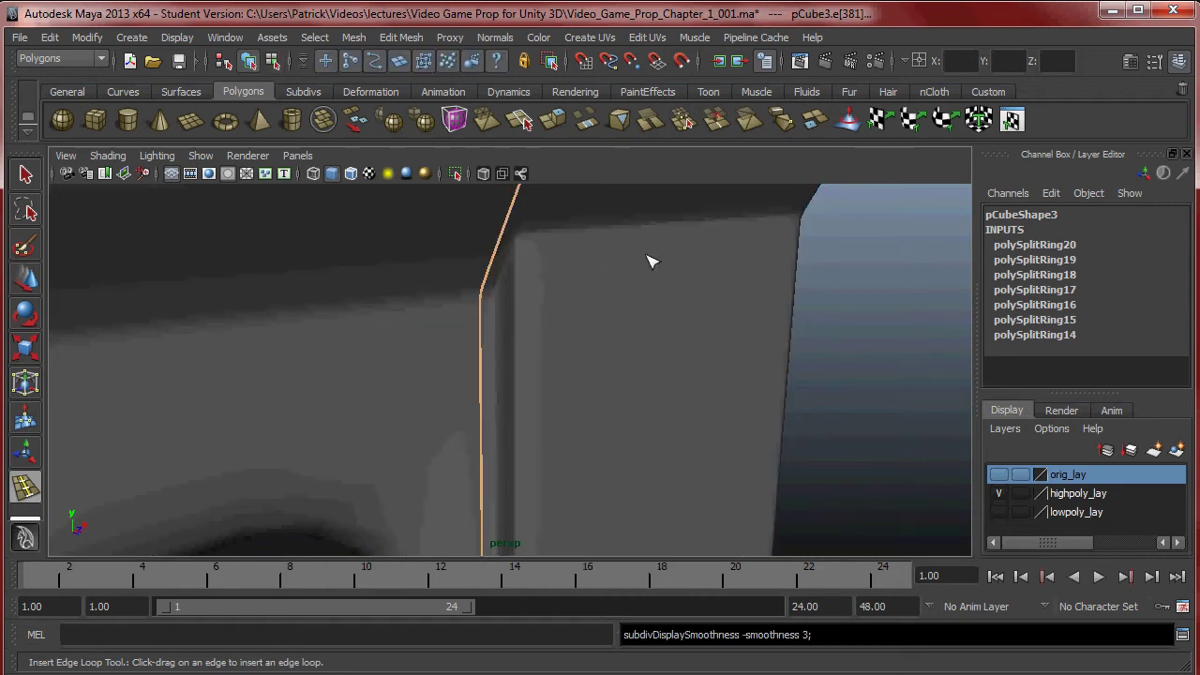
{"action": "key", "text": "q"}
{"action": "left_click", "coordinate": [656, 269]}
{"action": "left_click", "coordinate": [851, 298]}
{"action": "left_click_drag", "start_coordinate": [850, 298], "coordinate": [497, 365], "text": "alt"}
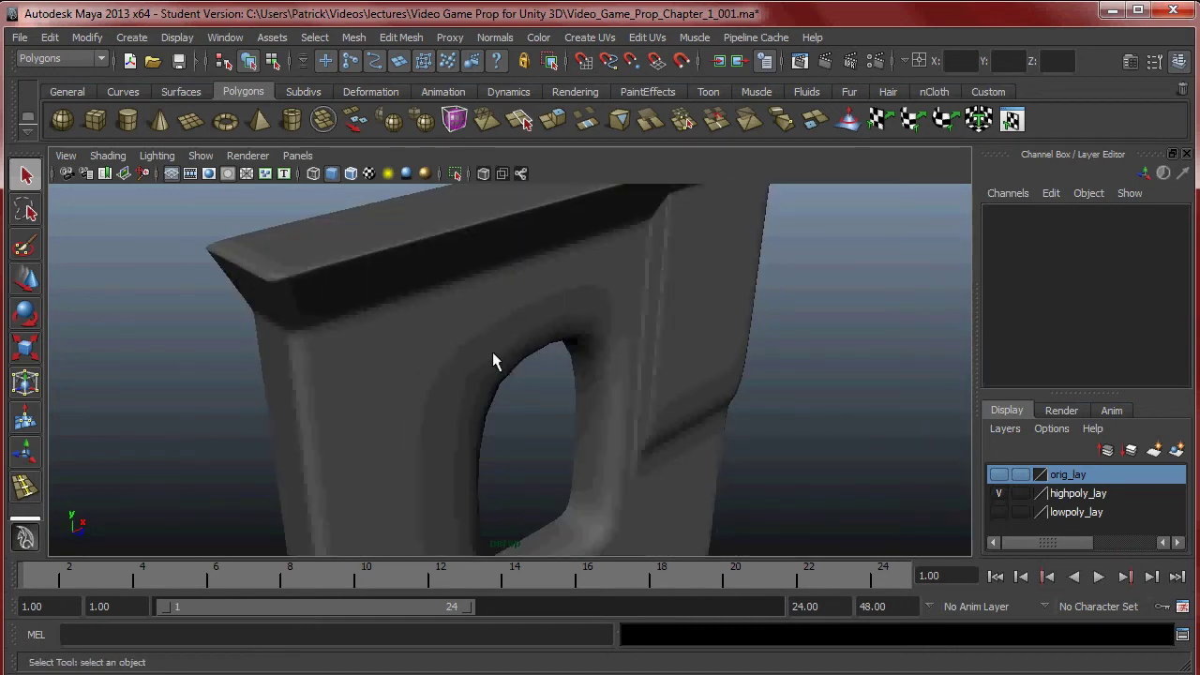
Step: Examine the window opening and the raised panel's lower edge in both smoothed and unsmoothed display
{"action": "left_click", "coordinate": [460, 316]}
{"action": "key", "text": "1"}
{"action": "middle_click_drag", "start_coordinate": [457, 317], "coordinate": [554, 332], "text": "alt"}
{"action": "left_click_drag", "start_coordinate": [558, 333], "coordinate": [379, 338], "text": "alt"}
{"action": "right_click_drag", "start_coordinate": [379, 338], "coordinate": [656, 339], "text": "alt"}
{"action": "middle_click_drag", "start_coordinate": [656, 338], "coordinate": [720, 359], "text": "alt"}
{"action": "left_click_drag", "start_coordinate": [721, 359], "coordinate": [647, 345], "text": "alt"}
{"action": "key", "text": "3"}
{"action": "middle_click_drag", "start_coordinate": [647, 345], "coordinate": [450, 368], "text": "alt"}
{"action": "left_click", "coordinate": [845, 345]}
{"action": "left_click_drag", "start_coordinate": [845, 347], "coordinate": [599, 318], "text": "alt"}
{"action": "left_click_drag", "start_coordinate": [557, 268], "coordinate": [700, 313], "text": "alt"}
{"action": "right_click_drag", "start_coordinate": [699, 313], "coordinate": [444, 336], "text": "alt"}
{"action": "left_click", "coordinate": [540, 381]}
{"action": "key", "text": "1"}
{"action": "key", "text": "3"}
{"action": "key", "text": "1"}
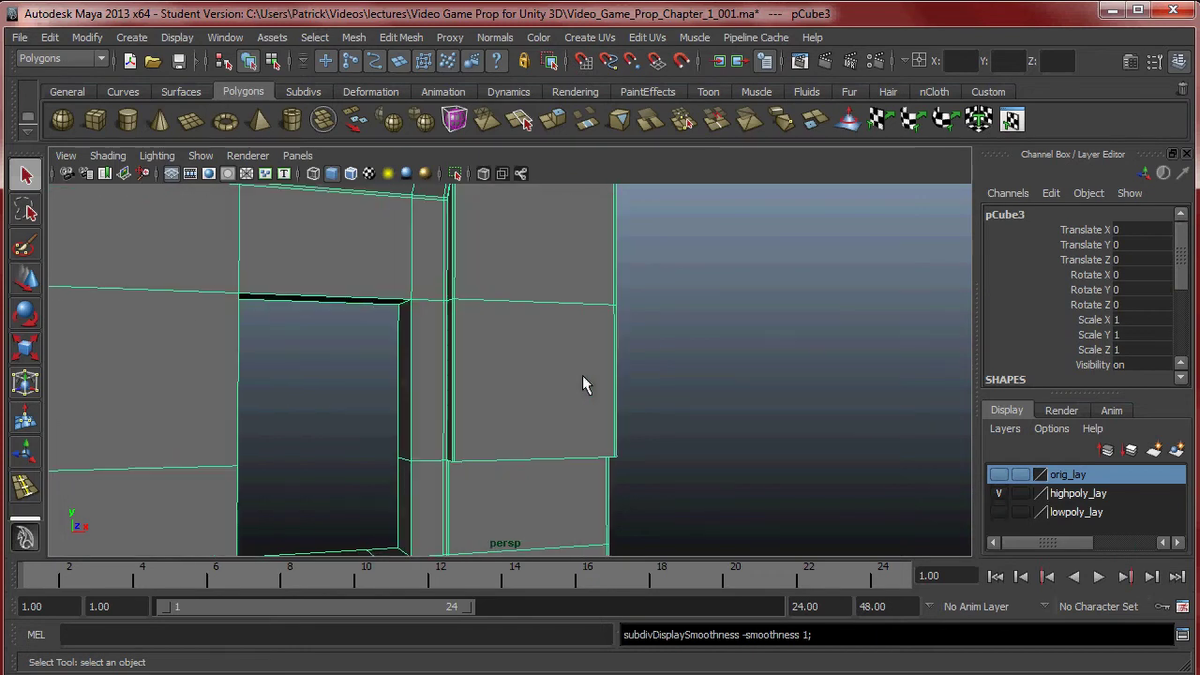
{"action": "left_click_drag", "start_coordinate": [643, 385], "coordinate": [500, 384], "text": "alt"}
{"action": "right_click_drag", "start_coordinate": [501, 384], "coordinate": [590, 382], "text": "alt"}
{"action": "key", "text": "3"}
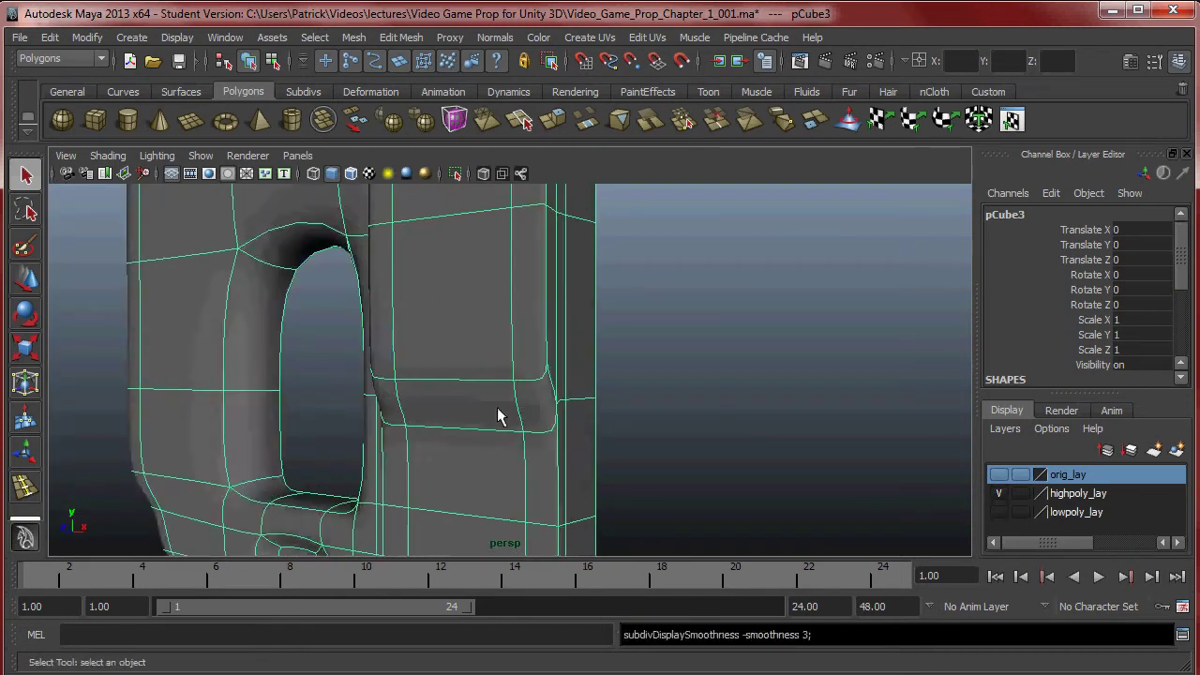
Step: Insert edge loops just above the raised panel's bottom edge and along its side and underside faces, and preview the smoothing
{"action": "left_click_drag", "start_coordinate": [568, 386], "coordinate": [610, 372], "text": "alt"}
{"action": "right_click_drag", "start_coordinate": [610, 372], "coordinate": [677, 388], "text": "alt"}
{"action": "key", "text": "1"}
{"action": "right_click_drag", "start_coordinate": [571, 390], "coordinate": [521, 387], "text": "alt"}
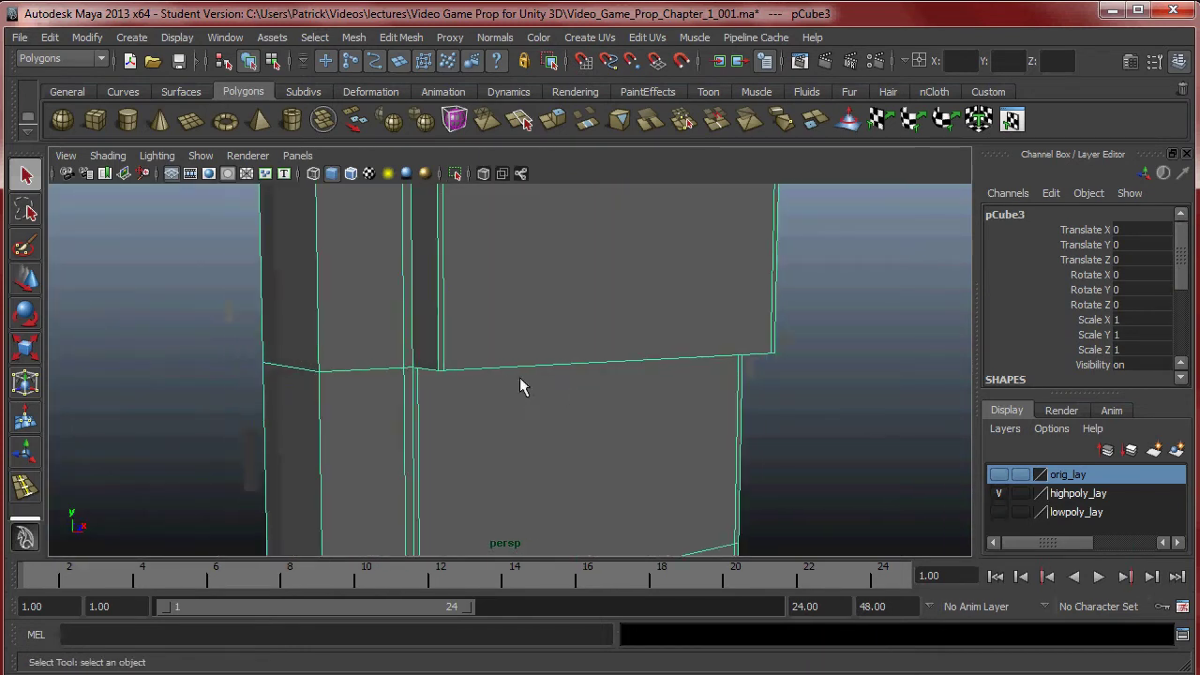
{"action": "key", "text": "g"}
{"action": "left_click_drag", "start_coordinate": [440, 352], "coordinate": [448, 353]}
{"action": "left_click", "coordinate": [455, 366]}
{"action": "left_click_drag", "start_coordinate": [459, 393], "coordinate": [669, 407], "text": "alt"}
{"action": "middle_click_drag", "start_coordinate": [670, 407], "coordinate": [604, 374], "text": "alt"}
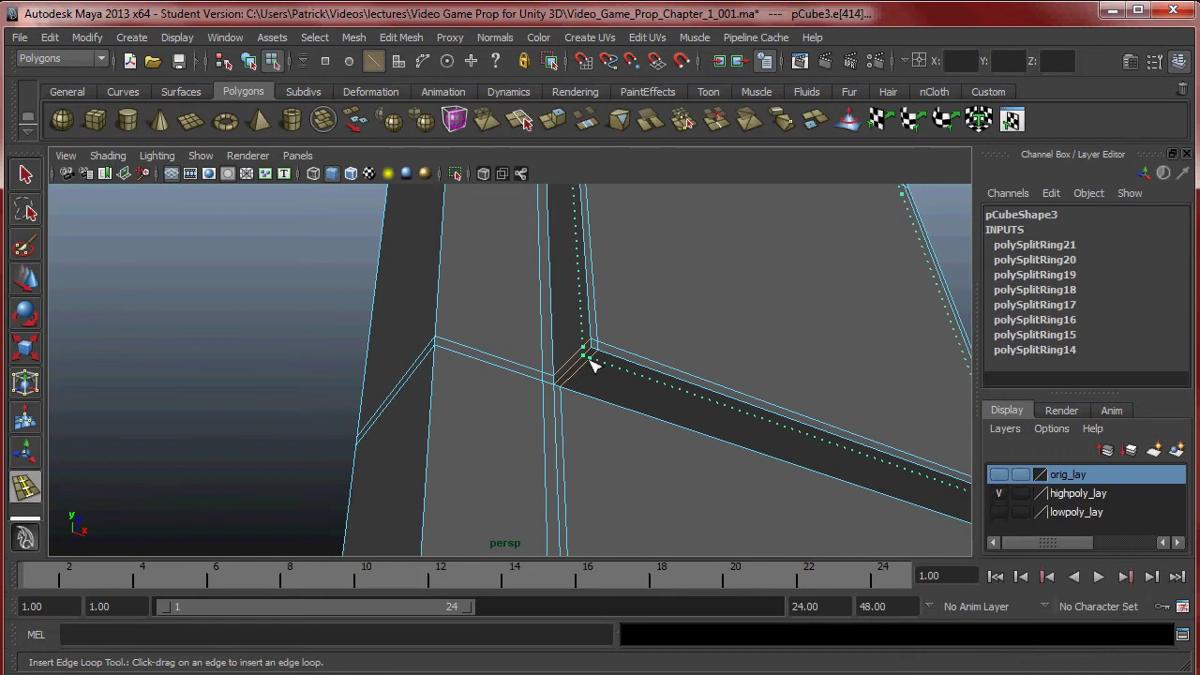
{"action": "key", "text": "3"}
{"action": "right_click_drag", "start_coordinate": [792, 383], "coordinate": [738, 385], "text": "alt"}
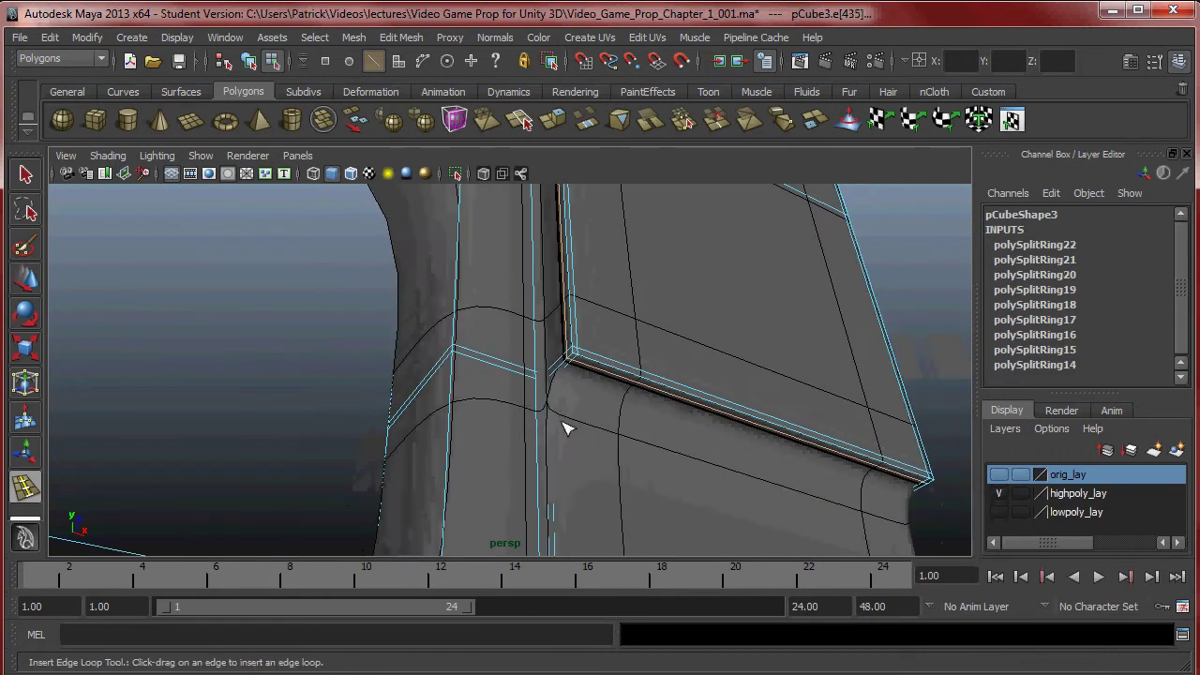
Step: Insert a horizontal edge loop on the wall just below the raised panel's underside
{"action": "key", "text": "q"}
{"action": "right_click_drag", "start_coordinate": [584, 354], "coordinate": [664, 334]}
{"action": "left_click", "coordinate": [898, 279]}
{"action": "left_click_drag", "start_coordinate": [790, 311], "coordinate": [647, 396], "text": "alt"}
{"action": "left_click", "coordinate": [737, 396]}
{"action": "left_click_drag", "start_coordinate": [731, 399], "coordinate": [690, 424], "text": "alt"}
{"action": "key", "text": "1"}
{"action": "right_click_drag", "start_coordinate": [690, 424], "coordinate": [692, 434], "text": "alt"}
{"action": "mouse_move", "coordinate": [691, 434]}
{"action": "left_mouse_down", "text": "alt"}
{"action": "mouse_move", "coordinate": [718, 428]}
{"action": "mouse_move", "coordinate": [688, 423]}
{"action": "left_mouse_up", "text": "alt"}
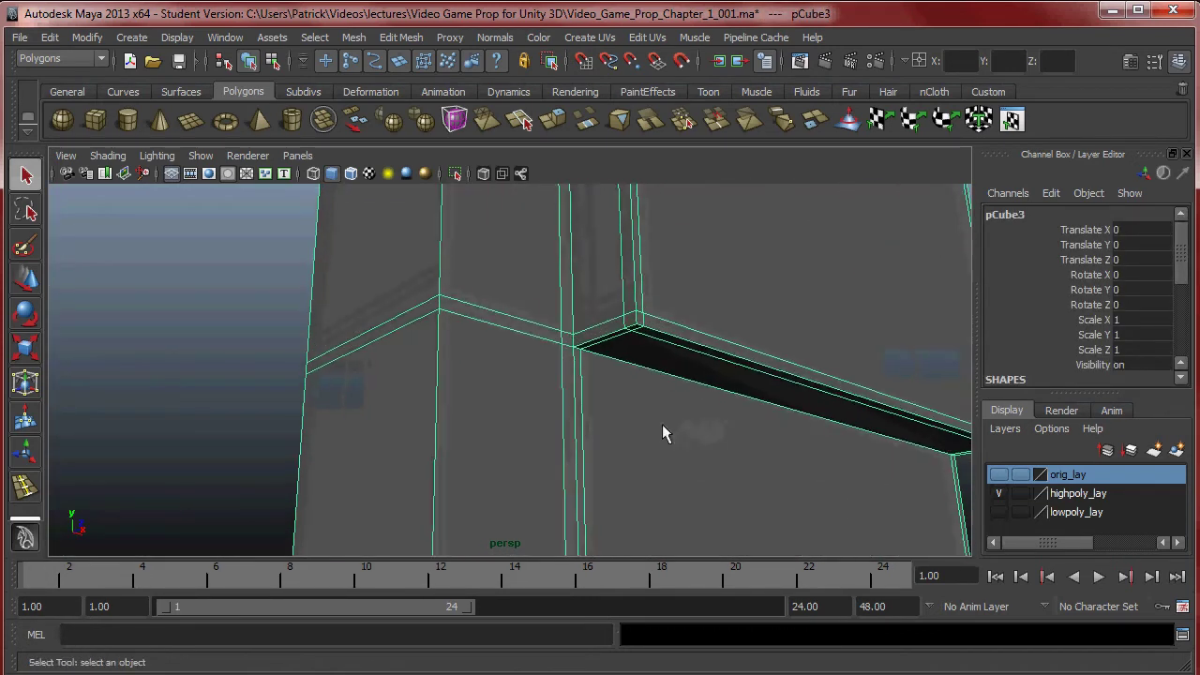
{"action": "key", "text": "y"}
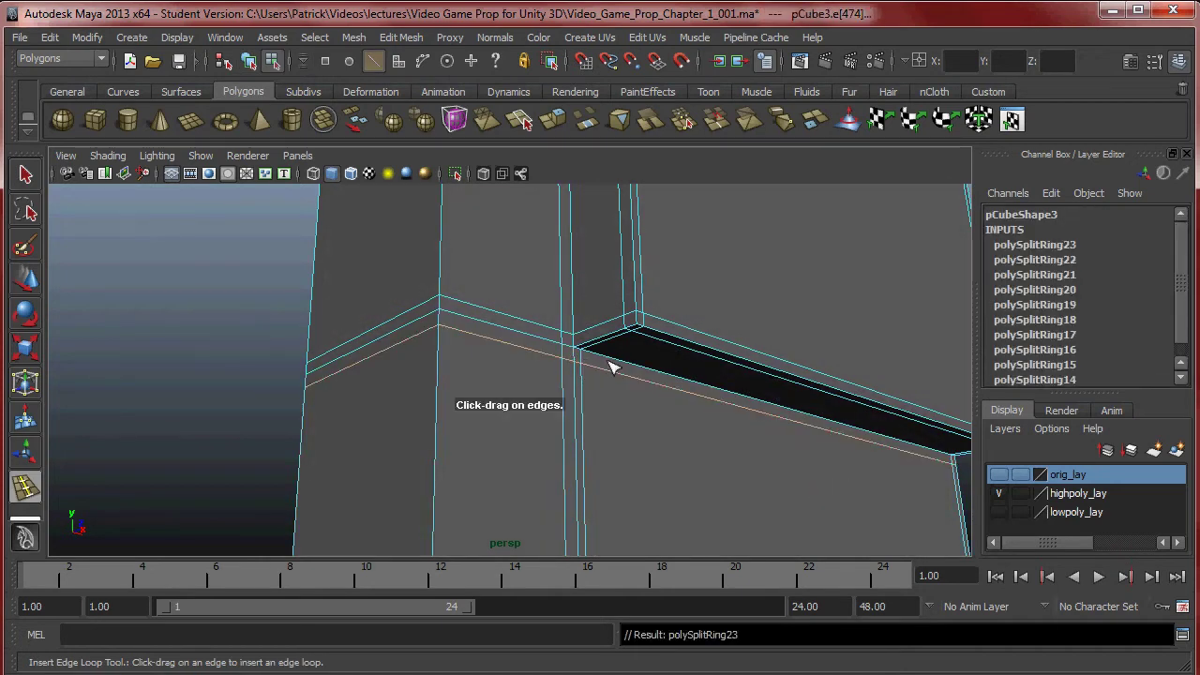
Step: Return the mesh to object mode with smoothing on and examine the raised panel's lower corner
{"action": "key", "text": "3"}
{"action": "key", "text": "q"}
{"action": "right_click_drag", "start_coordinate": [675, 348], "coordinate": [720, 335]}
{"action": "right_click_drag", "start_coordinate": [800, 353], "coordinate": [779, 375], "text": "alt"}
{"action": "left_click", "coordinate": [784, 379]}
{"action": "left_click_drag", "start_coordinate": [783, 384], "coordinate": [718, 375], "text": "alt"}
{"action": "left_click", "coordinate": [653, 378]}
{"action": "left_click", "coordinate": [782, 354]}
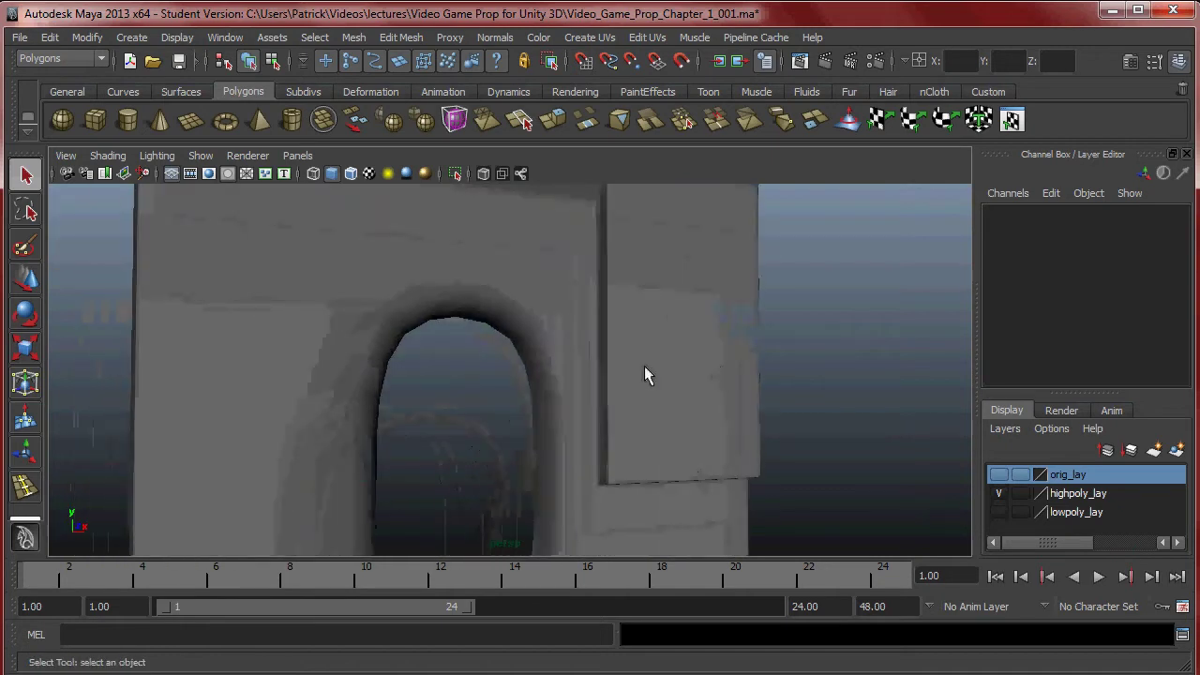
Step: Insert a horizontal edge loop on the wall just above the window opening's top edge
{"action": "left_click", "coordinate": [589, 344]}
{"action": "middle_click_drag", "start_coordinate": [589, 344], "coordinate": [639, 386], "text": "alt"}
{"action": "right_click_drag", "start_coordinate": [638, 386], "coordinate": [712, 413], "text": "alt"}
{"action": "left_click_drag", "start_coordinate": [713, 412], "coordinate": [631, 393], "text": "alt"}
{"action": "key", "text": "y"}
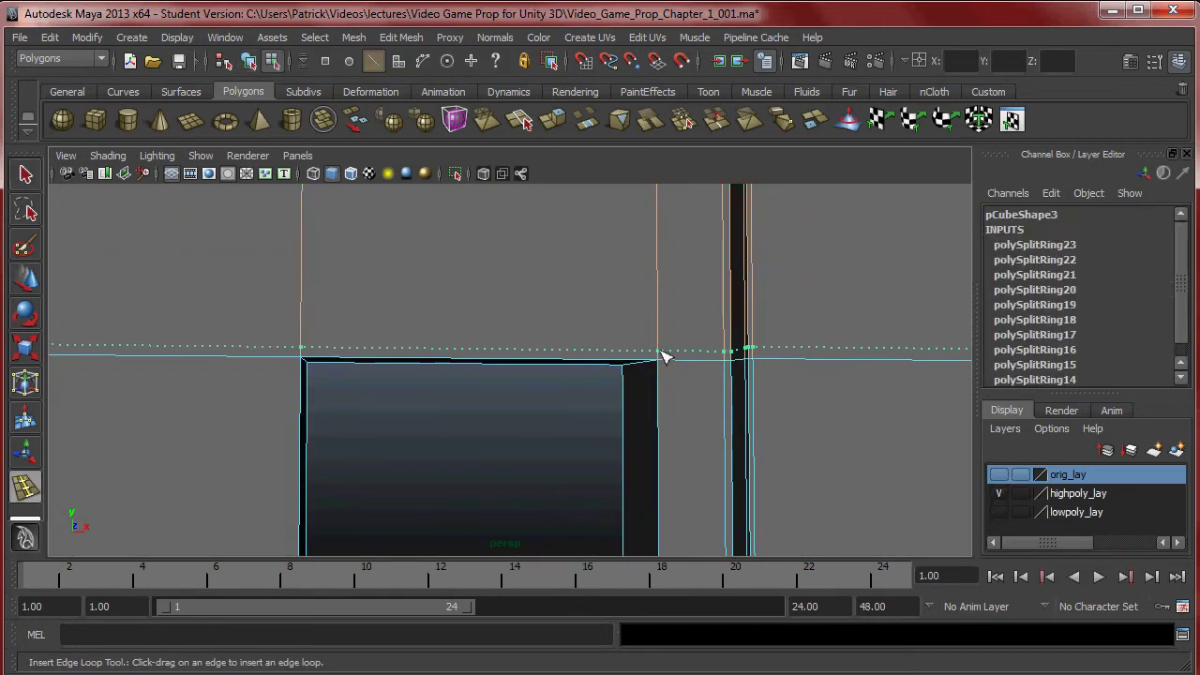
{"action": "left_click_drag", "start_coordinate": [741, 407], "coordinate": [434, 339], "text": "alt"}
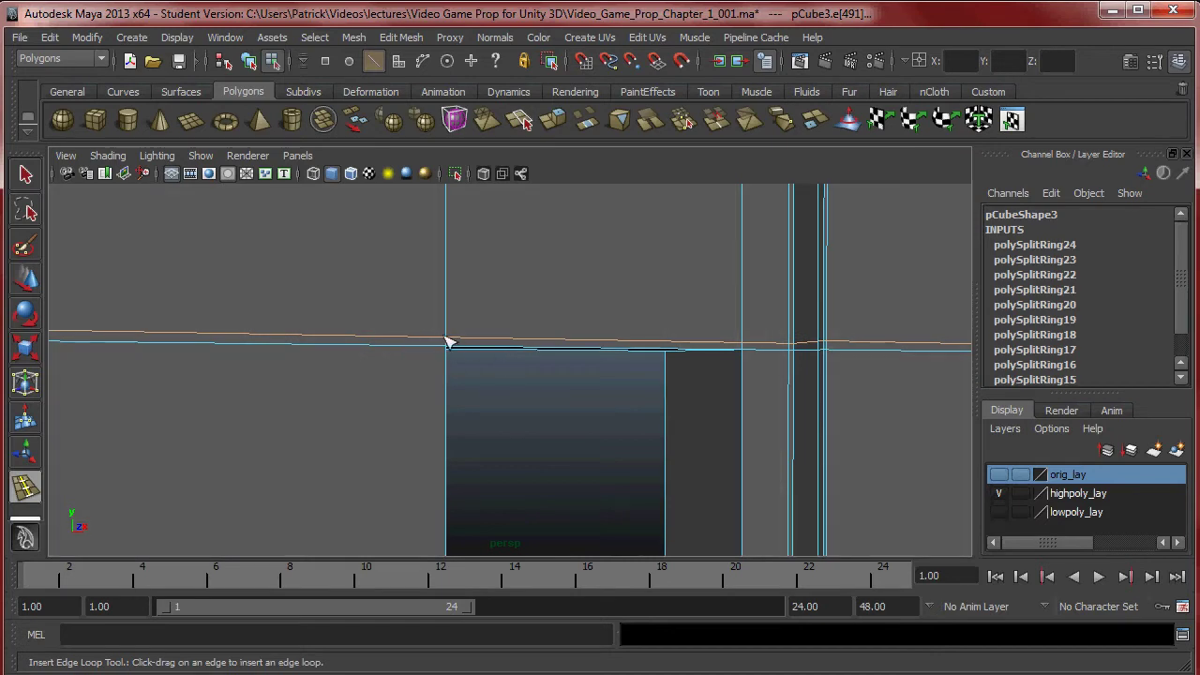
Step: Insert vertical edge loops through the top of the window opening, just inside its left and right sides
{"action": "right_click_drag", "start_coordinate": [726, 375], "coordinate": [579, 353], "text": "alt"}
{"action": "left_click_drag", "start_coordinate": [579, 353], "coordinate": [482, 375], "text": "alt"}
{"action": "right_click_drag", "start_coordinate": [482, 375], "coordinate": [463, 315], "text": "alt"}
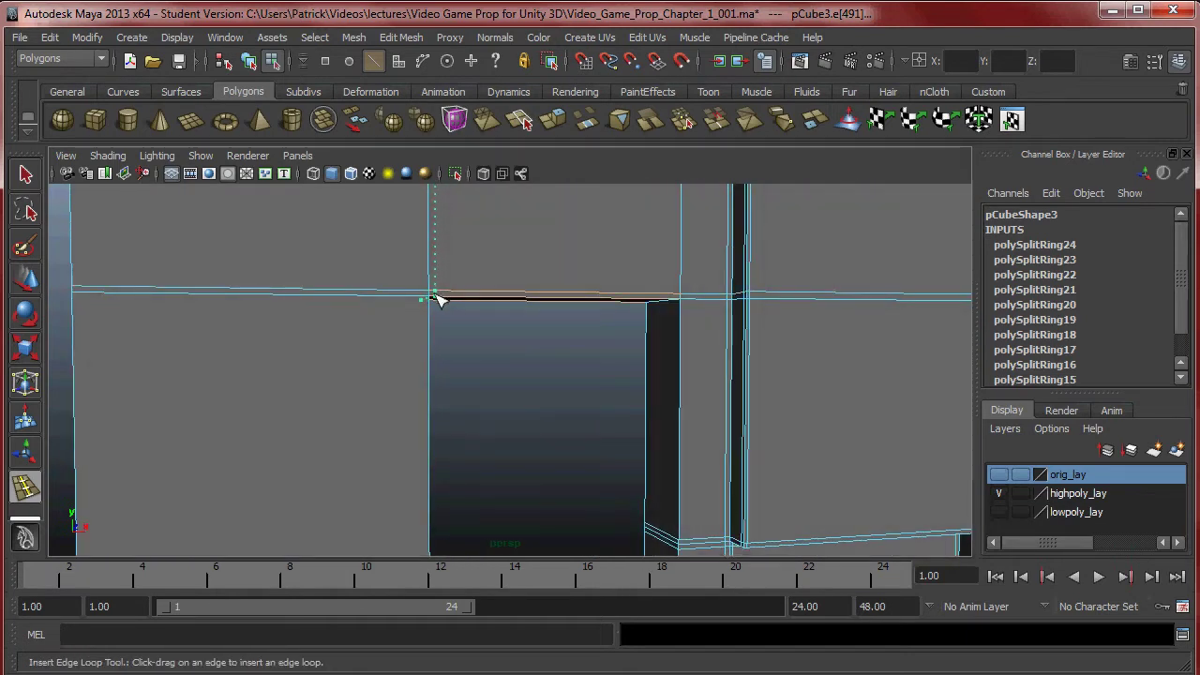
{"action": "left_click_drag", "start_coordinate": [541, 319], "coordinate": [691, 275], "text": "alt"}
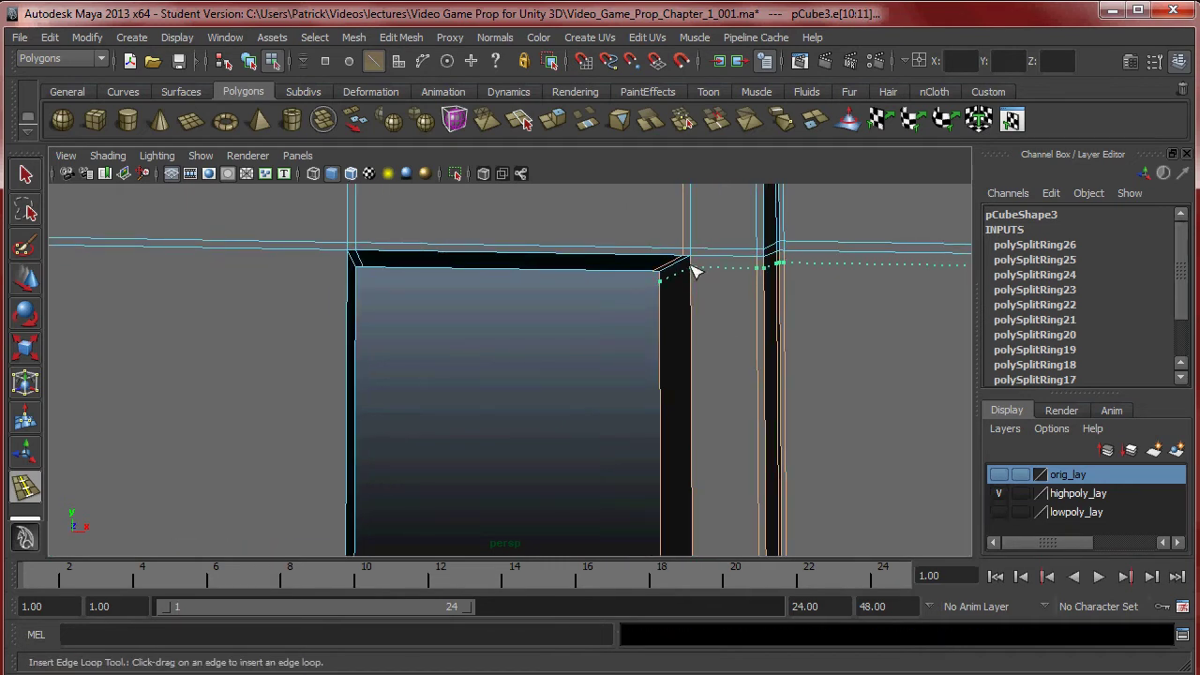
Step: Insert edge loops just below the window's top edge on both sides and vertically just outside its left and right sides
{"action": "left_click", "coordinate": [691, 267]}
{"action": "key", "text": "3"}
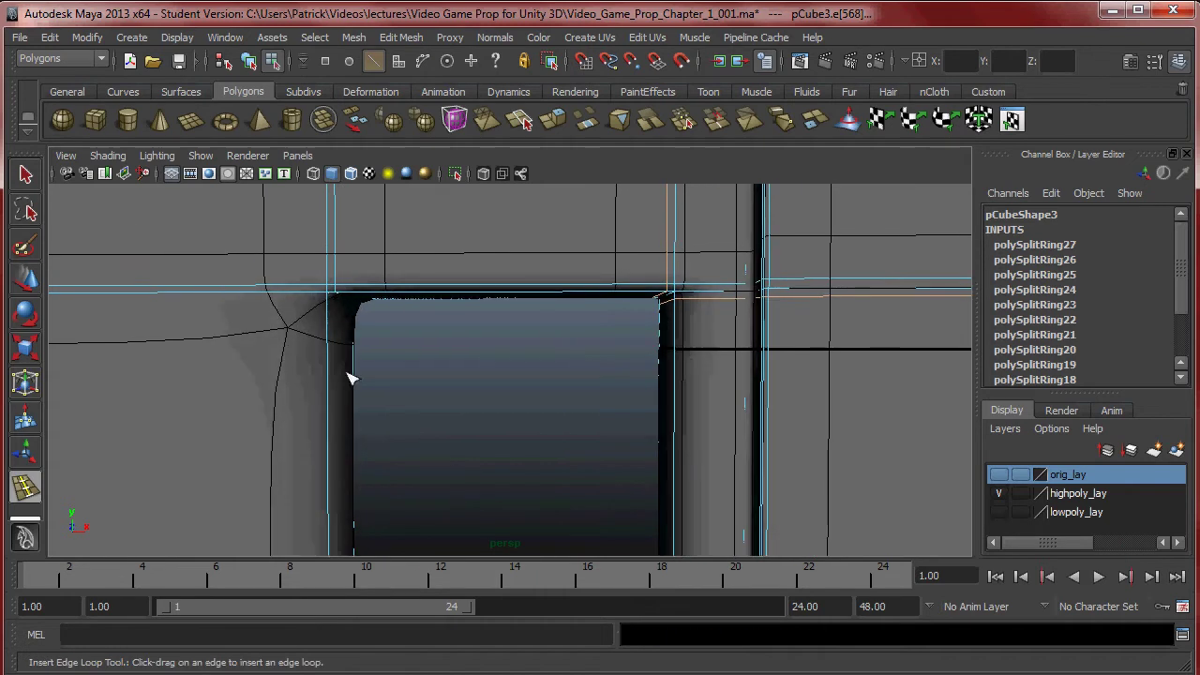
{"action": "left_click_drag", "start_coordinate": [327, 305], "coordinate": [331, 300]}
{"action": "left_click_drag", "start_coordinate": [406, 314], "coordinate": [412, 315], "text": "alt"}
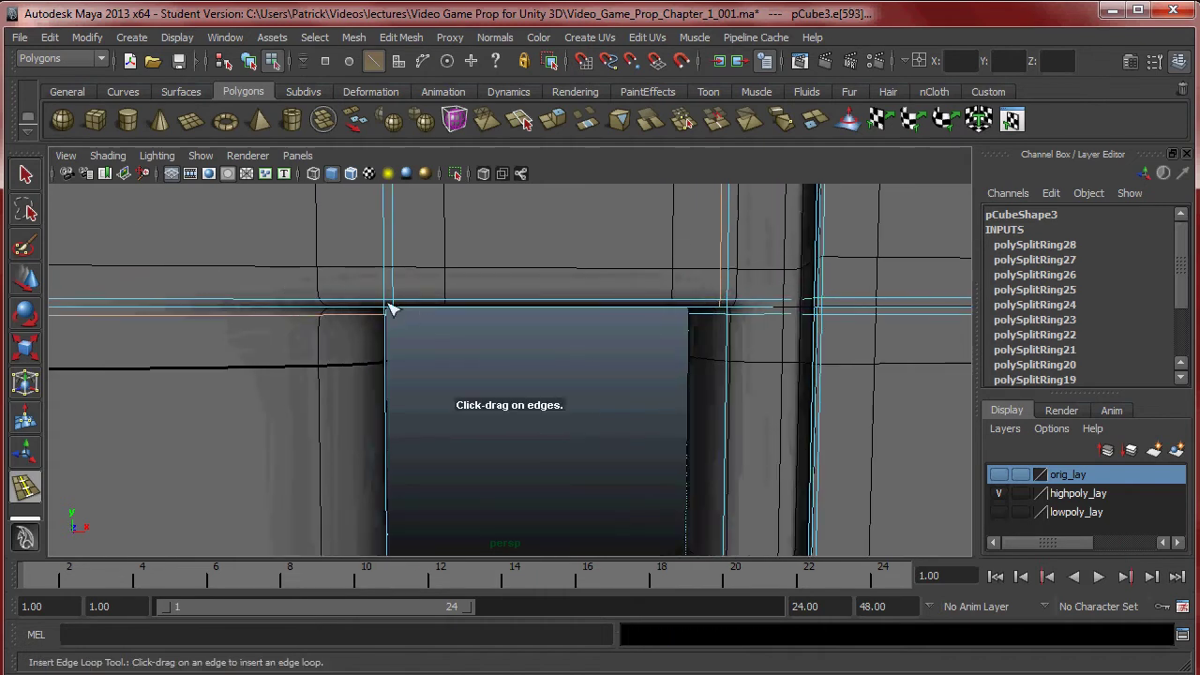
{"action": "left_click", "coordinate": [381, 308]}
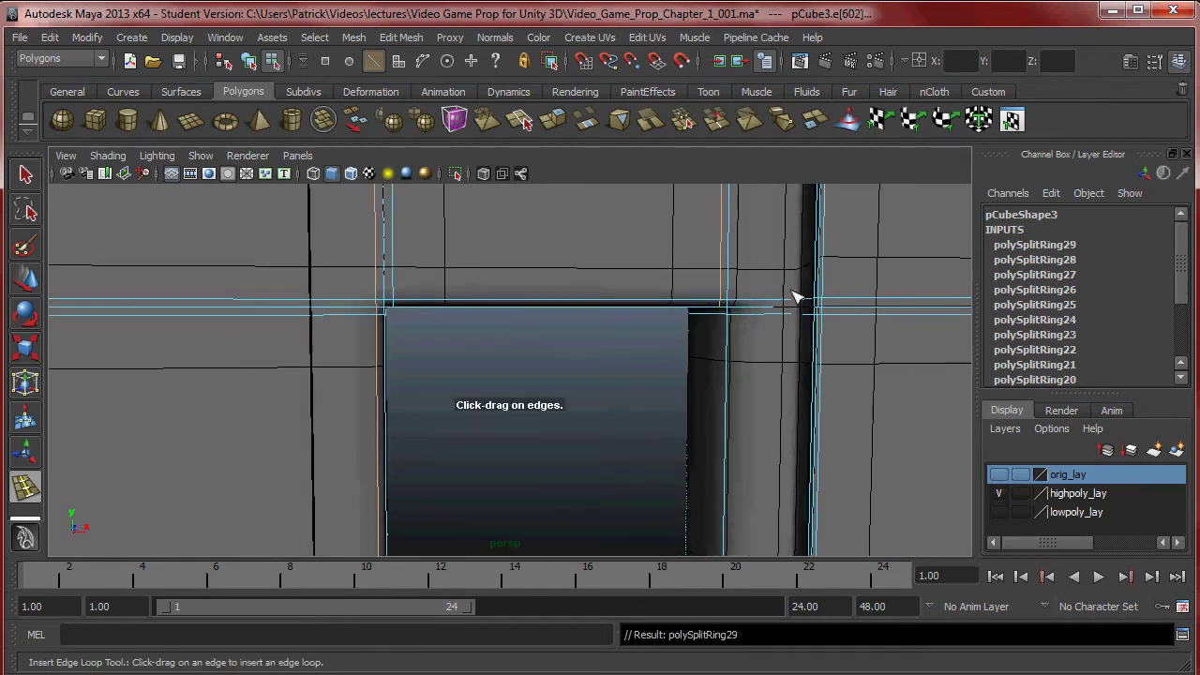
{"action": "left_click_drag", "start_coordinate": [738, 308], "coordinate": [738, 309]}
Step: Insert supporting edge loops around the window's lower corners, just above and below its bottom edge and just inside its left side
{"action": "middle_click_drag", "start_coordinate": [708, 454], "coordinate": [724, 308], "text": "alt"}
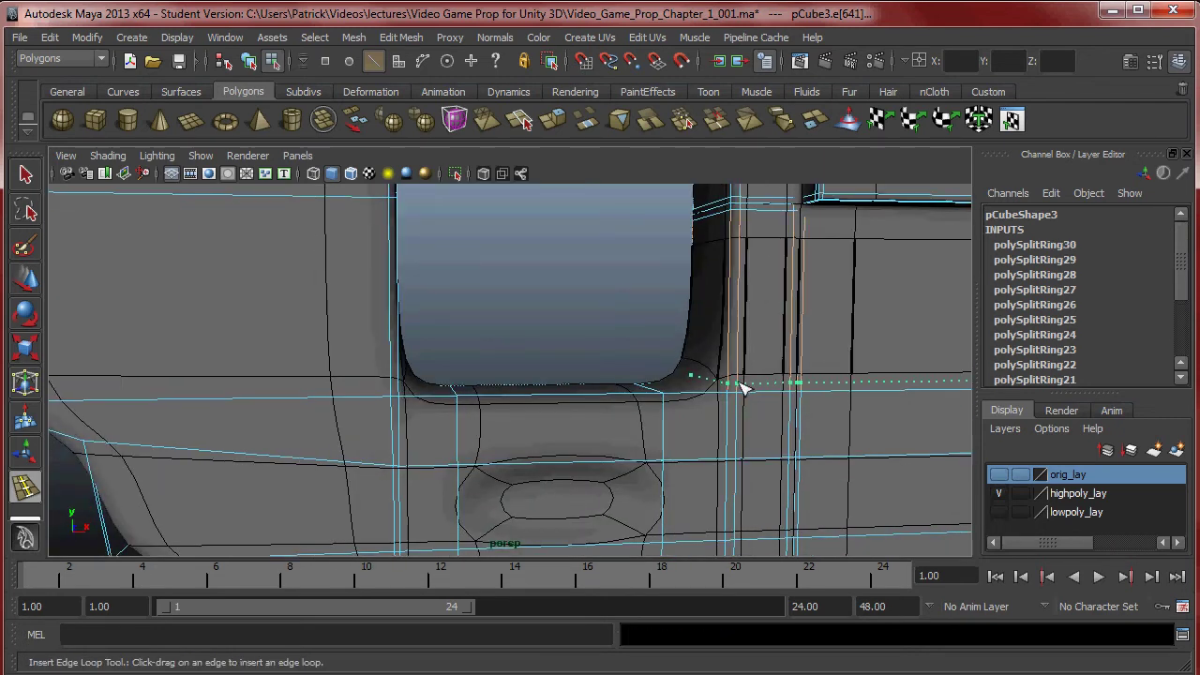
{"action": "left_click", "coordinate": [740, 387]}
{"action": "right_click_drag", "start_coordinate": [381, 389], "coordinate": [625, 406], "text": "alt"}
{"action": "left_click_drag", "start_coordinate": [625, 406], "coordinate": [618, 429], "text": "alt"}
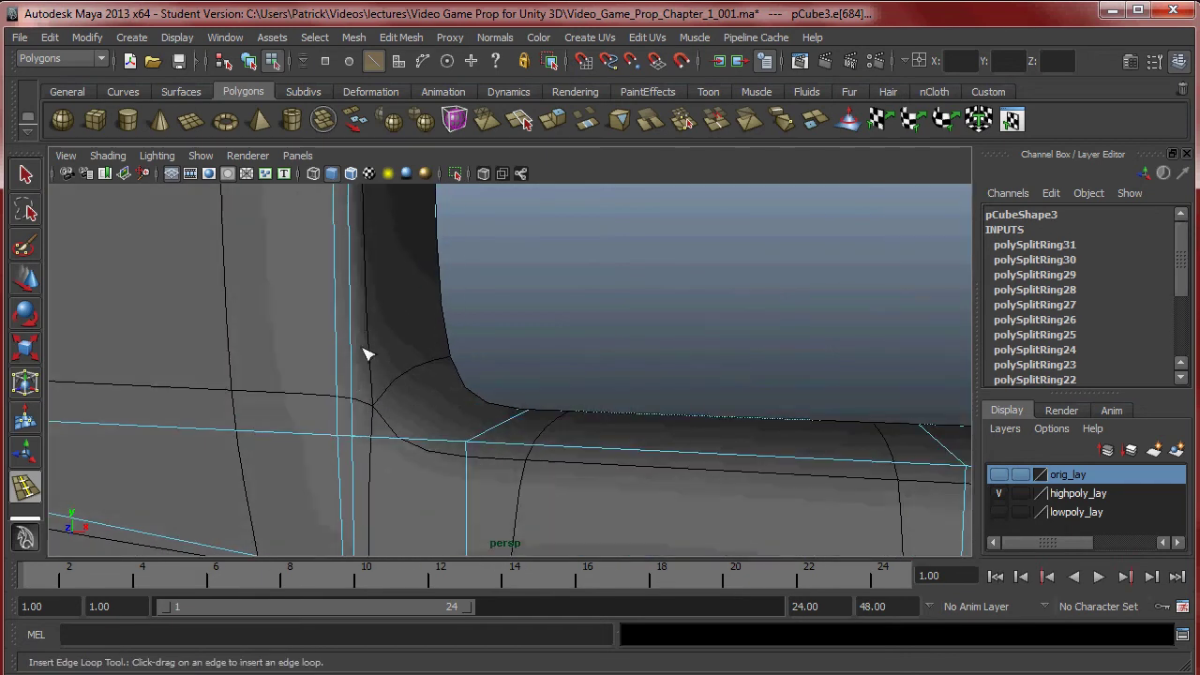
{"action": "left_click", "coordinate": [370, 424]}
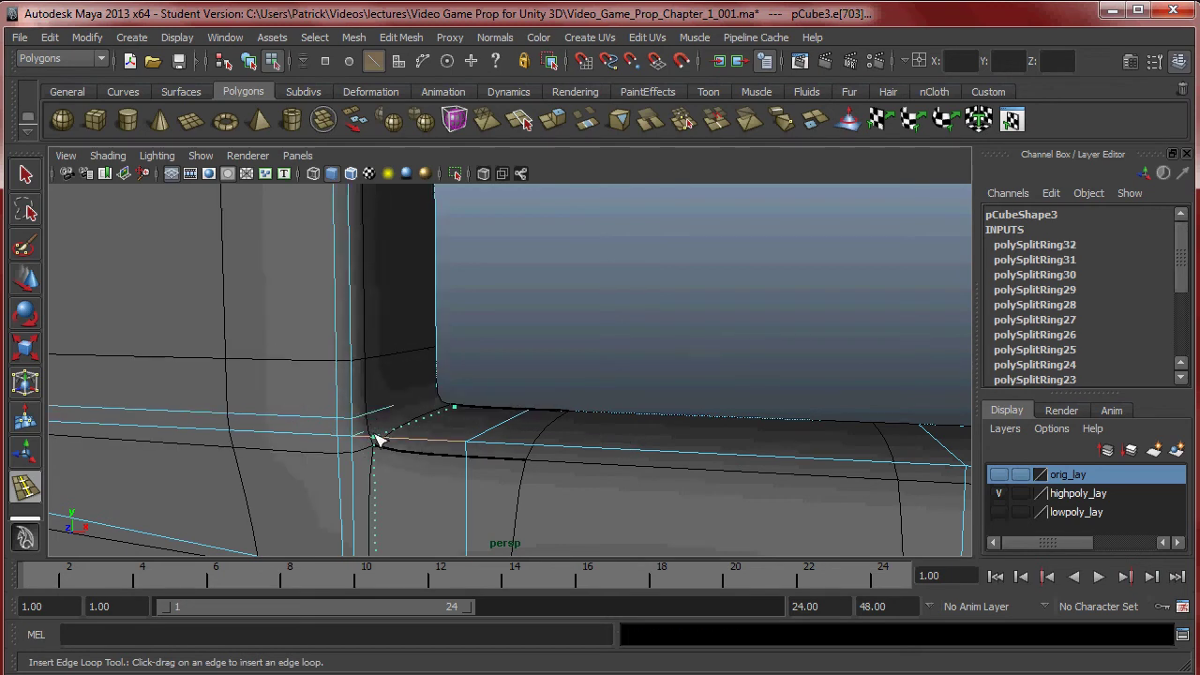
{"action": "left_click_drag", "start_coordinate": [553, 459], "coordinate": [662, 423], "text": "alt"}
{"action": "left_click", "coordinate": [464, 455]}
Step: Return to object mode and examine the window opening's corners, comparing the smoothed and unsmoothed display
{"action": "key", "text": "q"}
{"action": "right_click_drag", "start_coordinate": [351, 375], "coordinate": [432, 347]}
{"action": "left_click", "coordinate": [656, 361]}
{"action": "right_click_drag", "start_coordinate": [738, 408], "coordinate": [416, 402], "text": "alt"}
{"action": "left_click_drag", "start_coordinate": [416, 403], "coordinate": [675, 431], "text": "alt"}
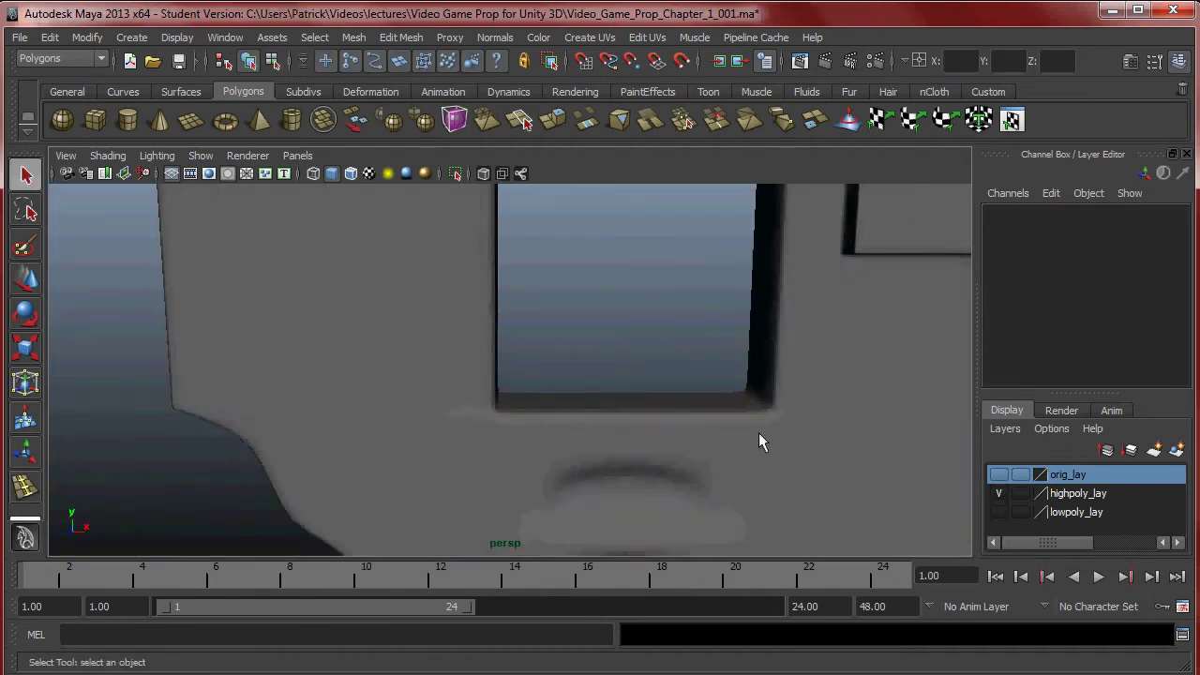
{"action": "left_click", "coordinate": [757, 433]}
{"action": "key", "text": "3"}
{"action": "left_click_drag", "start_coordinate": [749, 420], "coordinate": [704, 407], "text": "alt"}
{"action": "key", "text": "1"}
{"action": "middle_click_drag", "start_coordinate": [654, 399], "coordinate": [705, 397], "text": "alt"}
{"action": "key", "text": "3"}
{"action": "left_click", "coordinate": [624, 375]}
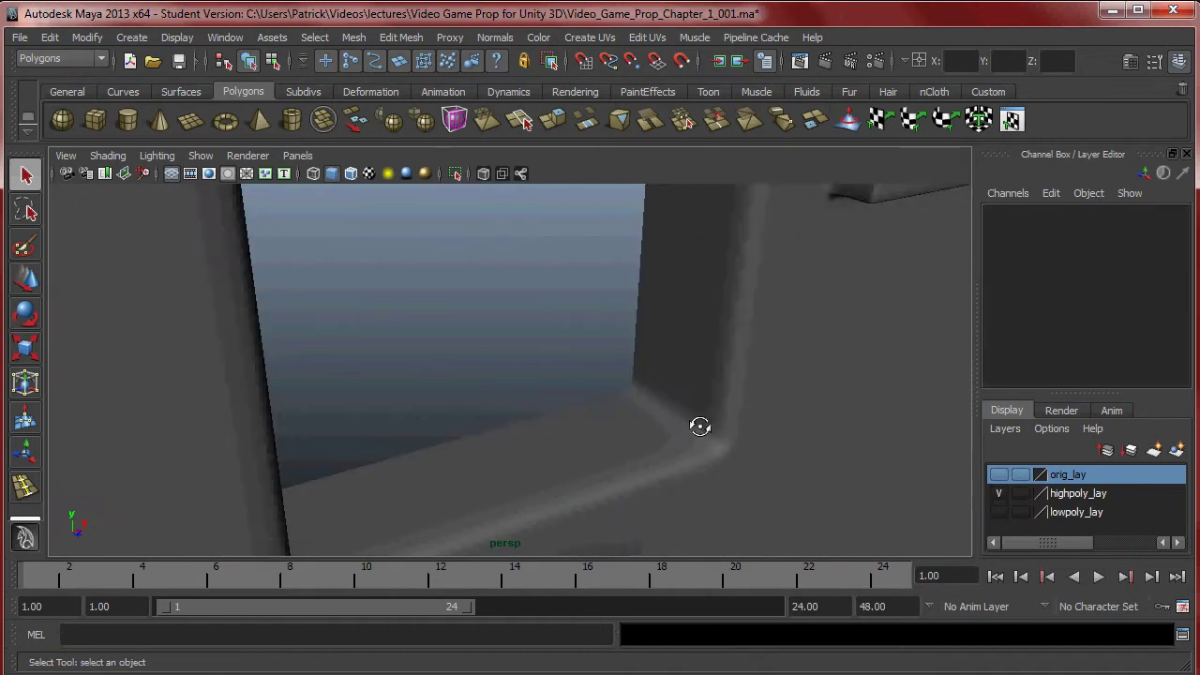
{"action": "right_click_drag", "start_coordinate": [691, 425], "coordinate": [704, 382], "text": "alt"}
{"action": "left_click_drag", "start_coordinate": [704, 383], "coordinate": [712, 422], "text": "alt"}
{"action": "middle_click_drag", "start_coordinate": [712, 423], "coordinate": [665, 470], "text": "alt"}
{"action": "left_click_drag", "start_coordinate": [666, 470], "coordinate": [568, 418], "text": "alt"}
{"action": "right_click_drag", "start_coordinate": [568, 417], "coordinate": [637, 405], "text": "alt"}
{"action": "middle_click_drag", "start_coordinate": [637, 405], "coordinate": [825, 371], "text": "alt"}
{"action": "left_click_drag", "start_coordinate": [825, 370], "coordinate": [429, 356], "text": "alt"}
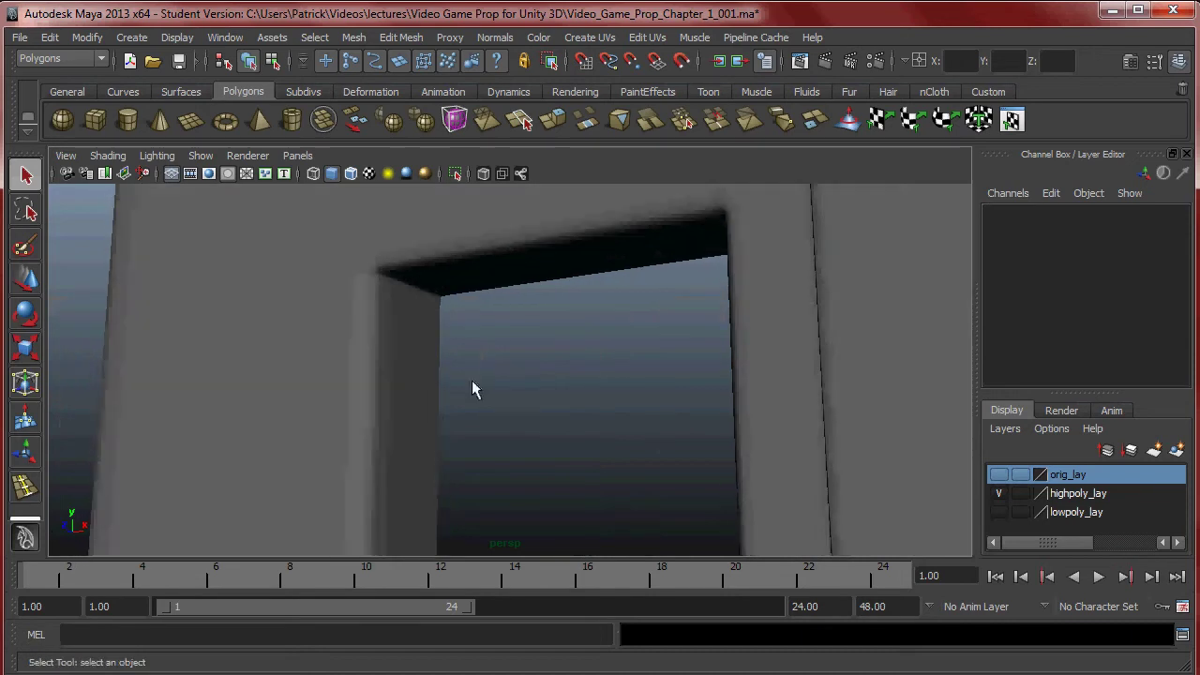
Step: Insert an edge loop around the window opening's inner faces, just behind the front edge
{"action": "middle_click_drag", "start_coordinate": [430, 355], "coordinate": [501, 366], "text": "alt"}
{"action": "right_click_drag", "start_coordinate": [502, 366], "coordinate": [661, 429], "text": "alt"}
{"action": "left_click", "coordinate": [458, 343]}
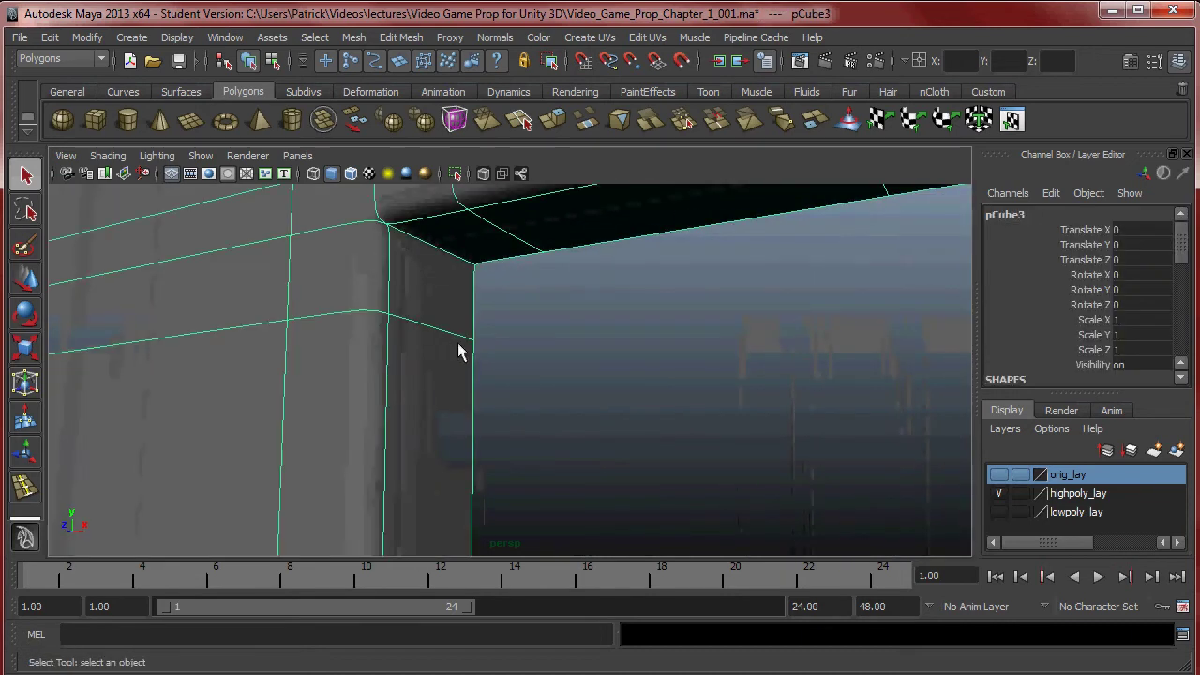
{"action": "middle_click_drag", "start_coordinate": [458, 343], "coordinate": [566, 408], "text": "alt"}
{"action": "key", "text": "1"}
{"action": "left_click_drag", "start_coordinate": [564, 400], "coordinate": [558, 379], "text": "alt"}
{"action": "key", "text": "y"}
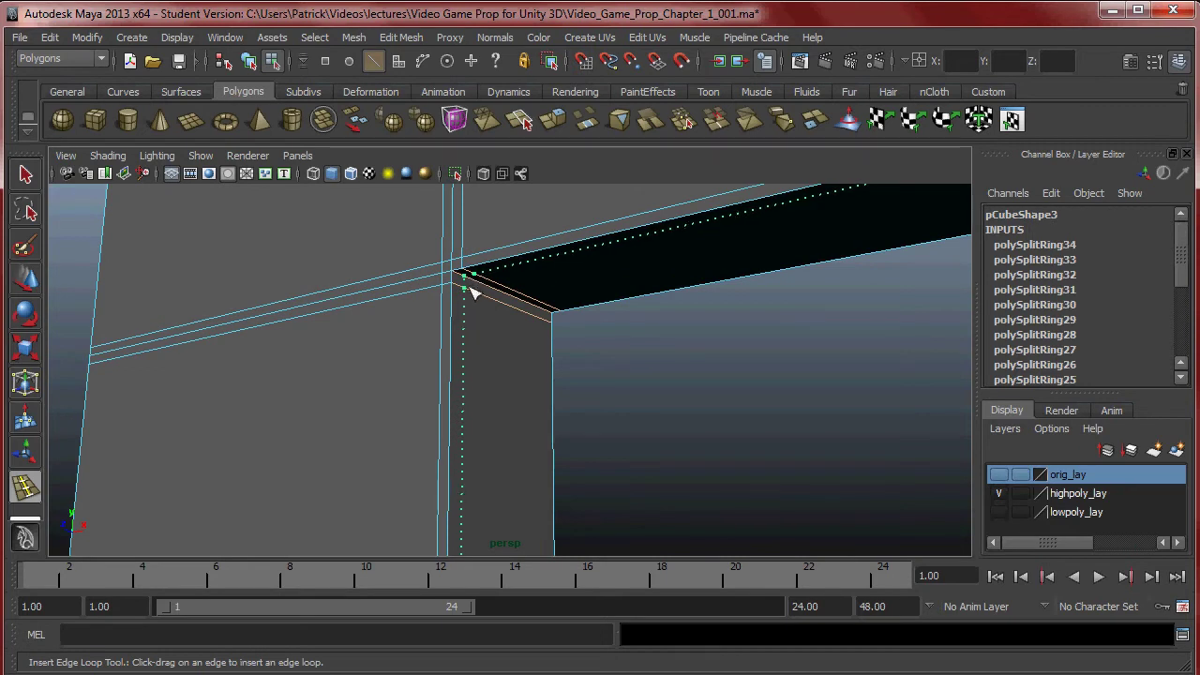
Step: Return to object mode and examine the smoothed window opening from its top corner down to its lower corners
{"action": "right_click_drag", "start_coordinate": [509, 304], "coordinate": [584, 273]}
{"action": "left_click", "coordinate": [541, 359]}
{"action": "left_click", "coordinate": [711, 418]}
{"action": "left_click_drag", "start_coordinate": [711, 418], "coordinate": [737, 425], "text": "alt"}
{"action": "right_click_drag", "start_coordinate": [737, 424], "coordinate": [507, 421], "text": "alt"}
{"action": "left_click_drag", "start_coordinate": [507, 421], "coordinate": [689, 444], "text": "alt"}
{"action": "middle_click_drag", "start_coordinate": [689, 444], "coordinate": [715, 367], "text": "alt"}
{"action": "left_click_drag", "start_coordinate": [714, 367], "coordinate": [565, 323], "text": "alt"}
{"action": "right_click_drag", "start_coordinate": [565, 315], "coordinate": [758, 378], "text": "alt"}
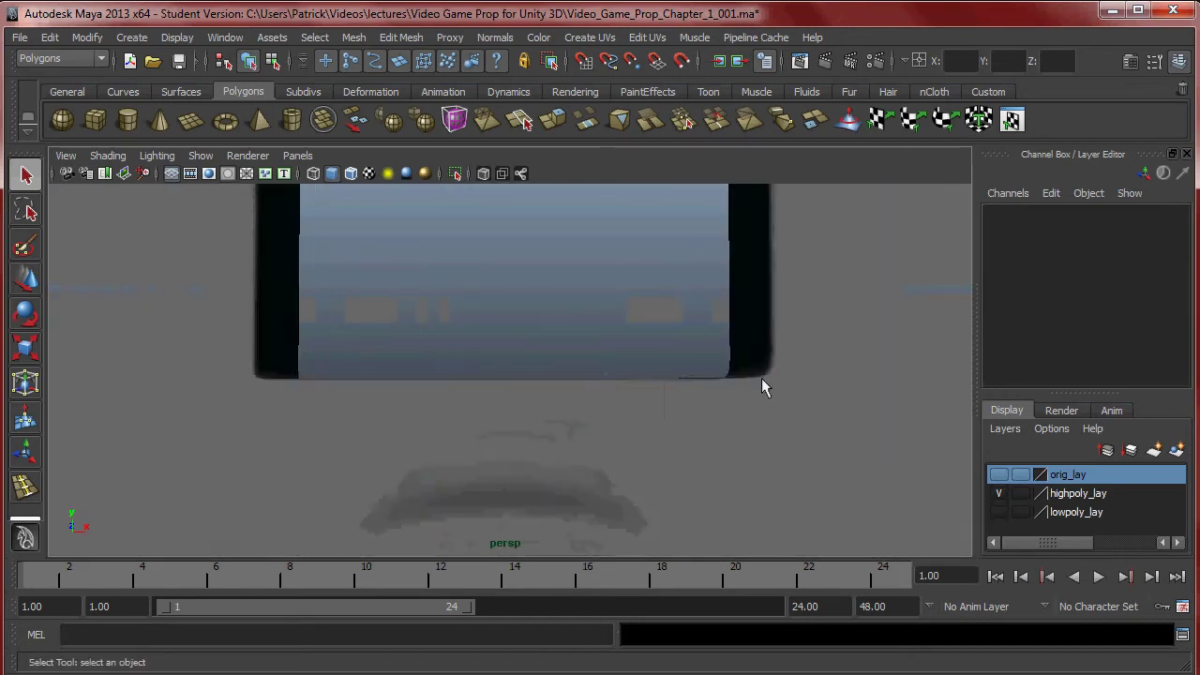
Step: Try inserting an extra edge loop just above the window's bottom edge at its lower right corner
{"action": "left_click", "coordinate": [758, 403]}
{"action": "key", "text": "1"}
{"action": "right_click_drag", "start_coordinate": [819, 416], "coordinate": [904, 455], "text": "alt"}
{"action": "left_click_drag", "start_coordinate": [853, 450], "coordinate": [872, 479], "text": "alt"}
{"action": "middle_click_drag", "start_coordinate": [843, 456], "coordinate": [760, 451], "text": "alt"}
{"action": "left_click_drag", "start_coordinate": [760, 451], "coordinate": [784, 433], "text": "alt"}
{"action": "key", "text": "3"}
{"action": "key", "text": "g"}
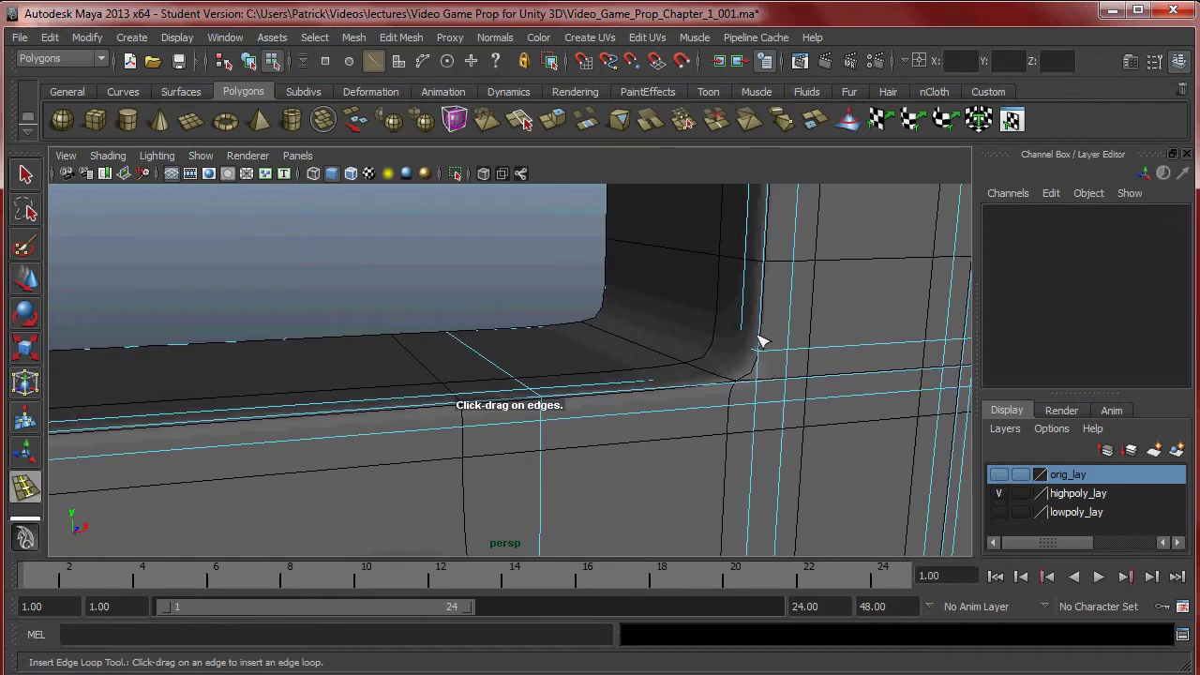
{"action": "left_click_drag", "start_coordinate": [761, 370], "coordinate": [783, 384]}
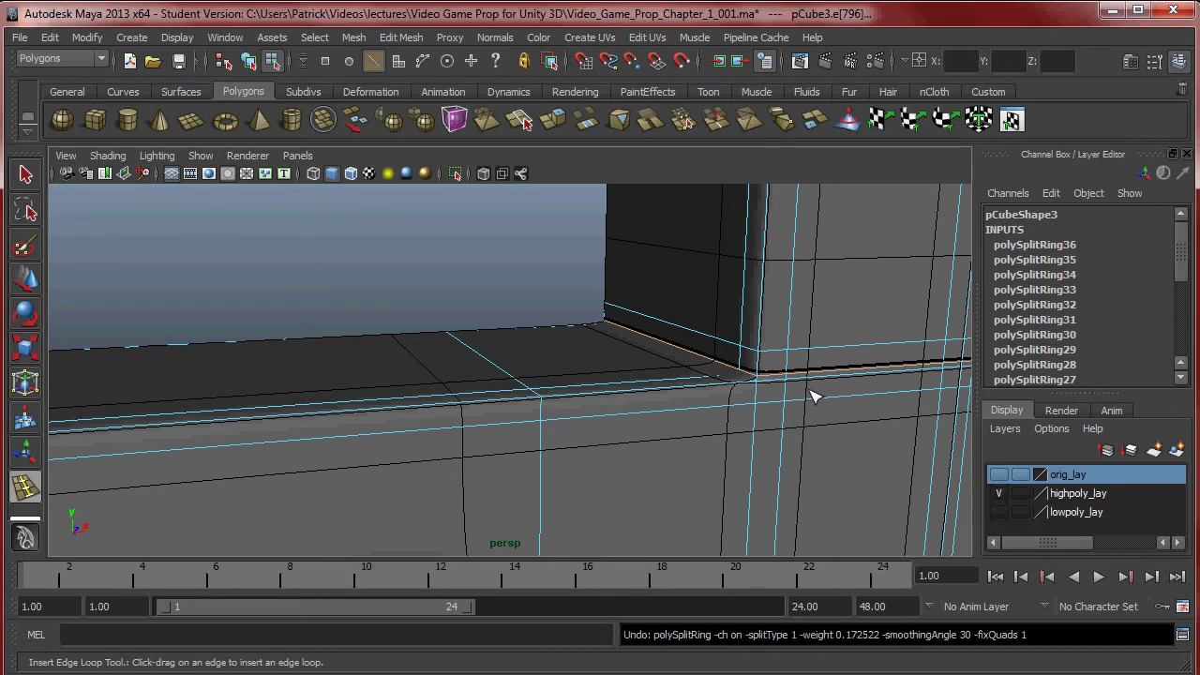
{"action": "key", "text": "ctrl+z"}
{"action": "key", "text": "1"}
Step: Raise the horizontal edge loop on the window's right side wall and compare the lower corner smoothed and unsmoothed
{"action": "right_click_drag", "start_coordinate": [788, 359], "coordinate": [788, 322]}
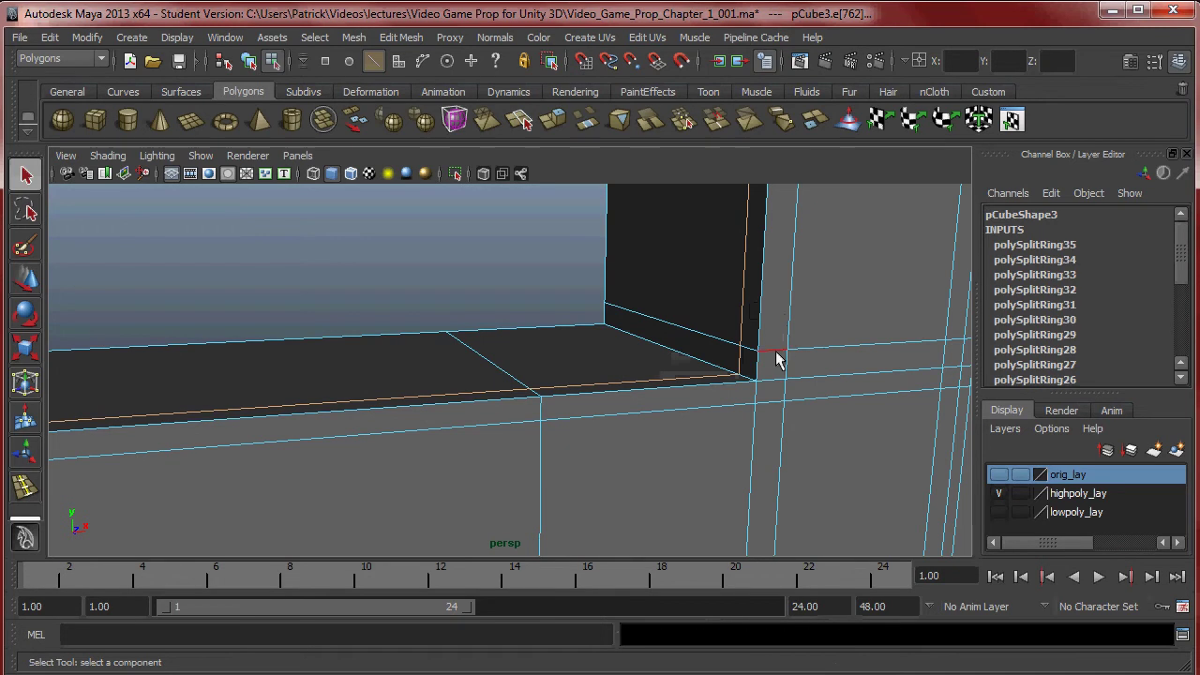
{"action": "middle_click_drag", "start_coordinate": [844, 355], "coordinate": [560, 390], "text": "alt"}
{"action": "left_click_drag", "start_coordinate": [560, 390], "coordinate": [620, 373], "text": "alt"}
{"action": "right_click_drag", "start_coordinate": [620, 373], "coordinate": [719, 374], "text": "alt"}
{"action": "left_click_drag", "start_coordinate": [720, 374], "coordinate": [704, 394], "text": "alt"}
{"action": "key", "text": "3"}
{"action": "key", "text": "w"}
{"action": "left_click_drag", "start_coordinate": [763, 340], "coordinate": [723, 338], "text": "alt"}
{"action": "key", "text": "1"}
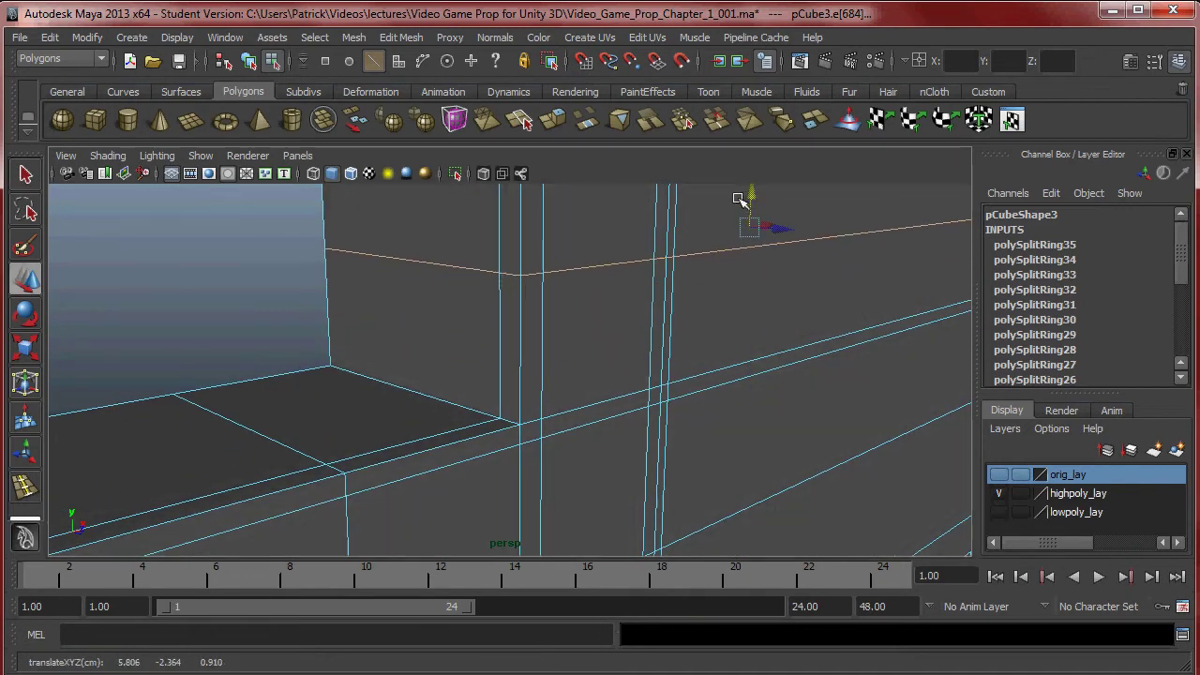
{"action": "key", "text": "3"}
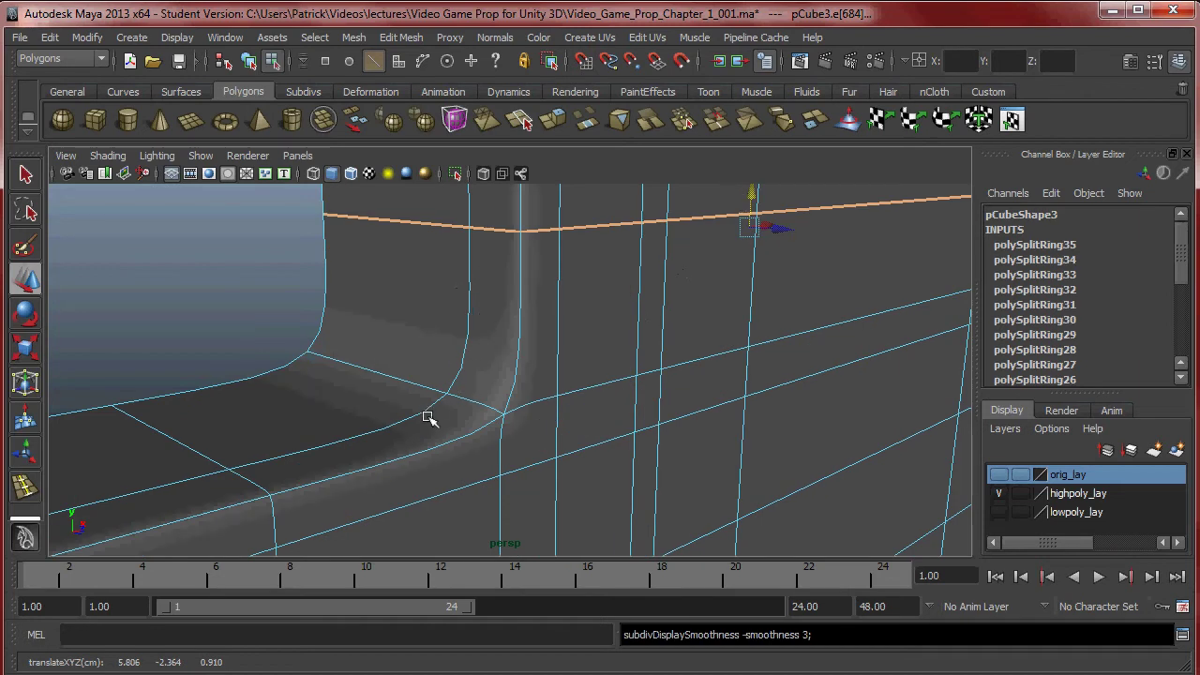
{"action": "left_click_drag", "start_coordinate": [486, 401], "coordinate": [525, 336], "text": "alt"}
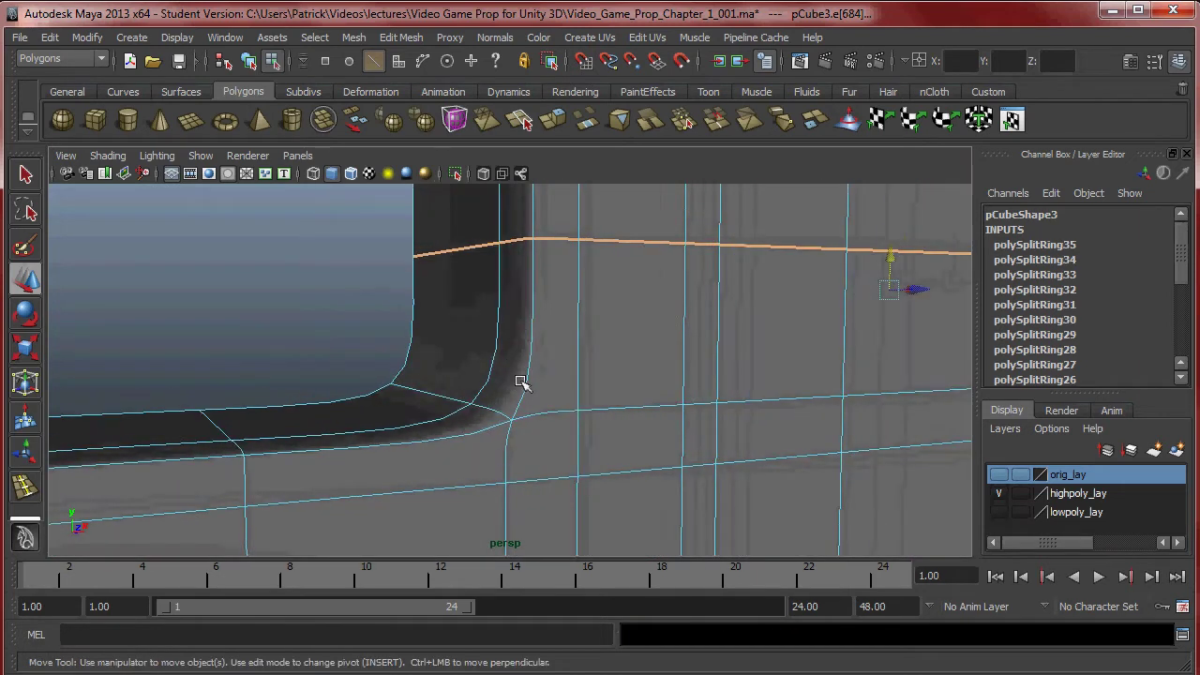
{"action": "left_click_drag", "start_coordinate": [503, 381], "coordinate": [555, 393], "text": "alt"}
{"action": "key", "text": "1"}
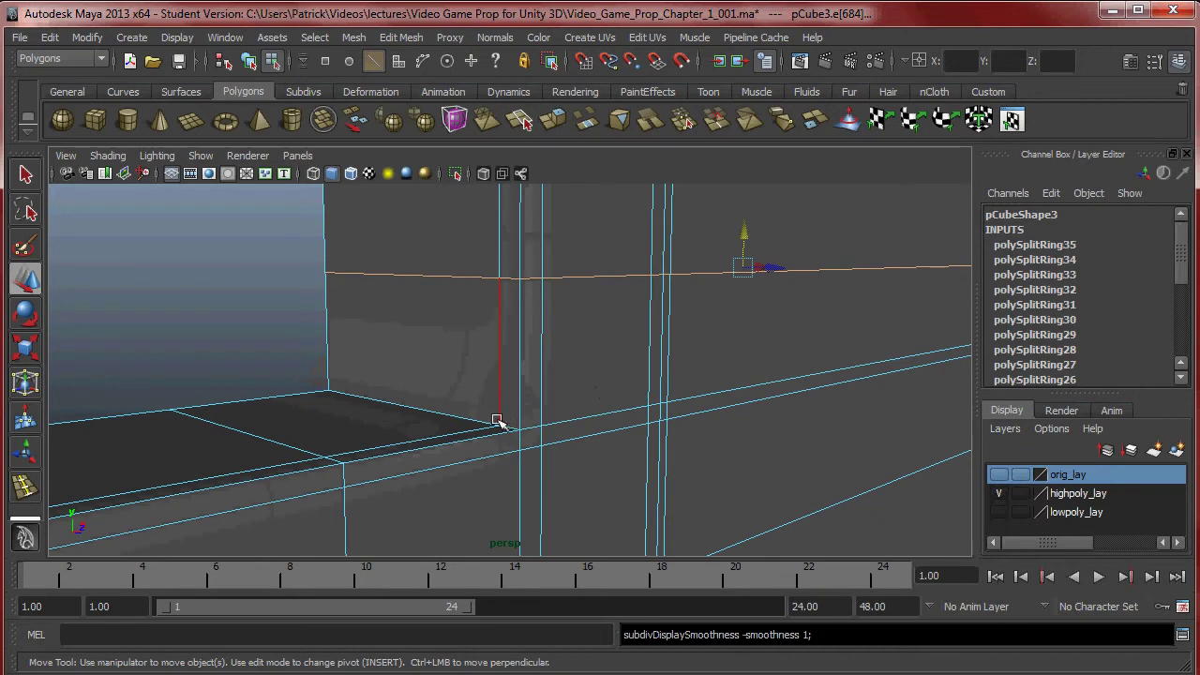
Step: Lower the right side's horizontal edge loop to just above the window's bottom edge and check the smoothed corner
{"action": "key", "text": "3"}
{"action": "left_click_drag", "start_coordinate": [747, 234], "coordinate": [731, 319], "text": "alt"}
{"action": "key", "text": "1"}
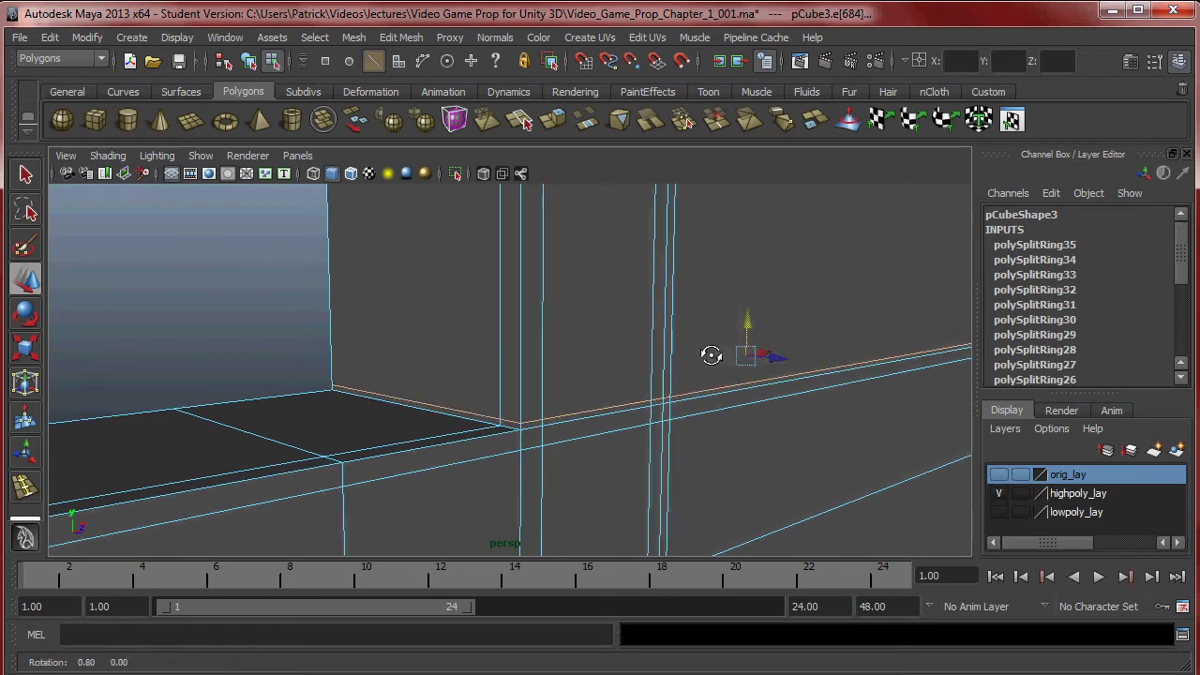
{"action": "left_click_drag", "start_coordinate": [722, 354], "coordinate": [650, 370], "text": "alt"}
{"action": "key", "text": "3"}
{"action": "right_click_drag", "start_coordinate": [497, 380], "coordinate": [525, 350]}
{"action": "left_click_drag", "start_coordinate": [348, 325], "coordinate": [517, 415], "text": "alt"}
{"action": "left_click", "coordinate": [685, 428]}
Step: Move the matching edge loop on the window's left side down close to the bottom edge and preview the smoothing
{"action": "left_click_drag", "start_coordinate": [685, 428], "coordinate": [387, 300], "text": "alt"}
{"action": "key", "text": "1"}
{"action": "right_click_drag", "start_coordinate": [278, 313], "coordinate": [273, 272]}
{"action": "left_click", "coordinate": [296, 315]}
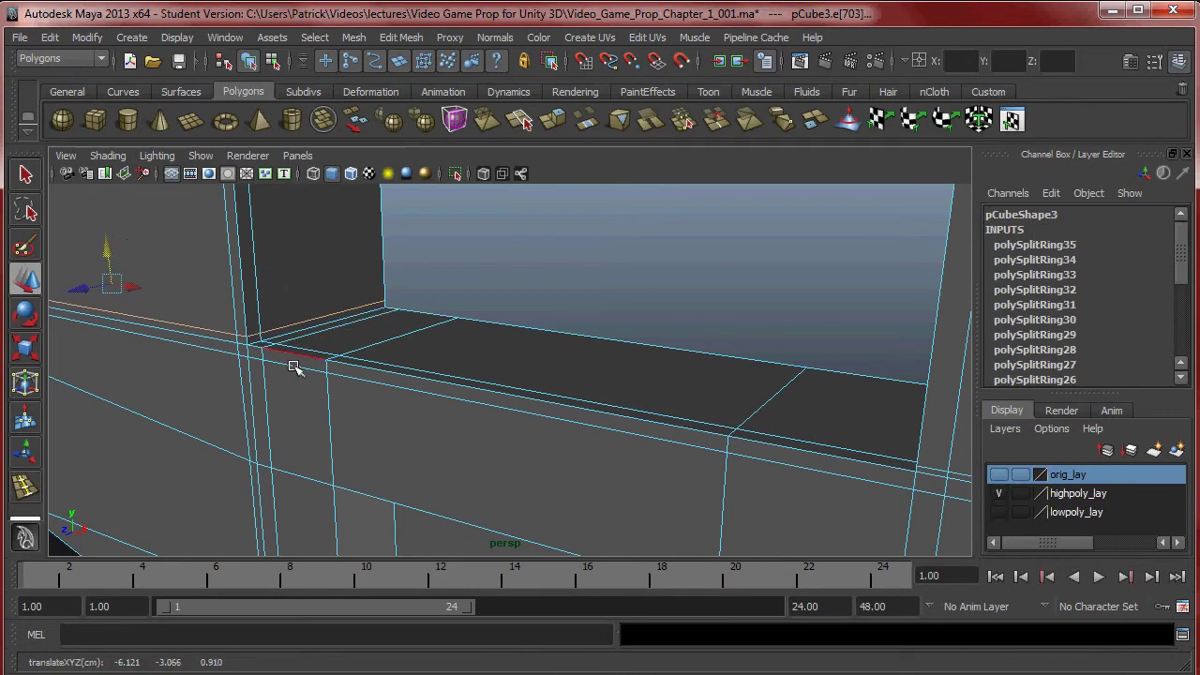
{"action": "left_click_drag", "start_coordinate": [413, 384], "coordinate": [596, 350], "text": "alt"}
{"action": "key", "text": "3"}
{"action": "right_click_drag", "start_coordinate": [423, 370], "coordinate": [493, 348]}
{"action": "left_click", "coordinate": [506, 302]}
Step: Examine the smoothed wall around the window opening, the raised panel and the recess below the window
{"action": "right_click_drag", "start_coordinate": [507, 302], "coordinate": [457, 304], "text": "alt"}
{"action": "left_click_drag", "start_coordinate": [457, 303], "coordinate": [643, 303], "text": "alt"}
{"action": "middle_click_drag", "start_coordinate": [643, 303], "coordinate": [647, 382], "text": "alt"}
{"action": "right_click_drag", "start_coordinate": [647, 383], "coordinate": [571, 383], "text": "alt"}
{"action": "left_click_drag", "start_coordinate": [571, 383], "coordinate": [675, 432], "text": "alt"}
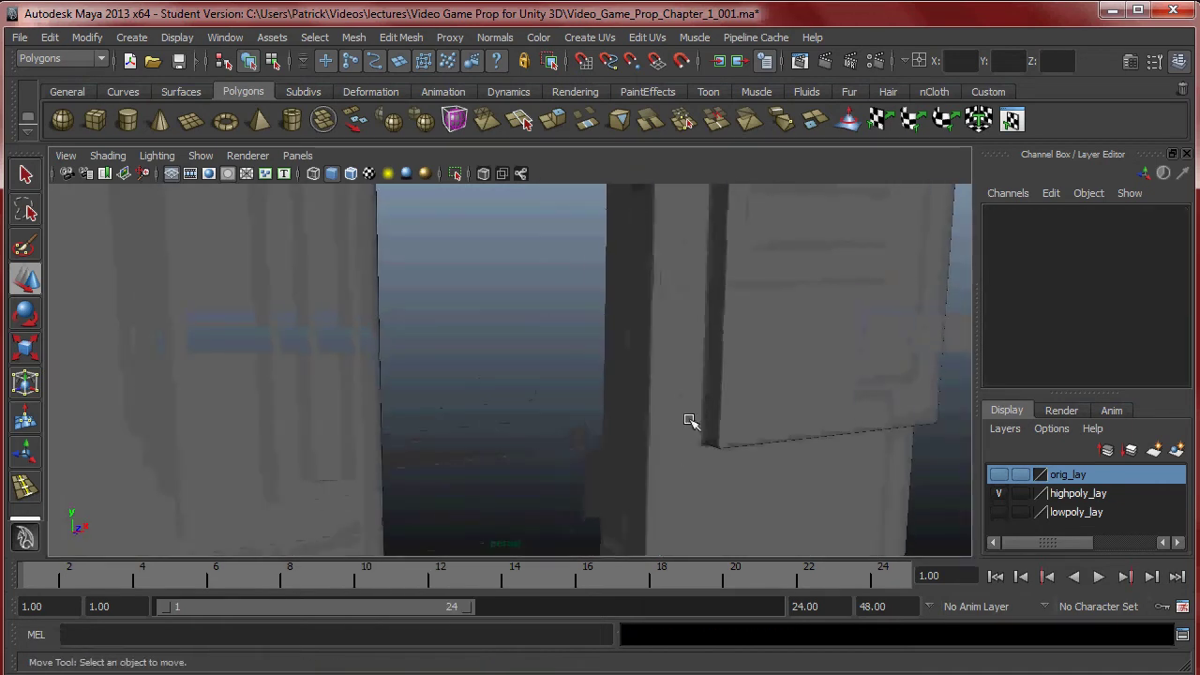
{"action": "right_click_drag", "start_coordinate": [675, 431], "coordinate": [545, 388], "text": "alt"}
{"action": "middle_click_drag", "start_coordinate": [545, 388], "coordinate": [544, 428], "text": "alt"}
{"action": "left_click_drag", "start_coordinate": [543, 428], "coordinate": [653, 443], "text": "alt"}
{"action": "middle_click_drag", "start_coordinate": [653, 443], "coordinate": [629, 396], "text": "alt"}
{"action": "right_click_drag", "start_coordinate": [629, 397], "coordinate": [642, 389], "text": "alt"}
Step: Insert edge loops around the recess's sloped sides, near its outer and inner edges, and preview the smoothing
{"action": "left_click", "coordinate": [641, 389]}
{"action": "left_click_drag", "start_coordinate": [631, 391], "coordinate": [680, 409], "text": "alt"}
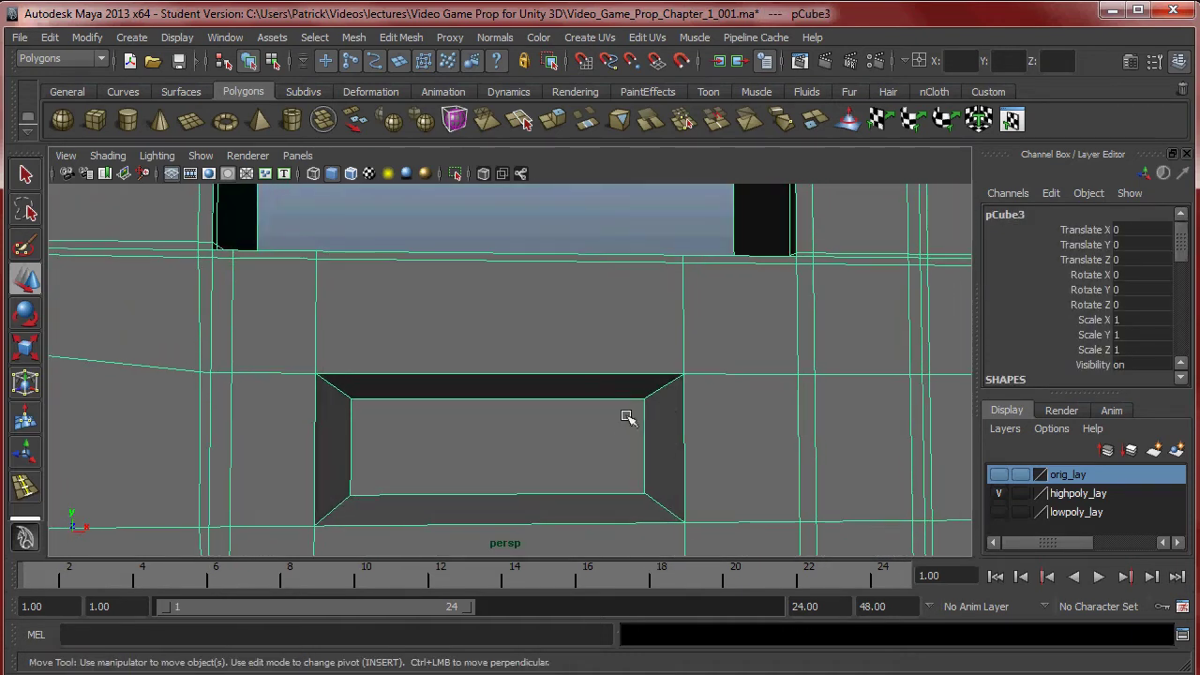
{"action": "key", "text": "y"}
{"action": "right_click_drag", "start_coordinate": [605, 376], "coordinate": [643, 422]}
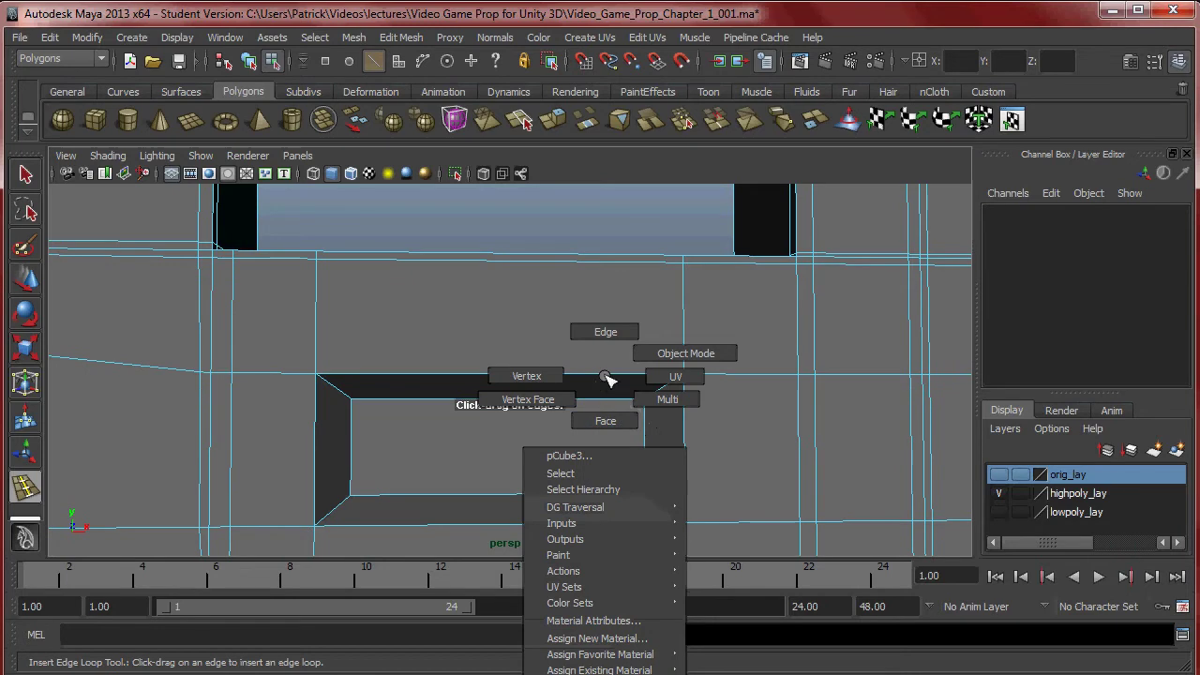
{"action": "right_click_drag", "start_coordinate": [604, 375], "coordinate": [607, 376]}
{"action": "left_click_drag", "start_coordinate": [629, 381], "coordinate": [638, 369], "text": "alt"}
{"action": "right_click_drag", "start_coordinate": [639, 369], "coordinate": [654, 431], "text": "alt"}
{"action": "left_click_drag", "start_coordinate": [656, 431], "coordinate": [659, 429]}
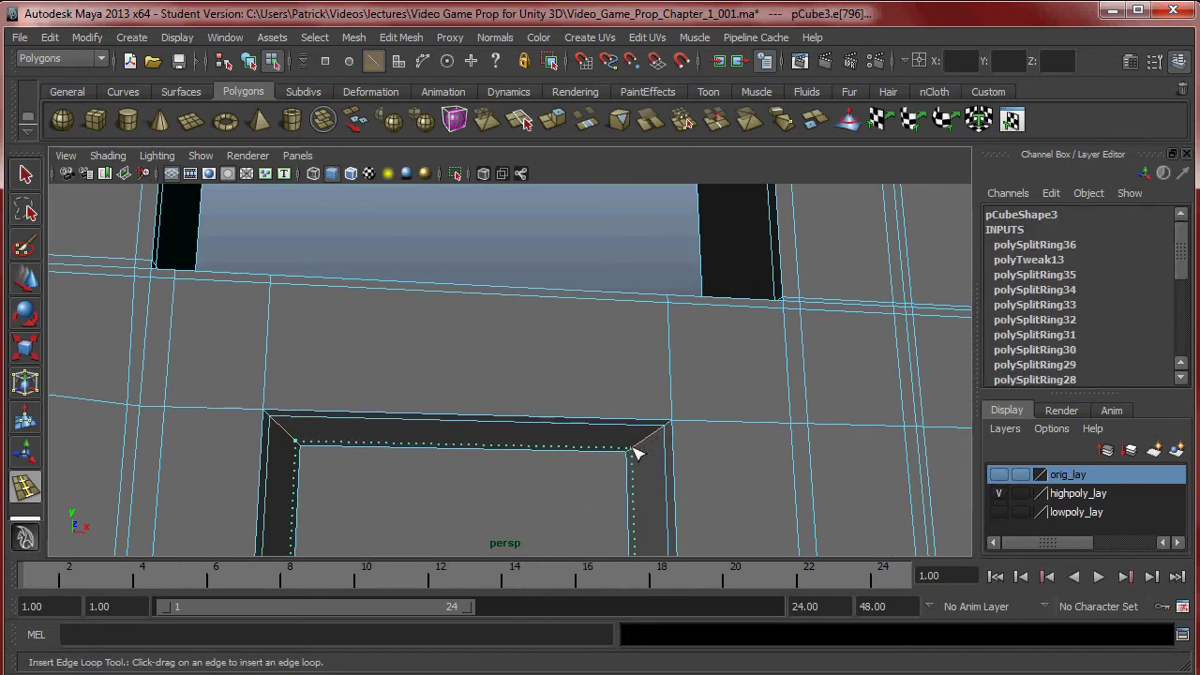
{"action": "right_click_drag", "start_coordinate": [696, 455], "coordinate": [685, 461], "text": "alt"}
{"action": "key", "text": "3"}
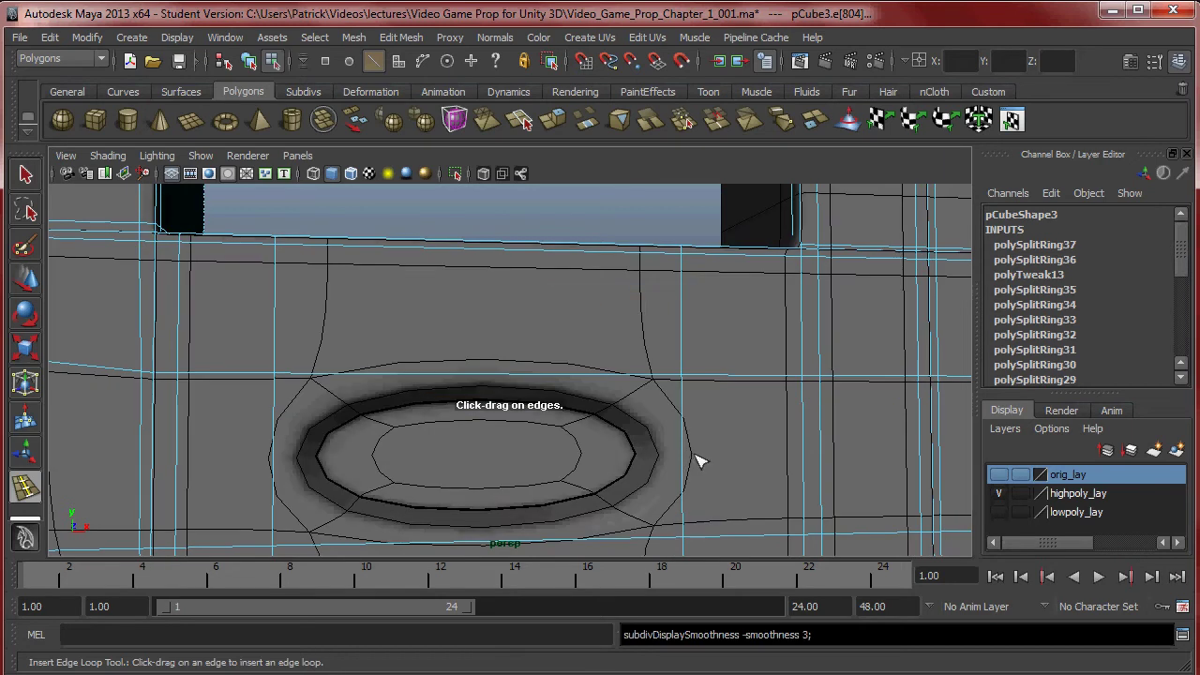
Step: Insert vertical edge loops just outside the recess's right and left sides and a horizontal one below it, and preview the smoothing
{"action": "key", "text": "1"}
{"action": "left_click_drag", "start_coordinate": [690, 401], "coordinate": [762, 353], "text": "alt"}
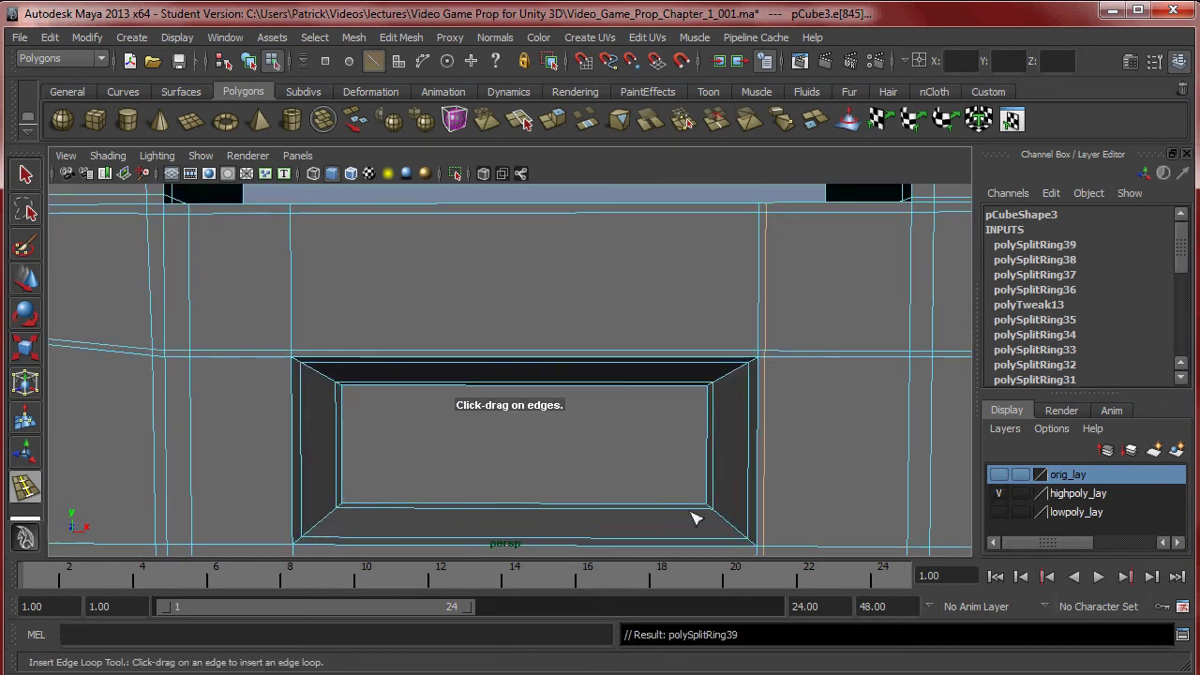
{"action": "left_click_drag", "start_coordinate": [767, 475], "coordinate": [333, 335], "text": "alt"}
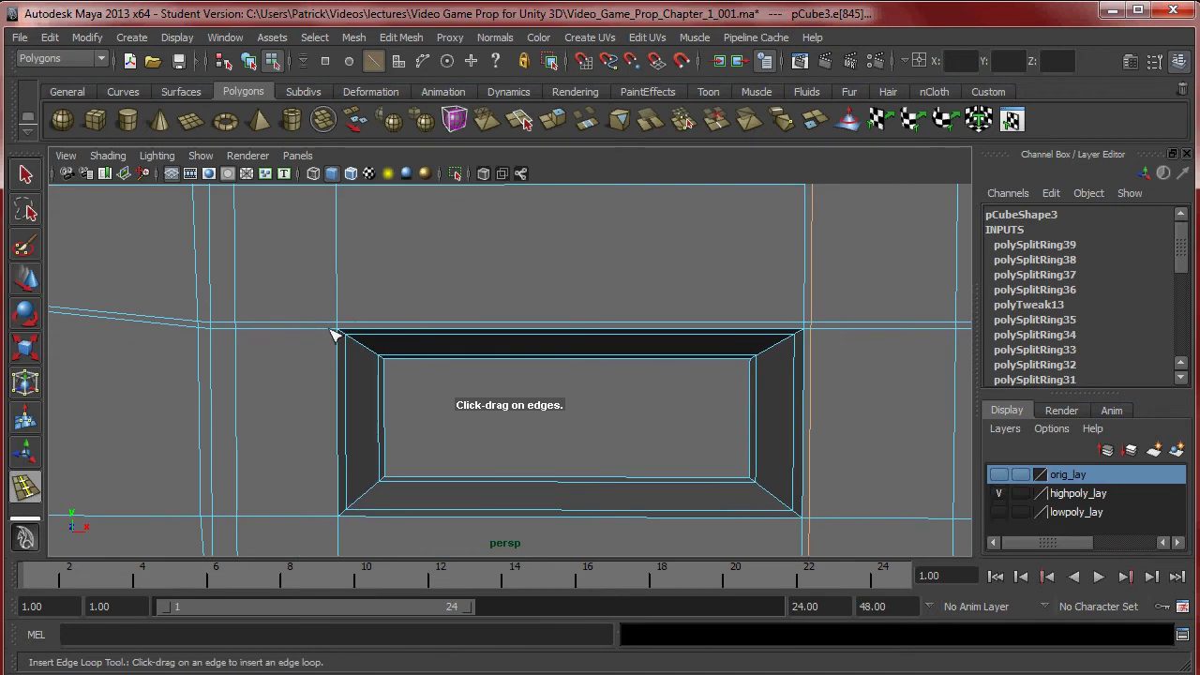
{"action": "left_click", "coordinate": [340, 526]}
{"action": "key", "text": "3"}
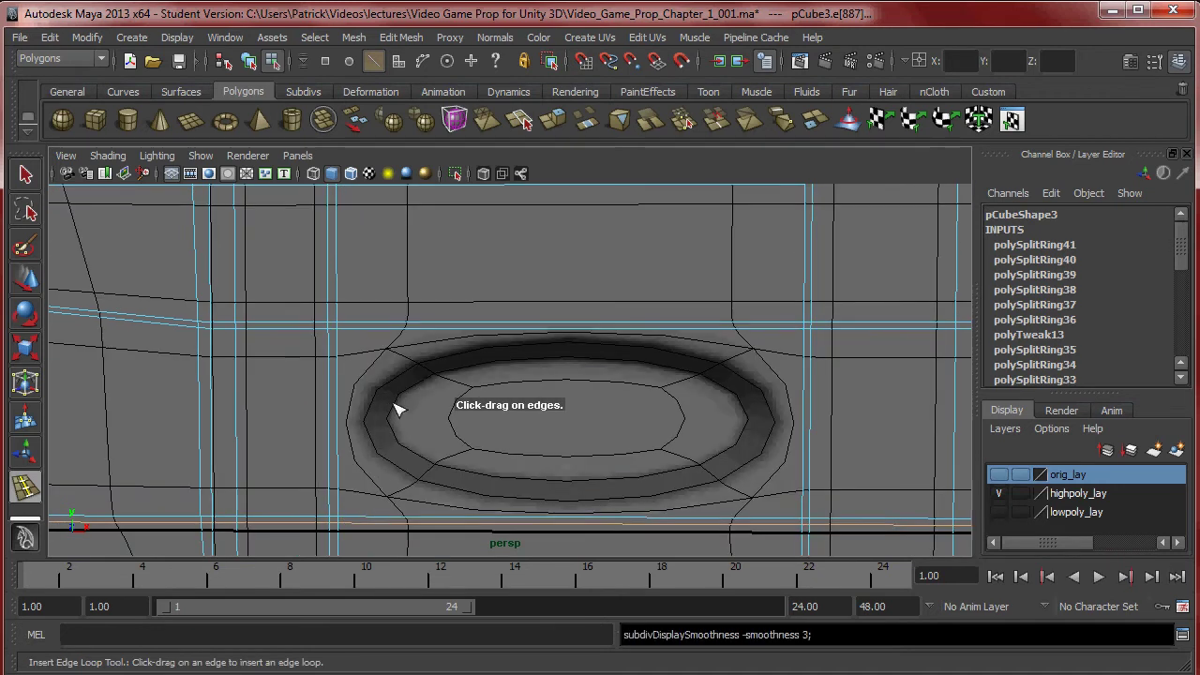
Step: Insert vertical edge loops just inside the recess's left and right sides and inspect the smoothed result
{"action": "key", "text": "1"}
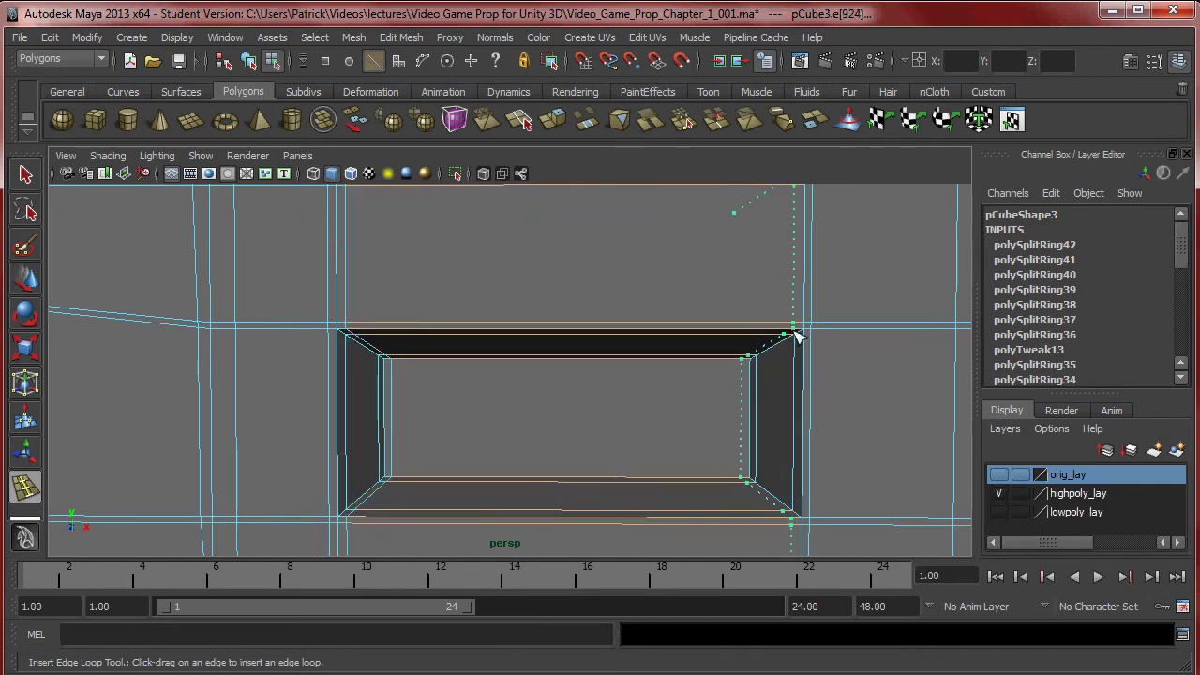
{"action": "key", "text": "3"}
{"action": "key", "text": "q"}
{"action": "right_click_drag", "start_coordinate": [659, 373], "coordinate": [735, 341]}
{"action": "right_click_drag", "start_coordinate": [731, 343], "coordinate": [302, 343], "text": "alt"}
{"action": "left_click_drag", "start_coordinate": [302, 345], "coordinate": [668, 404], "text": "alt"}
{"action": "left_click", "coordinate": [789, 377]}
{"action": "right_click_drag", "start_coordinate": [667, 404], "coordinate": [854, 444], "text": "alt"}
{"action": "left_click", "coordinate": [817, 401]}
Step: Insert edge loops around the lower recess's sloped sides near the outer and inner edges, and one just below its top edge
{"action": "key", "text": "1"}
{"action": "middle_click_drag", "start_coordinate": [854, 444], "coordinate": [778, 431], "text": "alt"}
{"action": "right_click_drag", "start_coordinate": [787, 439], "coordinate": [867, 461], "text": "alt"}
{"action": "left_click_drag", "start_coordinate": [851, 448], "coordinate": [859, 475], "text": "alt"}
{"action": "middle_click_drag", "start_coordinate": [807, 457], "coordinate": [740, 480], "text": "alt"}
{"action": "left_click_drag", "start_coordinate": [740, 481], "coordinate": [806, 420], "text": "alt"}
{"action": "middle_click_drag", "start_coordinate": [806, 420], "coordinate": [785, 451], "text": "alt"}
{"action": "key", "text": "g"}
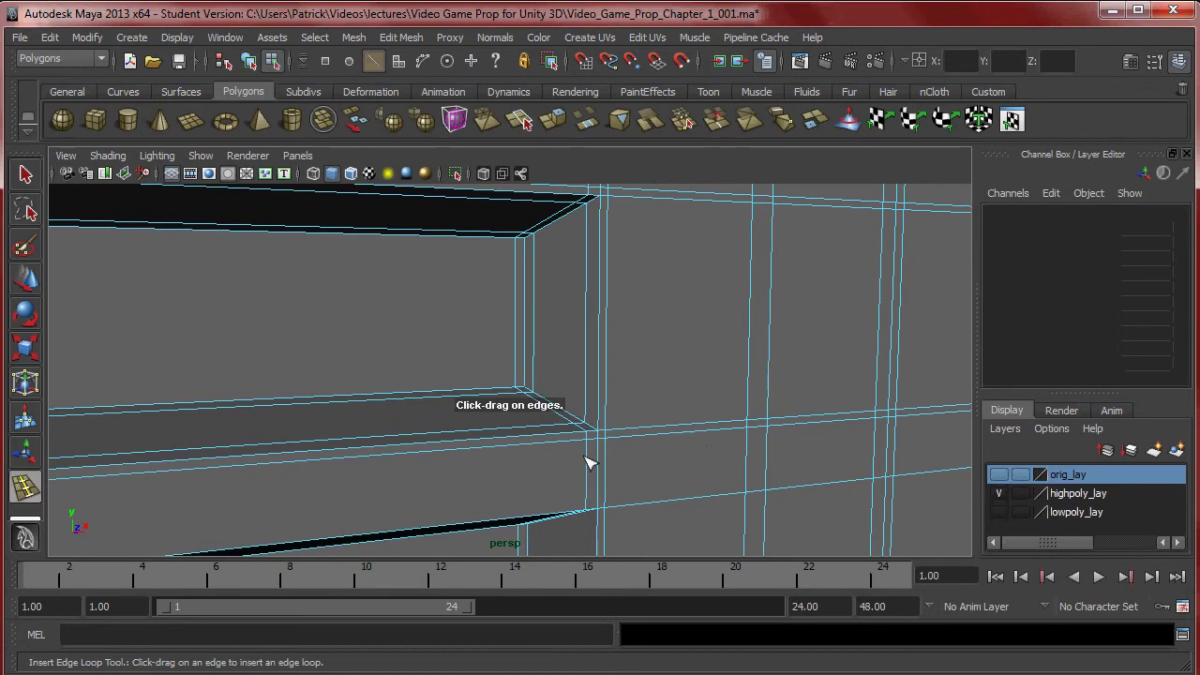
{"action": "middle_click_drag", "start_coordinate": [659, 474], "coordinate": [784, 379], "text": "alt"}
{"action": "left_click_drag", "start_coordinate": [784, 380], "coordinate": [696, 375], "text": "alt"}
{"action": "middle_click_drag", "start_coordinate": [695, 375], "coordinate": [628, 240], "text": "alt"}
{"action": "left_click_drag", "start_coordinate": [849, 368], "coordinate": [890, 321], "text": "alt"}
{"action": "right_click_drag", "start_coordinate": [889, 321], "coordinate": [744, 322], "text": "alt"}
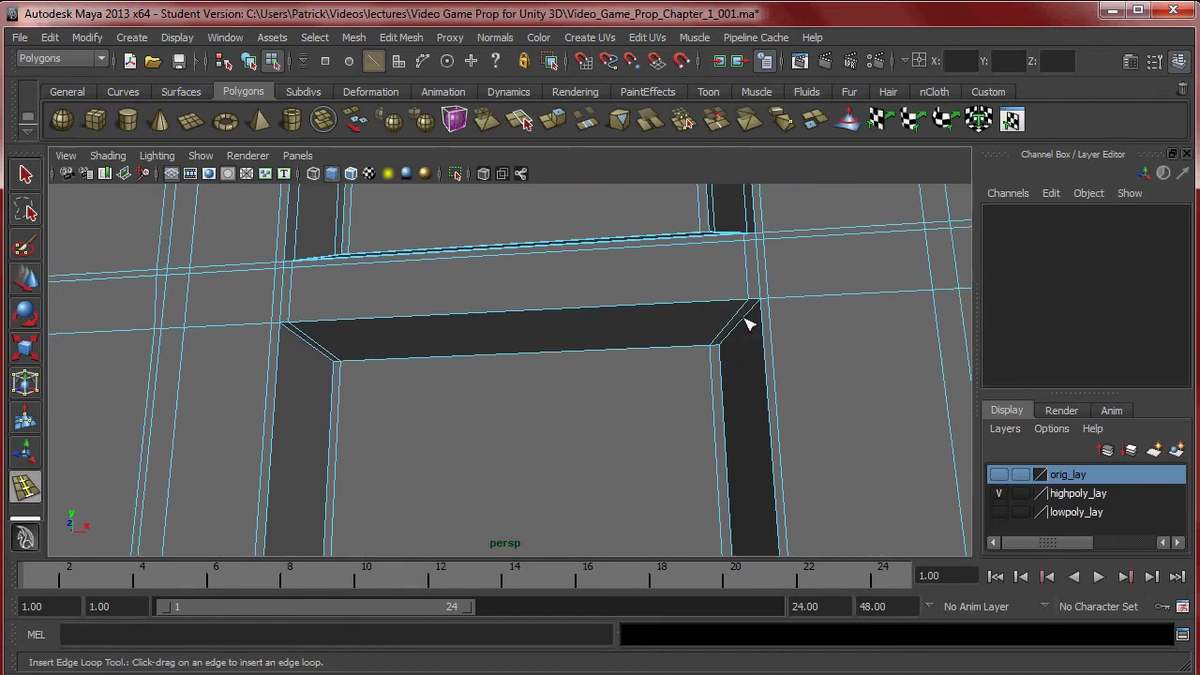
{"action": "left_click", "coordinate": [758, 310]}
{"action": "left_click_drag", "start_coordinate": [759, 309], "coordinate": [740, 330]}
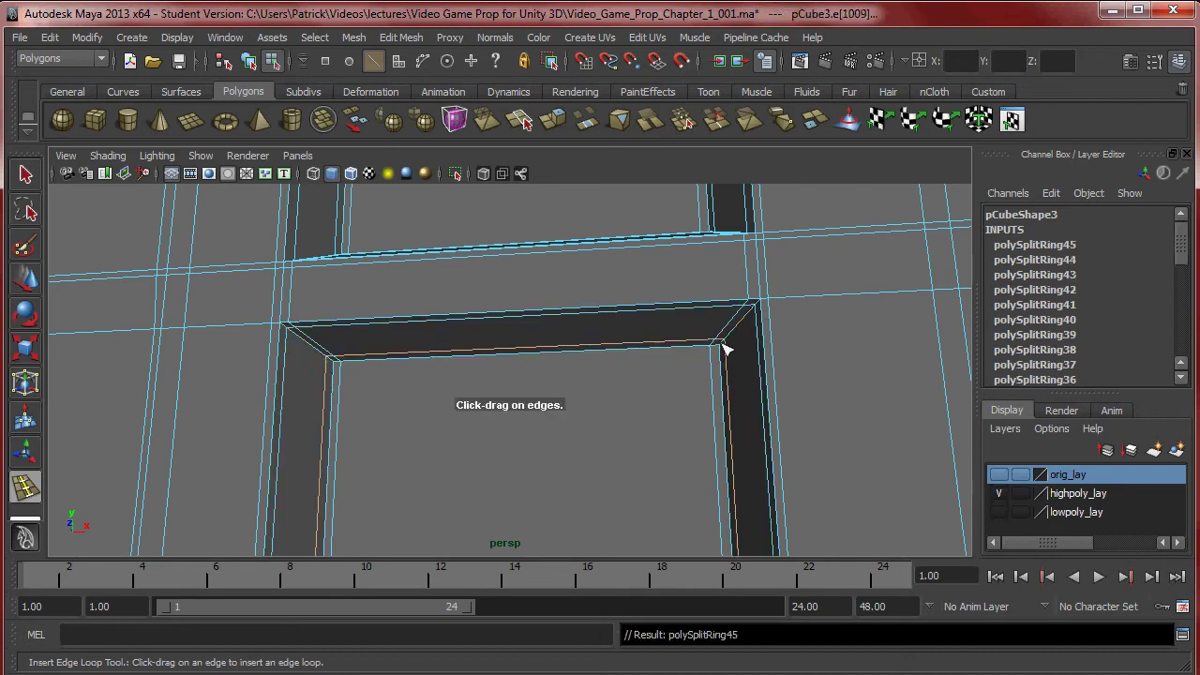
{"action": "left_click_drag", "start_coordinate": [729, 346], "coordinate": [729, 347]}
Step: Insert horizontal edge loops just inside the upper recess's top and bottom edges and preview both recesses smoothed
{"action": "middle_click_drag", "start_coordinate": [724, 348], "coordinate": [666, 413], "text": "alt"}
{"action": "left_click_drag", "start_coordinate": [665, 412], "coordinate": [698, 341], "text": "alt"}
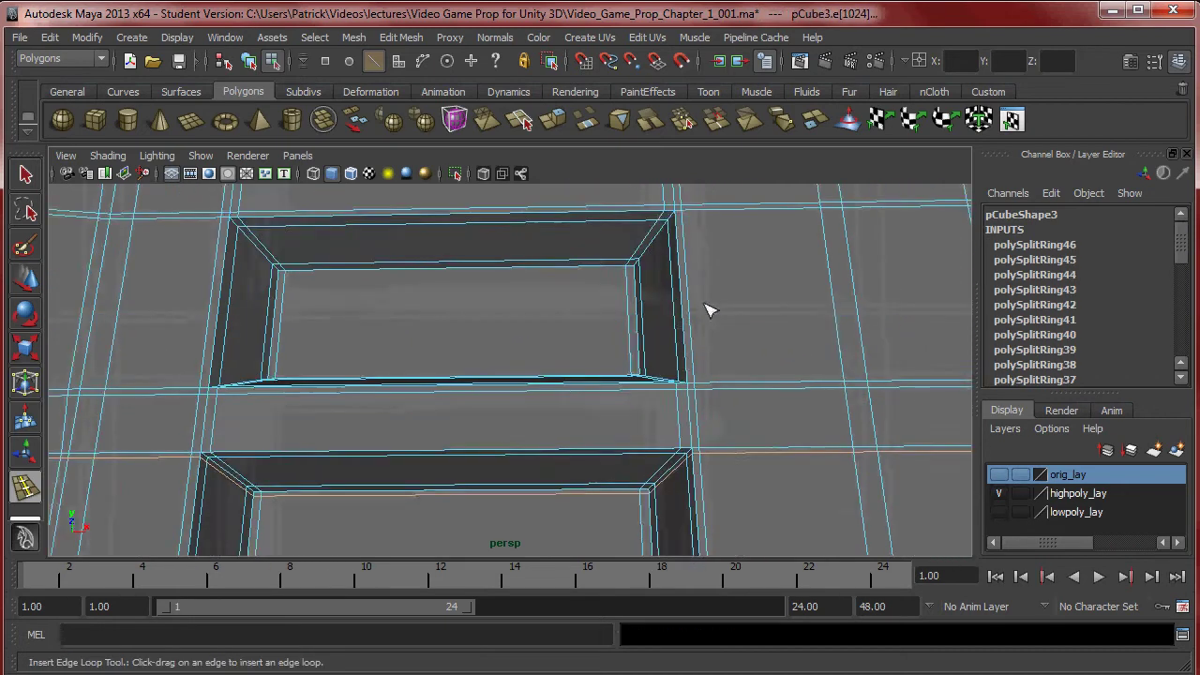
{"action": "middle_click_drag", "start_coordinate": [698, 341], "coordinate": [701, 441], "text": "alt"}
{"action": "left_click", "coordinate": [646, 366]}
{"action": "mouse_move", "coordinate": [646, 365]}
{"action": "left_mouse_down", "text": "alt"}
{"action": "mouse_move", "coordinate": [651, 407]}
{"action": "mouse_move", "coordinate": [625, 381]}
{"action": "mouse_move", "coordinate": [637, 366]}
{"action": "left_mouse_up", "text": "alt"}
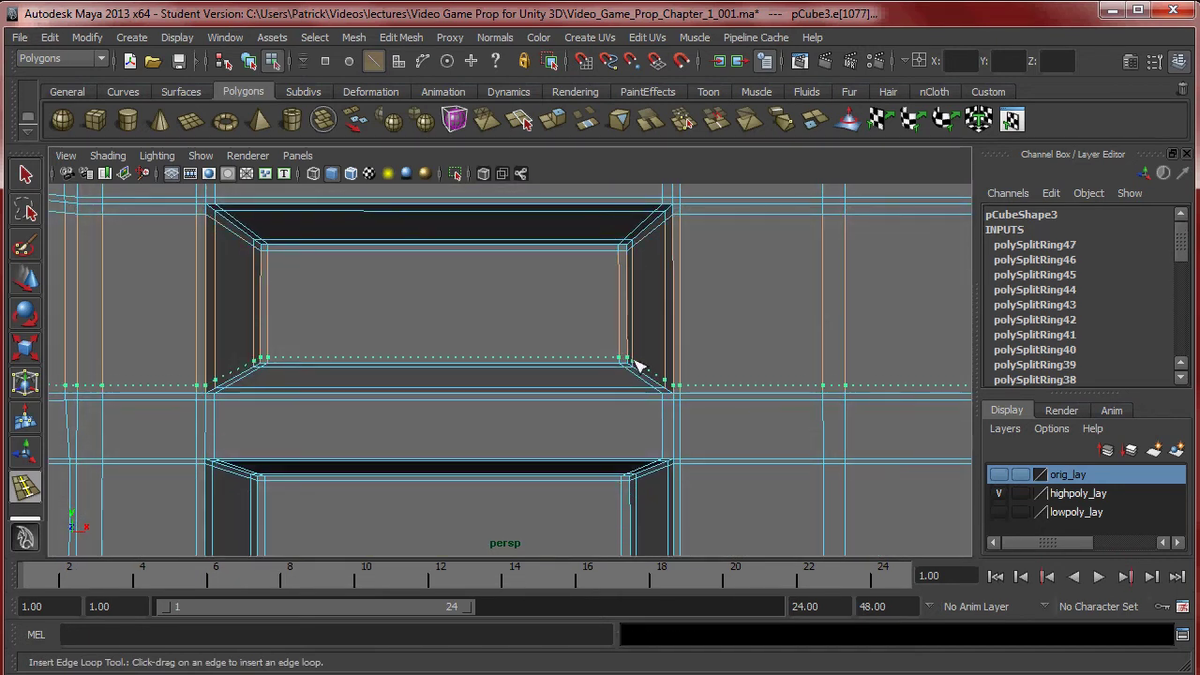
{"action": "key", "text": "3"}
{"action": "right_click_drag", "start_coordinate": [656, 304], "coordinate": [739, 281]}
{"action": "mouse_move", "coordinate": [594, 287]}
{"action": "left_mouse_down", "text": "alt"}
{"action": "mouse_move", "coordinate": [828, 363]}
{"action": "mouse_move", "coordinate": [854, 420]}
{"action": "mouse_move", "coordinate": [747, 485]}
{"action": "left_mouse_up", "text": "alt"}
{"action": "middle_click_drag", "start_coordinate": [460, 454], "coordinate": [482, 373], "text": "alt"}
{"action": "scroll", "coordinate": [481, 368], "scroll_direction": "up", "scroll_amount": 4}
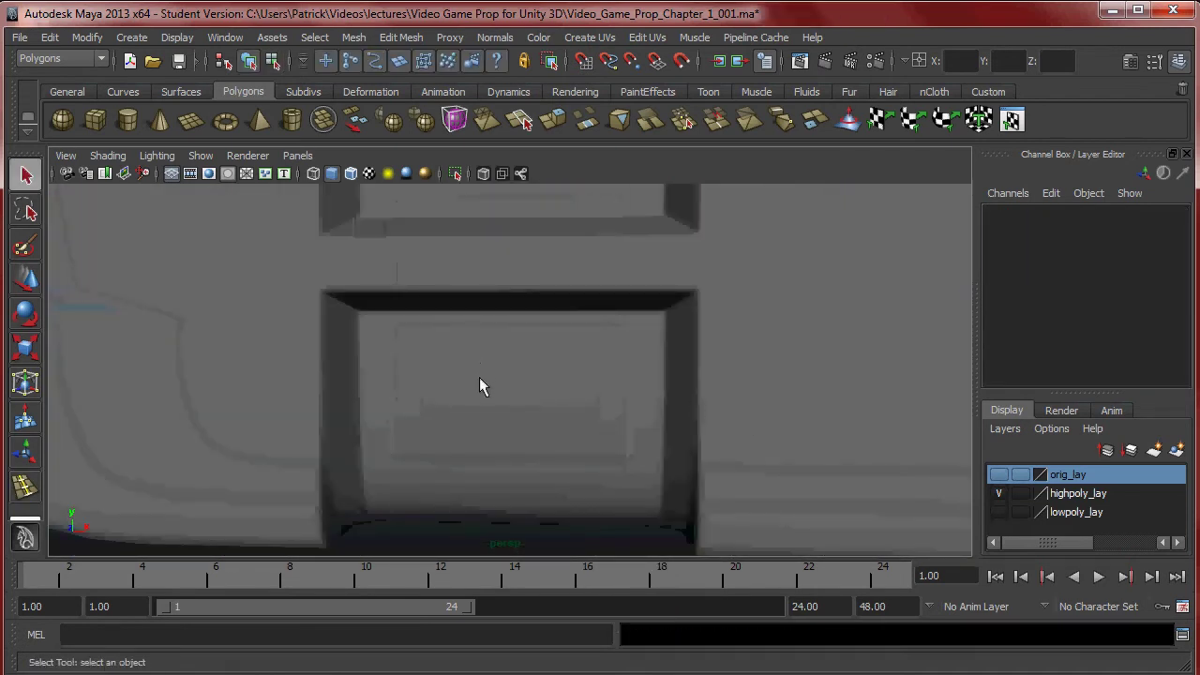
Step: Insert a horizontal edge loop close to the wall's bottom edge and preview the smoothing
{"action": "left_click_drag", "start_coordinate": [596, 382], "coordinate": [646, 393], "text": "alt"}
{"action": "left_click", "coordinate": [586, 400]}
{"action": "key", "text": "1"}
{"action": "right_click_drag", "start_coordinate": [656, 396], "coordinate": [763, 412], "text": "alt"}
{"action": "key", "text": "y"}
{"action": "mouse_move", "coordinate": [778, 417]}
{"action": "left_mouse_down"}
{"action": "mouse_move", "coordinate": [786, 444]}
{"action": "mouse_move", "coordinate": [786, 428]}
{"action": "left_mouse_up"}
{"action": "right_click_drag", "start_coordinate": [785, 427], "coordinate": [597, 241], "text": "alt"}
{"action": "left_click_drag", "start_coordinate": [597, 241], "coordinate": [623, 316], "text": "alt"}
{"action": "key", "text": "q"}
{"action": "key", "text": "3"}
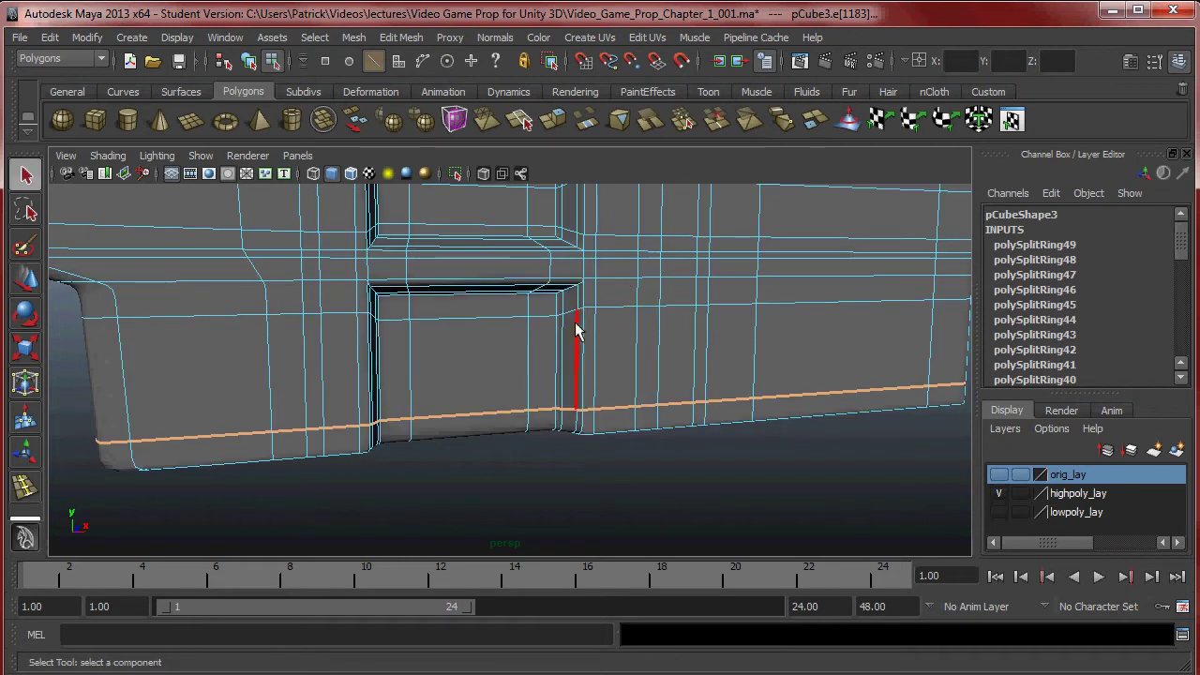
{"action": "right_click_drag", "start_coordinate": [577, 324], "coordinate": [689, 328]}
{"action": "left_click", "coordinate": [753, 466]}
Step: Examine the stepped left side of the wall in smoothed and unsmoothed display
{"action": "left_click_drag", "start_coordinate": [753, 468], "coordinate": [691, 441], "text": "alt"}
{"action": "right_click_drag", "start_coordinate": [670, 355], "coordinate": [717, 324]}
{"action": "left_click_drag", "start_coordinate": [774, 427], "coordinate": [563, 362], "text": "alt"}
{"action": "left_click", "coordinate": [564, 367]}
{"action": "key", "text": "1"}
{"action": "left_click_drag", "start_coordinate": [388, 384], "coordinate": [585, 379], "text": "alt"}
{"action": "right_click_drag", "start_coordinate": [585, 388], "coordinate": [630, 405], "text": "alt"}
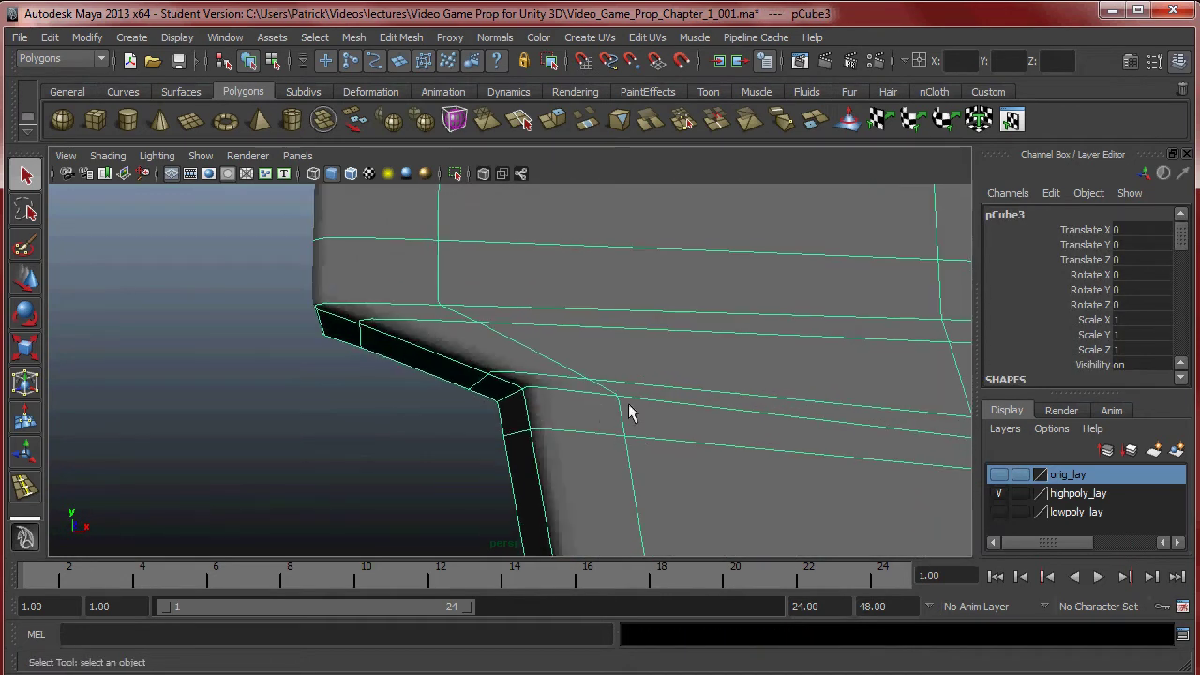
{"action": "key", "text": "1"}
{"action": "left_click", "coordinate": [430, 466]}
{"action": "scroll", "coordinate": [534, 391], "scroll_direction": "down", "scroll_amount": 5}
Step: Examine the smoothed wall around the recesses and window, and inspect the ledges on its narrow side
{"action": "left_click_drag", "start_coordinate": [566, 389], "coordinate": [431, 371], "text": "alt"}
{"action": "left_click", "coordinate": [490, 365]}
{"action": "key", "text": "3"}
{"action": "left_click", "coordinate": [433, 413]}
{"action": "right_click_drag", "start_coordinate": [731, 441], "coordinate": [564, 394], "text": "alt"}
{"action": "middle_click_drag", "start_coordinate": [564, 394], "coordinate": [560, 375], "text": "alt"}
{"action": "left_click_drag", "start_coordinate": [605, 375], "coordinate": [559, 373], "text": "alt"}
{"action": "right_click_drag", "start_coordinate": [559, 373], "coordinate": [884, 433], "text": "alt"}
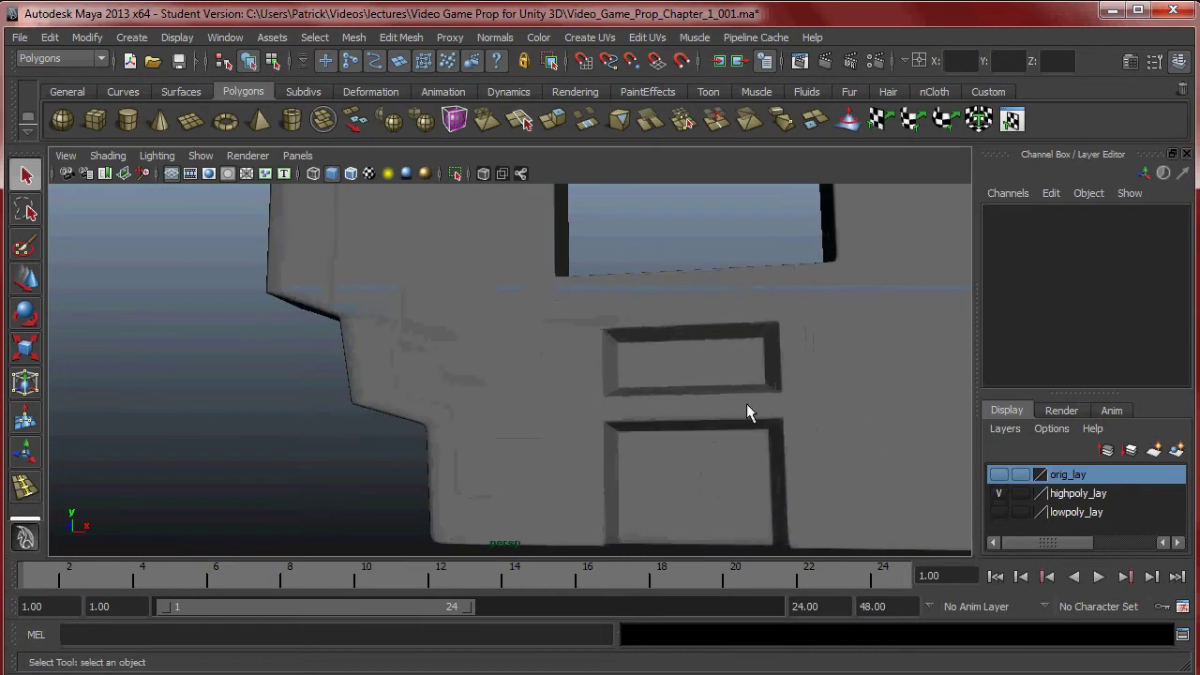
{"action": "left_click_drag", "start_coordinate": [886, 433], "coordinate": [580, 401], "text": "alt"}
{"action": "left_click", "coordinate": [377, 397]}
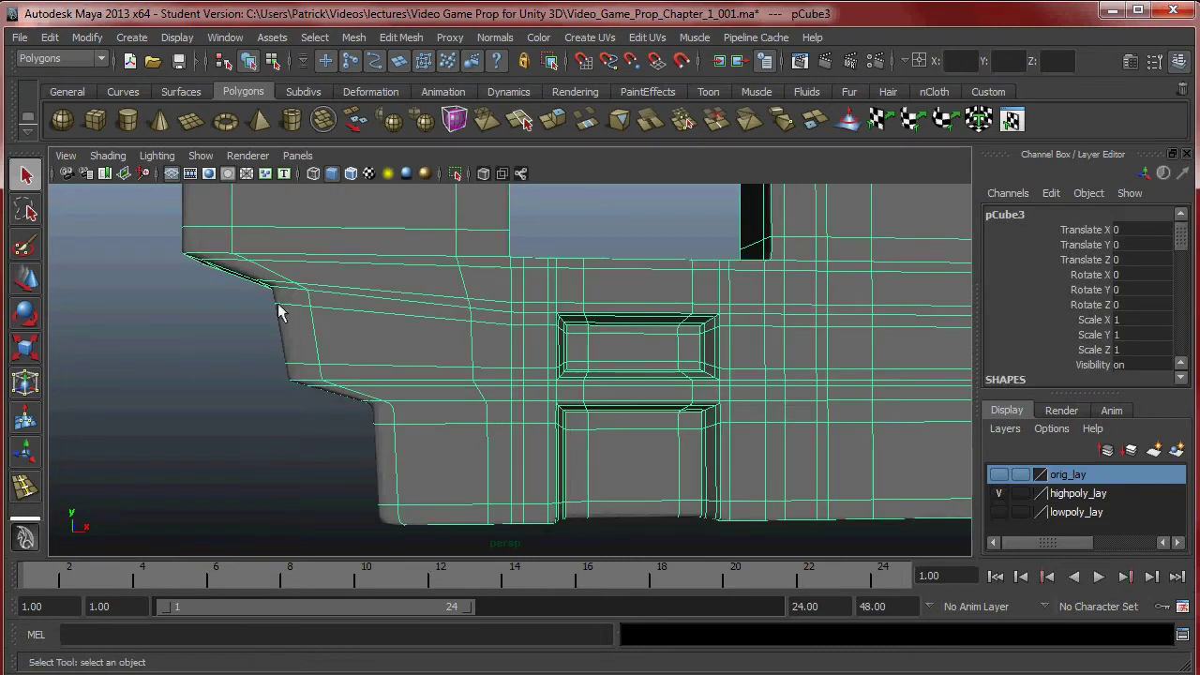
{"action": "left_click_drag", "start_coordinate": [372, 383], "coordinate": [700, 416], "text": "alt"}
{"action": "middle_click_drag", "start_coordinate": [699, 415], "coordinate": [928, 422], "text": "alt"}
{"action": "key", "text": "1"}
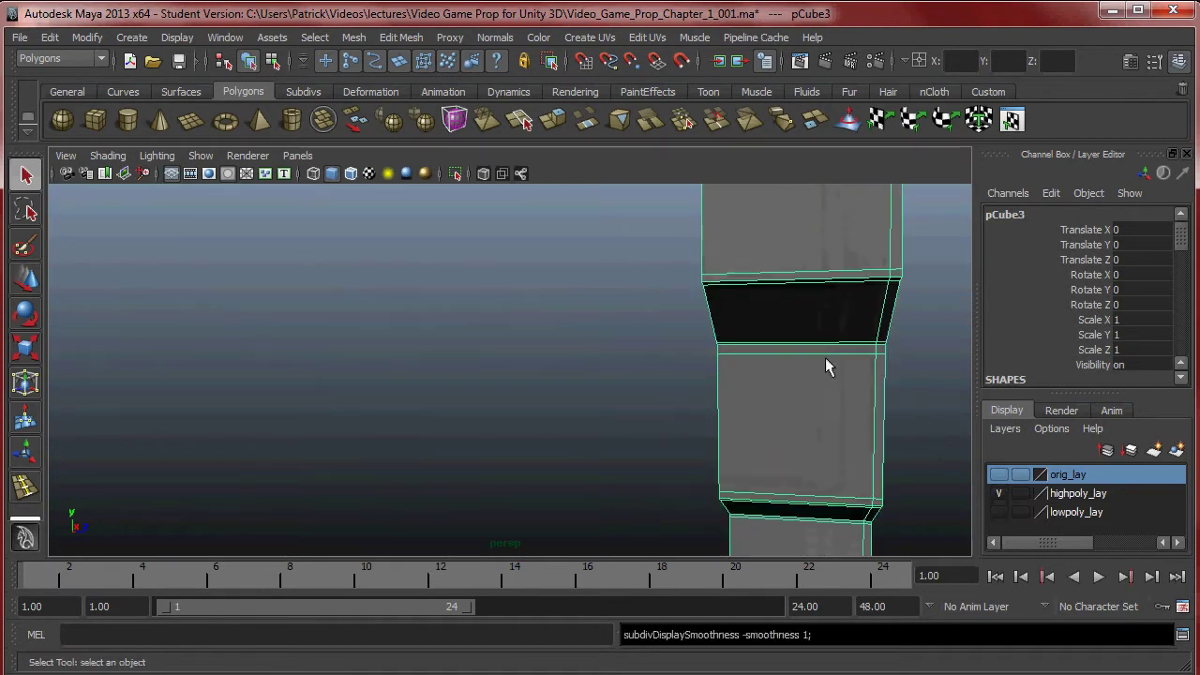
Step: Insert a vertical edge loop on the front face beside the wall's left corner and check the smoothed corner
{"action": "left_click_drag", "start_coordinate": [785, 371], "coordinate": [705, 371], "text": "alt"}
{"action": "middle_click_drag", "start_coordinate": [705, 372], "coordinate": [570, 369], "text": "alt"}
{"action": "mouse_move", "coordinate": [570, 371]}
{"action": "left_mouse_down", "text": "alt"}
{"action": "mouse_move", "coordinate": [648, 375]}
{"action": "mouse_move", "coordinate": [591, 380]}
{"action": "left_mouse_up", "text": "alt"}
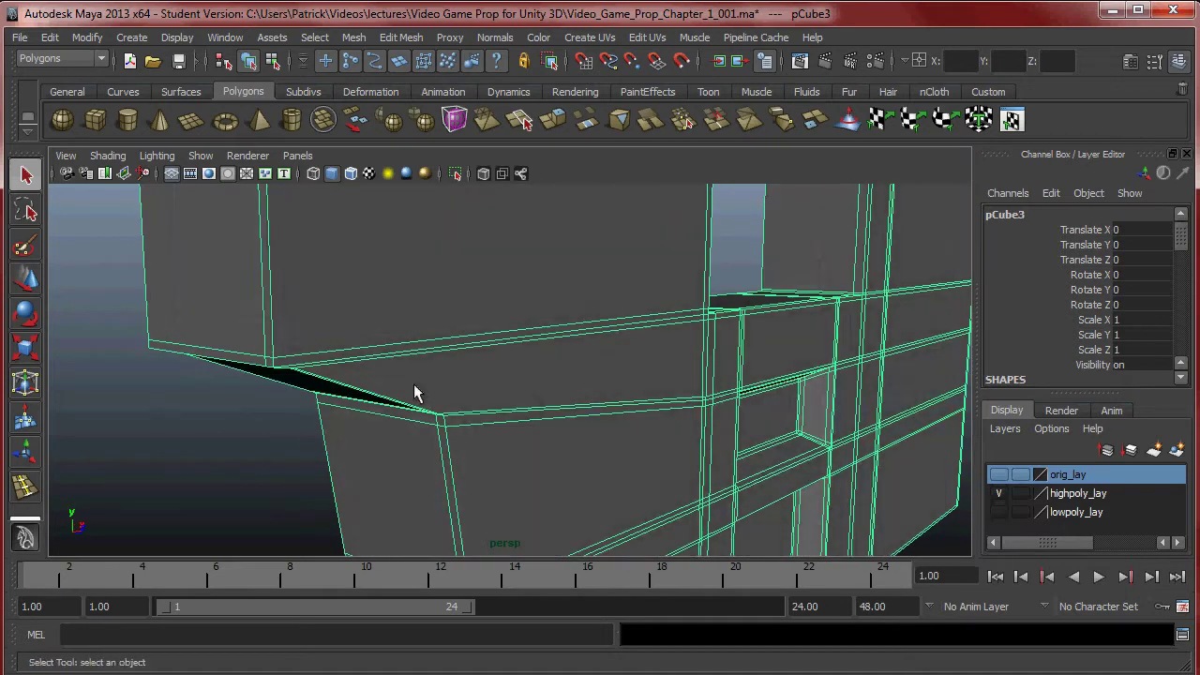
{"action": "key", "text": "g"}
{"action": "left_click_drag", "start_coordinate": [302, 362], "coordinate": [294, 356]}
{"action": "key", "text": "3"}
{"action": "right_click_drag", "start_coordinate": [509, 352], "coordinate": [443, 300], "text": "alt"}
{"action": "key", "text": "q"}
{"action": "left_click", "coordinate": [298, 407]}
{"action": "right_click_drag", "start_coordinate": [282, 411], "coordinate": [42, 417], "text": "alt"}
{"action": "left_click_drag", "start_coordinate": [309, 408], "coordinate": [450, 334], "text": "alt"}
{"action": "left_click", "coordinate": [534, 352]}
{"action": "key", "text": "3"}
{"action": "right_click_drag", "start_coordinate": [450, 335], "coordinate": [611, 373], "text": "alt"}
Step: Insert horizontal edge loops just below and just above the overhang's lower edge and preview the smoothing
{"action": "key", "text": "g"}
{"action": "left_click_drag", "start_coordinate": [457, 360], "coordinate": [457, 359]}
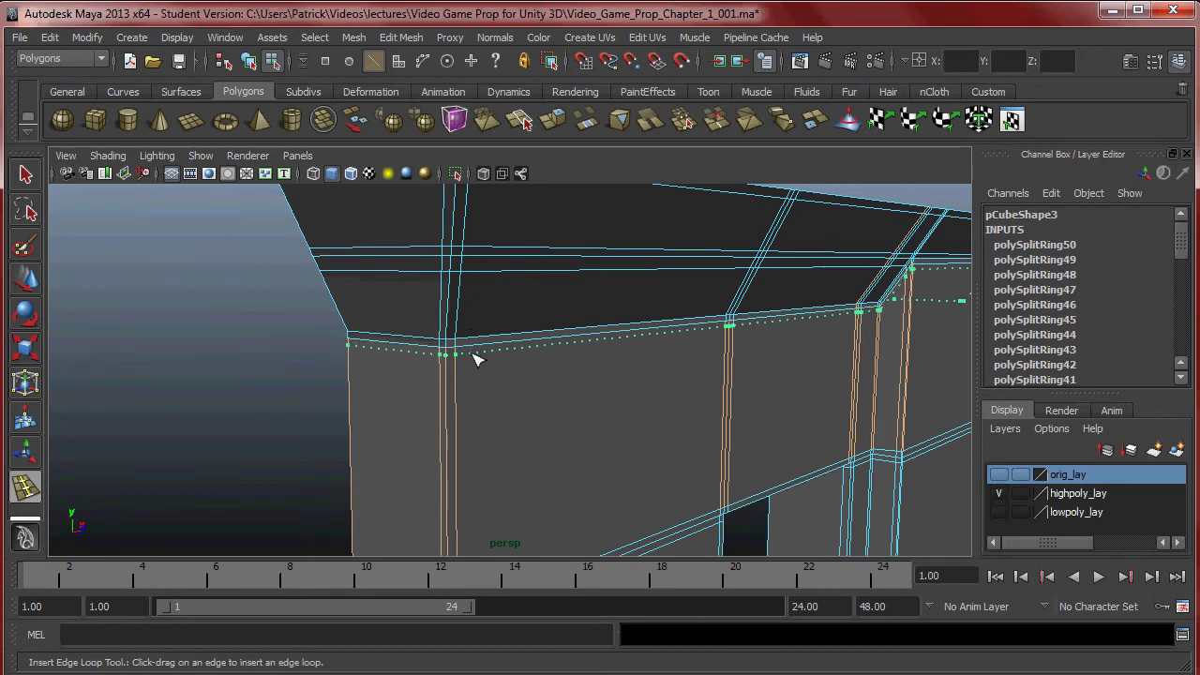
{"action": "left_click_drag", "start_coordinate": [475, 359], "coordinate": [477, 356]}
{"action": "key", "text": "3"}
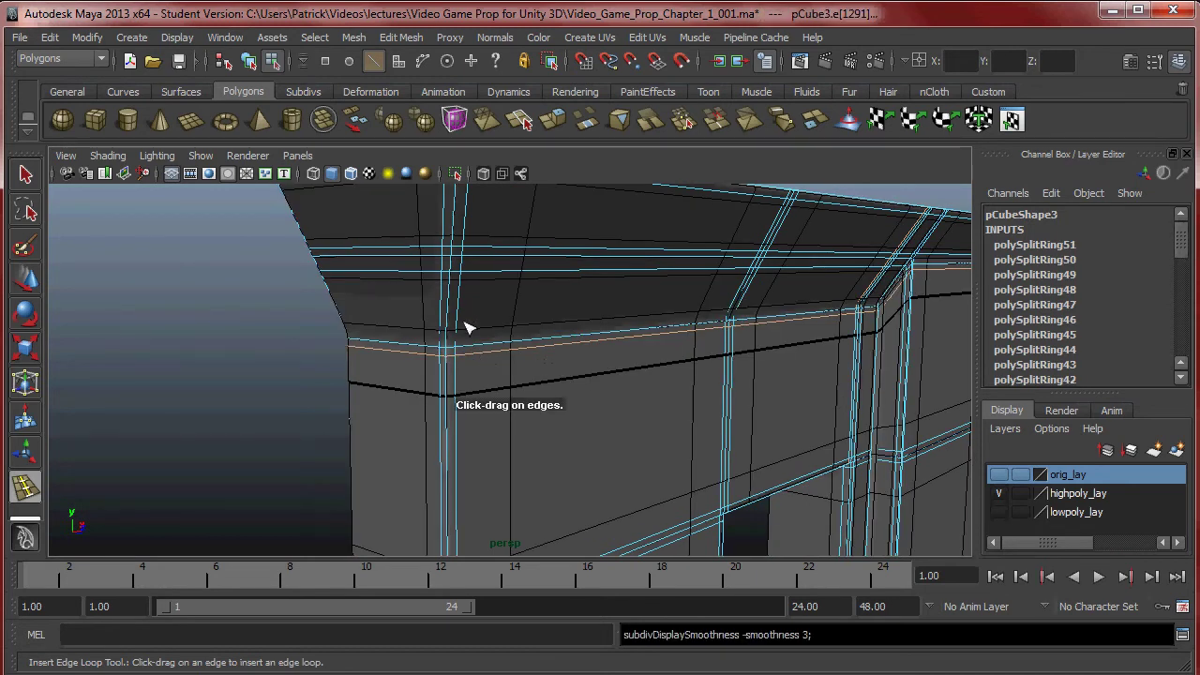
{"action": "key", "text": "1"}
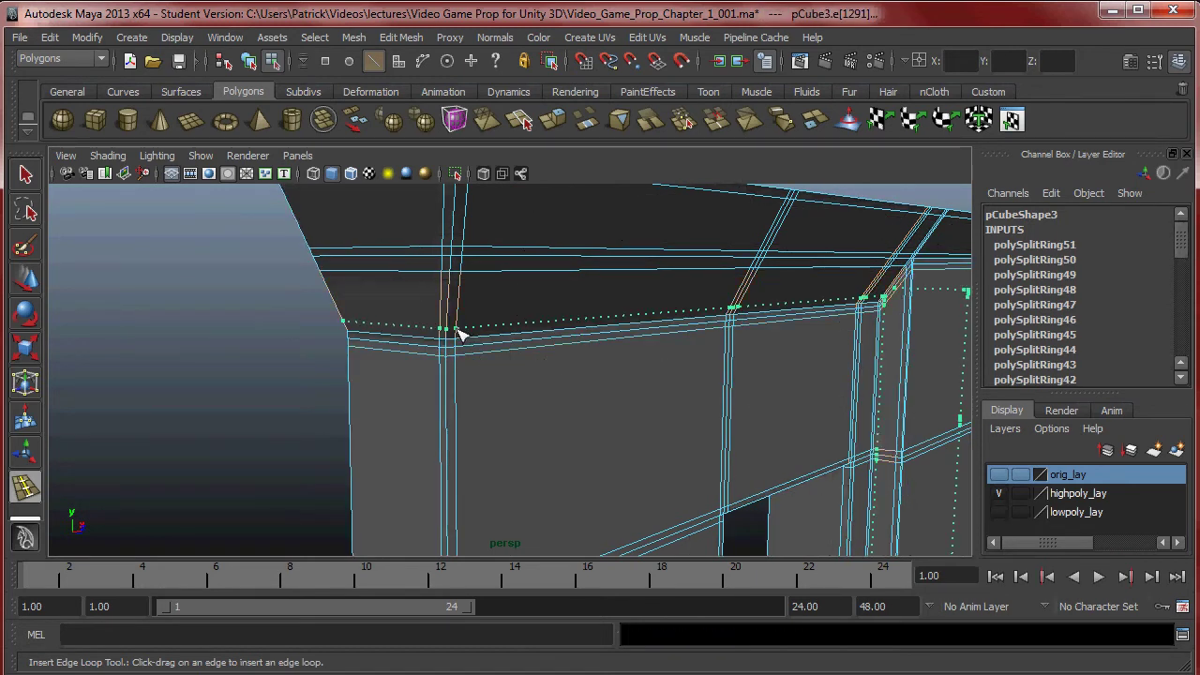
{"action": "key", "text": "3"}
Step: Examine the smoothed corner beneath the overhang from several angles with the wall deselected
{"action": "key", "text": "q"}
{"action": "right_click_drag", "start_coordinate": [522, 340], "coordinate": [578, 318]}
{"action": "left_click", "coordinate": [272, 397]}
{"action": "left_click_drag", "start_coordinate": [245, 394], "coordinate": [618, 375], "text": "alt"}
{"action": "left_click_drag", "start_coordinate": [510, 373], "coordinate": [600, 378], "text": "alt"}
{"action": "right_click_drag", "start_coordinate": [530, 381], "coordinate": [609, 386], "text": "alt"}
{"action": "left_click", "coordinate": [484, 398]}
{"action": "left_click_drag", "start_coordinate": [483, 405], "coordinate": [585, 361], "text": "alt"}
Step: Turn off the smoothed preview and select the middle of the three edge loops along the overhang's lower edge
{"action": "key", "text": "1"}
{"action": "right_click_drag", "start_coordinate": [585, 361], "coordinate": [583, 292]}
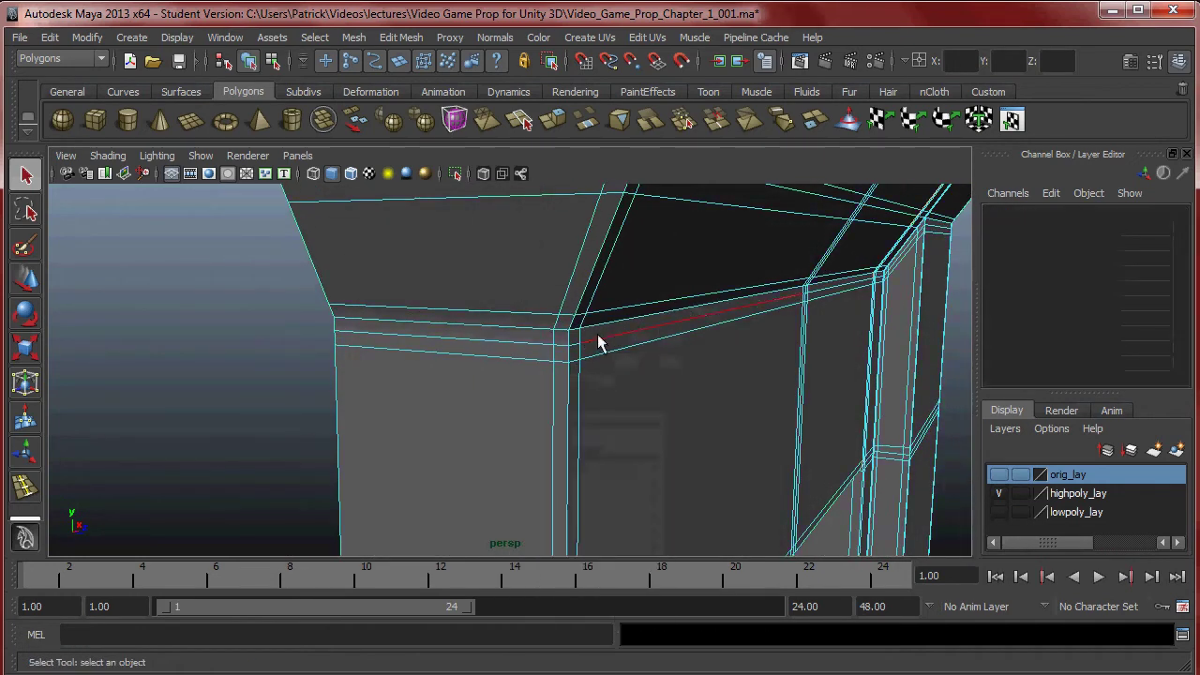
{"action": "left_click", "coordinate": [596, 325]}
{"action": "left_click_drag", "start_coordinate": [597, 326], "coordinate": [647, 431], "text": "alt"}
{"action": "left_click", "coordinate": [647, 432]}
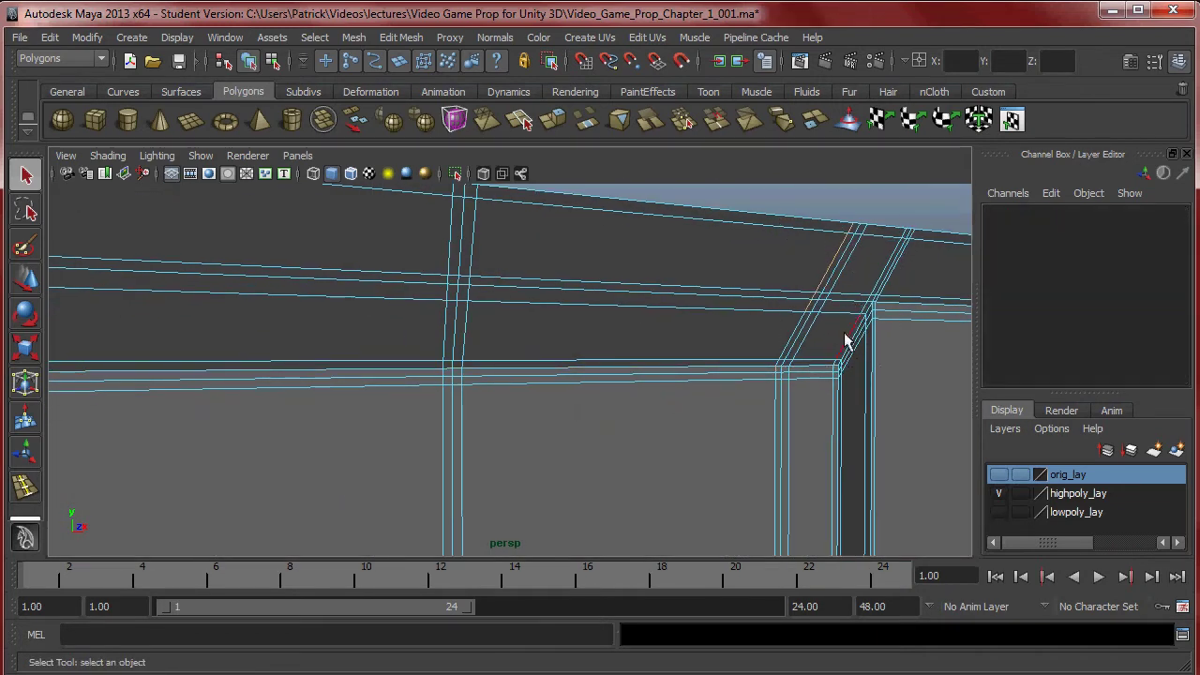
{"action": "right_click", "coordinate": [831, 260]}
{"action": "left_click", "coordinate": [830, 226]}
{"action": "left_click", "coordinate": [877, 346]}
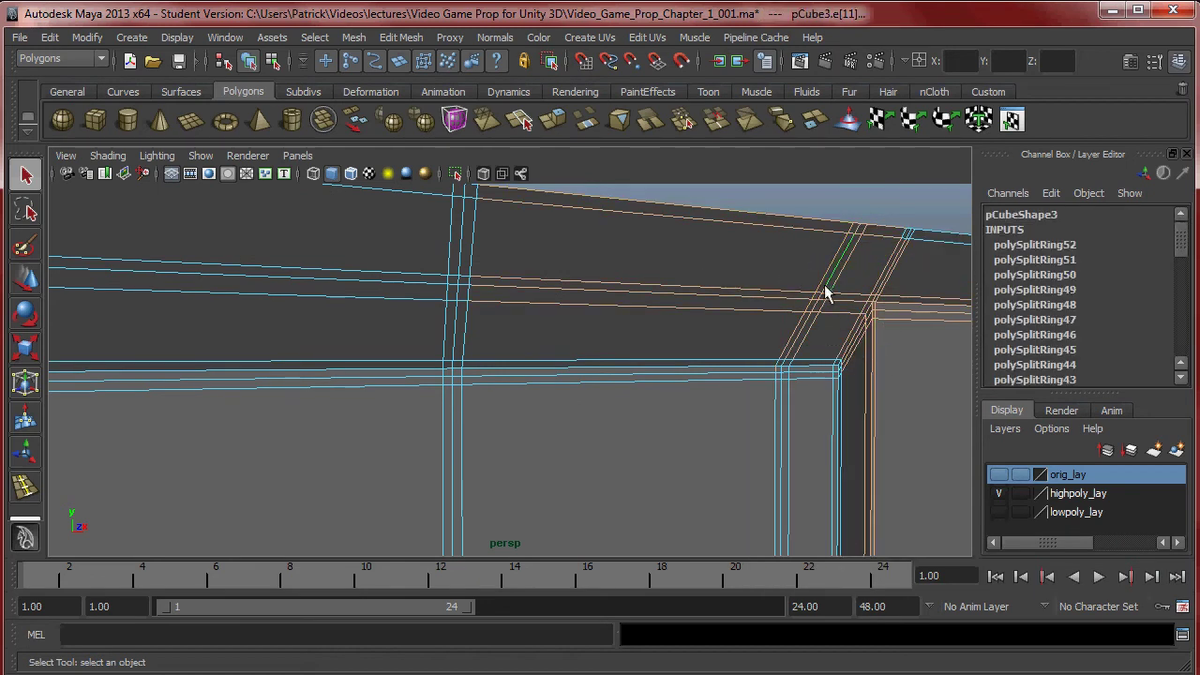
{"action": "left_click_drag", "start_coordinate": [928, 466], "coordinate": [926, 464]}
{"action": "left_click_drag", "start_coordinate": [816, 402], "coordinate": [590, 363], "text": "alt"}
{"action": "right_click", "coordinate": [661, 359]}
{"action": "left_click", "coordinate": [659, 316]}
{"action": "left_click", "coordinate": [592, 356]}
{"action": "scroll", "coordinate": [662, 359], "scroll_direction": "down", "scroll_amount": 5}
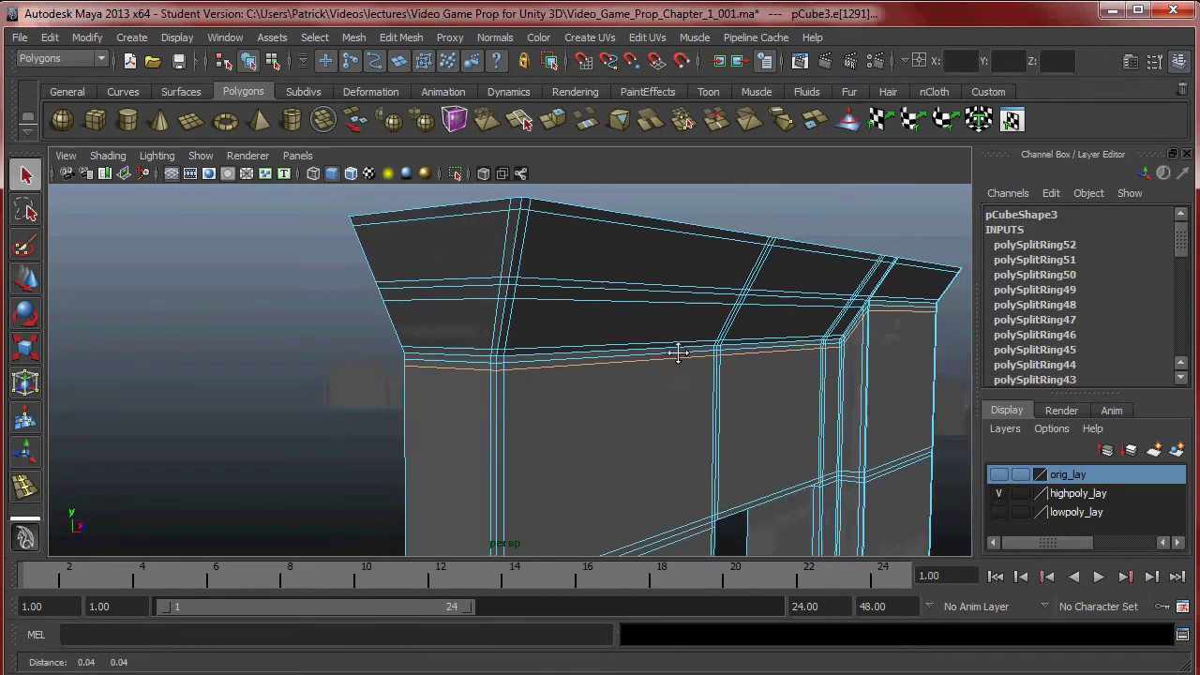
{"action": "left_click_drag", "start_coordinate": [682, 350], "coordinate": [749, 369], "text": "alt"}
{"action": "scroll", "coordinate": [630, 364], "scroll_direction": "up", "scroll_amount": 4}
{"action": "double_click", "coordinate": [590, 357]}
{"action": "right_click_drag", "start_coordinate": [680, 354], "coordinate": [586, 354], "text": "alt"}
{"action": "left_click_drag", "start_coordinate": [586, 354], "coordinate": [643, 358], "text": "alt"}
{"action": "right_click_drag", "start_coordinate": [622, 359], "coordinate": [648, 364], "text": "alt"}
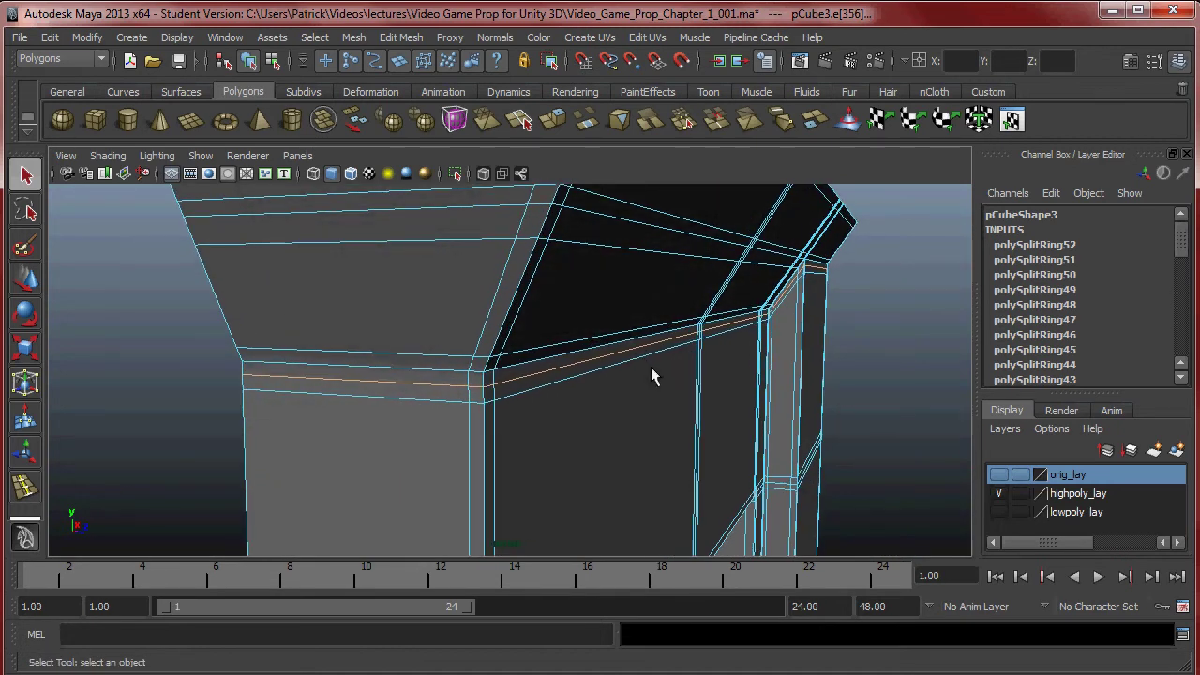
Step: Try scaling the selected edge loop along the X axis and preview the smoothing
{"action": "key", "text": "w"}
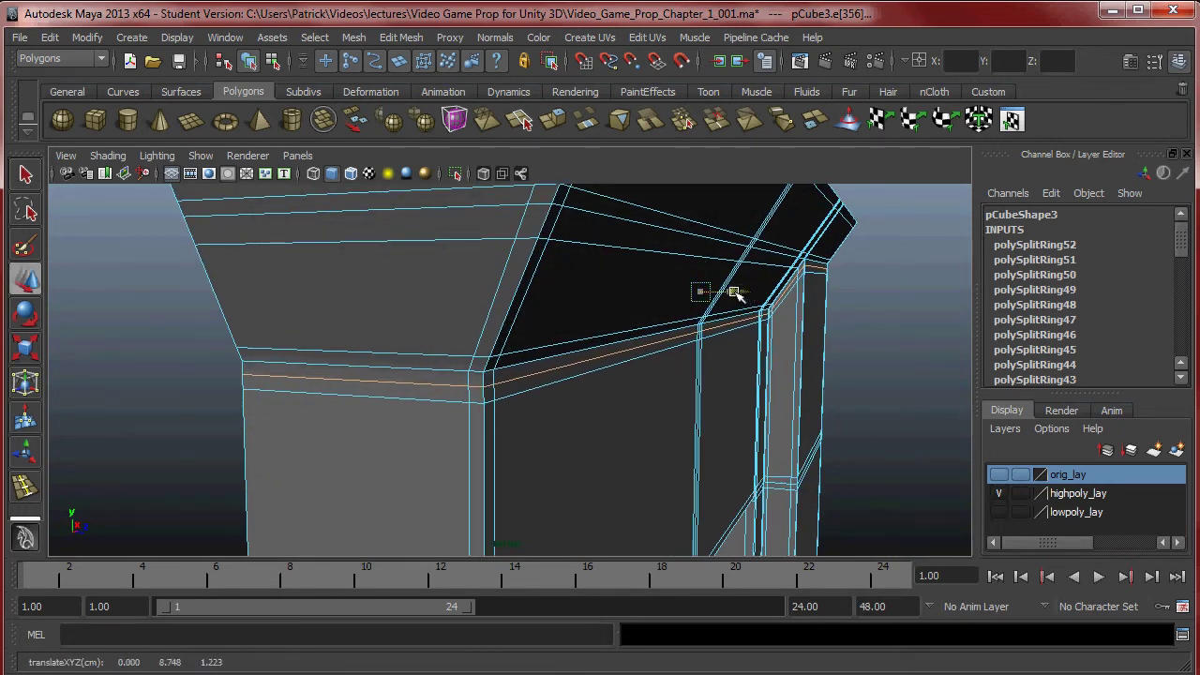
{"action": "left_click_drag", "start_coordinate": [742, 302], "coordinate": [702, 320], "text": "alt"}
{"action": "key", "text": "r"}
{"action": "left_click_drag", "start_coordinate": [790, 331], "coordinate": [623, 335], "text": "alt"}
{"action": "right_click_drag", "start_coordinate": [792, 338], "coordinate": [635, 328], "text": "alt"}
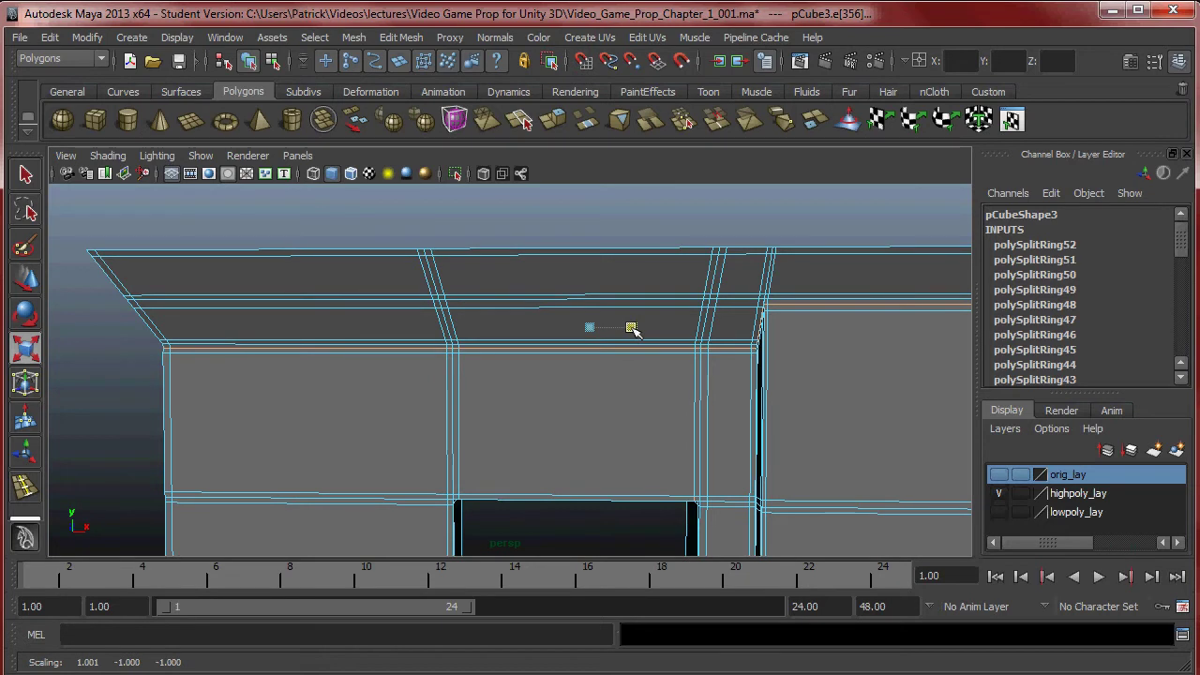
{"action": "key", "text": "3"}
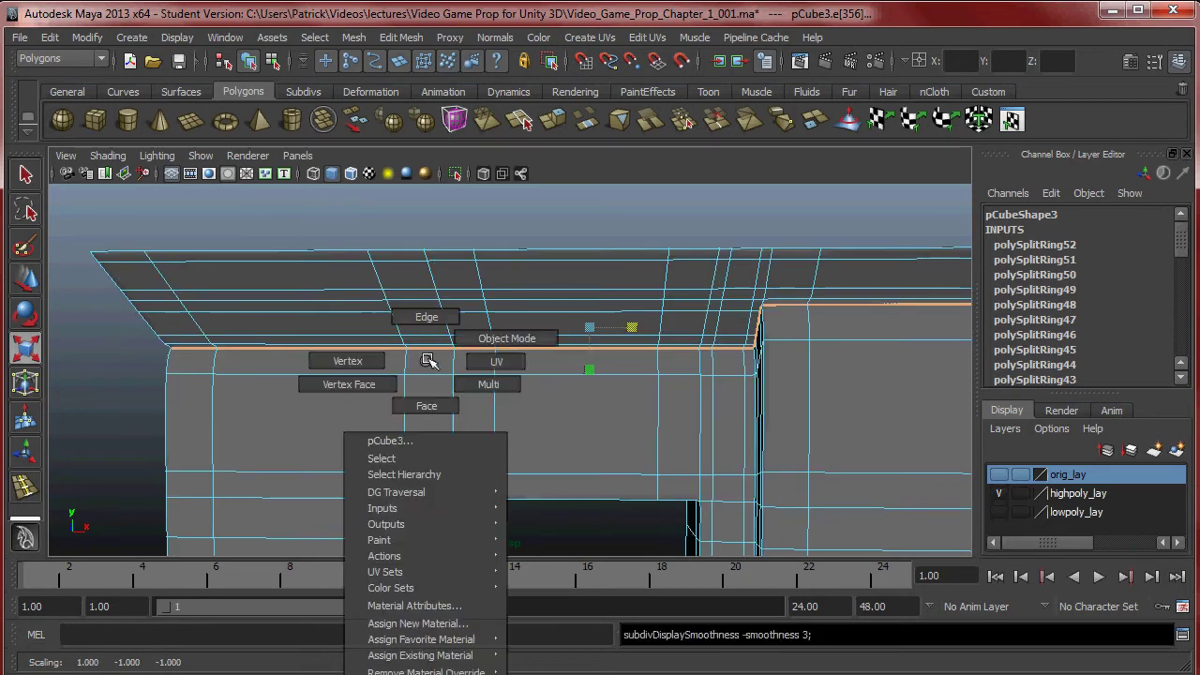
Step: Select the loop's two vertices at the wall's right end in wireframe display and move them outward along X
{"action": "left_click", "coordinate": [525, 234]}
{"action": "left_click_drag", "start_coordinate": [643, 246], "coordinate": [640, 300], "text": "alt"}
{"action": "right_click_drag", "start_coordinate": [640, 300], "coordinate": [720, 362], "text": "alt"}
{"action": "left_click_drag", "start_coordinate": [720, 362], "coordinate": [753, 367], "text": "alt"}
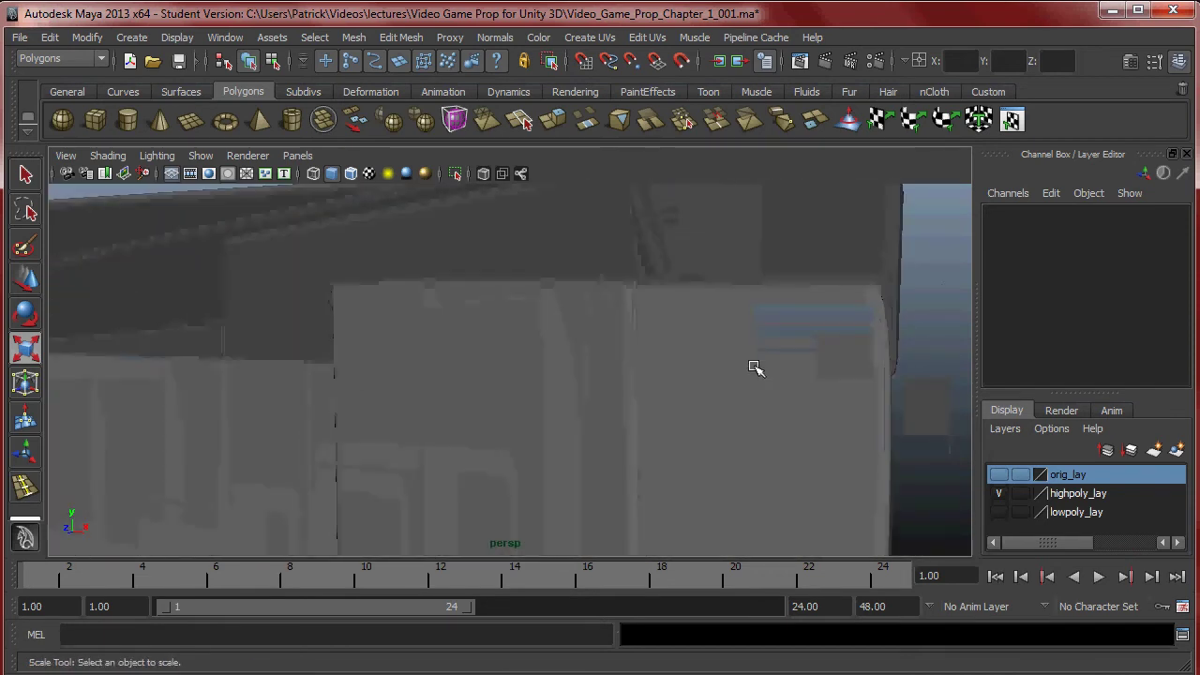
{"action": "left_click", "coordinate": [861, 364]}
{"action": "mouse_move", "coordinate": [860, 364]}
{"action": "left_mouse_down", "text": "alt"}
{"action": "mouse_move", "coordinate": [814, 364]}
{"action": "mouse_move", "coordinate": [840, 353]}
{"action": "left_mouse_up", "text": "alt"}
{"action": "key", "text": "ctrl+z"}
{"action": "left_click", "coordinate": [845, 340]}
{"action": "left_click_drag", "start_coordinate": [845, 337], "coordinate": [577, 338], "text": "alt"}
{"action": "right_click_drag", "start_coordinate": [554, 327], "coordinate": [476, 327]}
{"action": "left_click_drag", "start_coordinate": [568, 353], "coordinate": [763, 359], "text": "alt"}
{"action": "middle_click_drag", "start_coordinate": [763, 359], "coordinate": [648, 366], "text": "alt"}
{"action": "right_click_drag", "start_coordinate": [649, 365], "coordinate": [767, 383], "text": "alt"}
{"action": "left_click_drag", "start_coordinate": [767, 383], "coordinate": [637, 358], "text": "alt"}
{"action": "key", "text": "4"}
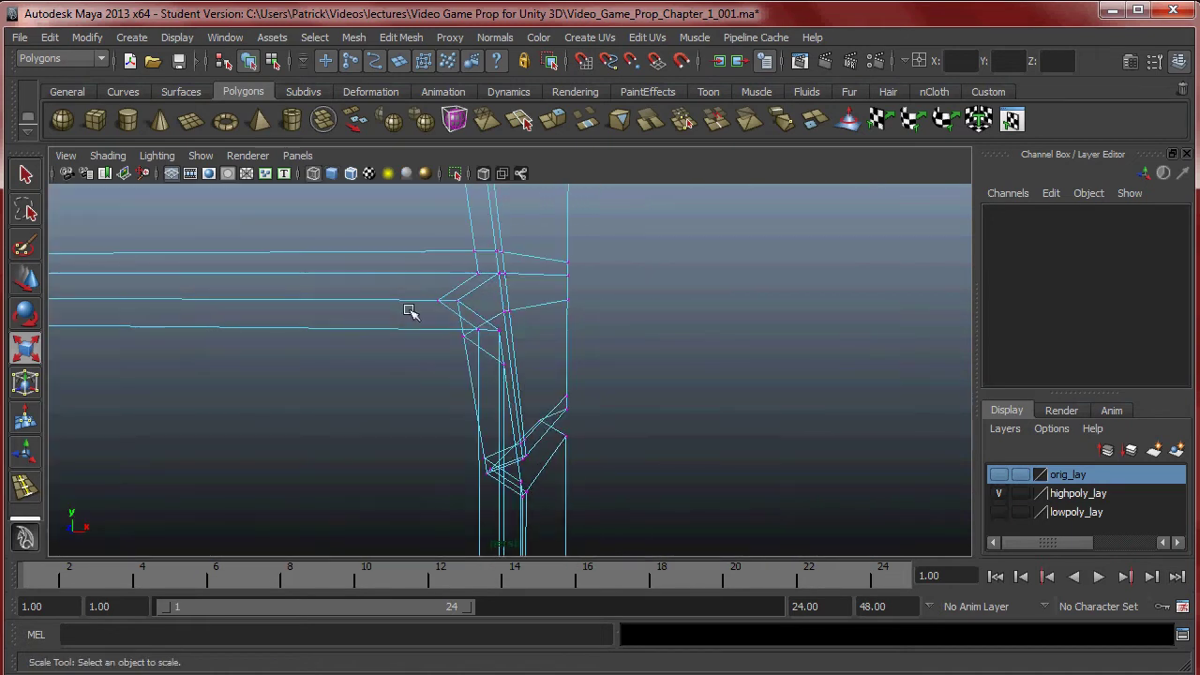
{"action": "left_click_drag", "start_coordinate": [471, 311], "coordinate": [472, 311]}
{"action": "key", "text": "5"}
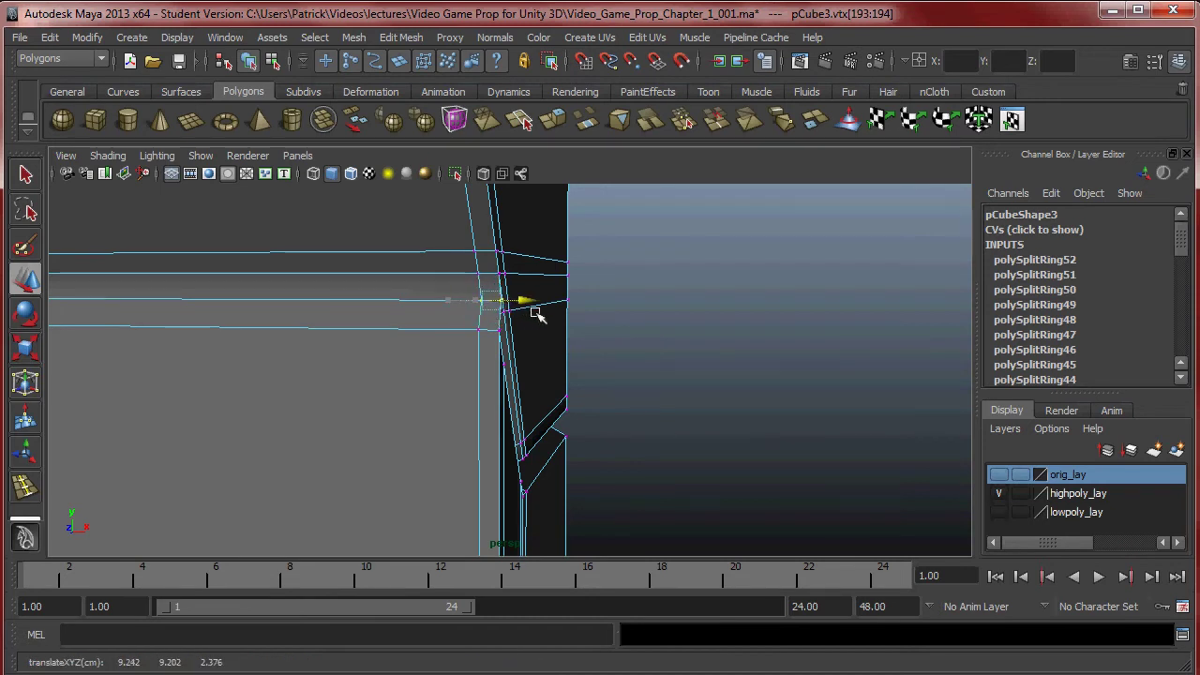
Step: Undo the corner vertex move and the preceding edits to the overhang's edge loop
{"action": "left_click_drag", "start_coordinate": [656, 336], "coordinate": [336, 378], "text": "alt"}
{"action": "right_click_drag", "start_coordinate": [336, 378], "coordinate": [658, 403], "text": "alt"}
{"action": "key", "text": "ctrl+z"}
{"action": "key", "text": "ctrl+z"}
{"action": "key", "text": "ctrl+z"}
{"action": "key", "text": "ctrl+z"}
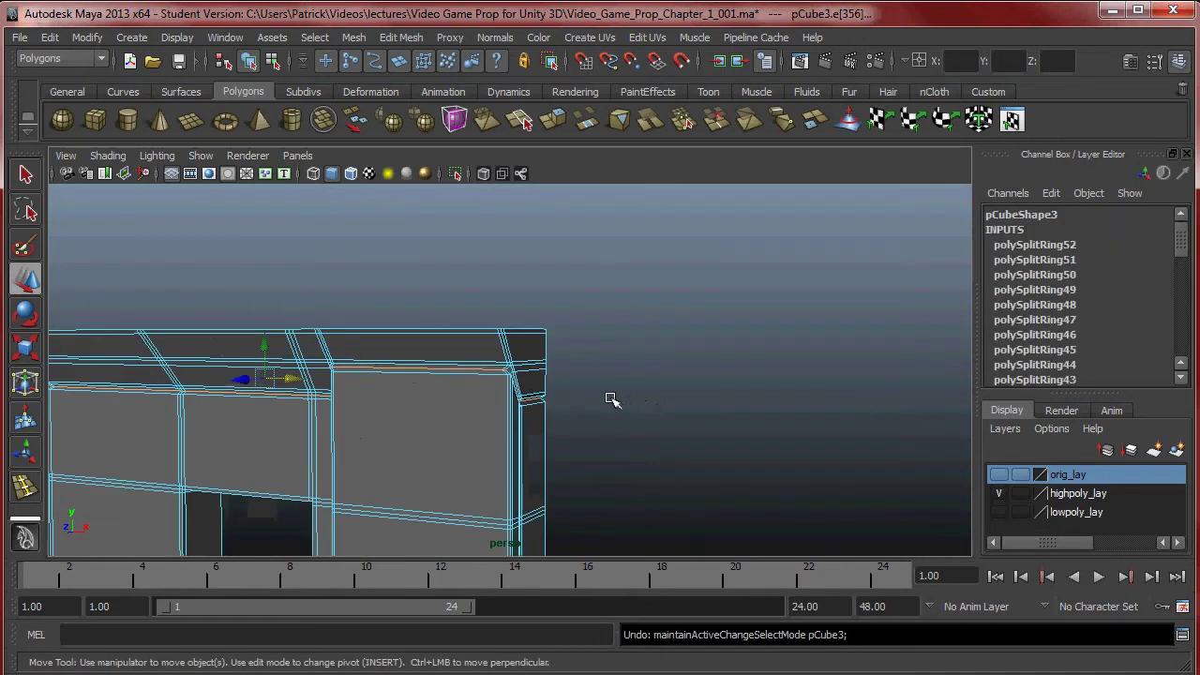
{"action": "left_click_drag", "start_coordinate": [458, 403], "coordinate": [506, 418], "text": "alt"}
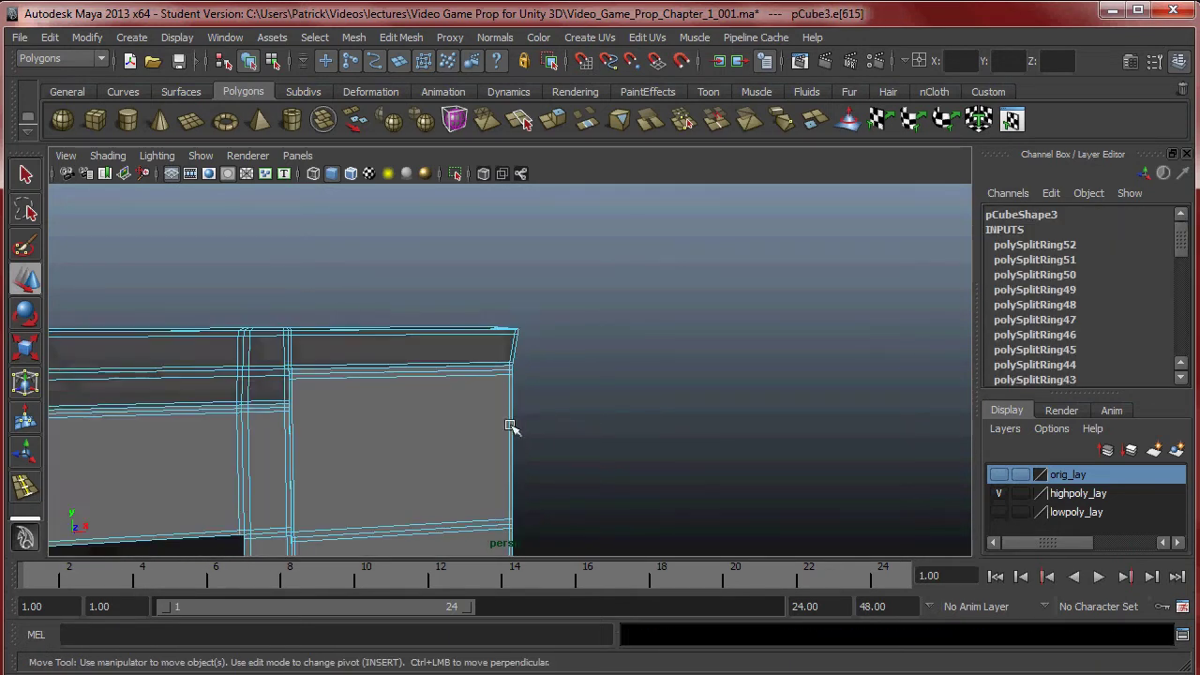
{"action": "middle_click_drag", "start_coordinate": [506, 418], "coordinate": [938, 365], "text": "alt"}
{"action": "right_click_drag", "start_coordinate": [569, 399], "coordinate": [621, 403], "text": "alt"}
{"action": "left_click_drag", "start_coordinate": [620, 403], "coordinate": [676, 414], "text": "alt"}
{"action": "key", "text": "q"}
{"action": "left_click_drag", "start_coordinate": [324, 356], "coordinate": [730, 365], "text": "alt"}
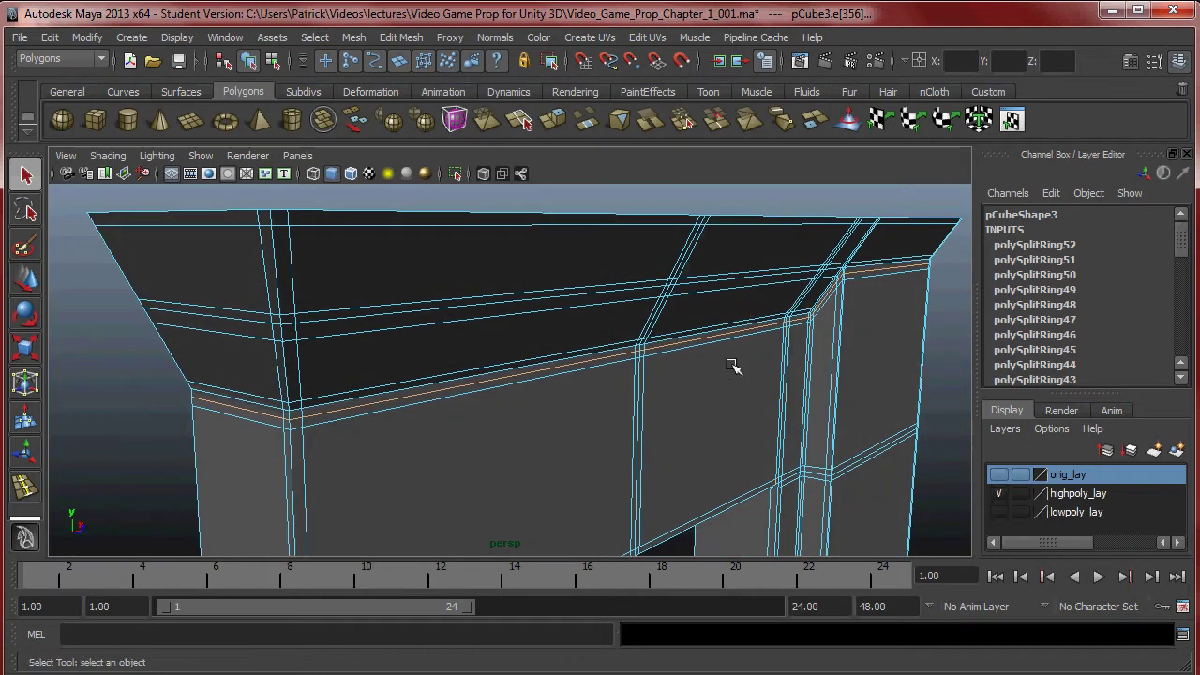
Step: Preview the wall smoothed with the overhang's lower edge loop selected, and return to object mode
{"action": "key", "text": "e"}
{"action": "key", "text": "r"}
{"action": "key", "text": "e"}
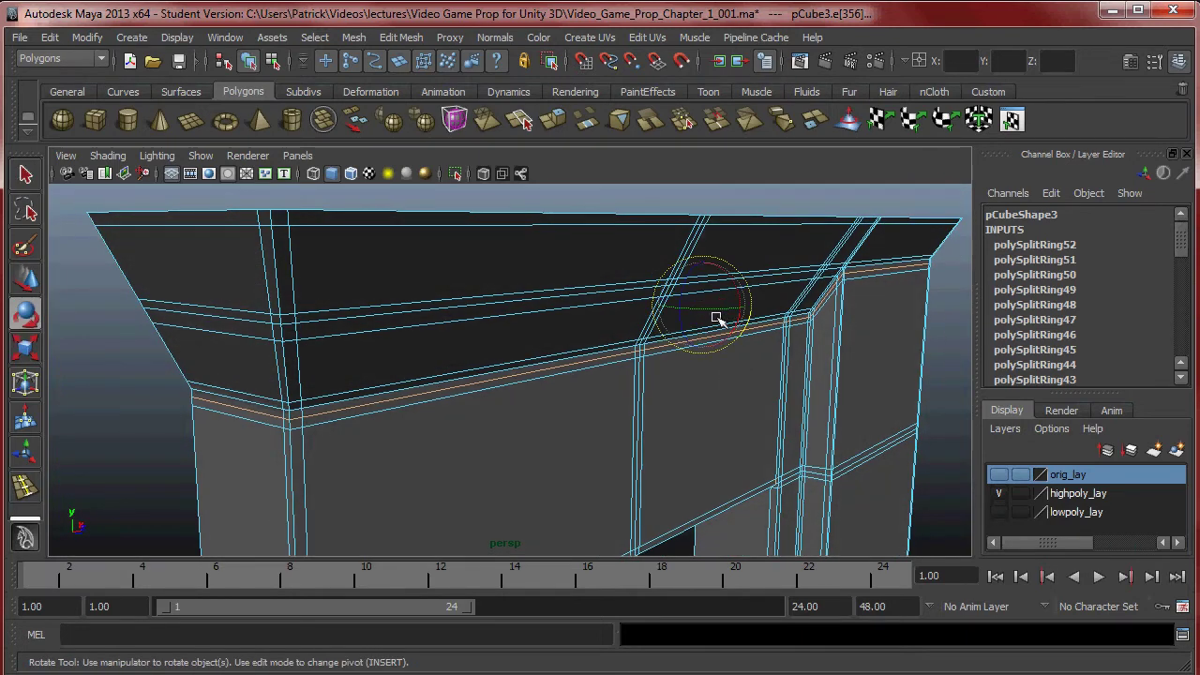
{"action": "key", "text": "w"}
{"action": "left_click_drag", "start_coordinate": [728, 297], "coordinate": [709, 350], "text": "alt"}
{"action": "key", "text": "3"}
{"action": "right_click_drag", "start_coordinate": [757, 339], "coordinate": [853, 327]}
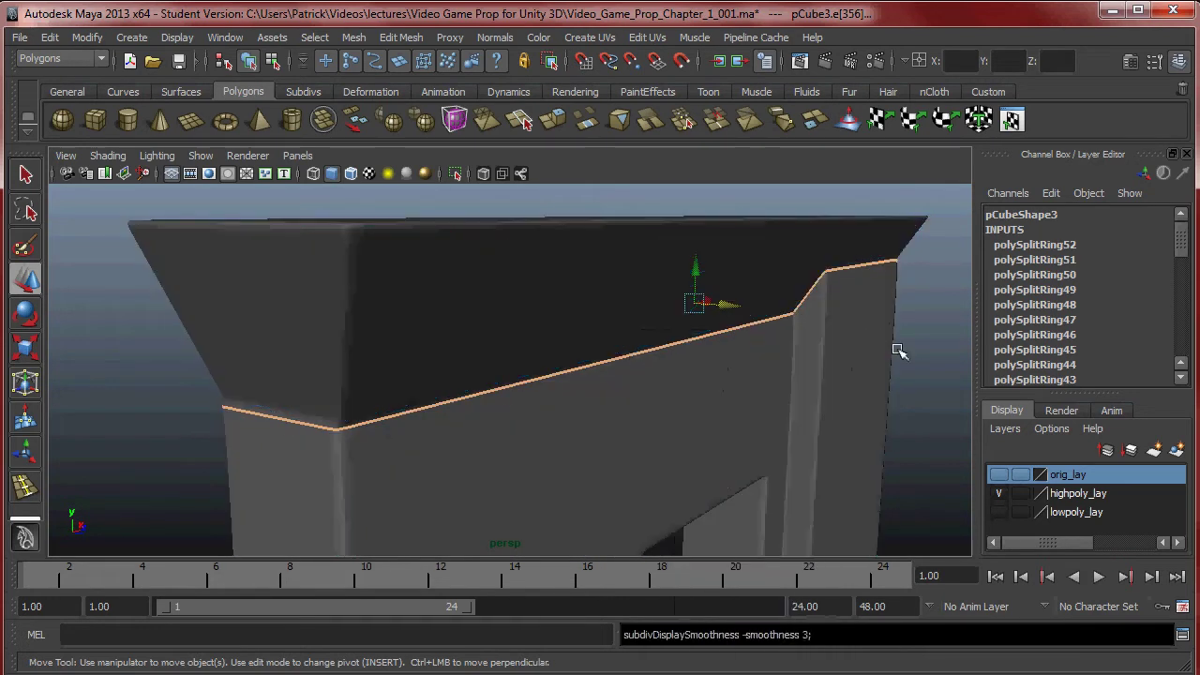
{"action": "left_click", "coordinate": [916, 386]}
{"action": "left_click_drag", "start_coordinate": [919, 388], "coordinate": [581, 356], "text": "alt"}
Step: Align the overhang loop's rear vertices with the wall's flat back plane in the side view
{"action": "left_click", "coordinate": [520, 349]}
{"action": "scroll", "coordinate": [619, 364], "scroll_direction": "down", "scroll_amount": 3}
{"action": "key", "text": "space"}
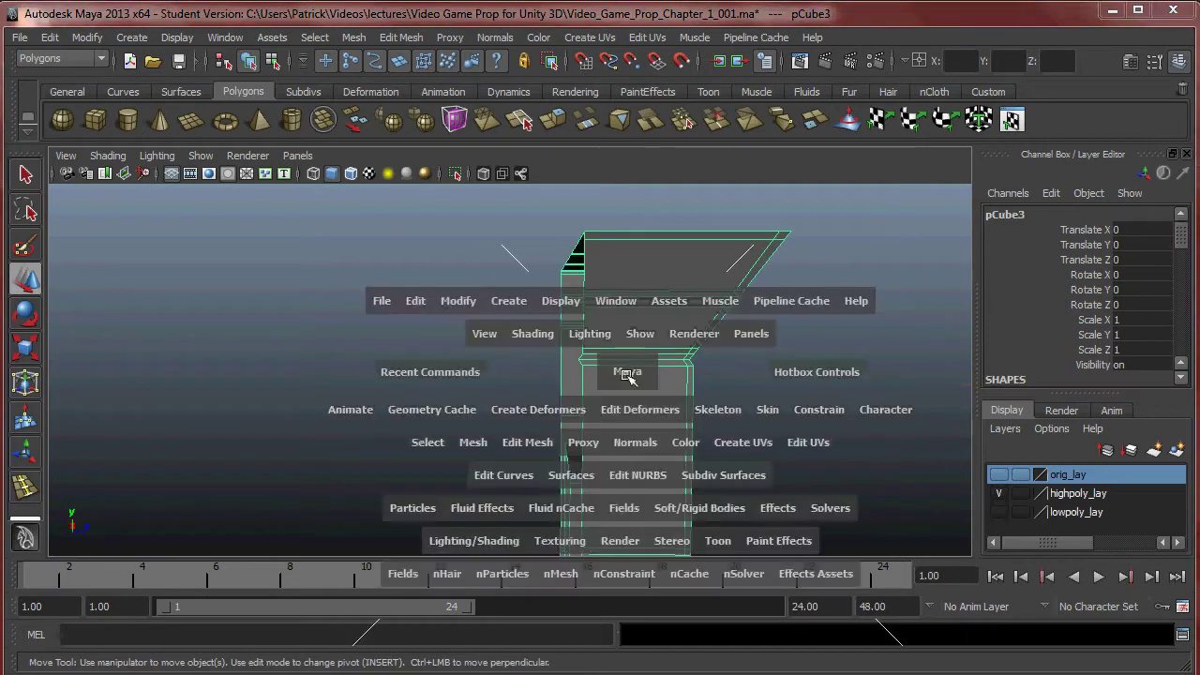
{"action": "key", "text": "space"}
{"action": "scroll", "coordinate": [630, 435], "scroll_direction": "up", "scroll_amount": 10}
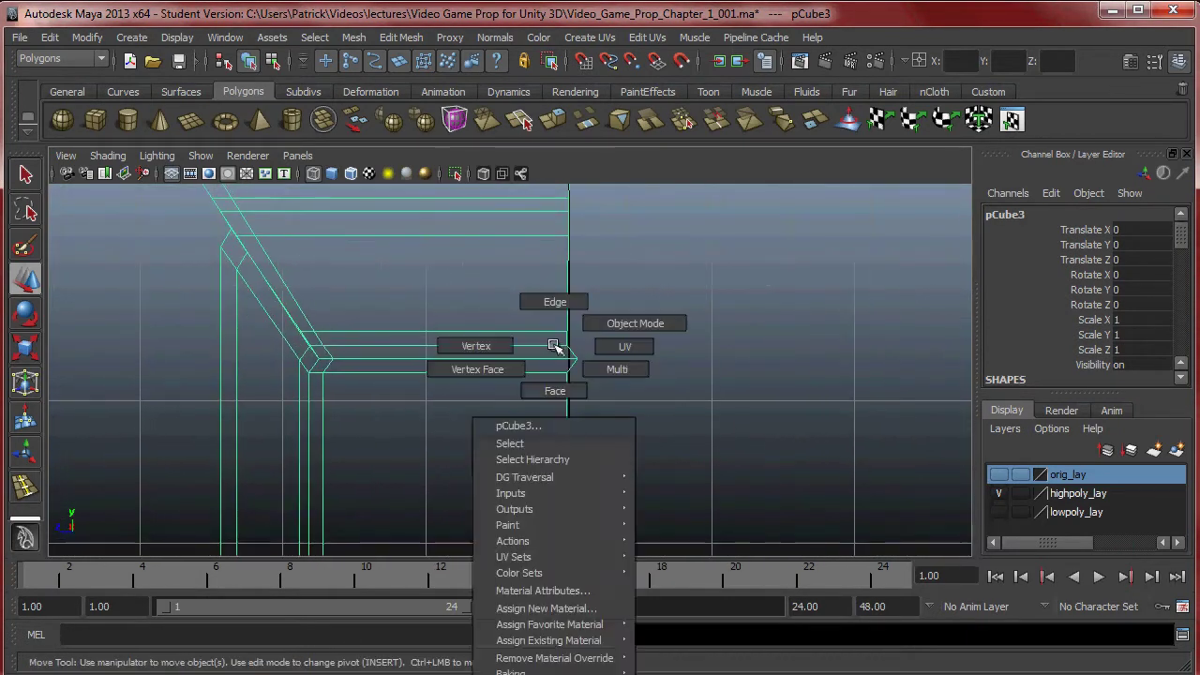
{"action": "right_click_drag", "start_coordinate": [554, 345], "coordinate": [488, 345]}
{"action": "left_click_drag", "start_coordinate": [579, 373], "coordinate": [567, 394]}
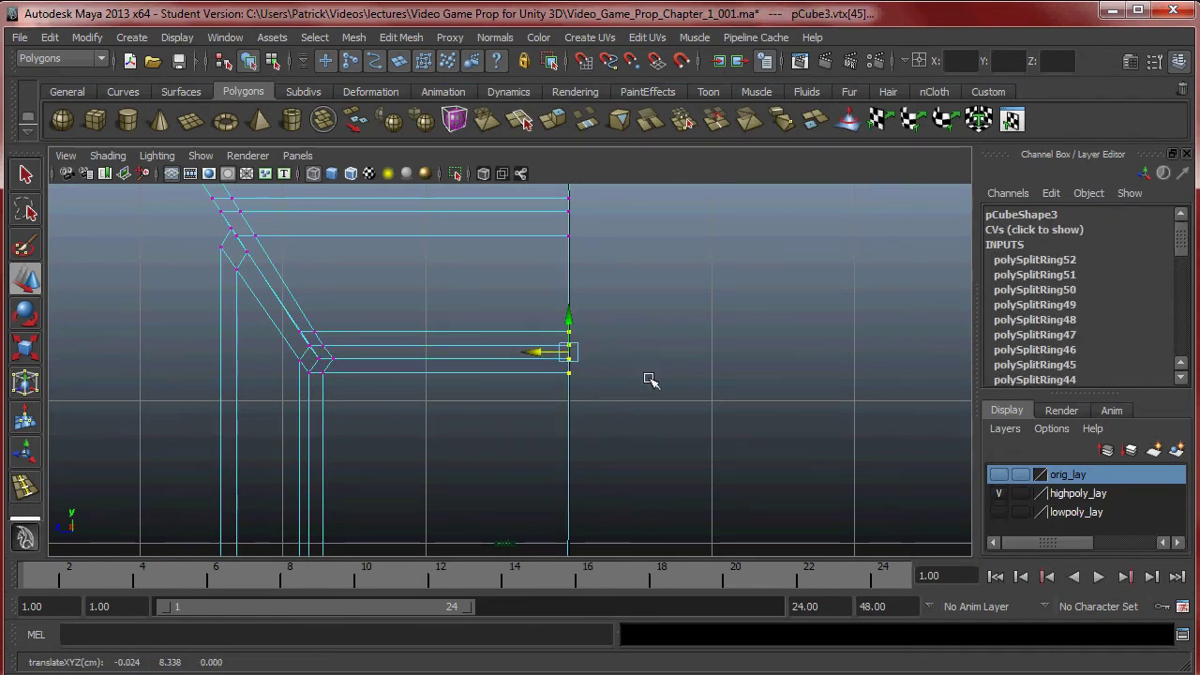
Step: Select all vertices along the wall's back plane in the side view, and return to the perspective view in object mode
{"action": "scroll", "coordinate": [420, 340], "scroll_direction": "down", "scroll_amount": 10}
{"action": "scroll", "coordinate": [352, 338], "scroll_direction": "down", "scroll_amount": 2}
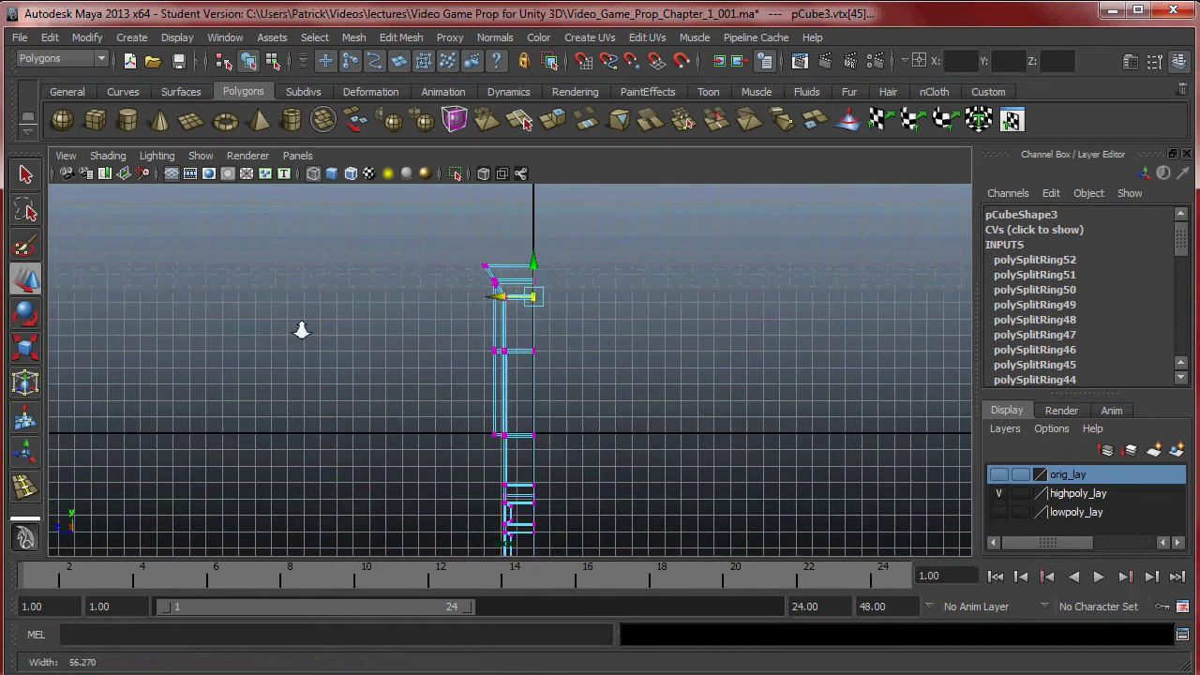
{"action": "scroll", "coordinate": [628, 329], "scroll_direction": "down", "scroll_amount": 2}
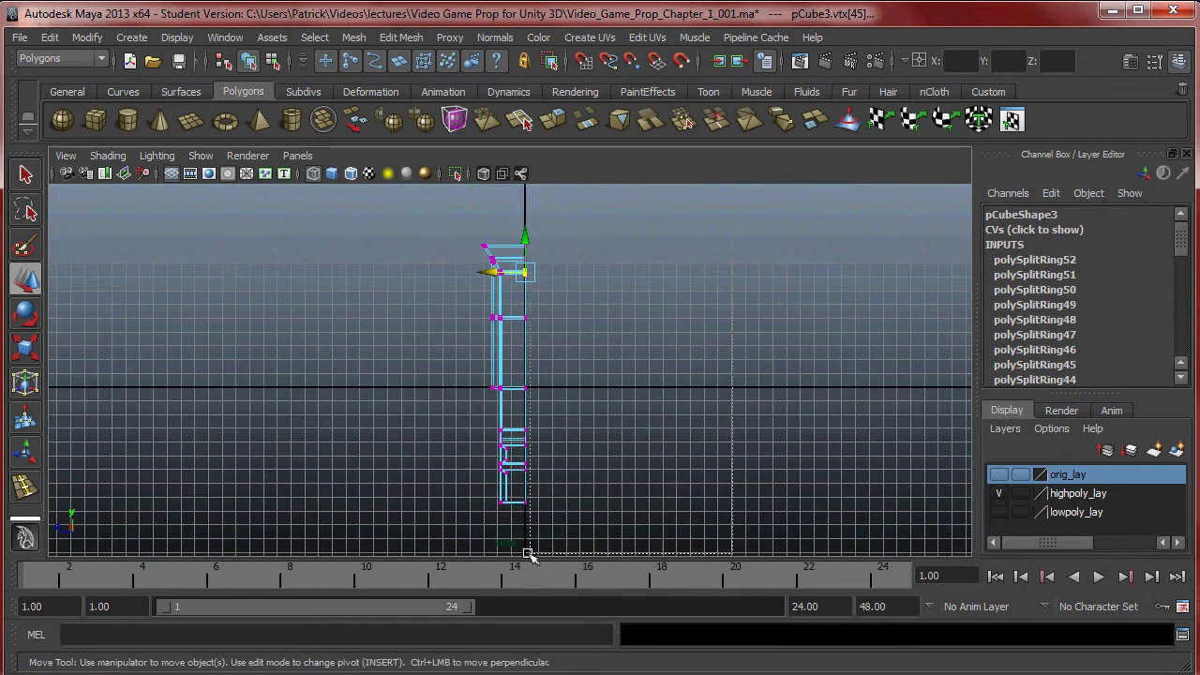
{"action": "left_click_drag", "start_coordinate": [522, 564], "coordinate": [520, 564]}
{"action": "right_click_drag", "start_coordinate": [633, 377], "coordinate": [651, 460], "text": "alt"}
{"action": "middle_click_drag", "start_coordinate": [558, 453], "coordinate": [571, 437], "text": "alt"}
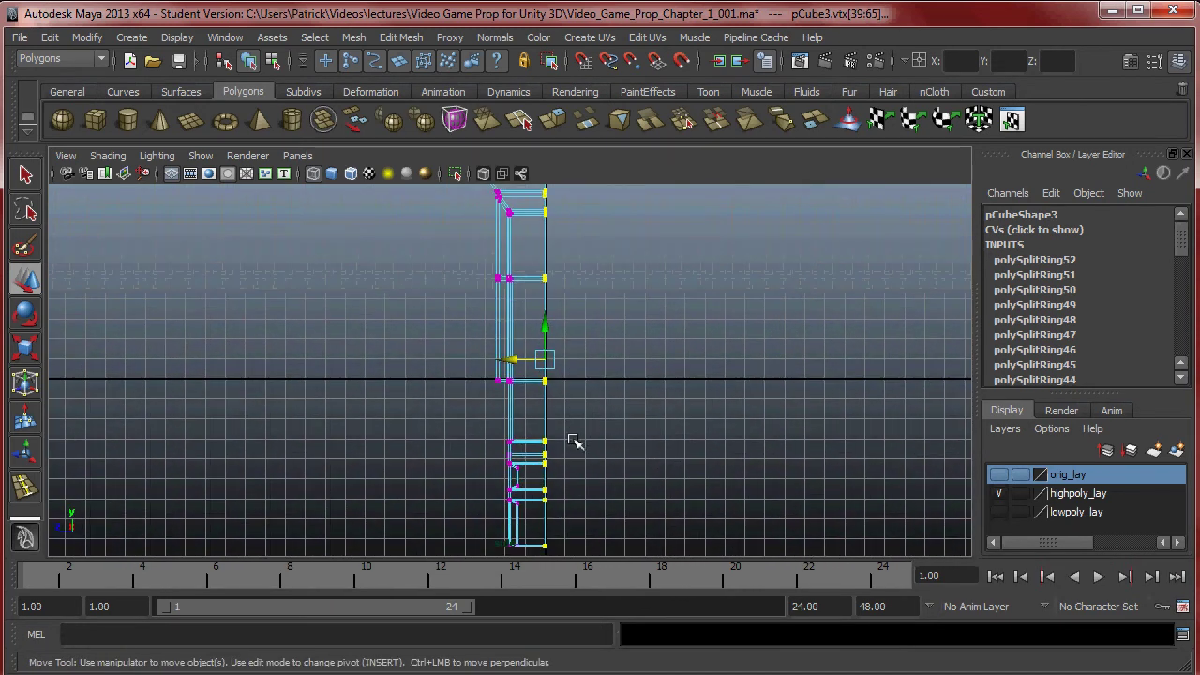
{"action": "key", "text": "space"}
{"action": "left_click_drag", "start_coordinate": [553, 370], "coordinate": [378, 347]}
{"action": "right_click_drag", "start_coordinate": [528, 339], "coordinate": [528, 339]}
{"action": "left_click", "coordinate": [838, 283]}
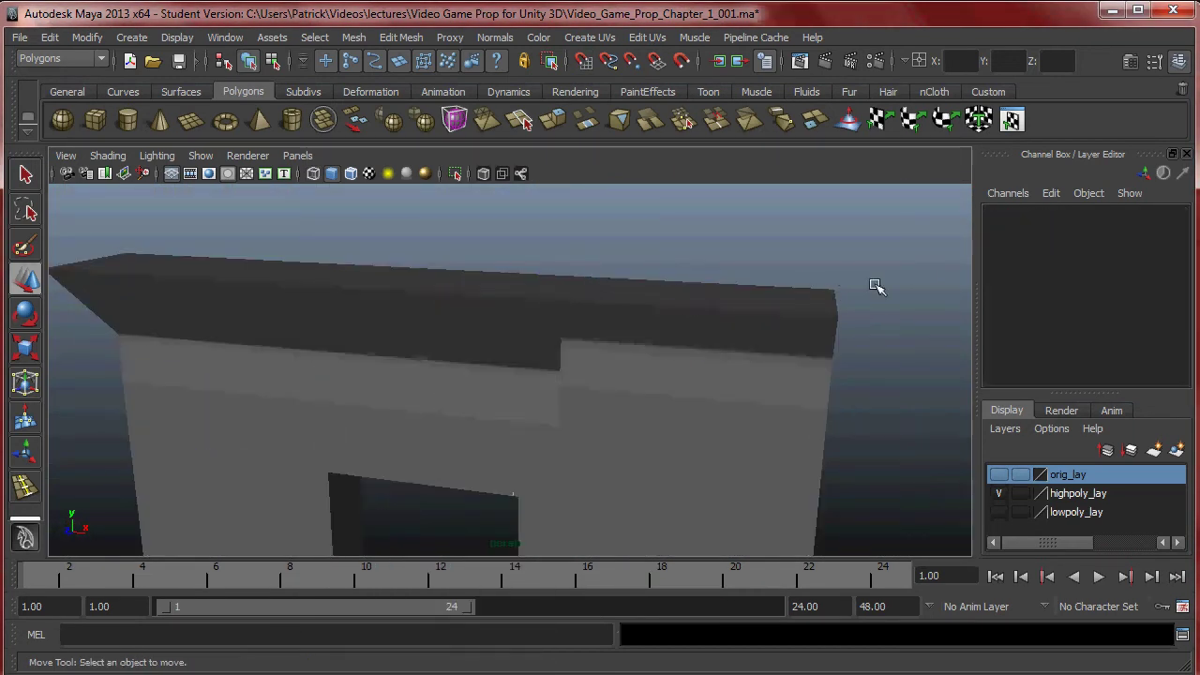
Step: Inspect the smoothed overhang, window opening and stepped base from several sides
{"action": "left_click_drag", "start_coordinate": [838, 283], "coordinate": [627, 299], "text": "alt"}
{"action": "left_click", "coordinate": [656, 309]}
{"action": "left_click", "coordinate": [772, 322]}
{"action": "left_click_drag", "start_coordinate": [772, 321], "coordinate": [759, 356], "text": "alt"}
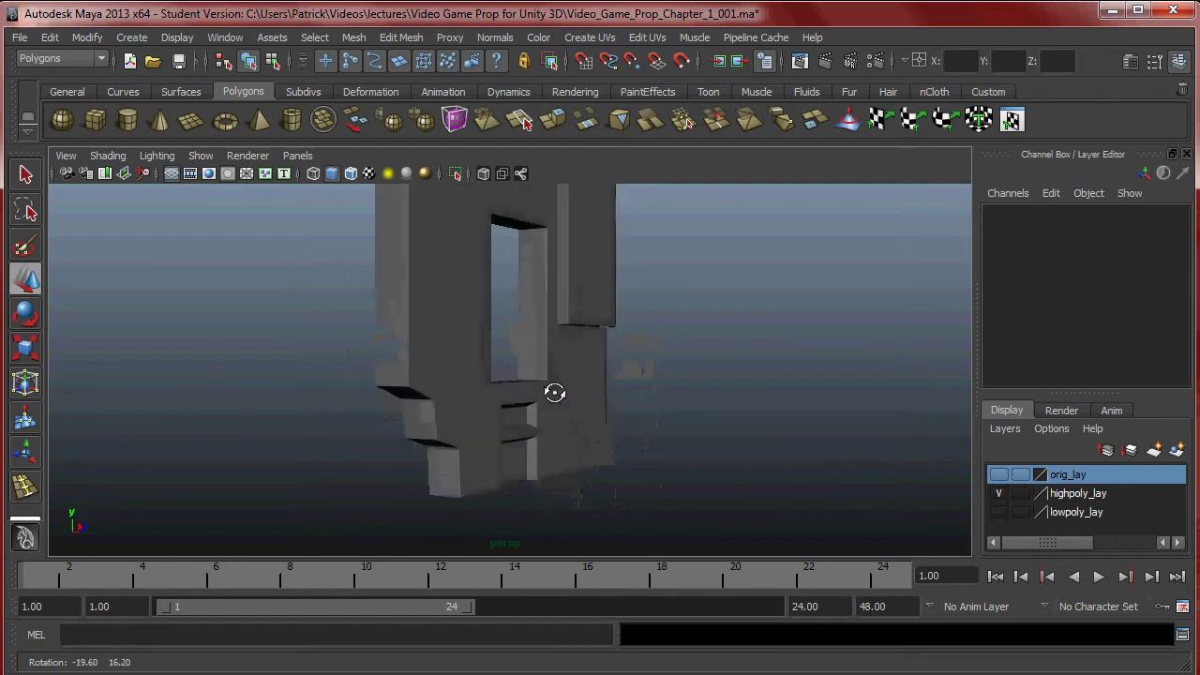
{"action": "left_click_drag", "start_coordinate": [470, 392], "coordinate": [781, 404], "text": "alt"}
{"action": "right_click_drag", "start_coordinate": [782, 404], "coordinate": [697, 383], "text": "alt"}
{"action": "middle_click_drag", "start_coordinate": [696, 383], "coordinate": [516, 501], "text": "alt"}
{"action": "right_click_drag", "start_coordinate": [515, 502], "coordinate": [783, 424], "text": "alt"}
{"action": "left_click_drag", "start_coordinate": [527, 447], "coordinate": [619, 438], "text": "alt"}
{"action": "middle_click_drag", "start_coordinate": [630, 427], "coordinate": [651, 406], "text": "alt"}
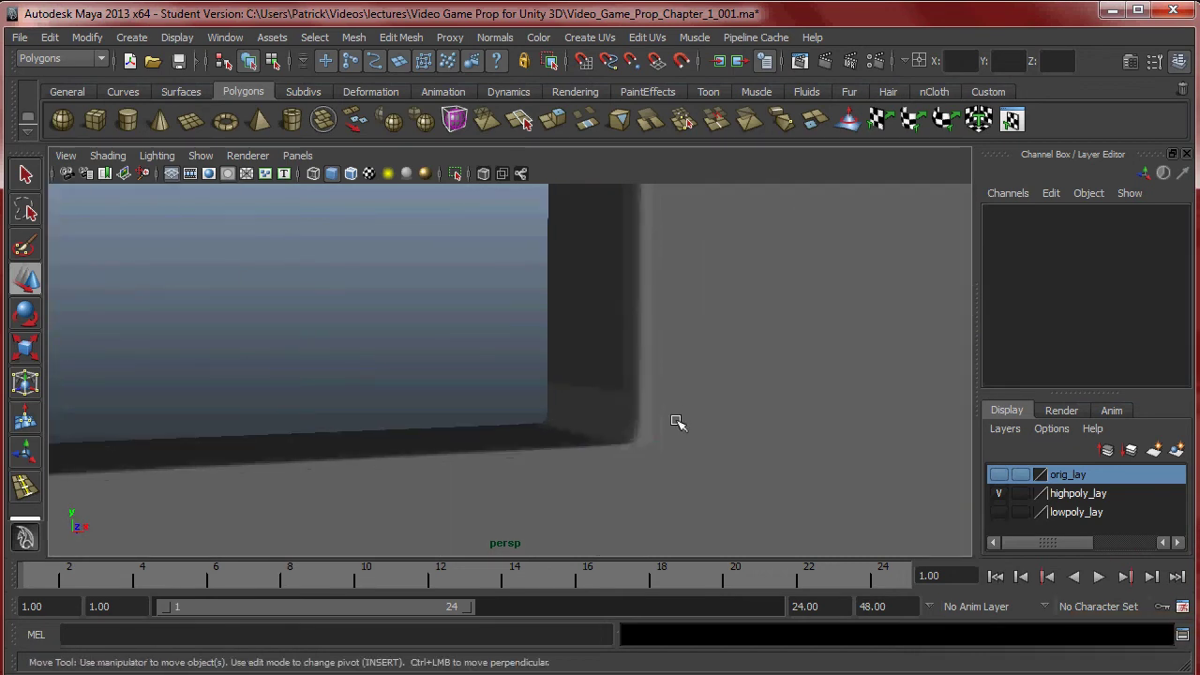
Step: Examine the edge loops around the window corner and the raised section, and review the whole wall from the front
{"action": "left_click", "coordinate": [709, 421]}
{"action": "right_click_drag", "start_coordinate": [709, 421], "coordinate": [659, 423], "text": "alt"}
{"action": "middle_click_drag", "start_coordinate": [659, 423], "coordinate": [613, 468], "text": "alt"}
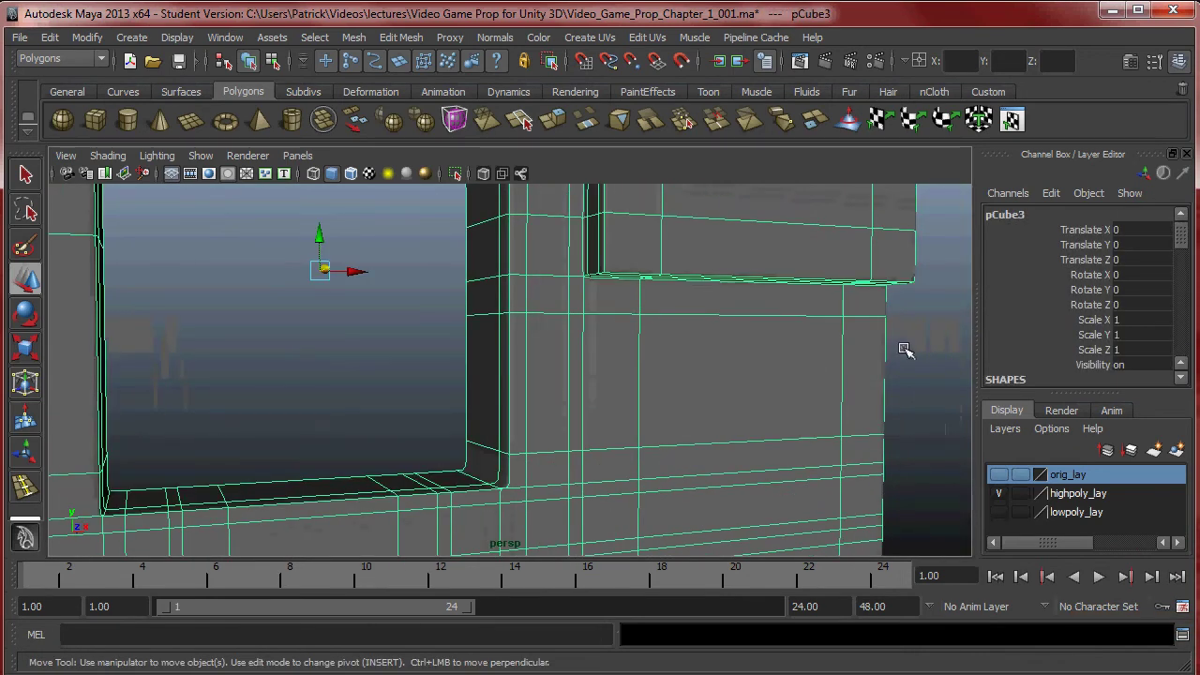
{"action": "left_click", "coordinate": [903, 346]}
{"action": "middle_click_drag", "start_coordinate": [885, 300], "coordinate": [871, 509], "text": "alt"}
{"action": "middle_click_drag", "start_coordinate": [840, 296], "coordinate": [833, 511], "text": "alt"}
{"action": "right_click_drag", "start_coordinate": [825, 432], "coordinate": [752, 401], "text": "alt"}
{"action": "middle_click_drag", "start_coordinate": [752, 401], "coordinate": [750, 536], "text": "alt"}
{"action": "left_click_drag", "start_coordinate": [745, 442], "coordinate": [606, 418], "text": "alt"}
{"action": "right_click_drag", "start_coordinate": [606, 418], "coordinate": [582, 365], "text": "alt"}
{"action": "middle_click_drag", "start_coordinate": [582, 366], "coordinate": [767, 260], "text": "alt"}
{"action": "left_click_drag", "start_coordinate": [767, 260], "coordinate": [796, 310], "text": "alt"}
{"action": "right_click_drag", "start_coordinate": [796, 310], "coordinate": [675, 308], "text": "alt"}
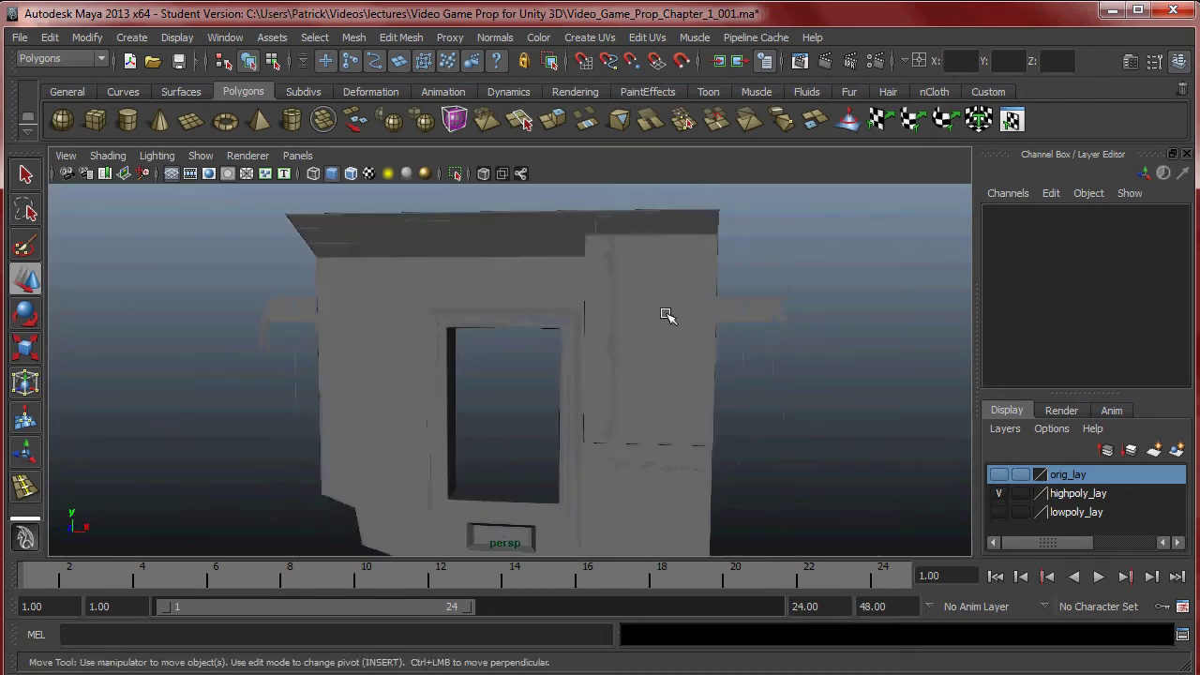
Step: Select the high-poly wall and open the Outliner
{"action": "left_click", "coordinate": [688, 372]}
{"action": "left_click", "coordinate": [225, 38]}
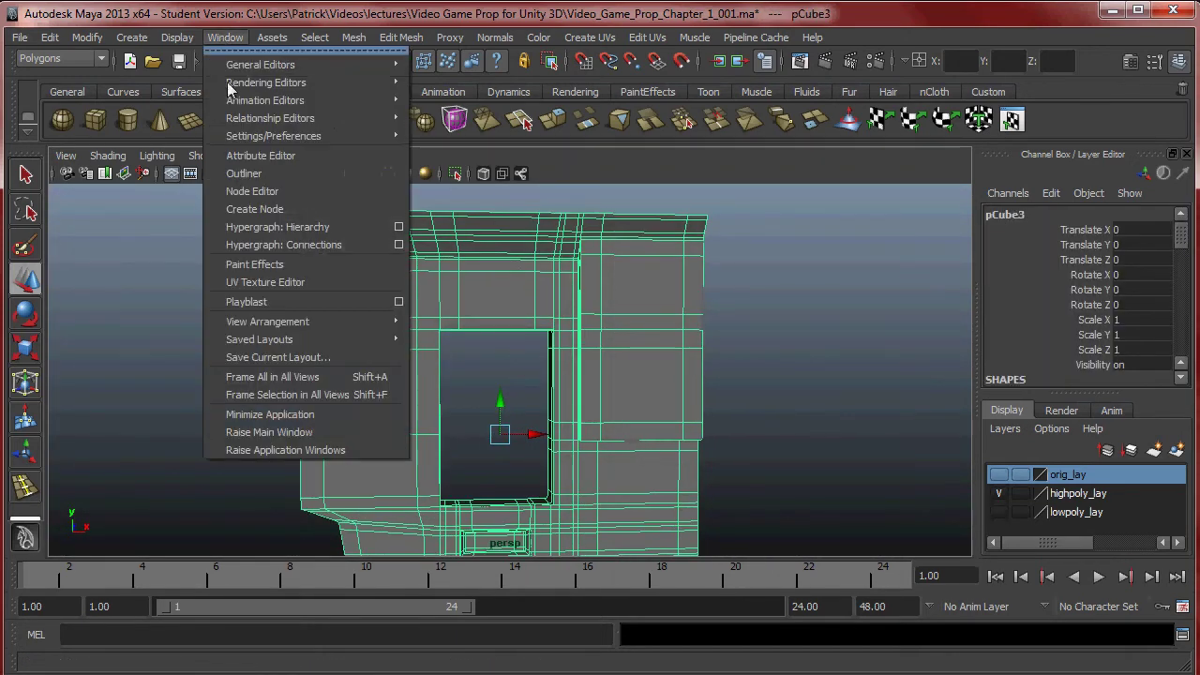
{"action": "left_click", "coordinate": [248, 168]}
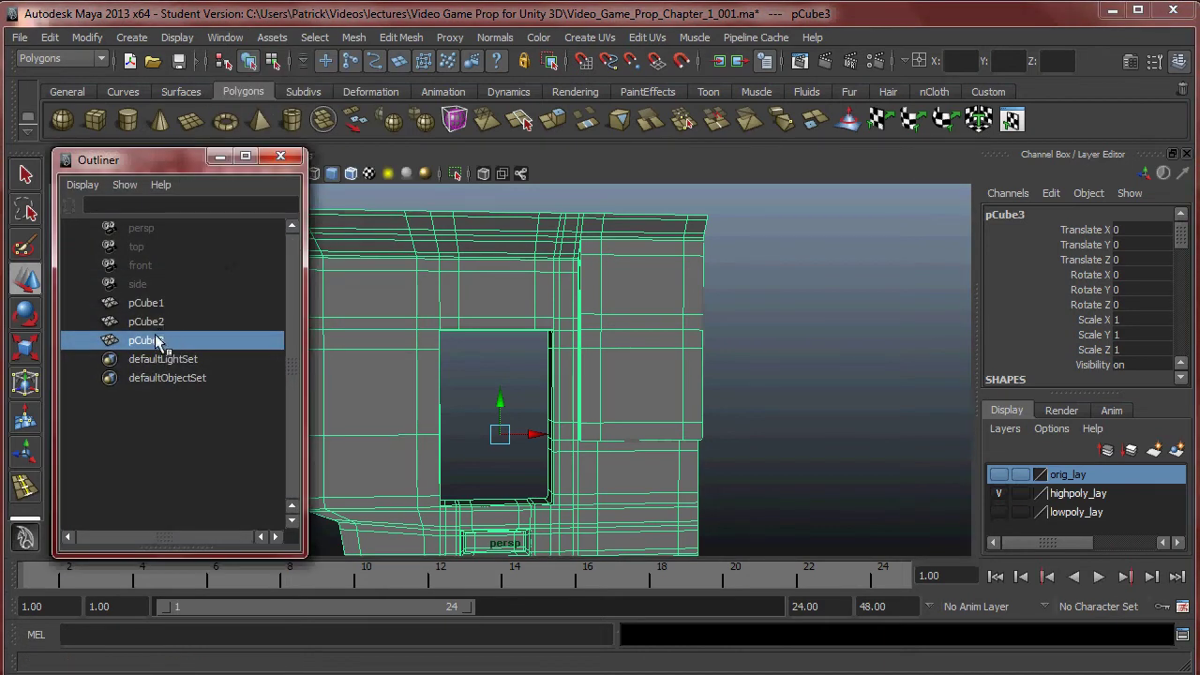
Step: Rename pCube3 as highpoly_NOT_smoothed_mesh_001
{"action": "double_click", "coordinate": [157, 342]}
{"action": "type", "text": "HIG"}
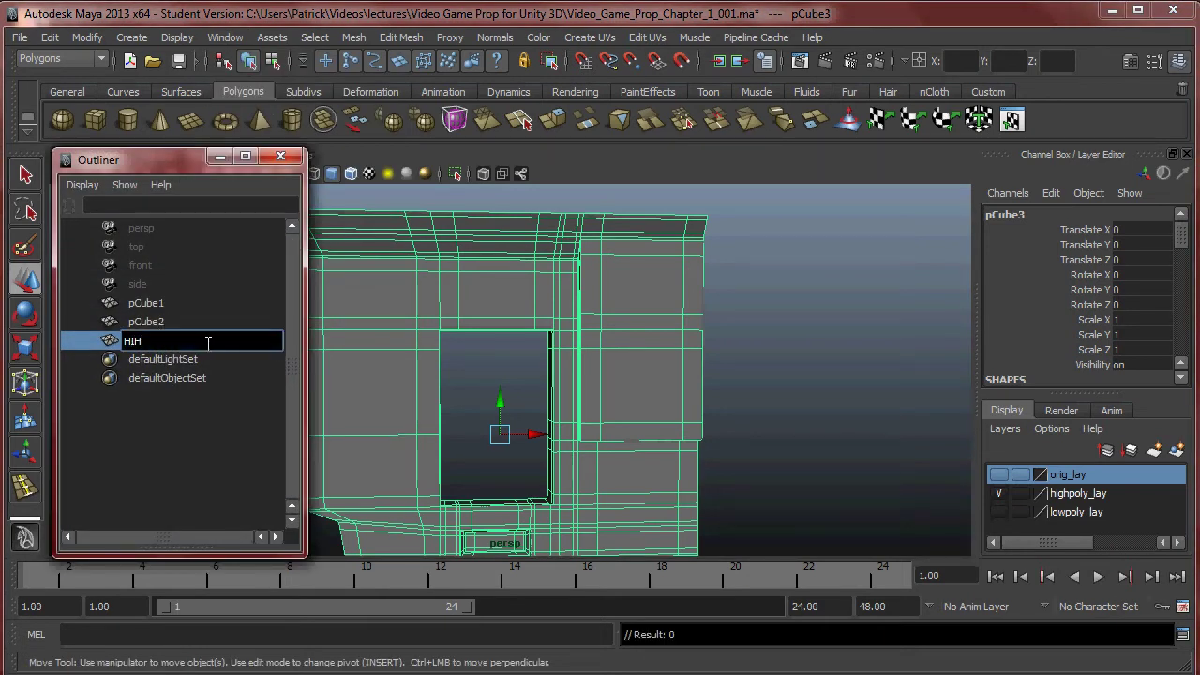
{"action": "key", "text": "BackSpace"}
{"action": "key", "text": "BackSpace"}
{"action": "key", "text": "BackSpace"}
{"action": "key", "text": "Caps_Lock"}
{"action": "type", "text": "high"}
{"action": "type", "text": "poly_"}
{"action": "type", "text": "NOT_sm"}
{"action": "type", "text": "oor"}
{"action": "type", "text": "hed"}
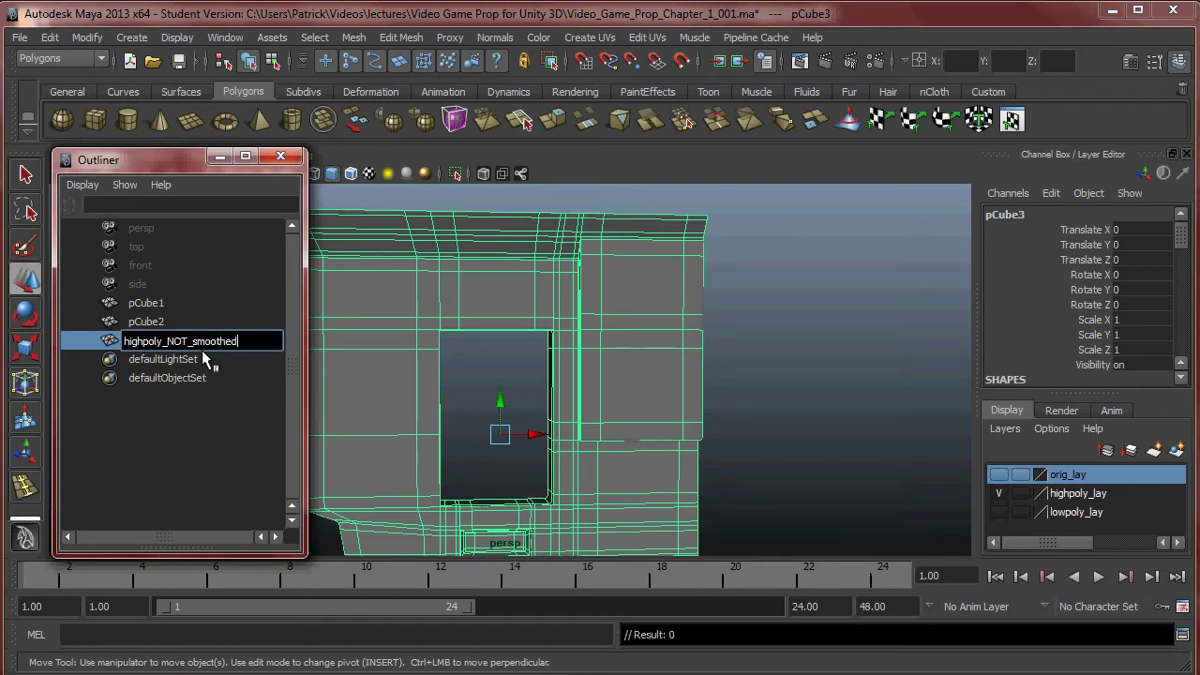
{"action": "type", "text": "+mesh_001"}
{"action": "key", "text": "Return"}
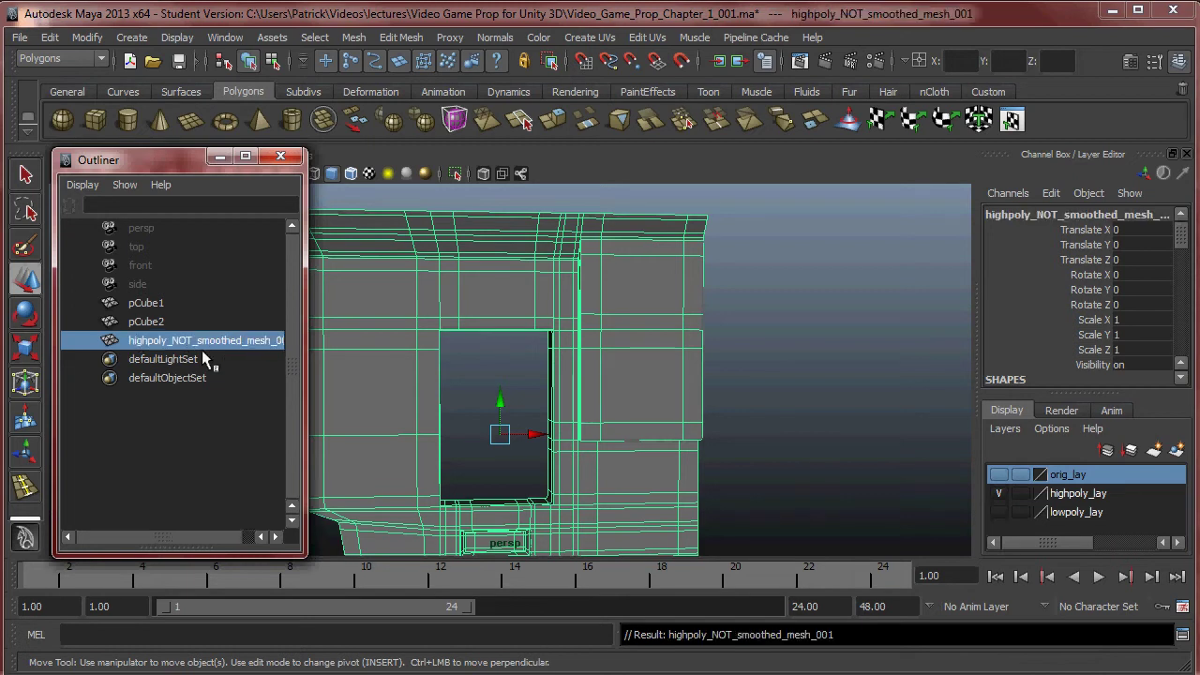
Step: Duplicate the high-poly wall and rename the copy as highpoly_SMOOTHED_mesh_002
{"action": "left_click", "coordinate": [536, 396]}
{"action": "left_click", "coordinate": [437, 306]}
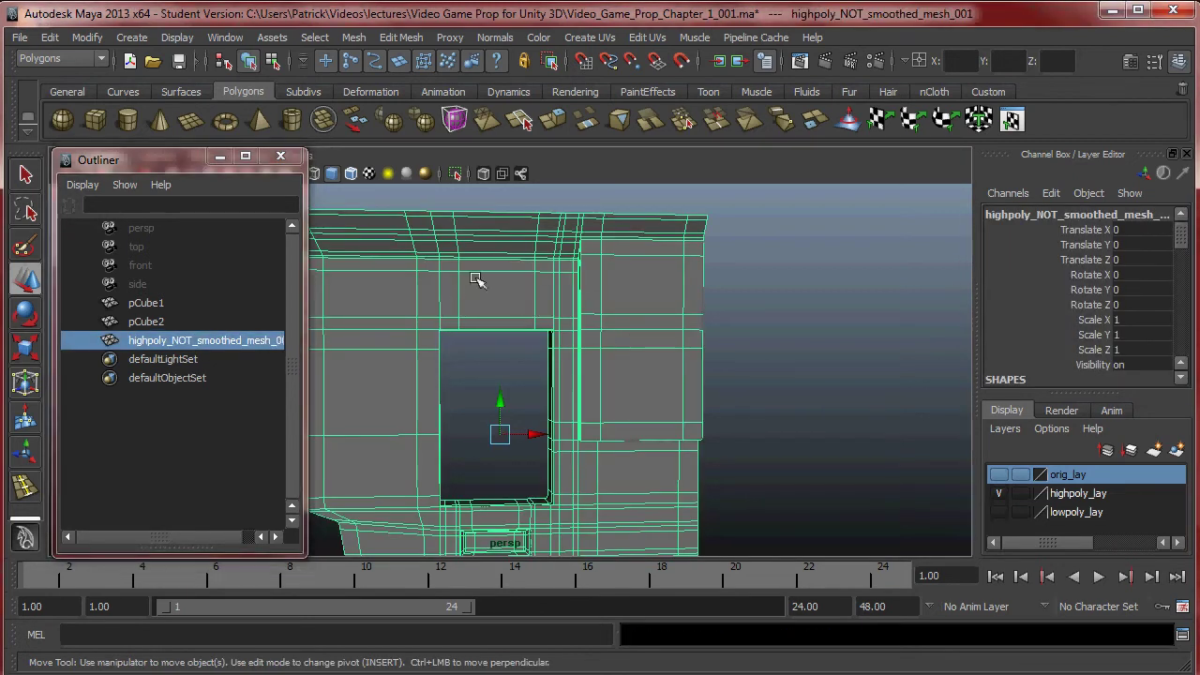
{"action": "right_click_drag", "start_coordinate": [775, 321], "coordinate": [688, 321], "text": "alt"}
{"action": "left_click_drag", "start_coordinate": [689, 322], "coordinate": [673, 330], "text": "alt"}
{"action": "middle_click_drag", "start_coordinate": [673, 330], "coordinate": [715, 300], "text": "alt"}
{"action": "left_click_drag", "start_coordinate": [716, 300], "coordinate": [755, 321], "text": "alt"}
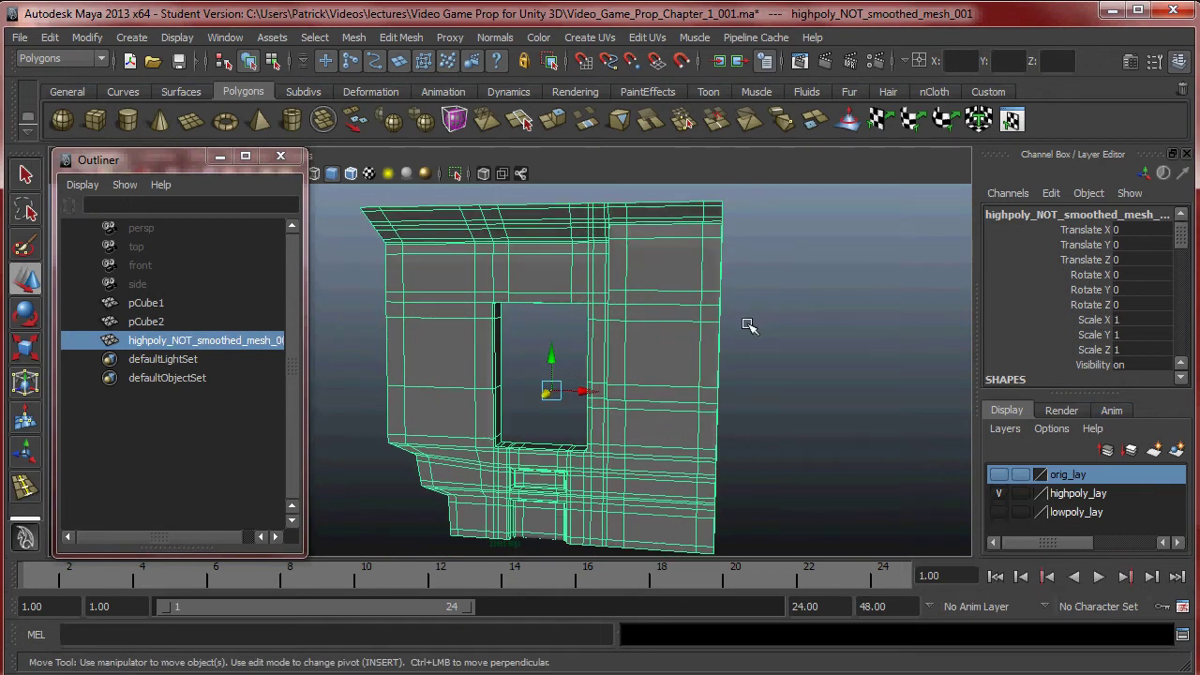
{"action": "key", "text": "ctrl+d"}
{"action": "double_click", "coordinate": [225, 361]}
{"action": "left_click_drag", "start_coordinate": [161, 359], "coordinate": [230, 360]}
{"action": "key", "text": "BackSpace"}
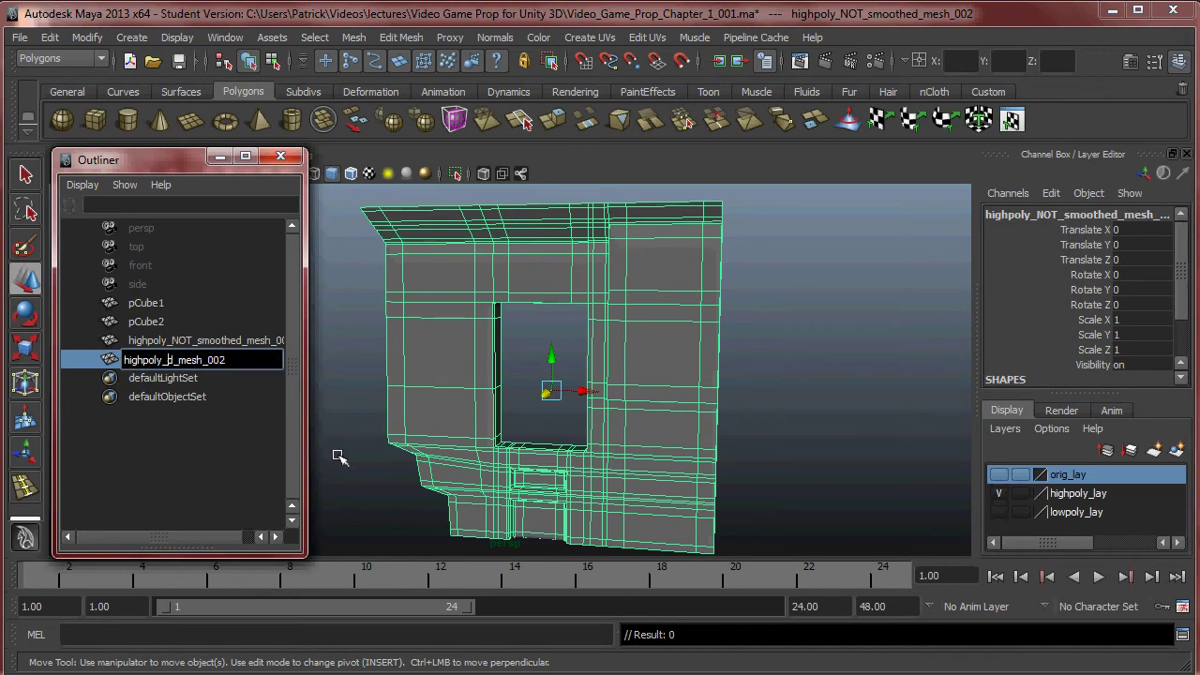
{"action": "type", "text": "SMOOTH"}
{"action": "type", "text": "ED"}
{"action": "key", "text": "Return"}
Step: Remove highpoly_SMOOTHED_mesh_002 from highpoly_lay and hide that layer
{"action": "left_click", "coordinate": [673, 375]}
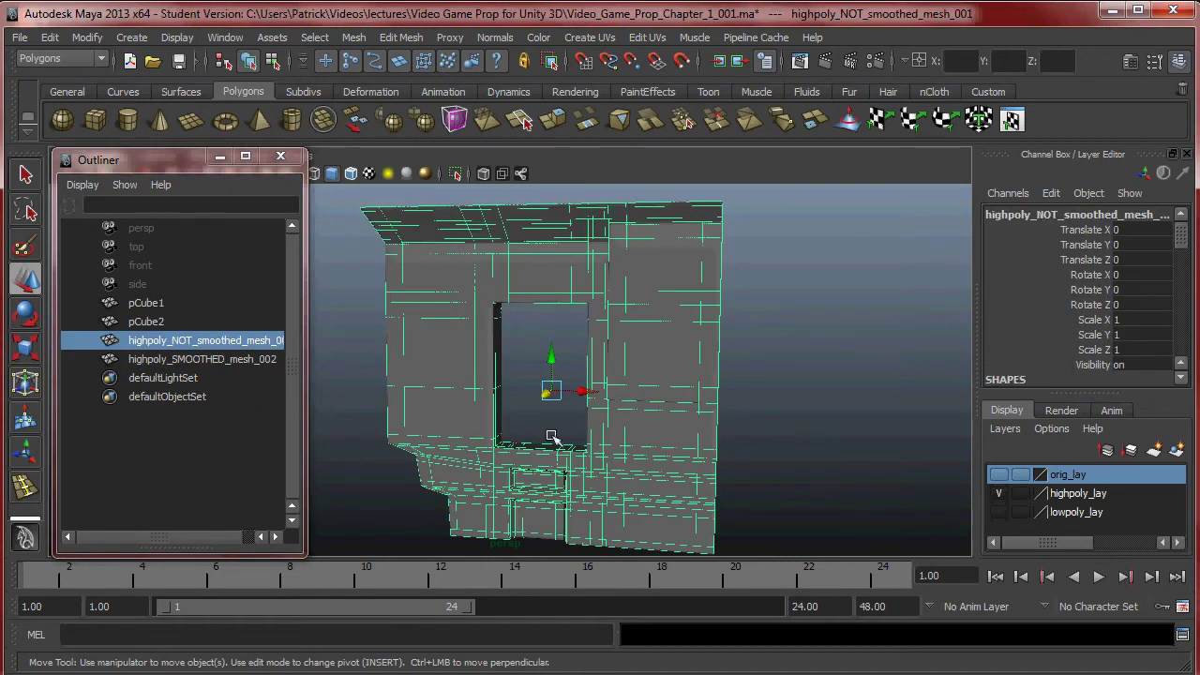
{"action": "left_click", "coordinate": [257, 361]}
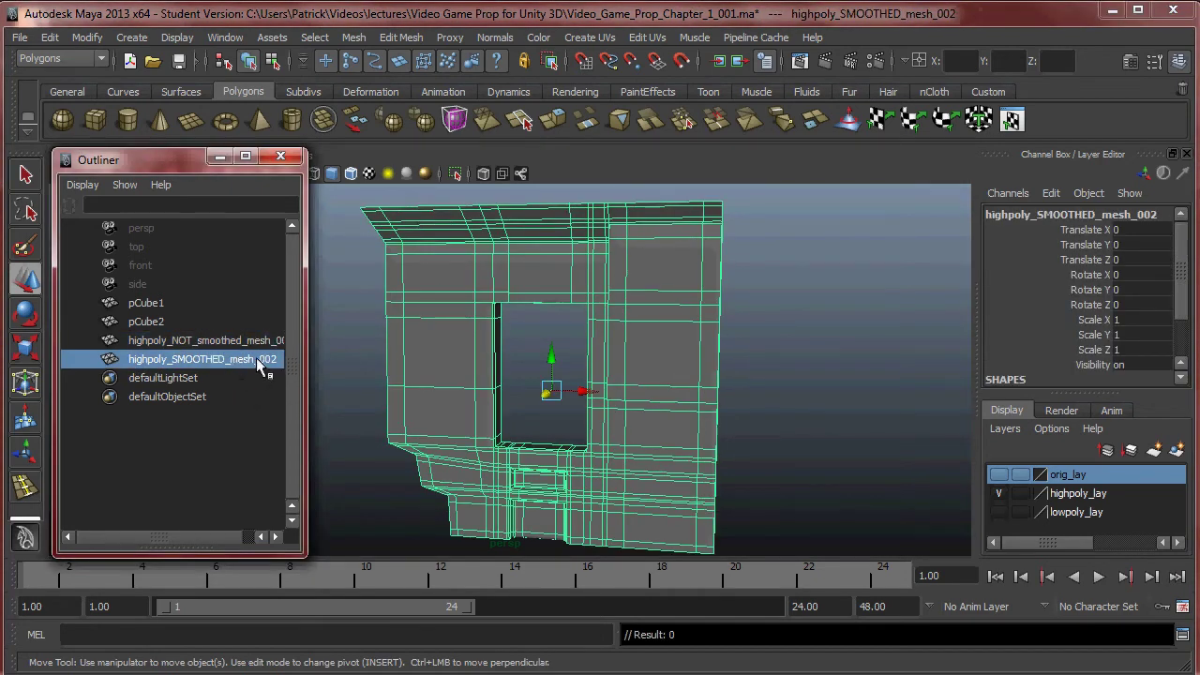
{"action": "left_click", "coordinate": [1073, 493]}
{"action": "right_click", "coordinate": [1070, 493]}
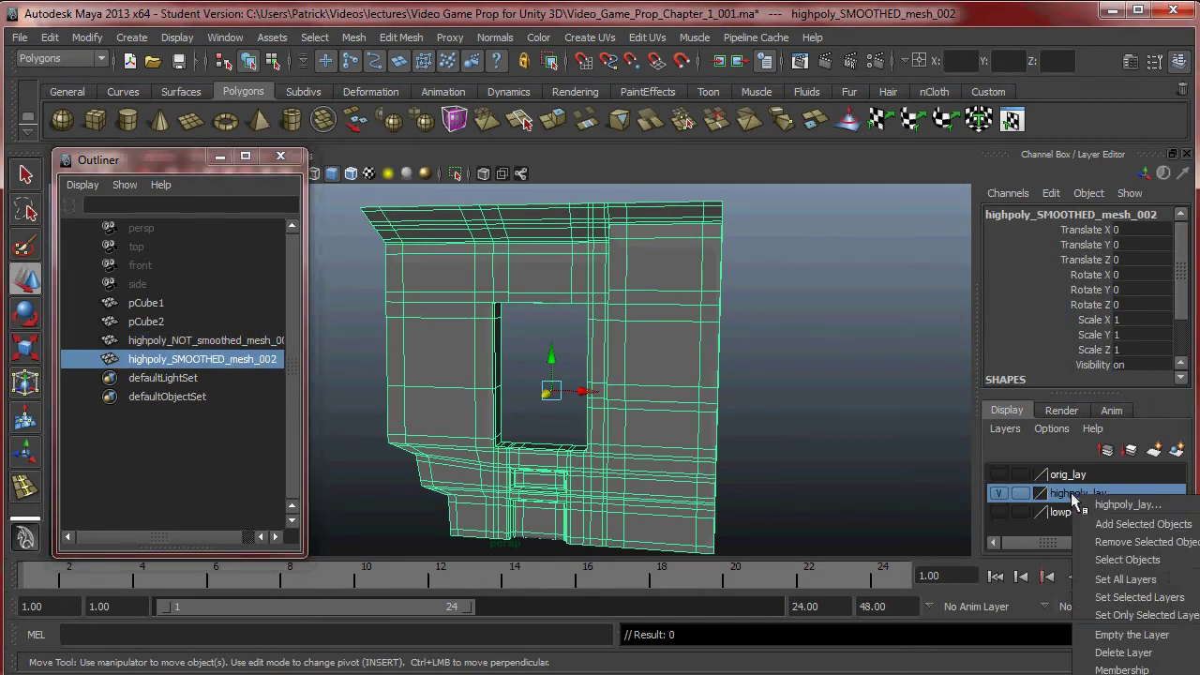
{"action": "left_click", "coordinate": [1164, 544]}
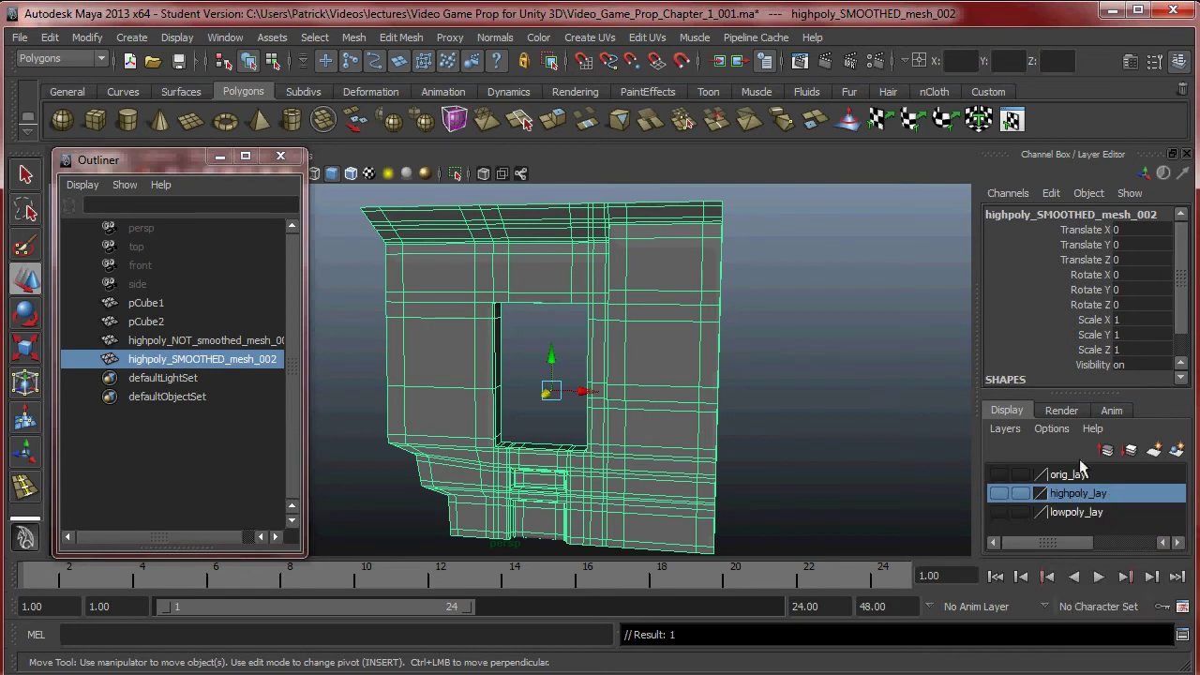
Step: Create a new display layer for the duplicated mesh and name it smoothed_lay
{"action": "left_click", "coordinate": [1005, 429]}
{"action": "left_click", "coordinate": [1047, 458]}
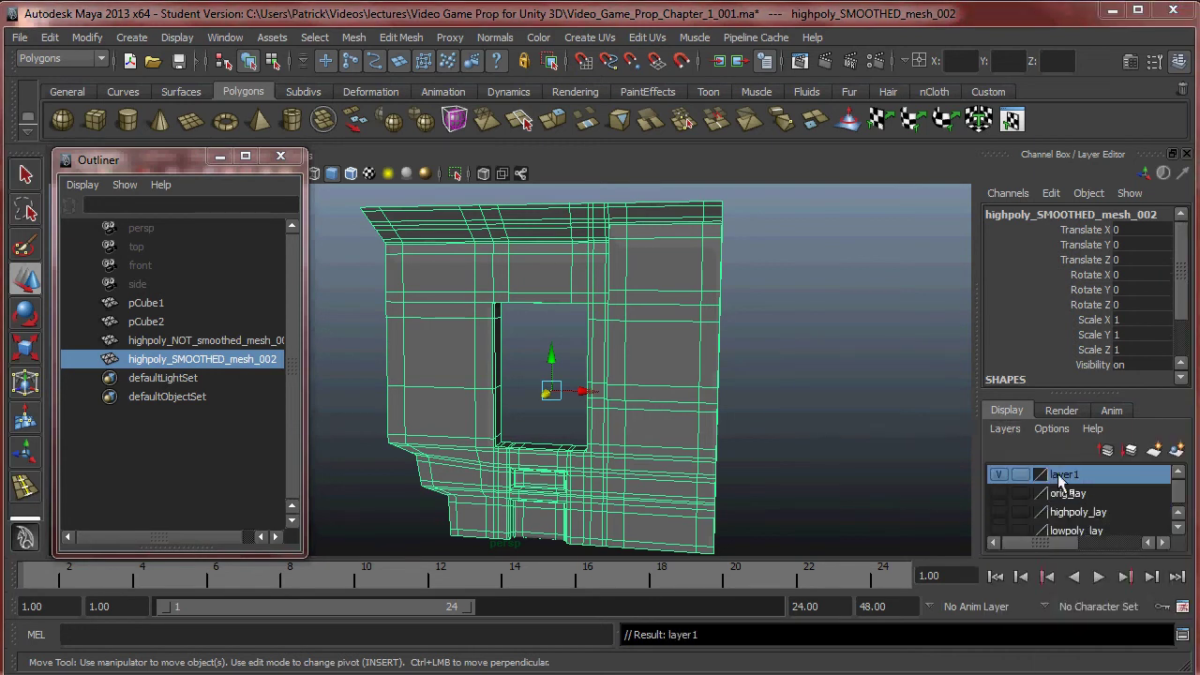
{"action": "double_click", "coordinate": [1057, 473]}
{"action": "left_click_drag", "start_coordinate": [562, 270], "coordinate": [430, 268]}
{"action": "type", "text": "smoothed"}
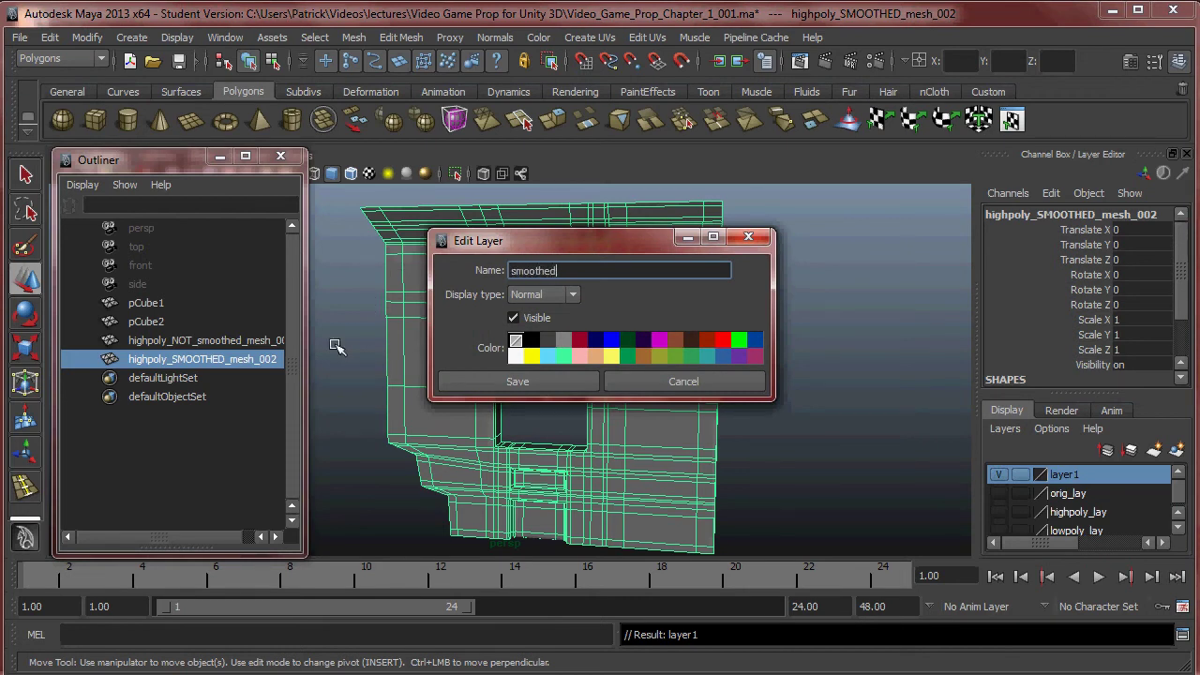
{"action": "type", "text": "_lay"}
{"action": "left_click", "coordinate": [496, 380]}
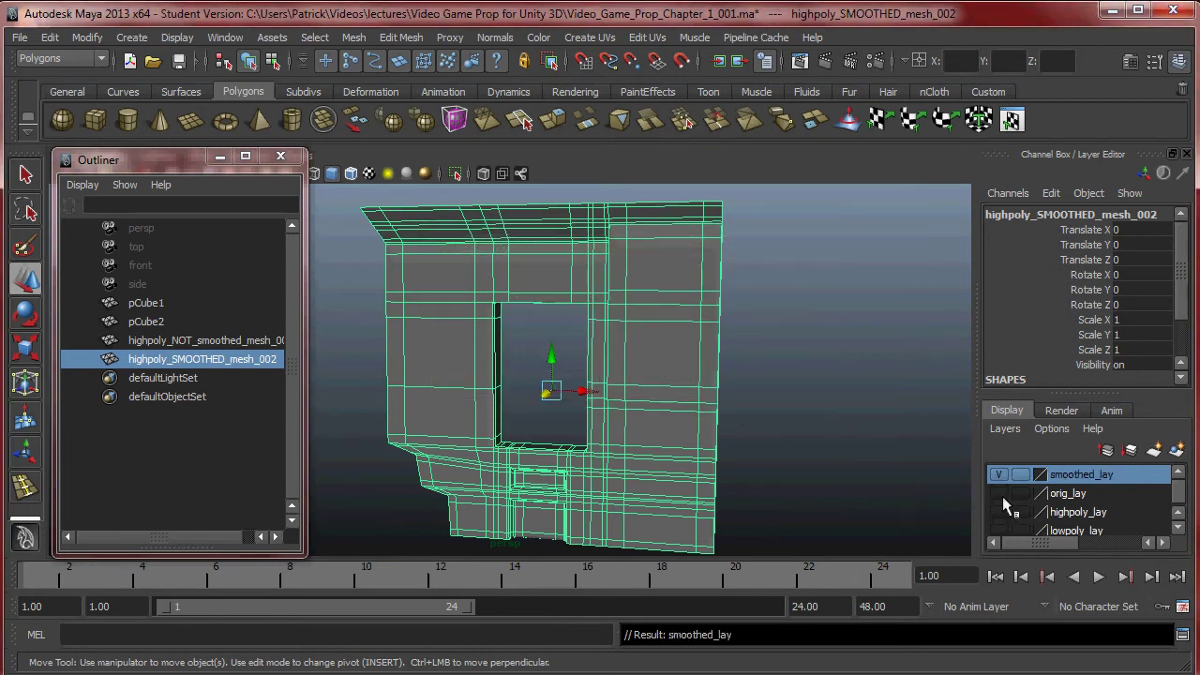
Step: Check the visibility of smoothed_lay and turn off the smoothed preview on the duplicated mesh
{"action": "left_click", "coordinate": [998, 472]}
{"action": "left_click", "coordinate": [999, 472]}
{"action": "left_click", "coordinate": [804, 348]}
{"action": "left_click", "coordinate": [668, 310]}
{"action": "key", "text": "1"}
{"action": "left_click", "coordinate": [812, 375]}
{"action": "left_click", "coordinate": [687, 350]}
{"action": "scroll", "coordinate": [703, 347], "scroll_direction": "down", "scroll_amount": 5}
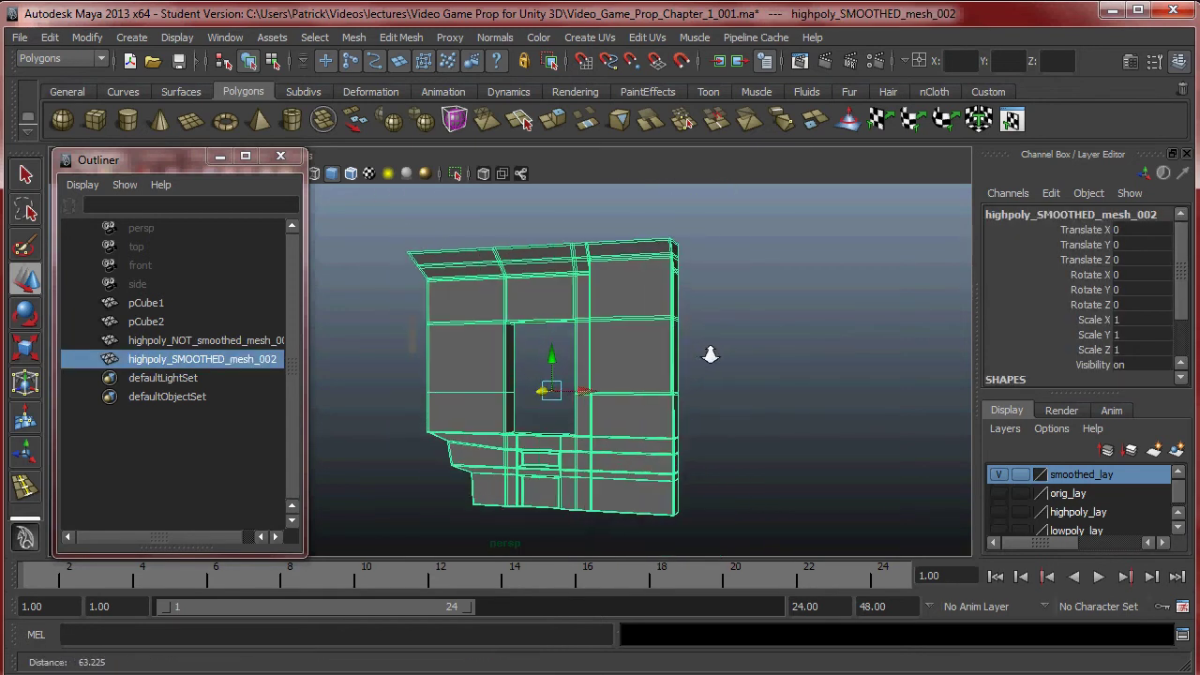
Step: Compare the two high-poly meshes by selecting each in turn, and check the visibility of highpoly_lay
{"action": "left_click", "coordinate": [222, 341]}
{"action": "left_click", "coordinate": [222, 360]}
{"action": "left_click", "coordinate": [225, 341]}
{"action": "left_click", "coordinate": [320, 379]}
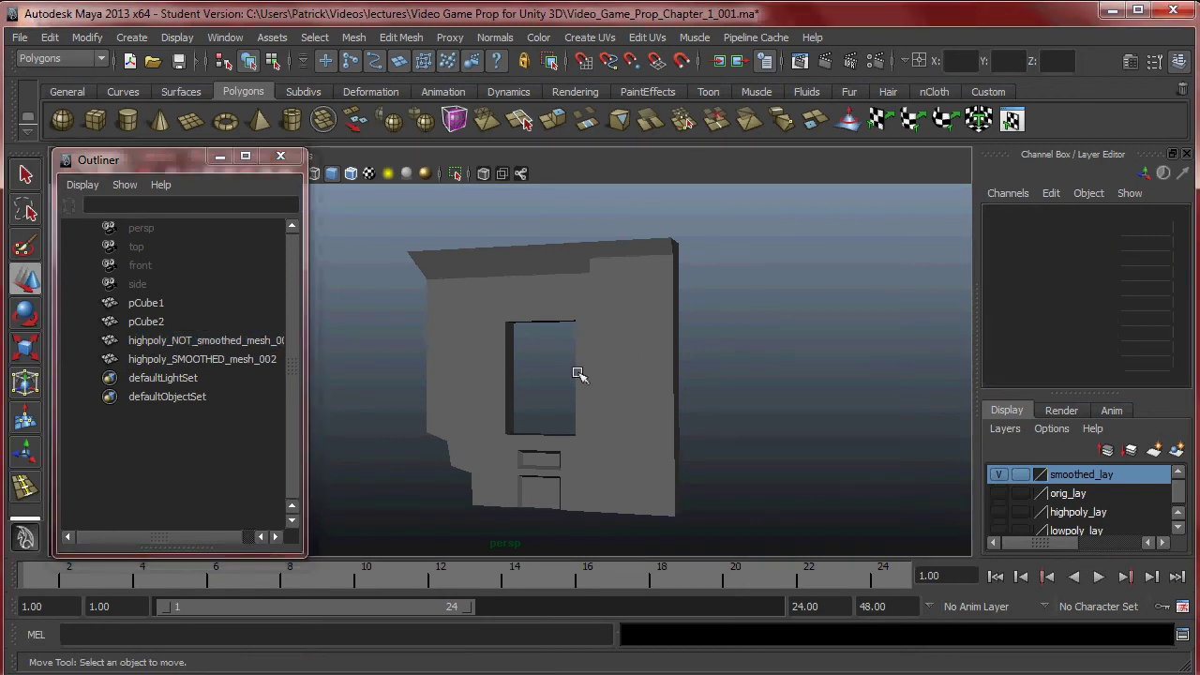
{"action": "left_click", "coordinate": [607, 370]}
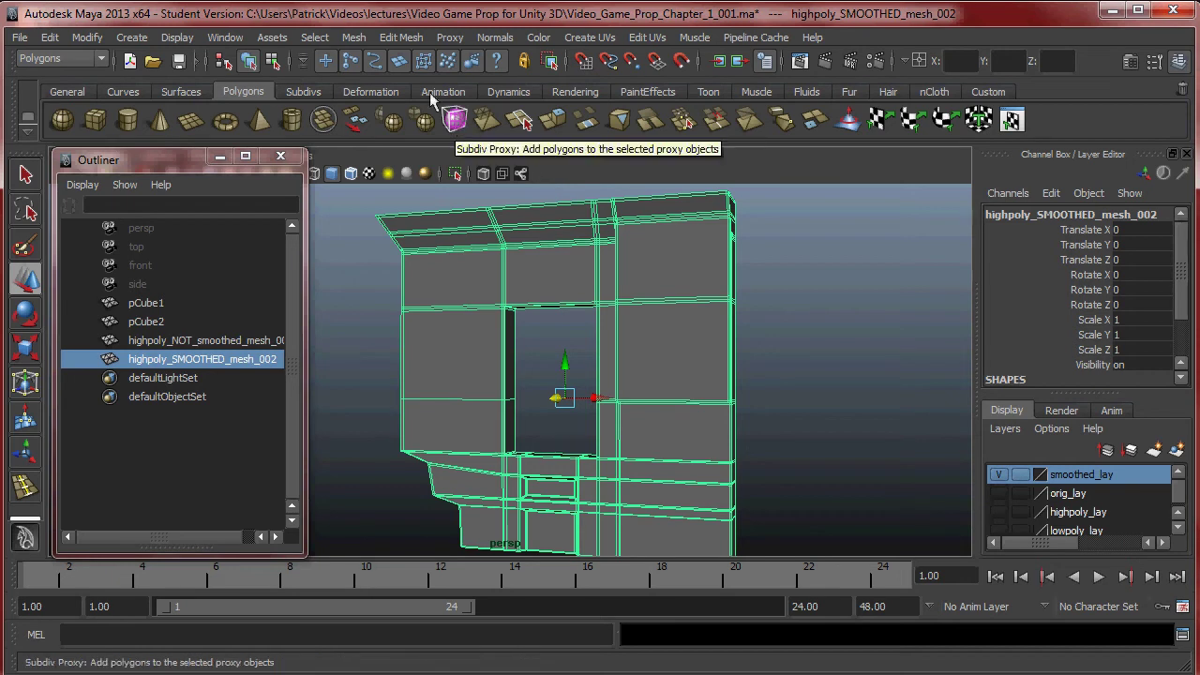
{"action": "left_click", "coordinate": [236, 339]}
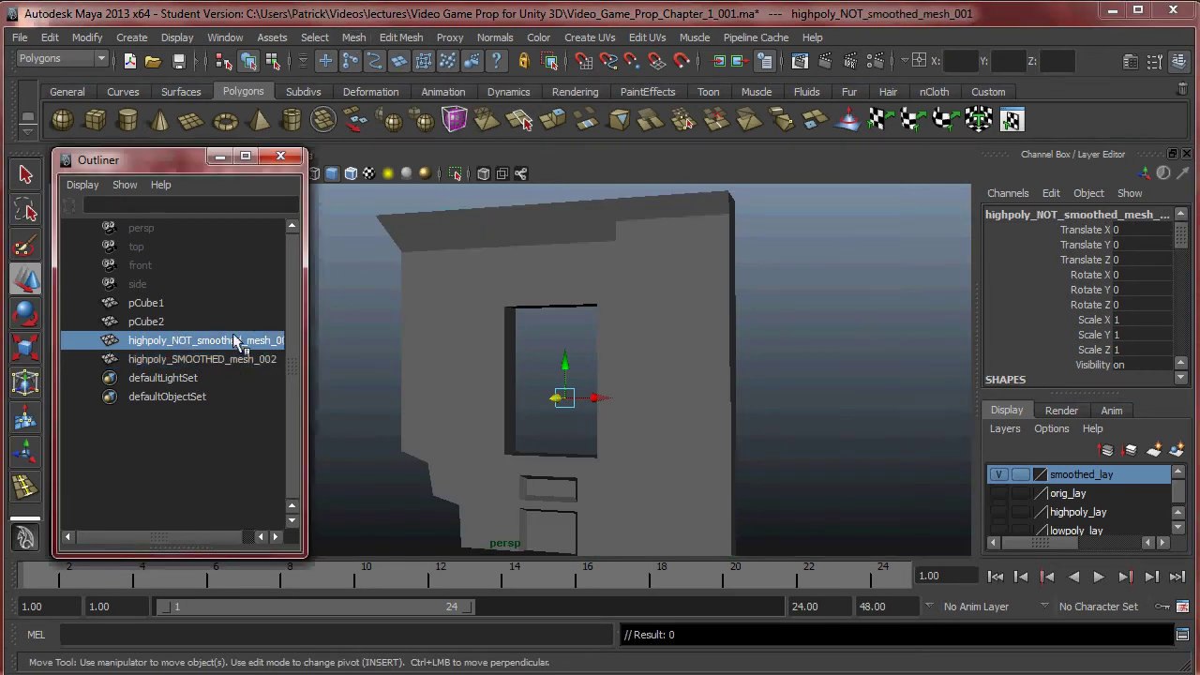
{"action": "left_click", "coordinate": [785, 337]}
{"action": "left_click", "coordinate": [705, 318]}
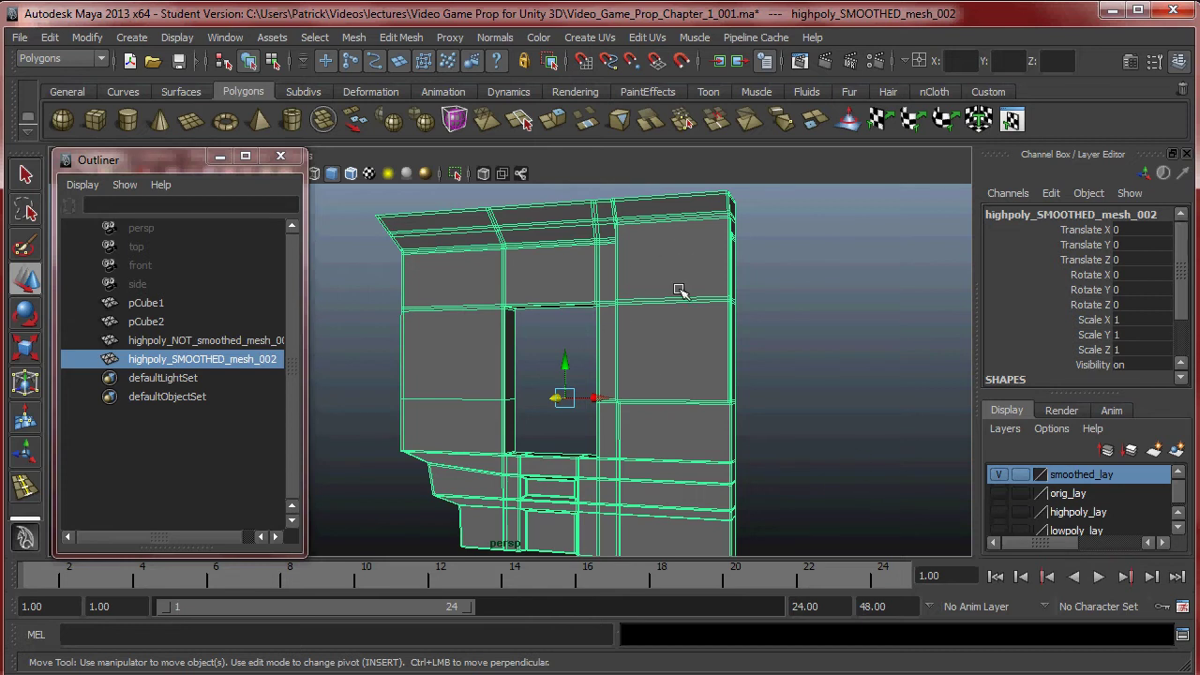
{"action": "left_click", "coordinate": [228, 340]}
{"action": "left_click", "coordinate": [238, 358]}
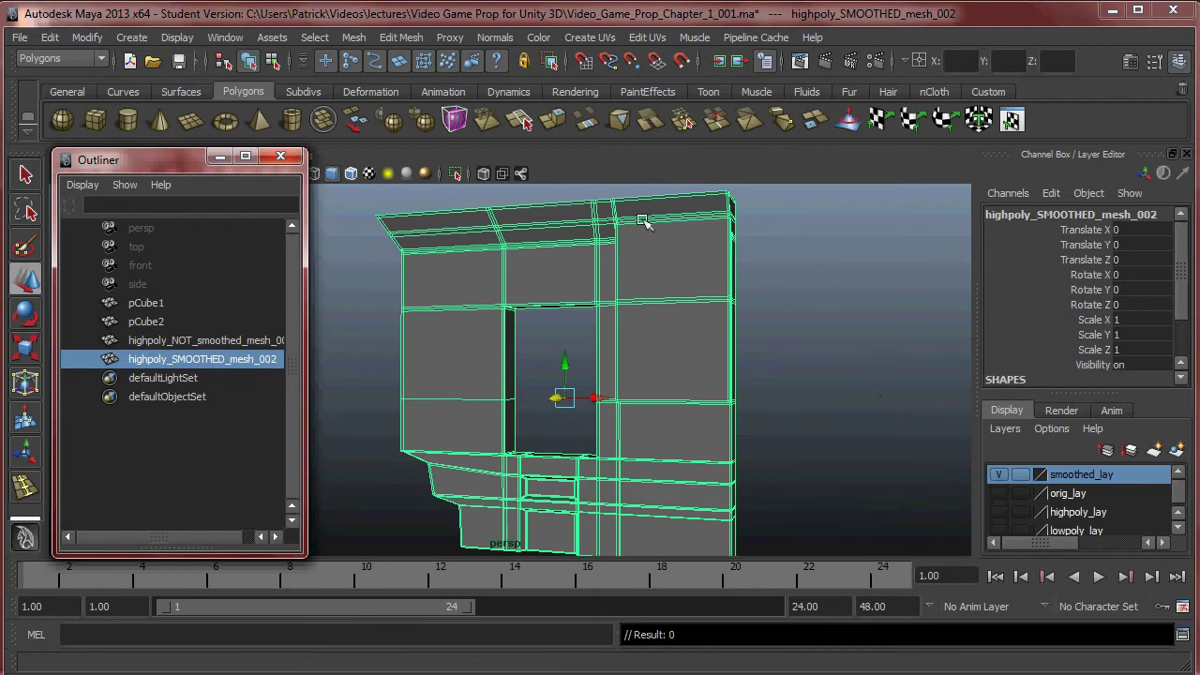
{"action": "left_click", "coordinate": [998, 512]}
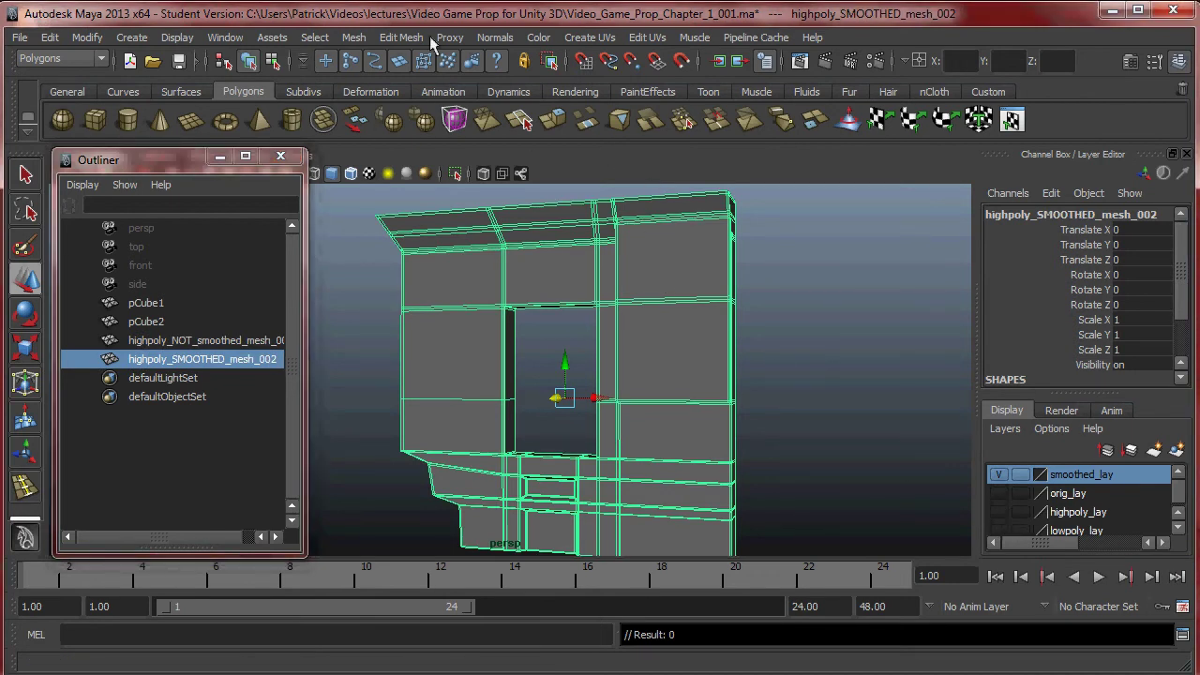
Step: Apply Mesh Smooth to highpoly_SMOOTHED_mesh_002, then repeat the operation once
{"action": "left_click", "coordinate": [353, 37]}
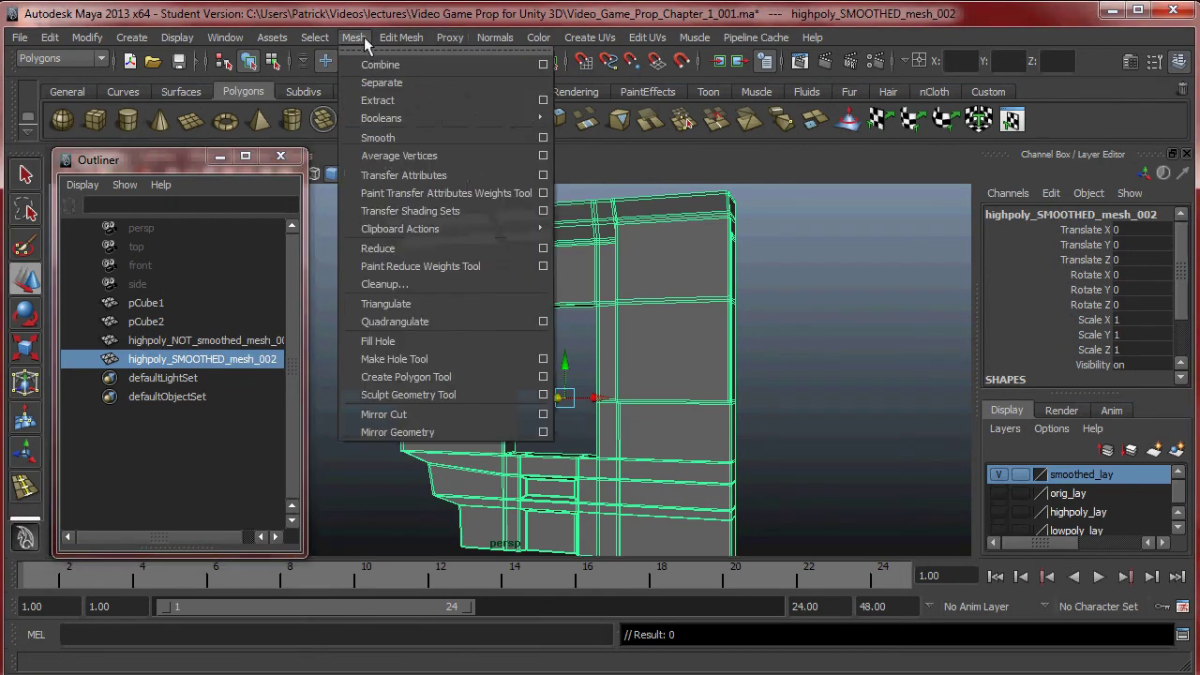
{"action": "left_click", "coordinate": [449, 137]}
{"action": "left_click", "coordinate": [827, 319]}
{"action": "key", "text": "q"}
{"action": "left_click", "coordinate": [667, 310]}
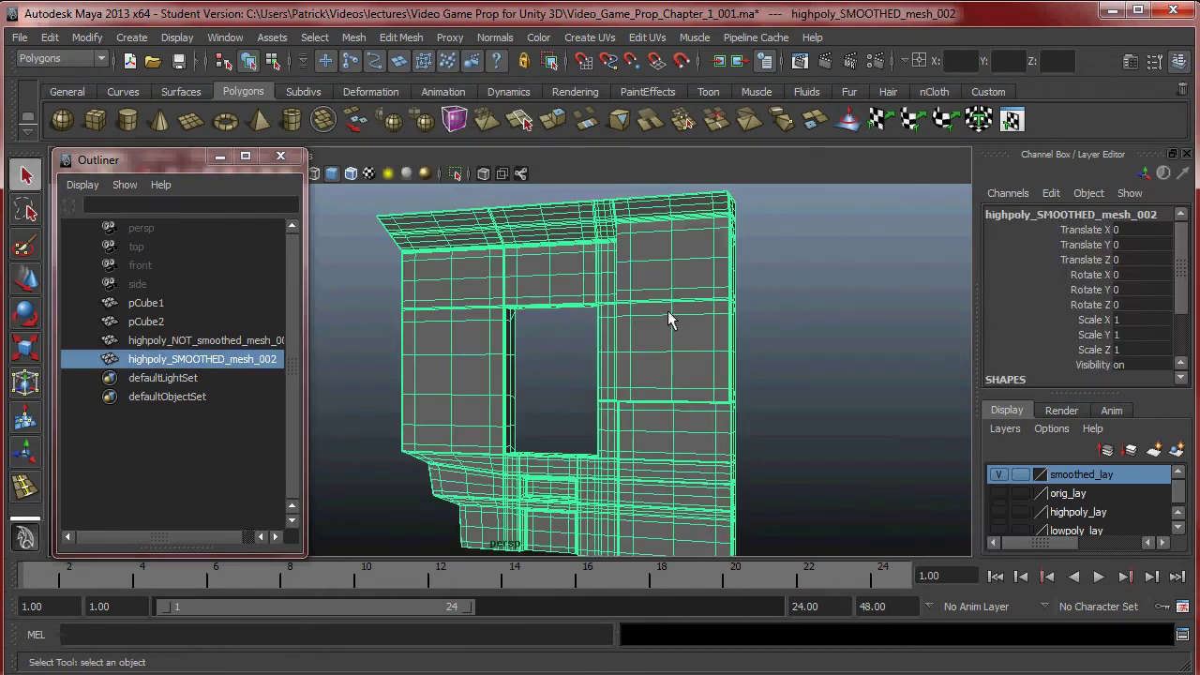
{"action": "key", "text": "g"}
{"action": "left_click", "coordinate": [773, 318]}
Step: Examine the smoothed wall mesh from the front and the sides, with and without its wireframe highlighted
{"action": "mouse_move", "coordinate": [671, 320]}
{"action": "left_mouse_down", "text": "alt"}
{"action": "mouse_move", "coordinate": [651, 304]}
{"action": "mouse_move", "coordinate": [654, 316]}
{"action": "left_mouse_up", "text": "alt"}
{"action": "left_click", "coordinate": [654, 315]}
{"action": "left_click_drag", "start_coordinate": [736, 307], "coordinate": [794, 323], "text": "alt"}
{"action": "left_click", "coordinate": [797, 317]}
{"action": "left_click_drag", "start_coordinate": [703, 327], "coordinate": [643, 317], "text": "alt"}
{"action": "left_click", "coordinate": [450, 267]}
{"action": "left_click", "coordinate": [747, 332]}
{"action": "left_click_drag", "start_coordinate": [747, 332], "coordinate": [645, 351], "text": "alt"}
{"action": "left_click", "coordinate": [589, 312]}
{"action": "key", "text": "ctrl+z"}
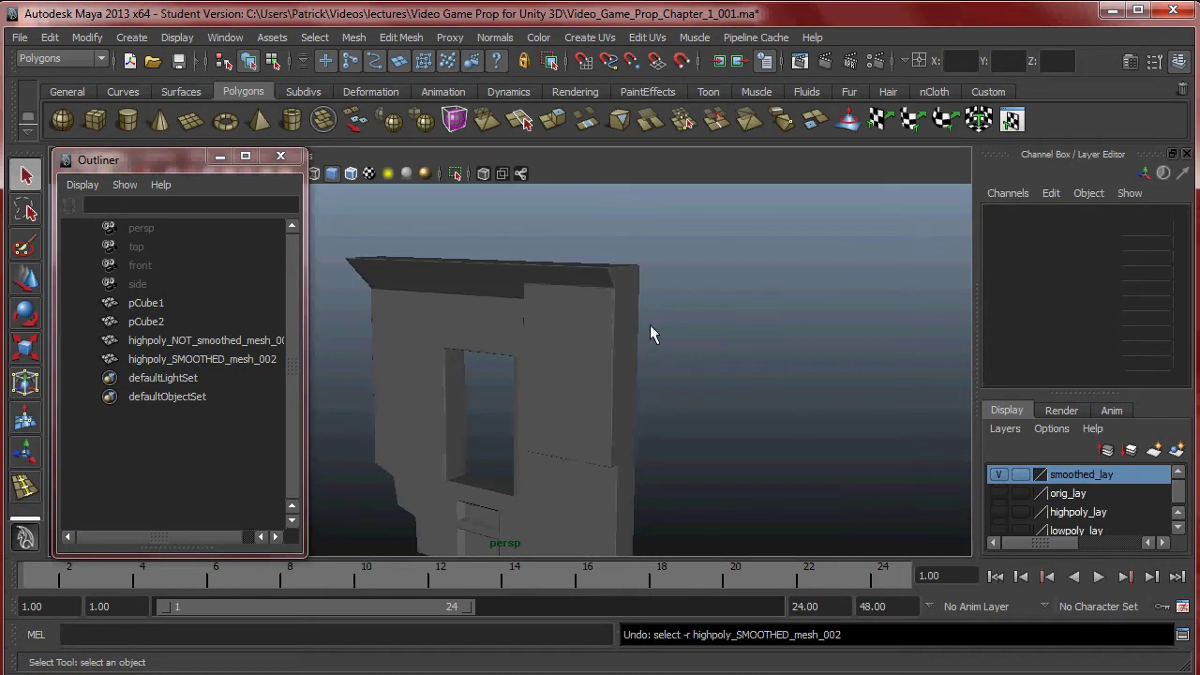
Step: Examine up close the vertices along the smoothed mesh's back edge, where the edge loops meet the open side
{"action": "left_click", "coordinate": [638, 346]}
{"action": "left_click_drag", "start_coordinate": [654, 353], "coordinate": [586, 355], "text": "alt"}
{"action": "right_click_drag", "start_coordinate": [585, 355], "coordinate": [937, 390], "text": "alt"}
{"action": "middle_click_drag", "start_coordinate": [600, 253], "coordinate": [626, 353], "text": "alt"}
{"action": "left_click_drag", "start_coordinate": [626, 352], "coordinate": [689, 338], "text": "alt"}
{"action": "middle_click_drag", "start_coordinate": [689, 337], "coordinate": [761, 344], "text": "alt"}
{"action": "left_click_drag", "start_coordinate": [761, 345], "coordinate": [684, 320], "text": "alt"}
{"action": "right_click_drag", "start_coordinate": [684, 320], "coordinate": [825, 281], "text": "alt"}
{"action": "middle_click_drag", "start_coordinate": [825, 282], "coordinate": [715, 348], "text": "alt"}
{"action": "right_click_drag", "start_coordinate": [715, 348], "coordinate": [559, 333], "text": "alt"}
{"action": "key", "text": "1"}
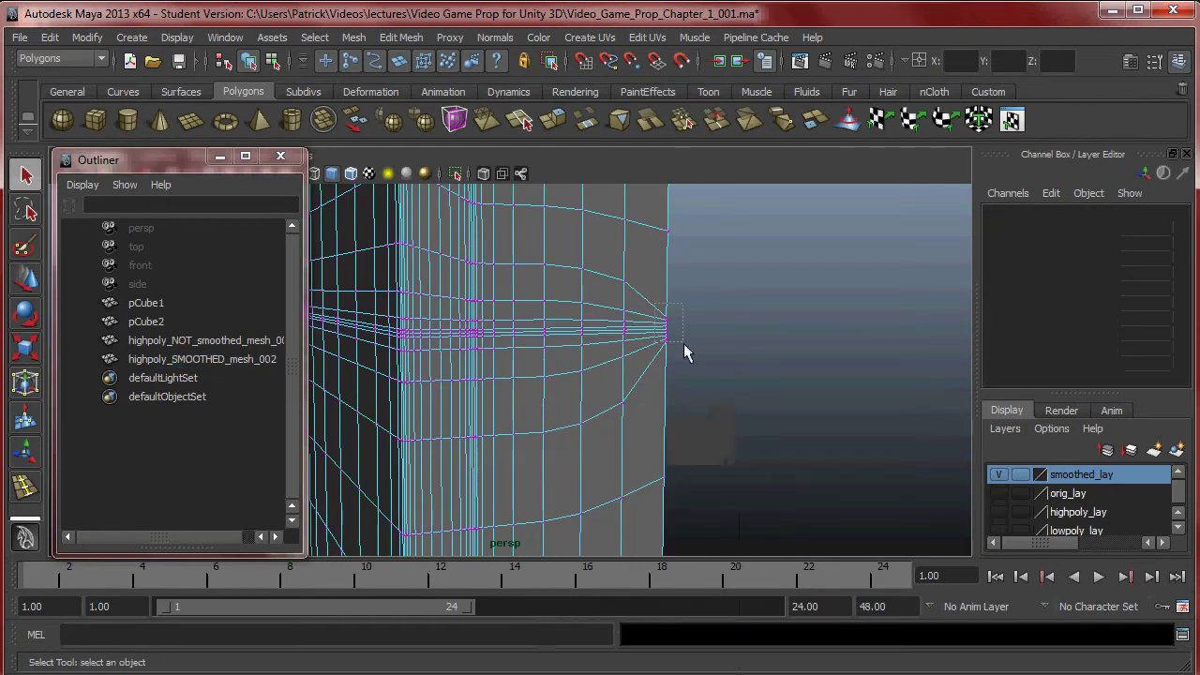
{"action": "left_click_drag", "start_coordinate": [677, 336], "coordinate": [695, 360]}
{"action": "mouse_move", "coordinate": [699, 364]}
{"action": "right_mouse_down", "text": "alt"}
{"action": "mouse_move", "coordinate": [755, 362]}
{"action": "mouse_move", "coordinate": [807, 314]}
{"action": "mouse_move", "coordinate": [727, 309]}
{"action": "mouse_move", "coordinate": [662, 337]}
{"action": "right_mouse_up", "text": "alt"}
{"action": "left_click_drag", "start_coordinate": [371, 245], "coordinate": [760, 268], "text": "alt"}
{"action": "right_click_drag", "start_coordinate": [761, 268], "coordinate": [699, 301], "text": "alt"}
{"action": "left_click_drag", "start_coordinate": [700, 301], "coordinate": [663, 297], "text": "alt"}
Step: Undo the vertex selection and both Smooth operations on highpoly_SMOOTHED_mesh_002
{"action": "key", "text": "ctrl+z"}
{"action": "key", "text": "ctrl+z"}
{"action": "key", "text": "ctrl+z"}
{"action": "key", "text": "ctrl+z"}
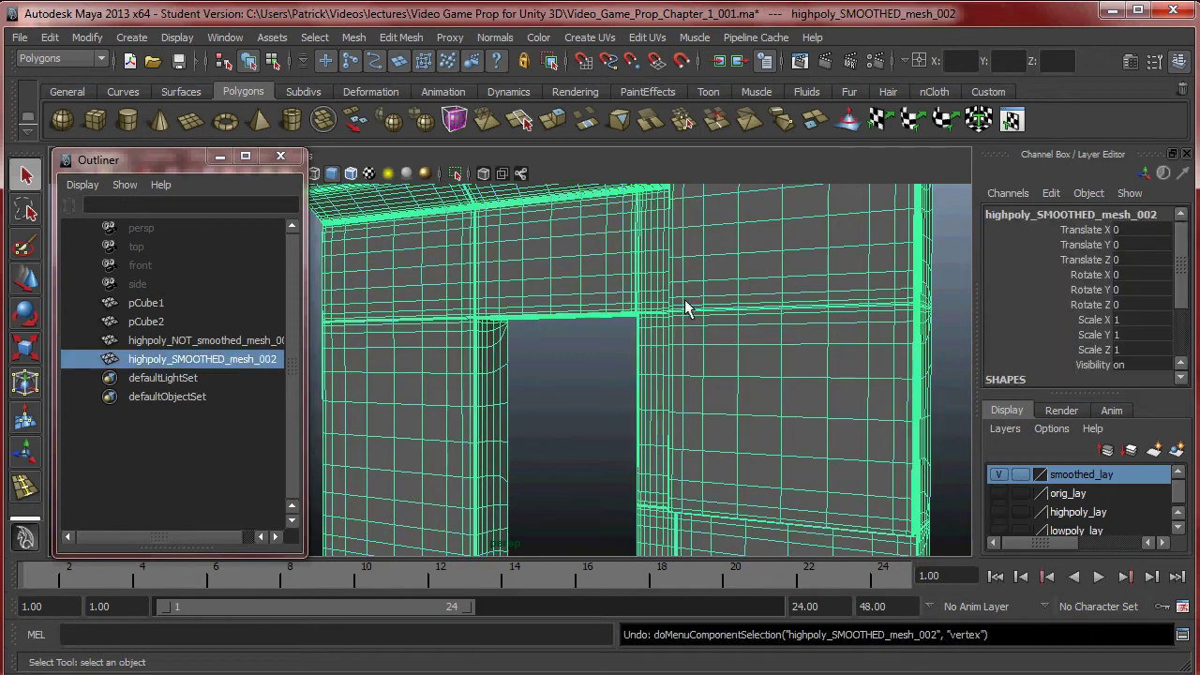
{"action": "key", "text": "ctrl+z"}
{"action": "key", "text": "ctrl+z"}
{"action": "key", "text": "ctrl+z"}
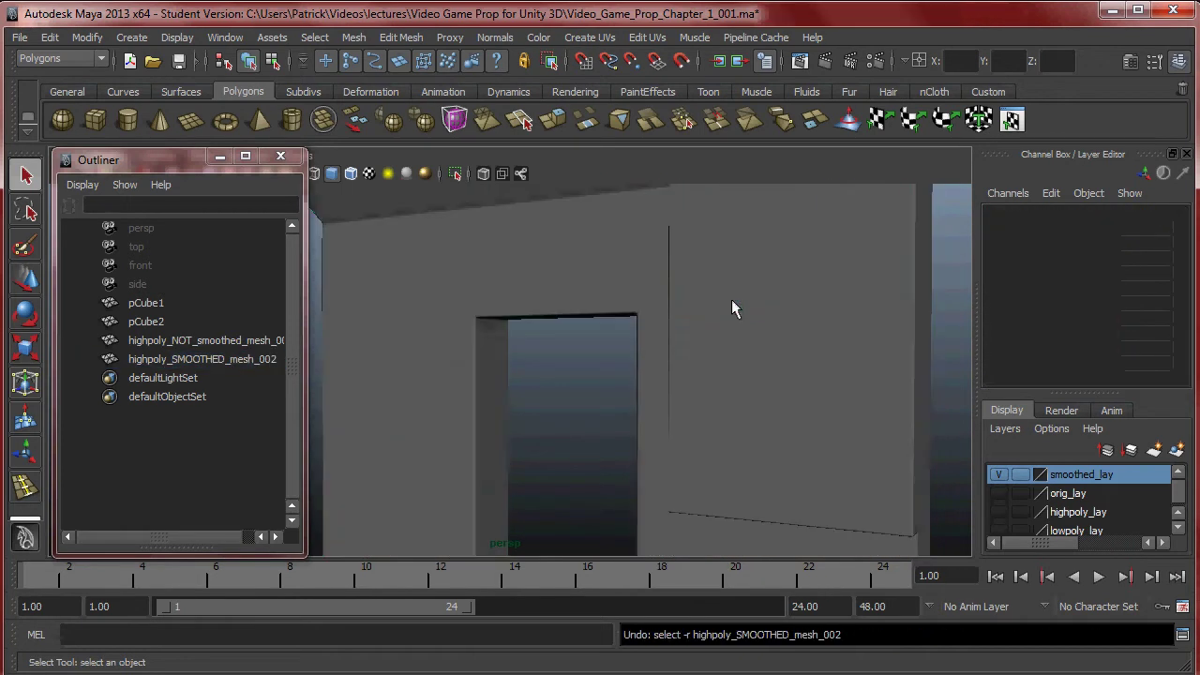
Step: Freeze and reset the transformations of the unsmoothed highpoly_SMOOTHED_mesh_002
{"action": "right_click_drag", "start_coordinate": [734, 307], "coordinate": [421, 272], "text": "alt"}
{"action": "left_click_drag", "start_coordinate": [422, 271], "coordinate": [543, 324], "text": "alt"}
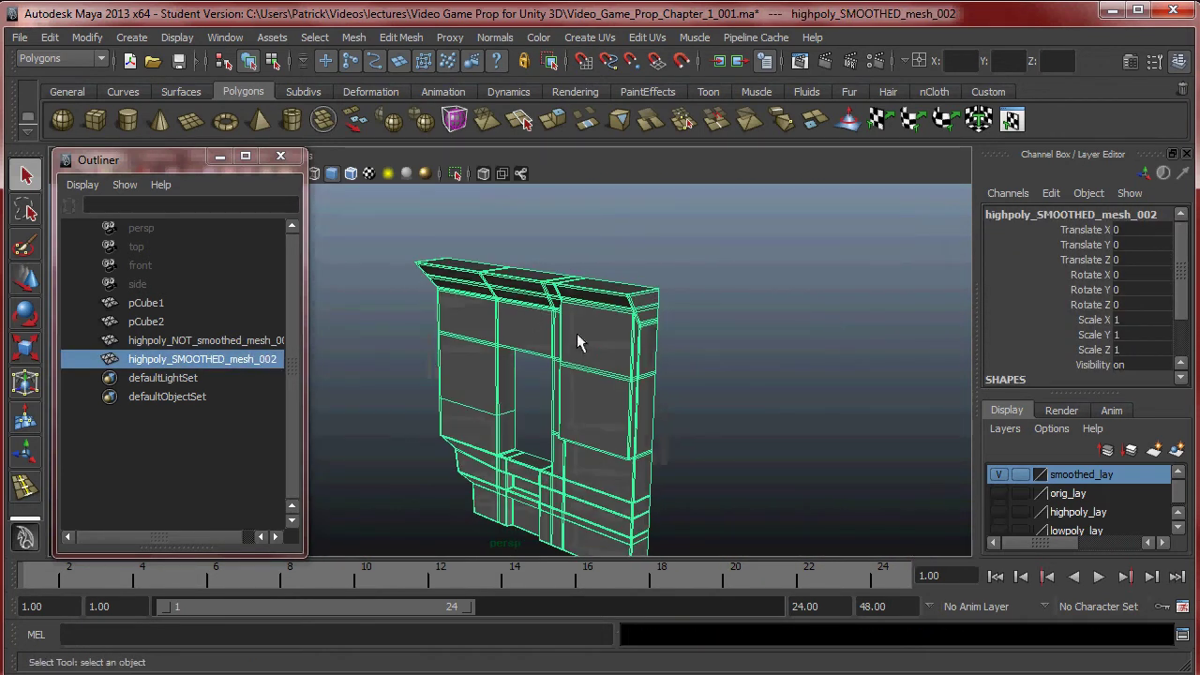
{"action": "left_click_drag", "start_coordinate": [667, 365], "coordinate": [567, 357], "text": "alt"}
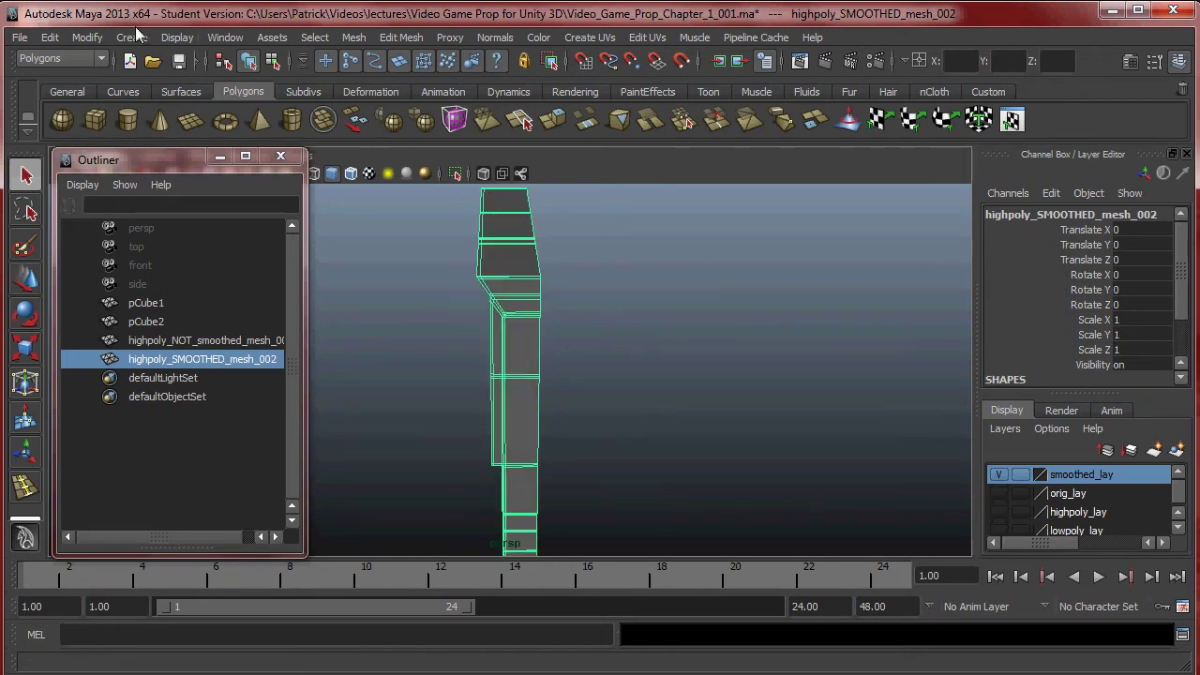
{"action": "left_click", "coordinate": [86, 37]}
{"action": "left_click", "coordinate": [155, 100]}
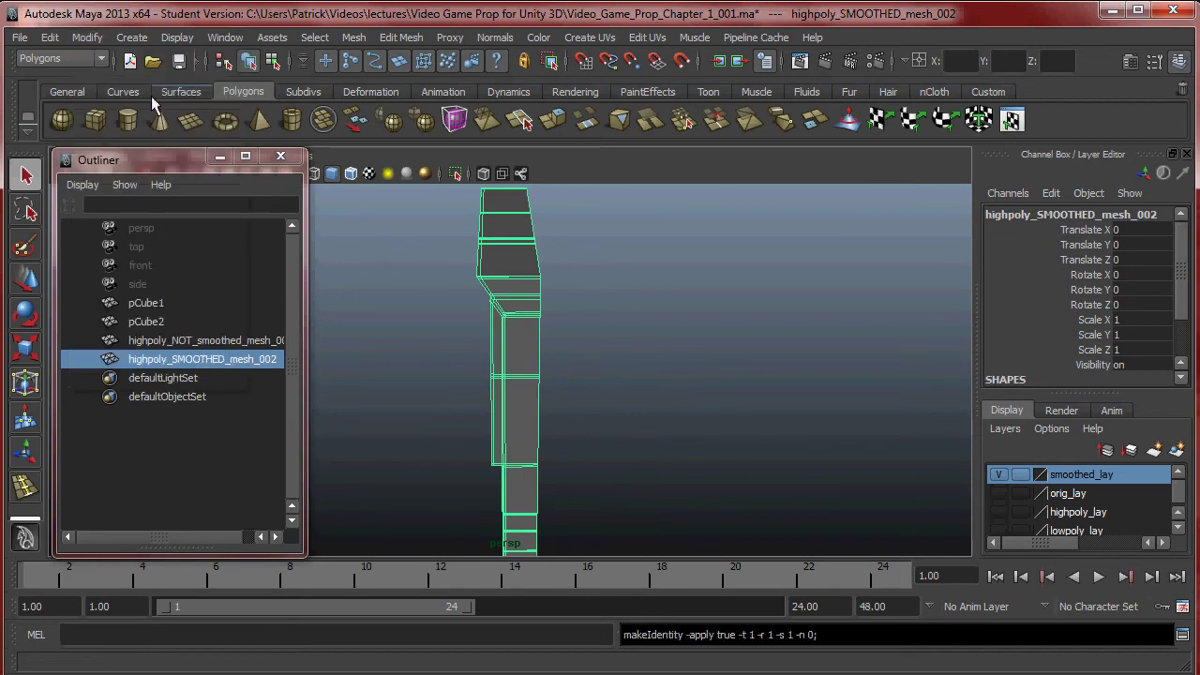
{"action": "left_click", "coordinate": [86, 37]}
{"action": "left_click", "coordinate": [139, 93]}
Step: Check the mesh's pivot and back edge against the grid's centre line in the side view
{"action": "key", "text": "w"}
{"action": "left_click_drag", "start_coordinate": [532, 319], "coordinate": [452, 355], "text": "alt"}
{"action": "key", "text": "space"}
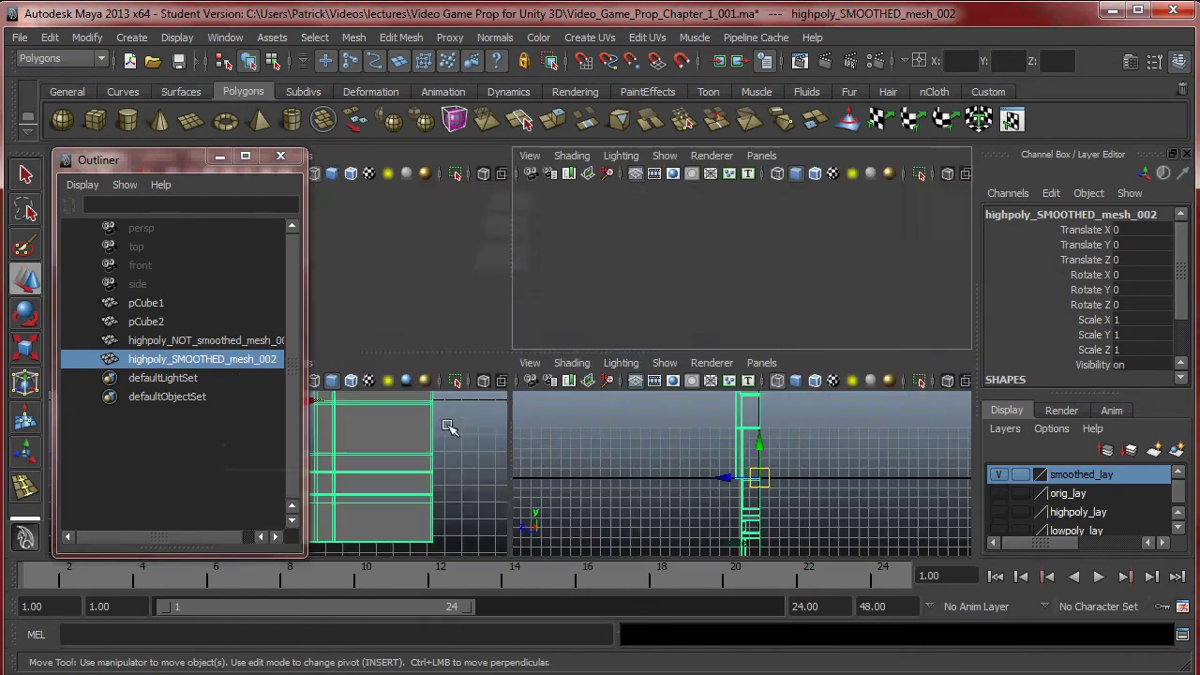
{"action": "key", "text": "space"}
{"action": "middle_click_drag", "start_coordinate": [706, 330], "coordinate": [734, 410], "text": "alt"}
{"action": "right_click_drag", "start_coordinate": [734, 409], "coordinate": [622, 370], "text": "alt"}
{"action": "middle_click_drag", "start_coordinate": [623, 370], "coordinate": [600, 309], "text": "alt"}
{"action": "right_click_drag", "start_coordinate": [600, 310], "coordinate": [609, 357], "text": "alt"}
{"action": "middle_click_drag", "start_coordinate": [553, 254], "coordinate": [568, 297], "text": "alt"}
{"action": "middle_click_drag", "start_coordinate": [605, 345], "coordinate": [585, 310], "text": "alt"}
{"action": "key", "text": "space"}
{"action": "key", "text": "space"}
{"action": "mouse_move", "coordinate": [684, 281]}
{"action": "left_mouse_down", "text": "alt"}
{"action": "mouse_move", "coordinate": [649, 306]}
{"action": "mouse_move", "coordinate": [672, 291]}
{"action": "left_mouse_up", "text": "alt"}
Step: Create one mirrored copy of the mesh with Duplicate Special, using a scale of 1, 1, -1
{"action": "left_click", "coordinate": [49, 36]}
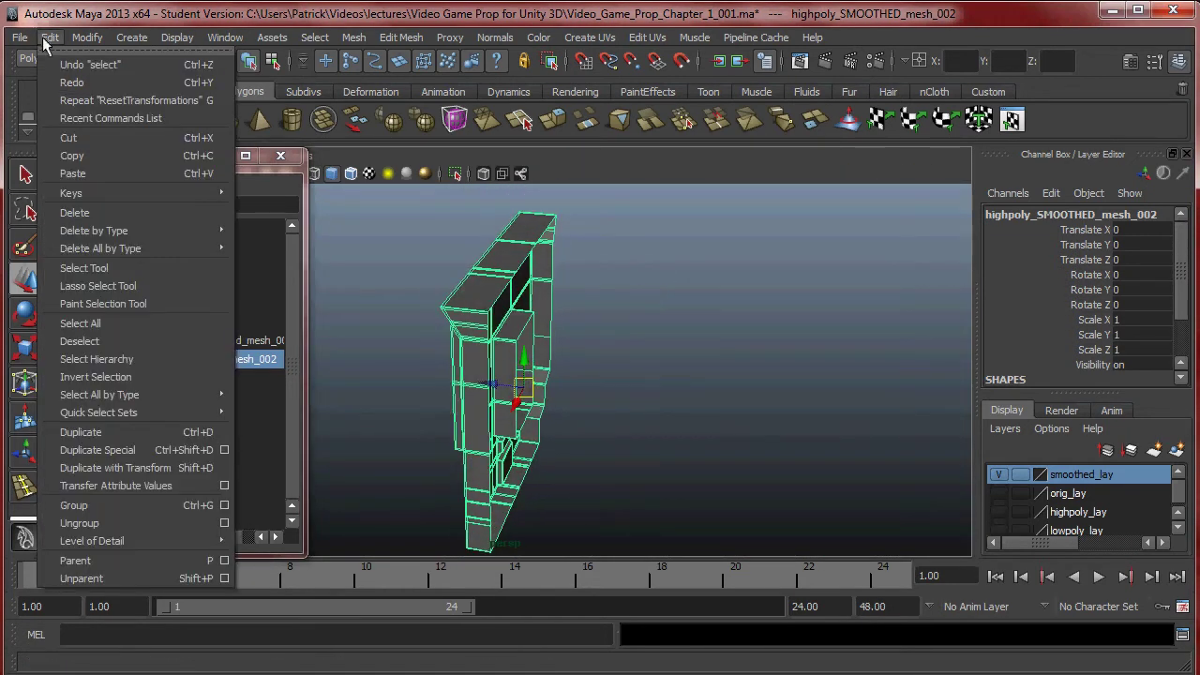
{"action": "left_click", "coordinate": [225, 450]}
{"action": "left_click_drag", "start_coordinate": [875, 256], "coordinate": [796, 261]}
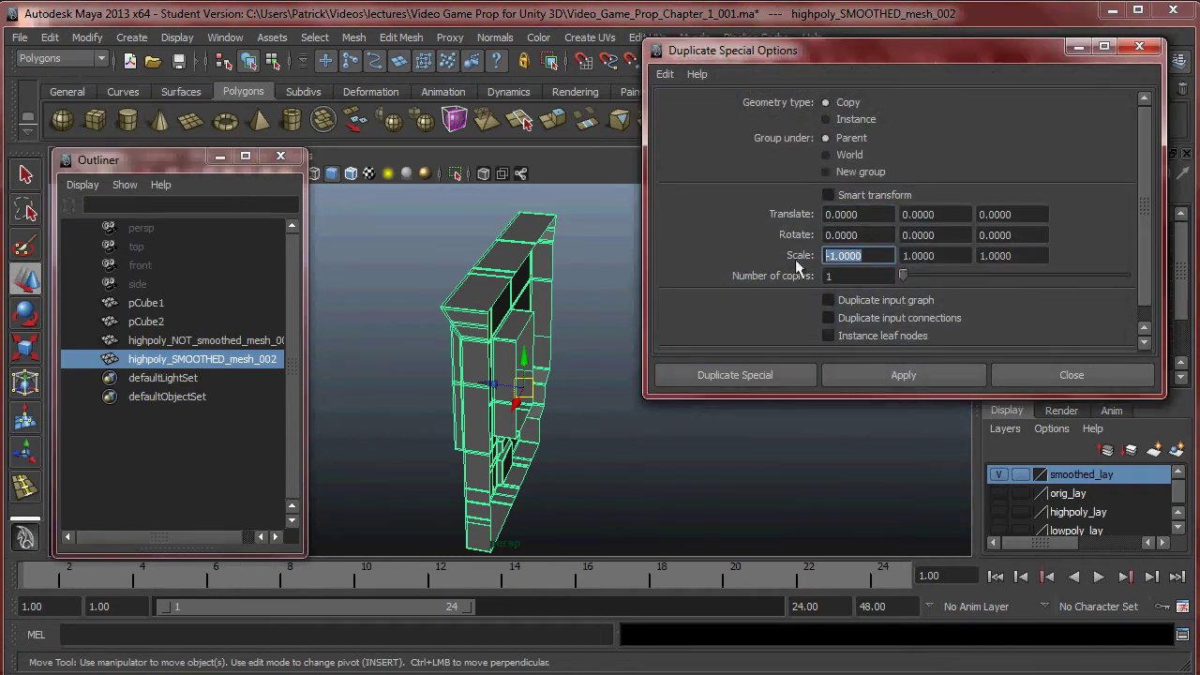
{"action": "type", "text": "1"}
{"action": "left_click_drag", "start_coordinate": [527, 383], "coordinate": [621, 386], "text": "alt"}
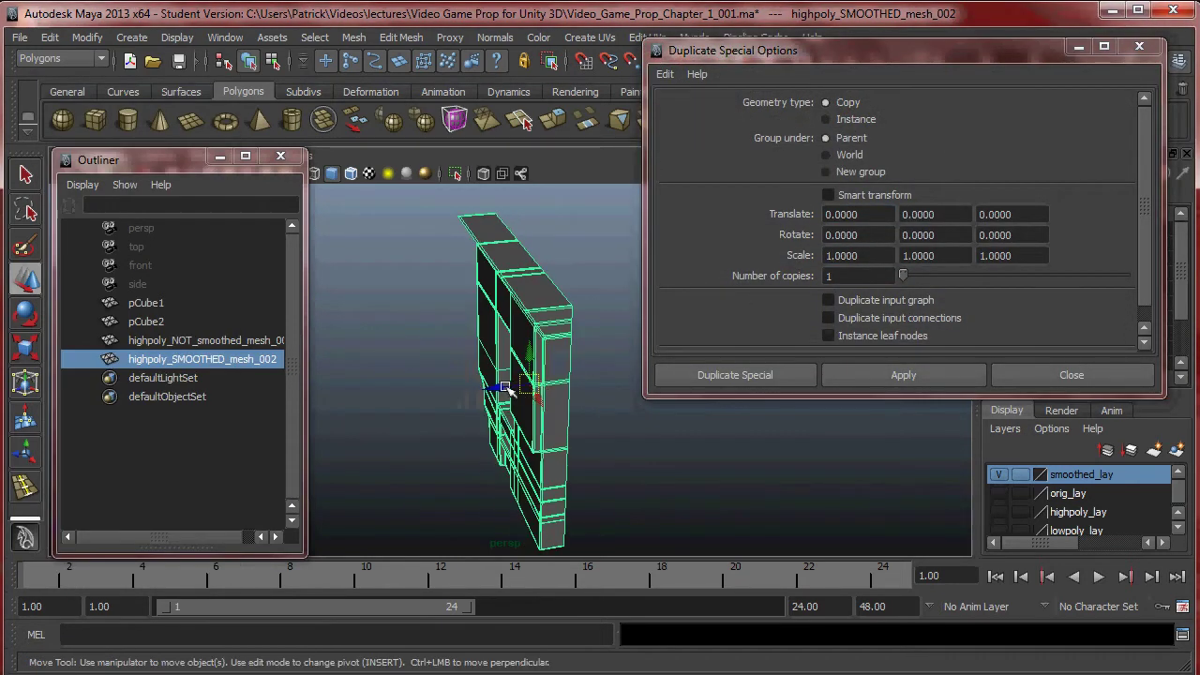
{"action": "left_click_drag", "start_coordinate": [1029, 257], "coordinate": [914, 274]}
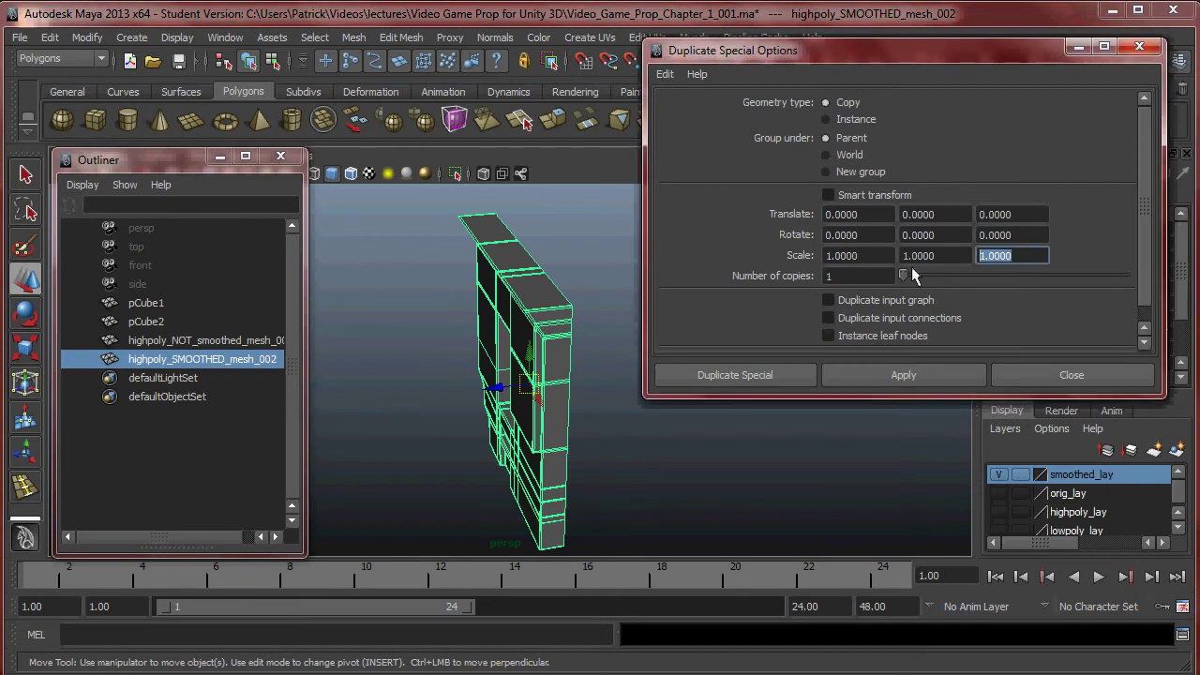
{"action": "left_click", "coordinate": [875, 378]}
{"action": "left_click_drag", "start_coordinate": [520, 369], "coordinate": [689, 441], "text": "alt"}
{"action": "left_click", "coordinate": [595, 436]}
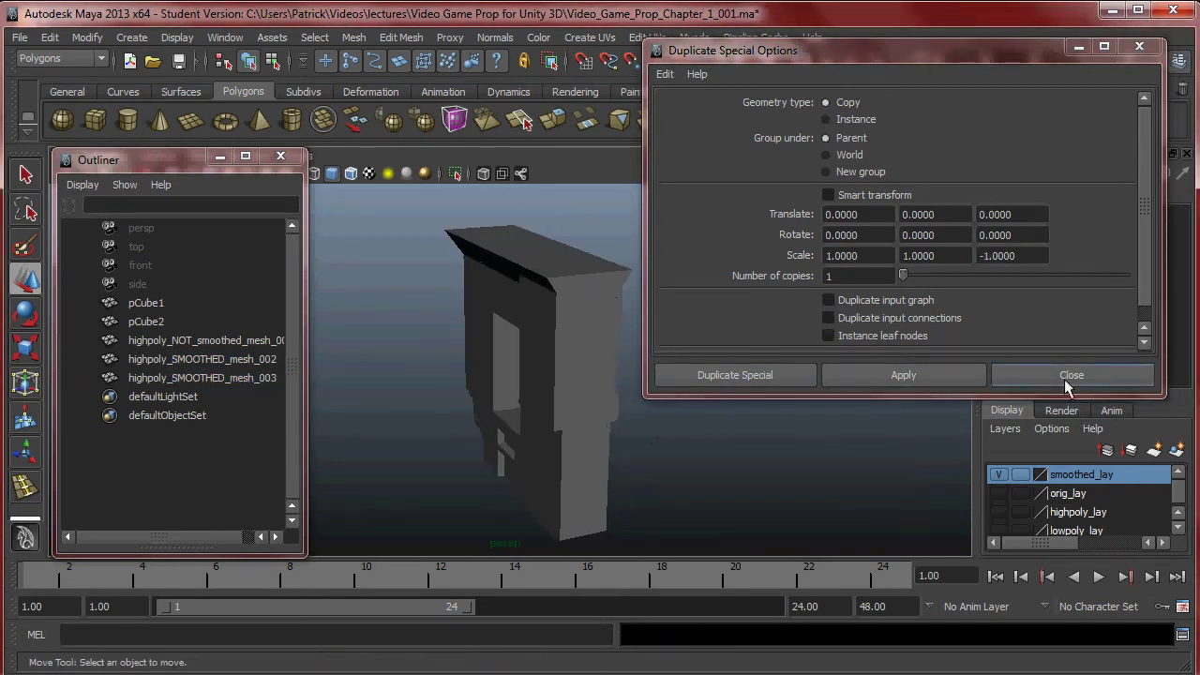
{"action": "left_click", "coordinate": [1068, 375]}
Step: Combine highpoly_SMOOTHED_mesh_002 and highpoly_SMOOTHED_mesh_003 into a single mesh
{"action": "left_click_drag", "start_coordinate": [748, 369], "coordinate": [661, 351], "text": "alt"}
{"action": "left_click_drag", "start_coordinate": [610, 354], "coordinate": [642, 396]}
{"action": "scroll", "coordinate": [612, 399], "scroll_direction": "up", "scroll_amount": 1}
{"action": "right_click_drag", "start_coordinate": [642, 393], "coordinate": [597, 378], "text": "alt"}
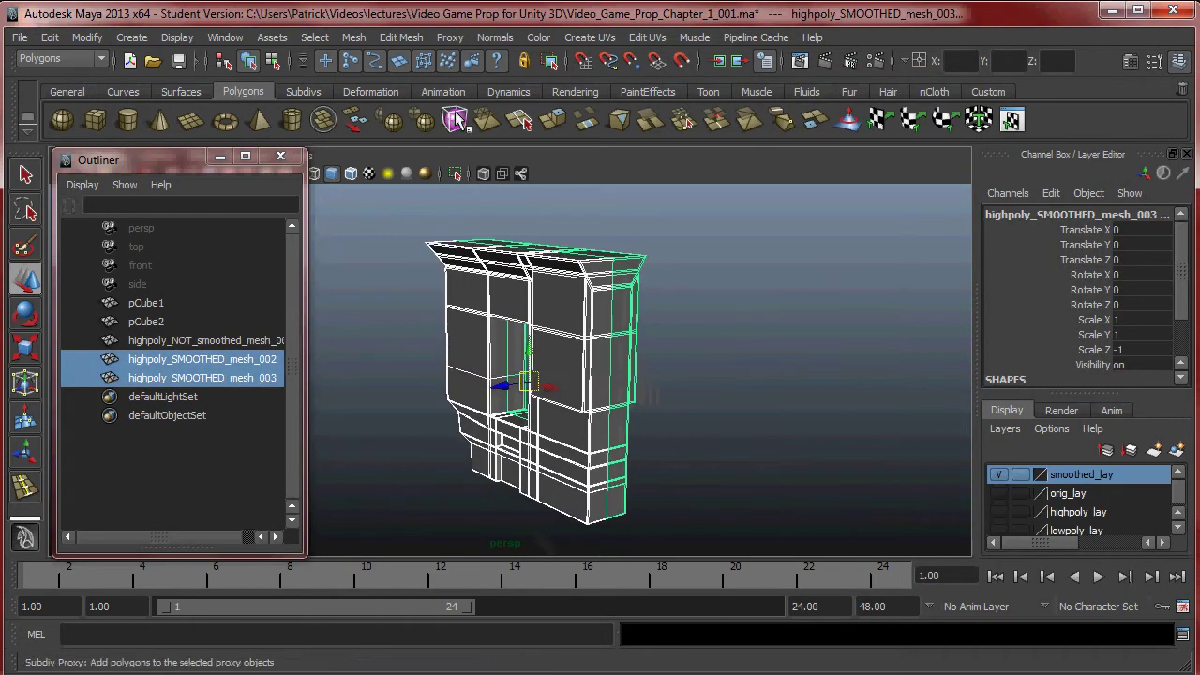
{"action": "left_click", "coordinate": [352, 37]}
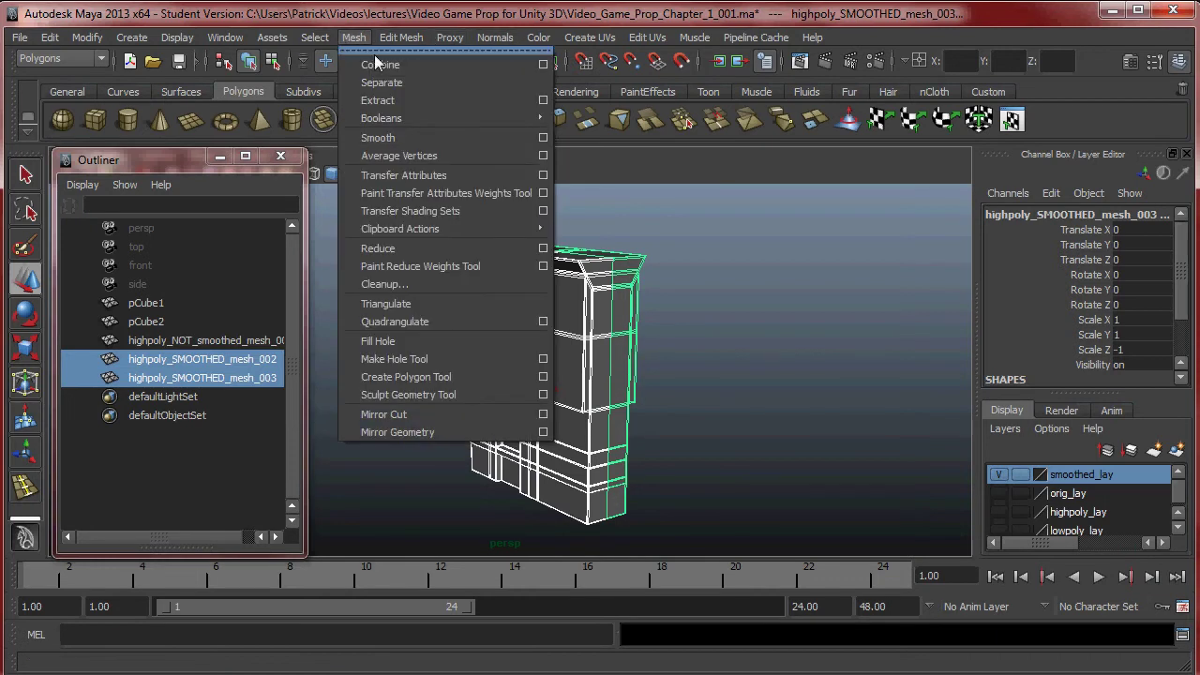
{"action": "left_click_drag", "start_coordinate": [649, 269], "coordinate": [744, 307]}
{"action": "key", "text": "ctrl+z"}
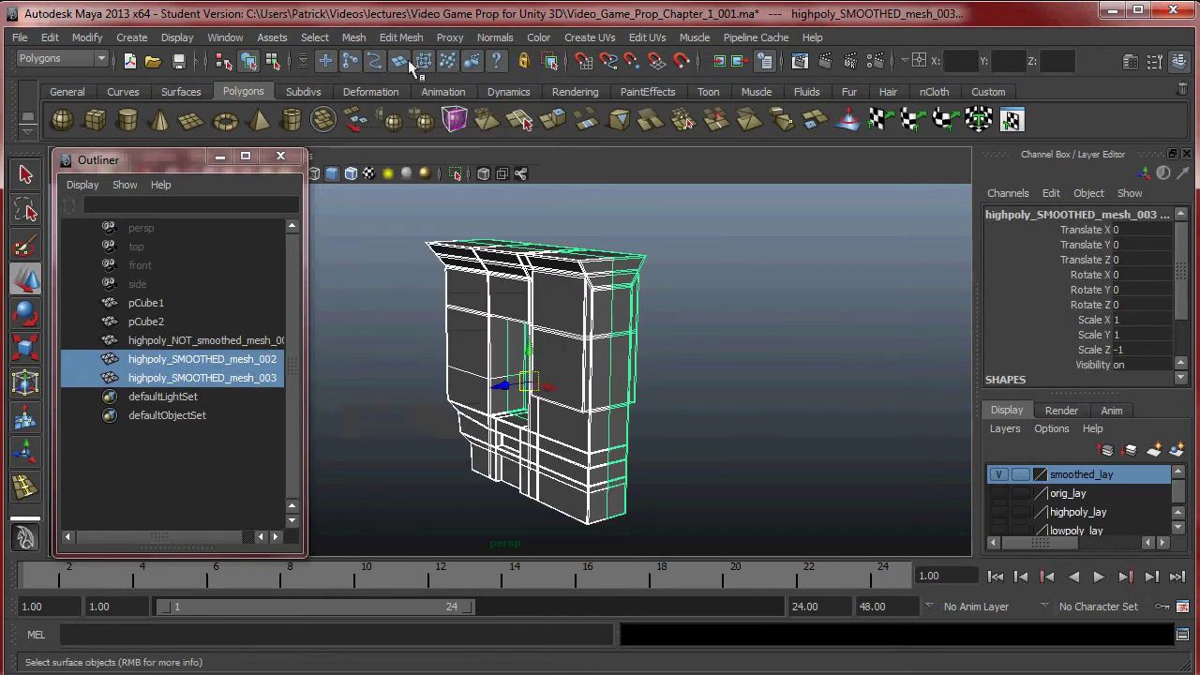
{"action": "left_click", "coordinate": [354, 38]}
Step: Merge all vertices of the combined mesh using a threshold of 0.001
{"action": "right_click_drag", "start_coordinate": [600, 325], "coordinate": [548, 324]}
{"action": "left_click_drag", "start_coordinate": [655, 339], "coordinate": [569, 331], "text": "alt"}
{"action": "right_click_drag", "start_coordinate": [568, 331], "coordinate": [531, 326], "text": "alt"}
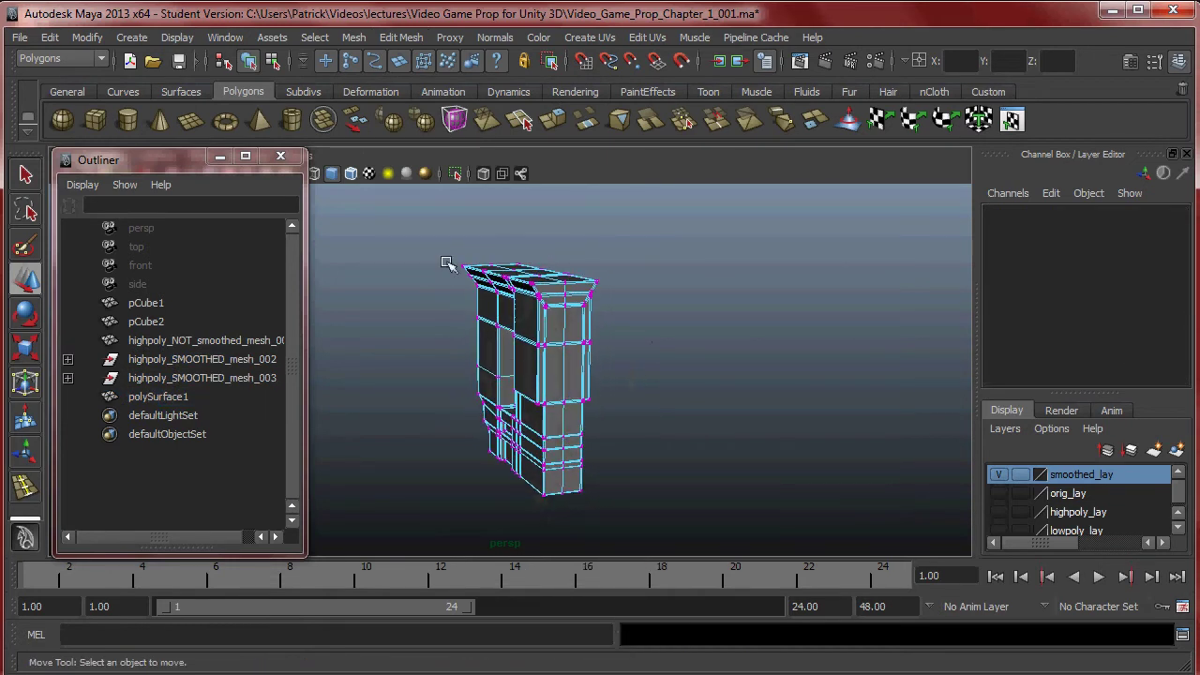
{"action": "left_click_drag", "start_coordinate": [413, 225], "coordinate": [706, 557]}
{"action": "right_click_drag", "start_coordinate": [571, 412], "coordinate": [665, 418], "text": "alt"}
{"action": "left_click_drag", "start_coordinate": [665, 418], "coordinate": [733, 396], "text": "alt"}
{"action": "right_click_drag", "start_coordinate": [733, 396], "coordinate": [650, 345], "text": "alt"}
{"action": "left_click_drag", "start_coordinate": [650, 345], "coordinate": [450, 262], "text": "alt"}
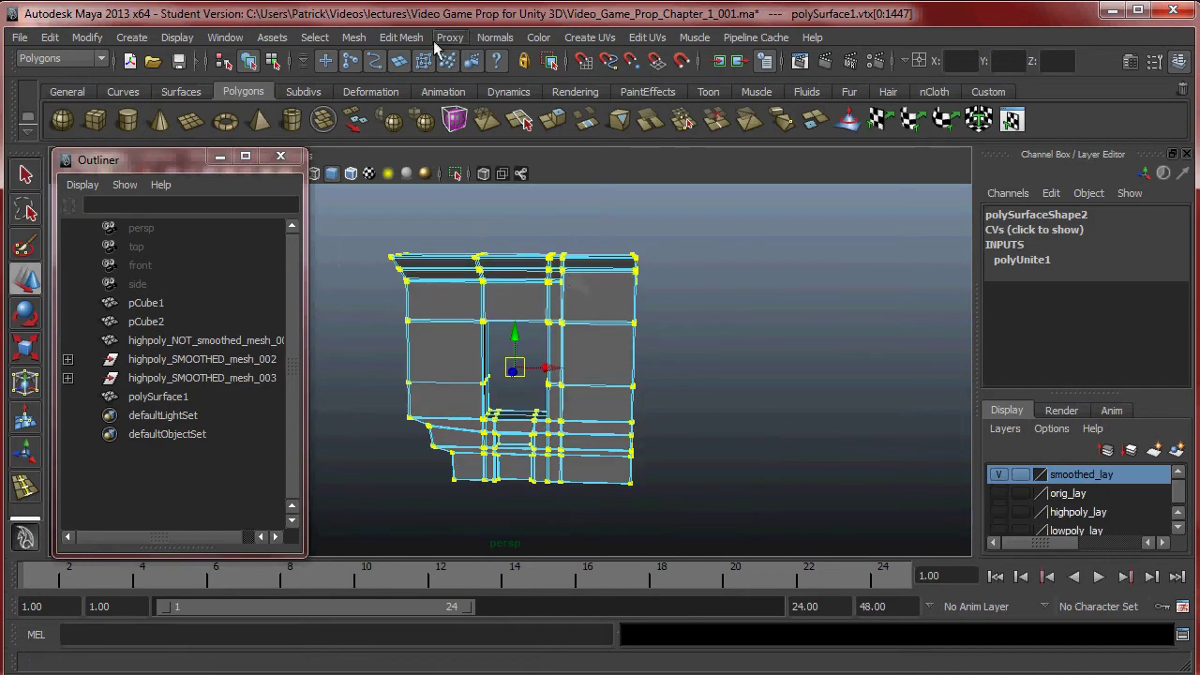
{"action": "left_click", "coordinate": [401, 38]}
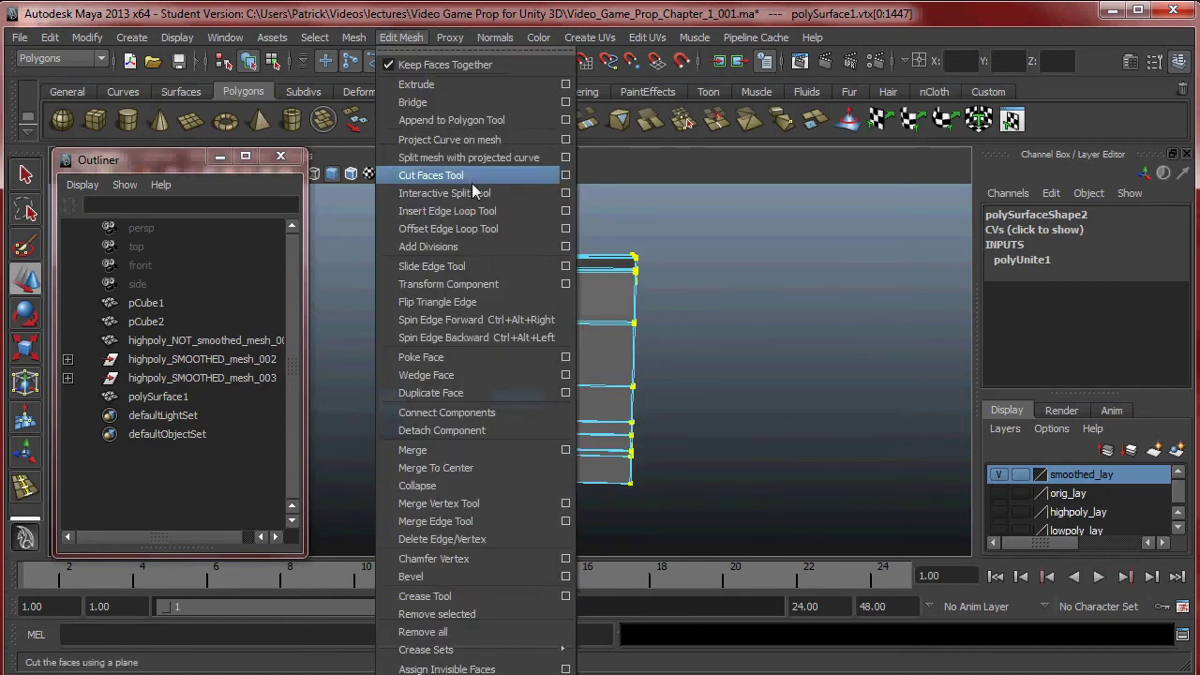
{"action": "left_click", "coordinate": [565, 450]}
{"action": "type", "text": ".001"}
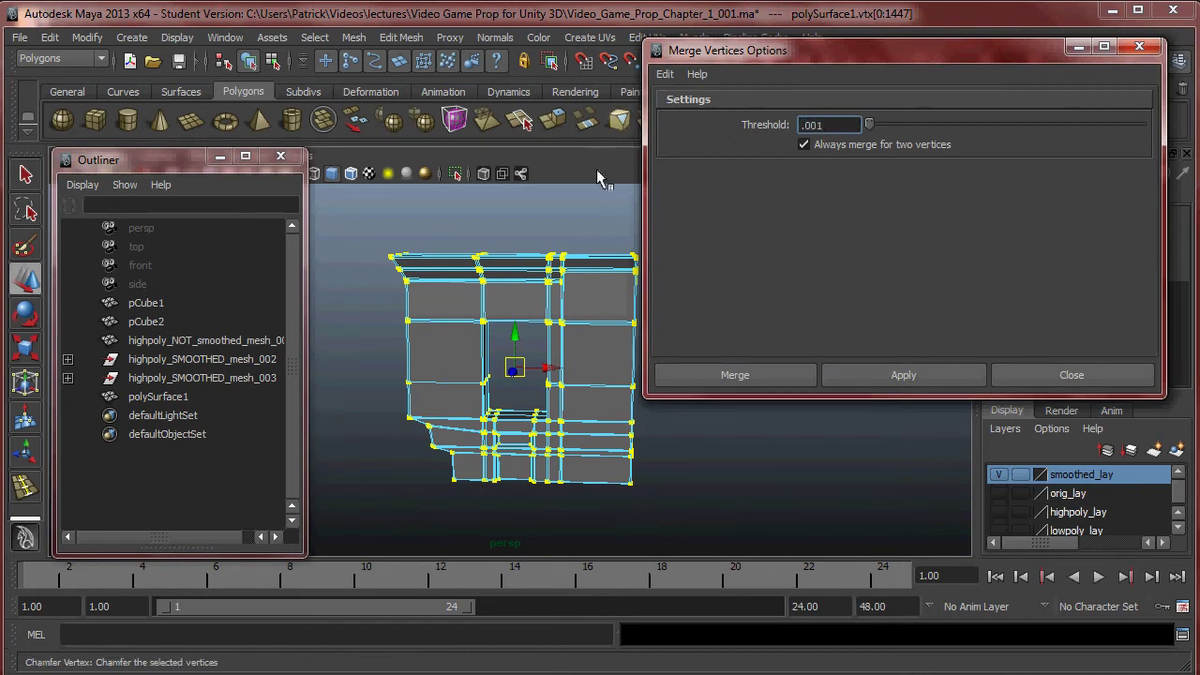
{"action": "scroll", "coordinate": [522, 462], "scroll_direction": "up", "scroll_amount": 10}
{"action": "left_click_drag", "start_coordinate": [522, 462], "coordinate": [528, 397], "text": "alt"}
{"action": "scroll", "coordinate": [573, 397], "scroll_direction": "down", "scroll_amount": 3}
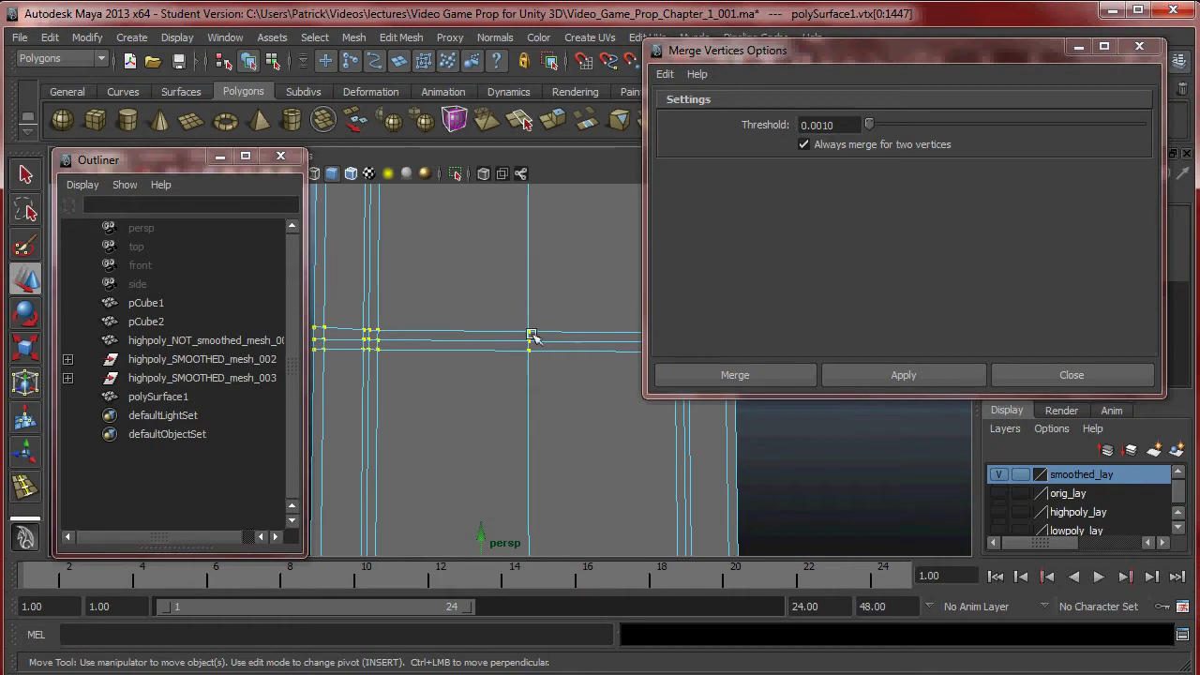
{"action": "mouse_move", "coordinate": [496, 314]}
{"action": "left_mouse_down", "text": "alt"}
{"action": "mouse_move", "coordinate": [571, 325]}
{"action": "mouse_move", "coordinate": [469, 399]}
{"action": "mouse_move", "coordinate": [513, 322]}
{"action": "left_mouse_up", "text": "alt"}
{"action": "right_click_drag", "start_coordinate": [513, 321], "coordinate": [717, 384], "text": "alt"}
{"action": "left_click_drag", "start_coordinate": [548, 355], "coordinate": [561, 329], "text": "alt"}
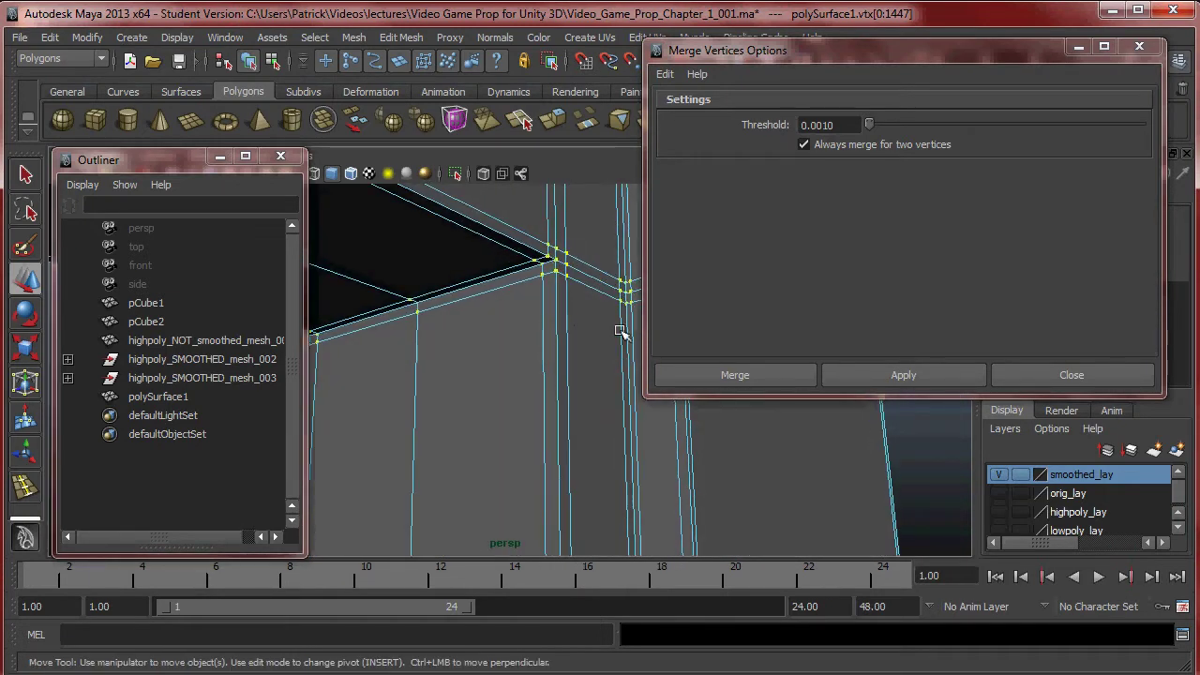
{"action": "left_click", "coordinate": [906, 375]}
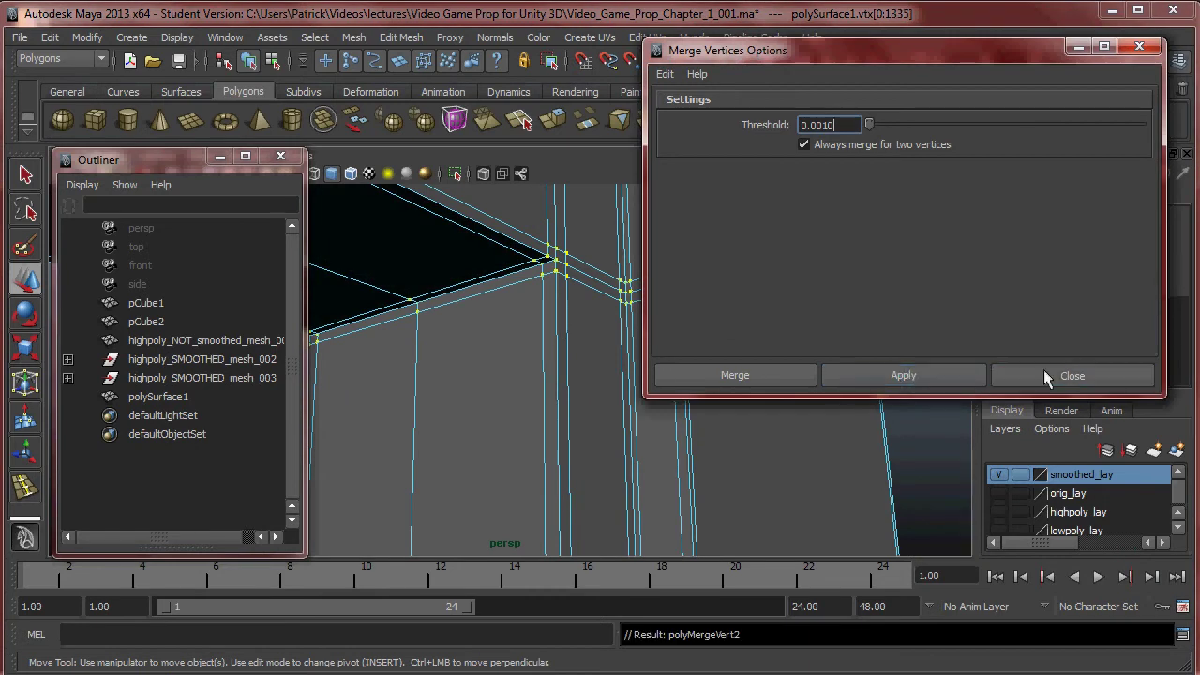
{"action": "left_click", "coordinate": [1043, 372]}
Step: Preview the merged mesh smoothed, examine the joined sides along the middle seam, and return it to the unsmoothed display
{"action": "key", "text": "3"}
{"action": "left_click_drag", "start_coordinate": [692, 369], "coordinate": [640, 347], "text": "alt"}
{"action": "right_click_drag", "start_coordinate": [691, 326], "coordinate": [772, 292]}
{"action": "left_click", "coordinate": [871, 363]}
{"action": "scroll", "coordinate": [867, 365], "scroll_direction": "down", "scroll_amount": 5}
{"action": "left_click", "coordinate": [636, 398]}
{"action": "left_click_drag", "start_coordinate": [635, 400], "coordinate": [637, 343], "text": "alt"}
{"action": "key", "text": "1"}
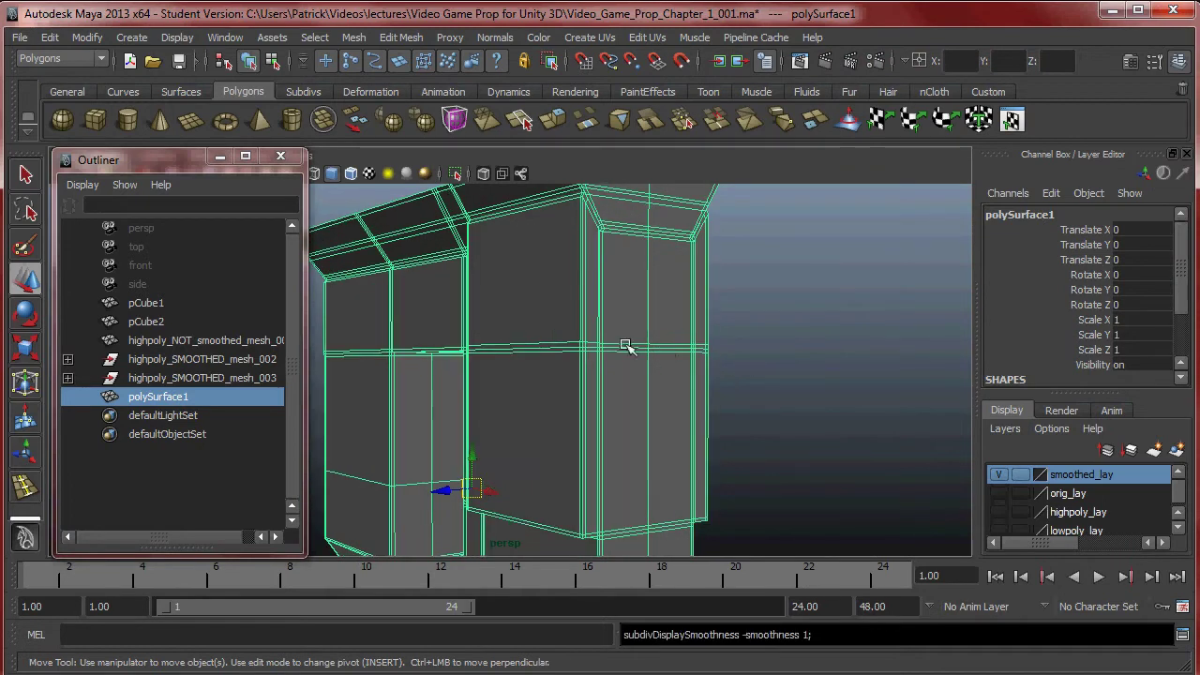
{"action": "right_click_drag", "start_coordinate": [770, 357], "coordinate": [695, 358], "text": "alt"}
{"action": "left_click_drag", "start_coordinate": [695, 358], "coordinate": [742, 344], "text": "alt"}
{"action": "right_click_drag", "start_coordinate": [741, 344], "coordinate": [692, 340], "text": "alt"}
{"action": "middle_click_drag", "start_coordinate": [692, 340], "coordinate": [690, 315], "text": "alt"}
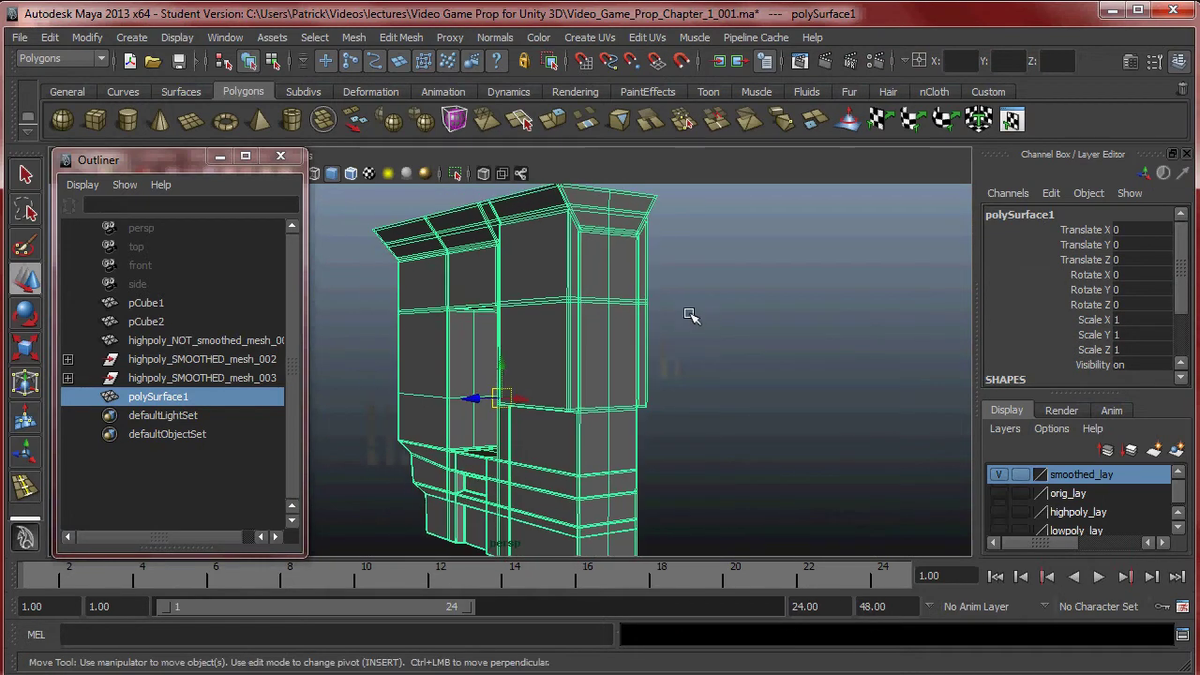
{"action": "left_click", "coordinate": [689, 314]}
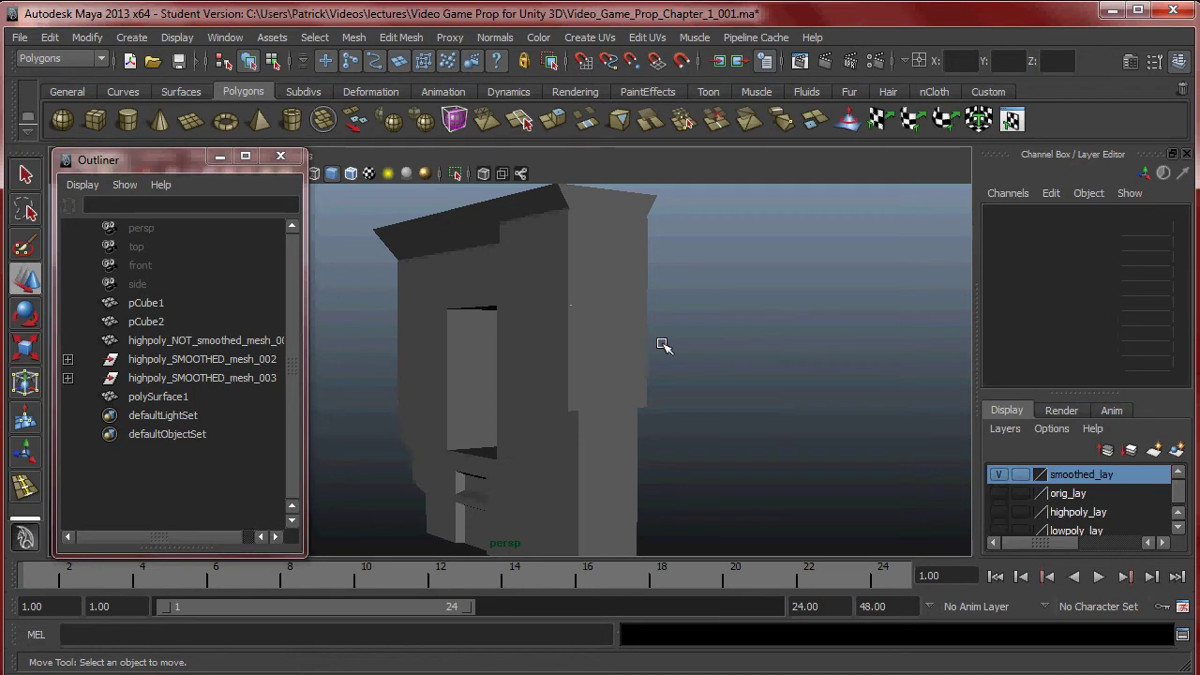
Step: Delete all construction history in the scene, including that of the combined mesh polySurface1
{"action": "left_click_drag", "start_coordinate": [700, 368], "coordinate": [506, 320]}
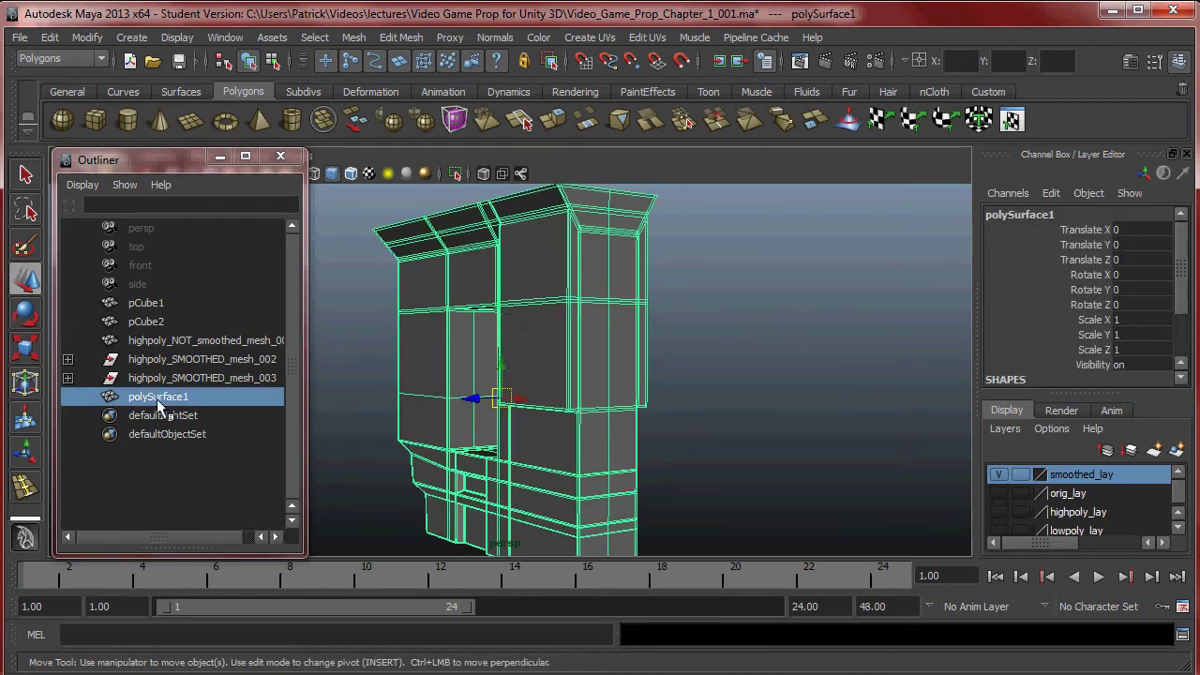
{"action": "left_click", "coordinate": [49, 36]}
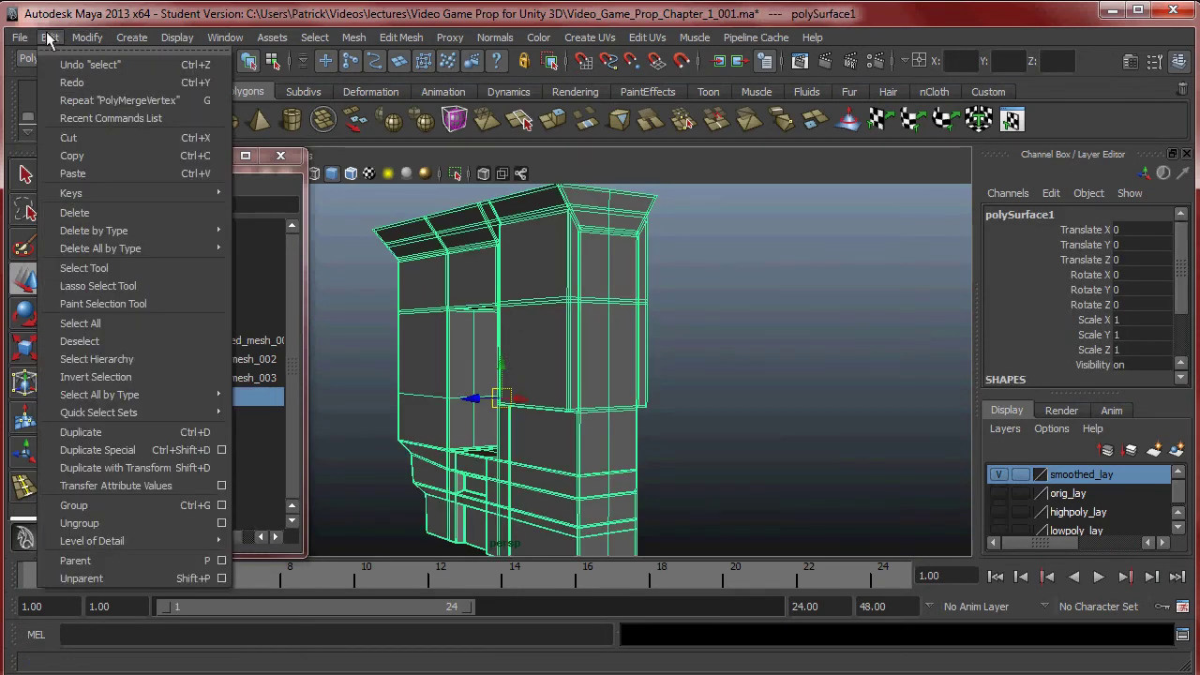
{"action": "mouse_move", "coordinate": [148, 247]}
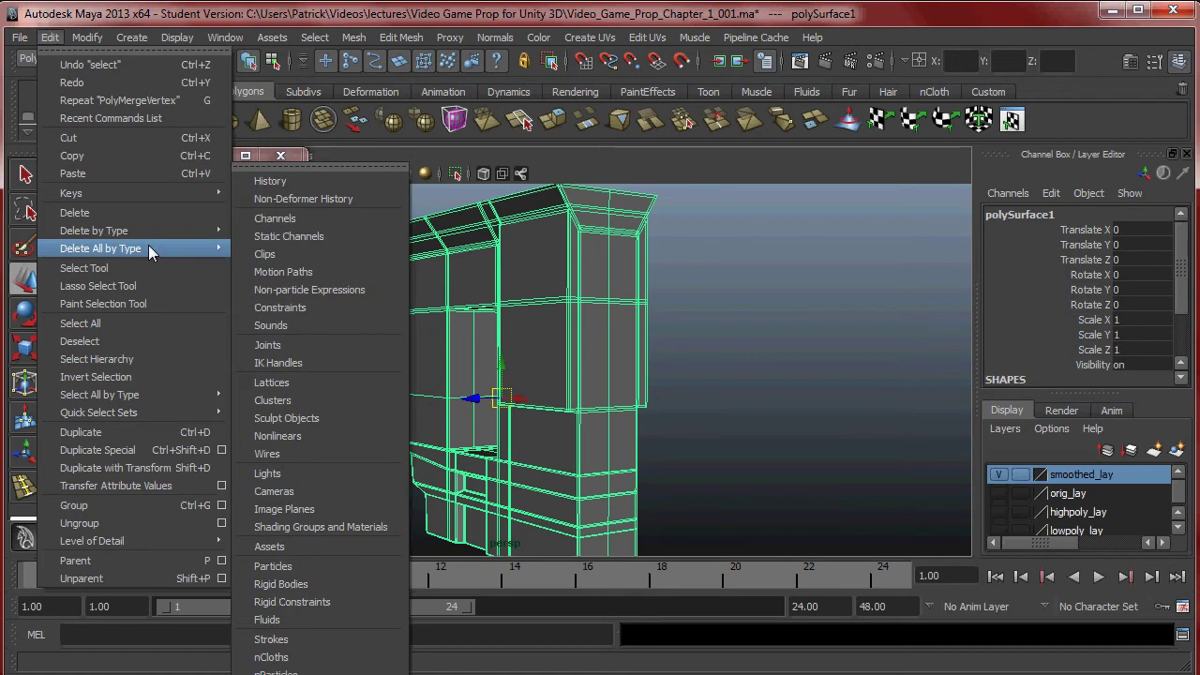
{"action": "left_click", "coordinate": [279, 198]}
Step: Delete the leftover group nodes highpoly_SMOOTHED_mesh_002 and highpoly_SMOOTHED_mesh_003
{"action": "left_click_drag", "start_coordinate": [166, 377], "coordinate": [169, 366]}
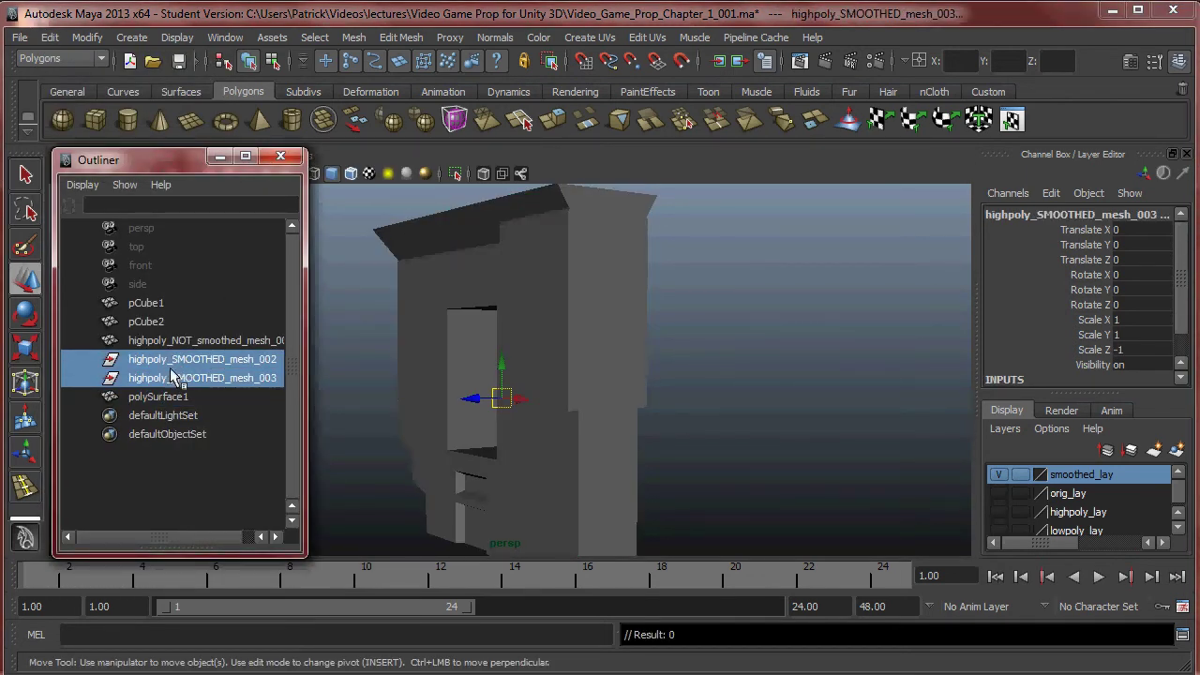
{"action": "left_click", "coordinate": [182, 378]}
{"action": "key", "text": "Delete"}
{"action": "left_click", "coordinate": [182, 364]}
{"action": "key", "text": "Delete"}
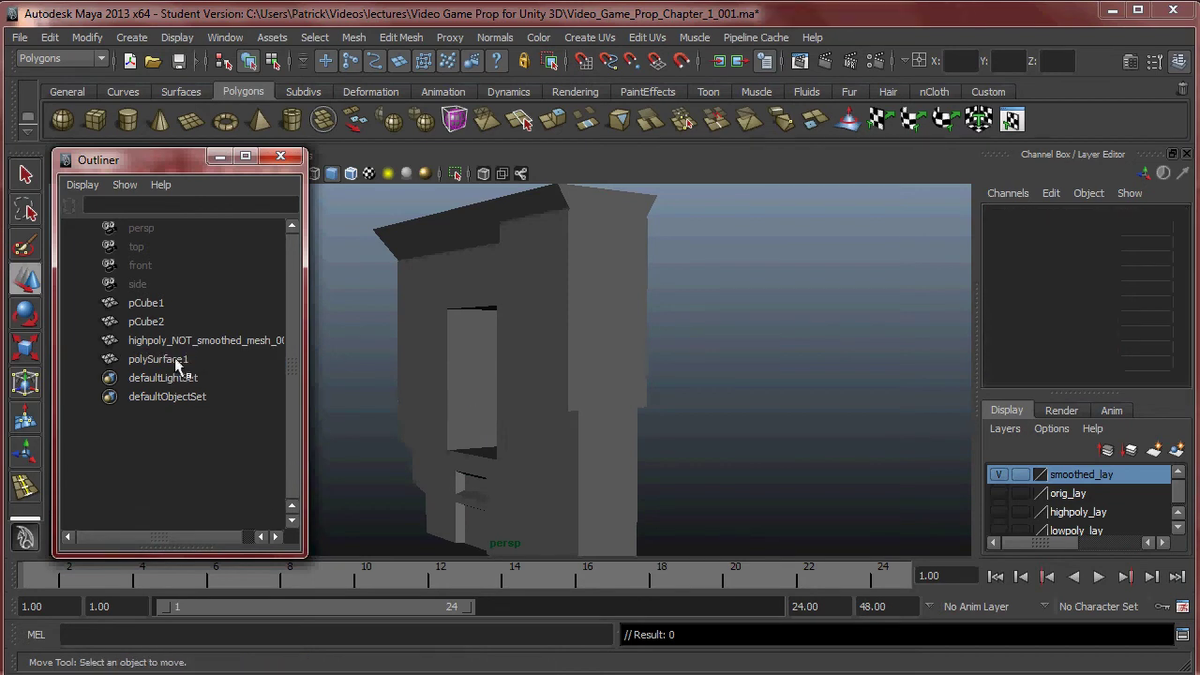
Step: Rename polySurface1 as highpoly_SMOOTHED_mesh_001
{"action": "double_click", "coordinate": [192, 360]}
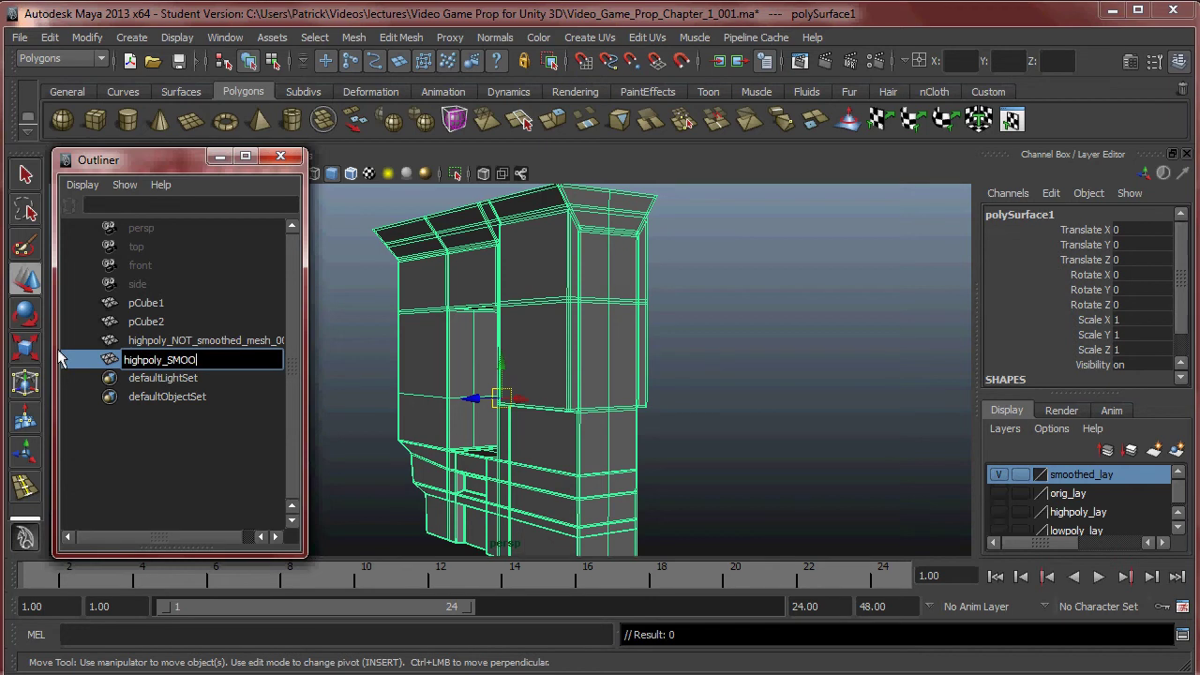
{"action": "type", "text": "highpoly_SMOOTHED_mesh_001"}
{"action": "key", "text": "Return"}
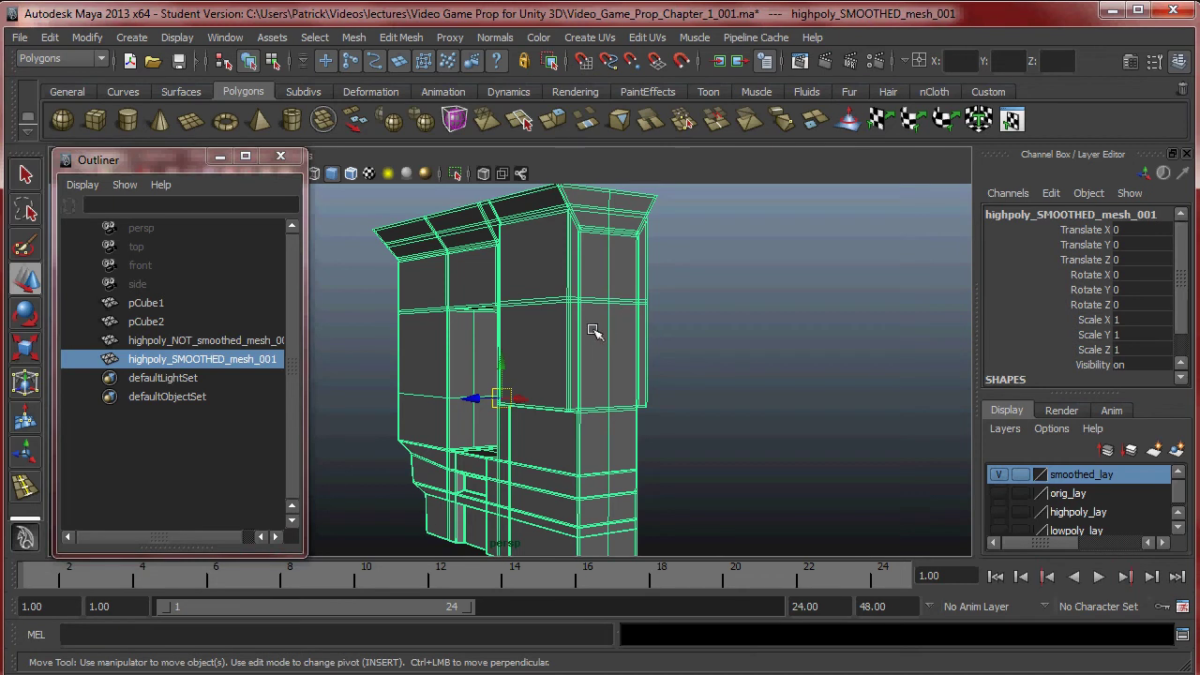
Step: Apply Smooth twice in a row to highpoly_SMOOTHED_mesh_001
{"action": "left_click", "coordinate": [719, 363]}
{"action": "left_click", "coordinate": [596, 339]}
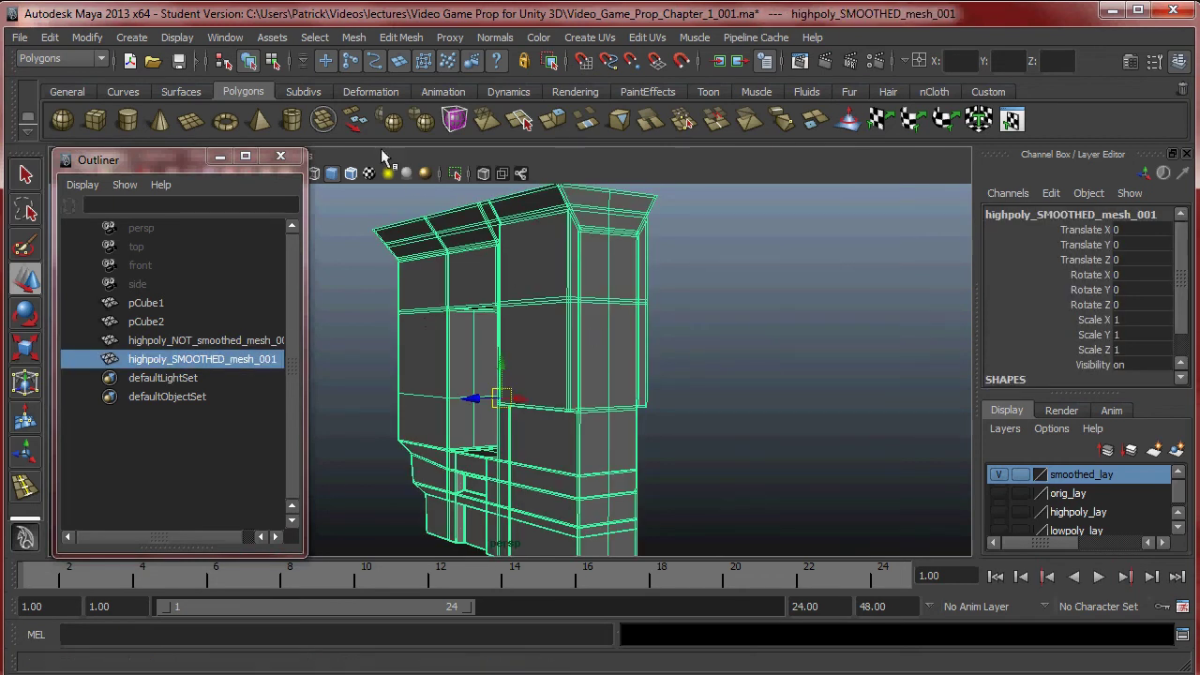
{"action": "left_click", "coordinate": [354, 38]}
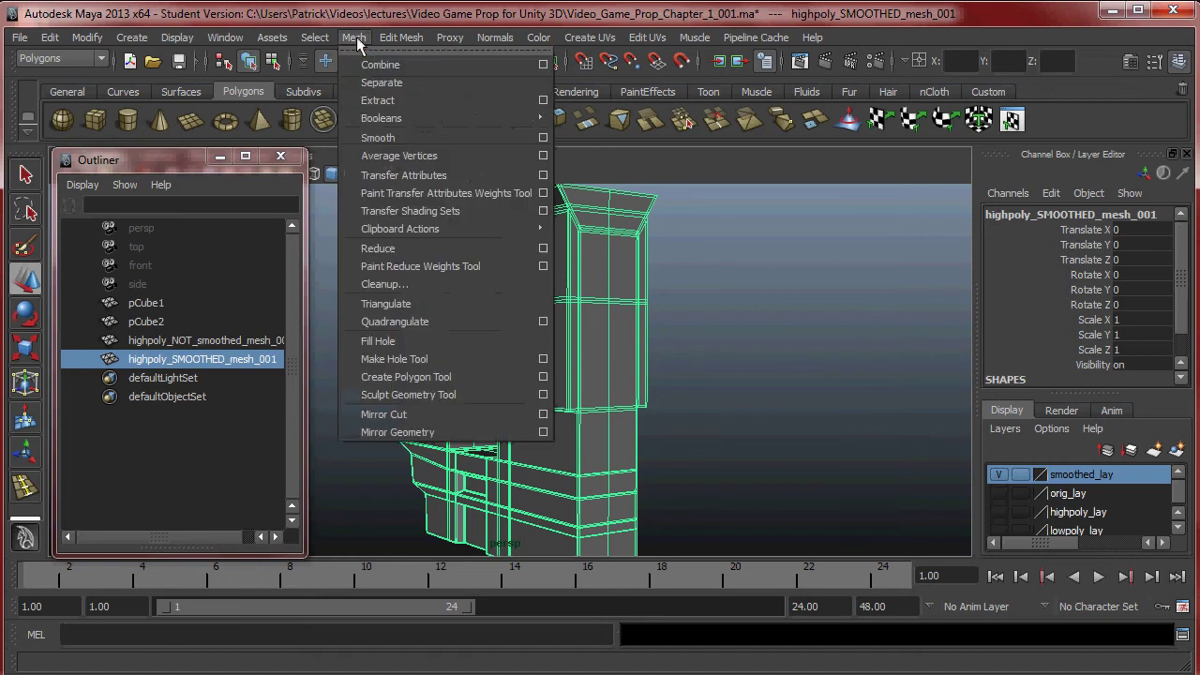
{"action": "left_click", "coordinate": [379, 138]}
{"action": "key", "text": "g"}
Step: Examine the wireframe density of the smoothed wall mesh, close up and as a whole
{"action": "left_click", "coordinate": [716, 358]}
{"action": "scroll", "coordinate": [611, 388], "scroll_direction": "up", "scroll_amount": 5}
{"action": "left_click", "coordinate": [619, 390]}
{"action": "middle_click_drag", "start_coordinate": [646, 392], "coordinate": [628, 421], "text": "alt"}
{"action": "left_click_drag", "start_coordinate": [628, 422], "coordinate": [661, 319], "text": "alt"}
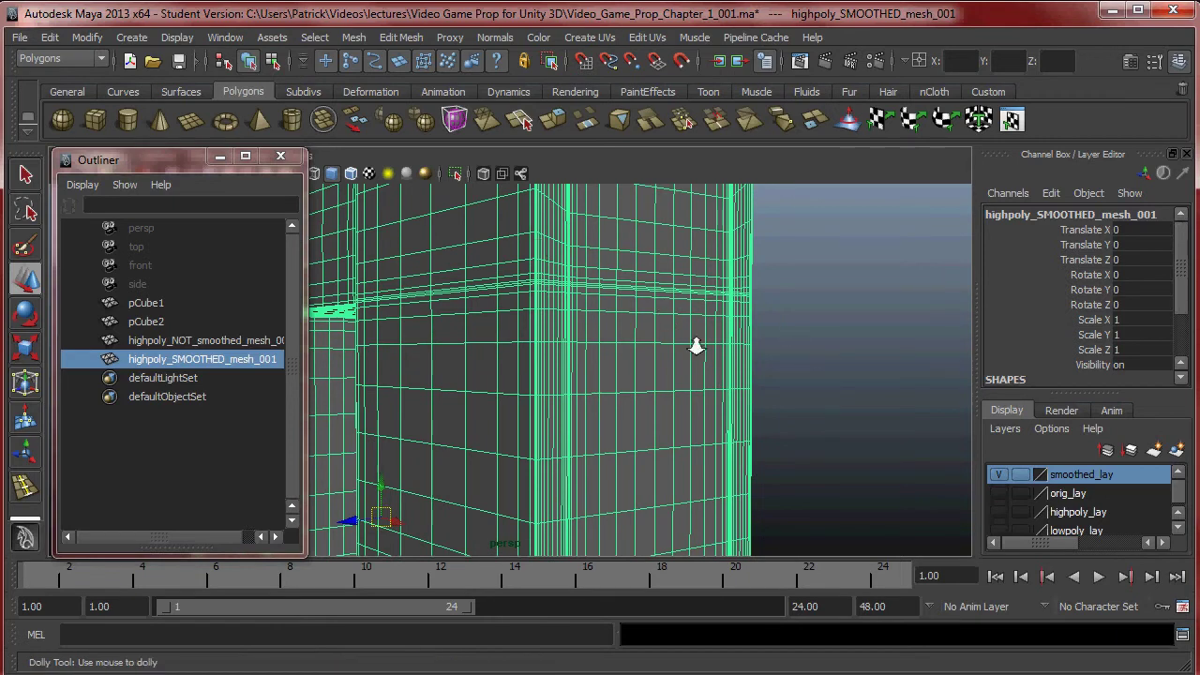
{"action": "right_click_drag", "start_coordinate": [696, 347], "coordinate": [528, 351], "text": "alt"}
{"action": "left_click", "coordinate": [736, 328]}
{"action": "mouse_move", "coordinate": [737, 328]}
{"action": "left_mouse_down", "text": "alt"}
{"action": "mouse_move", "coordinate": [644, 384]}
{"action": "mouse_move", "coordinate": [819, 350]}
{"action": "mouse_move", "coordinate": [836, 386]}
{"action": "mouse_move", "coordinate": [726, 403]}
{"action": "mouse_move", "coordinate": [819, 388]}
{"action": "mouse_move", "coordinate": [666, 362]}
{"action": "mouse_move", "coordinate": [636, 391]}
{"action": "left_mouse_up", "text": "alt"}
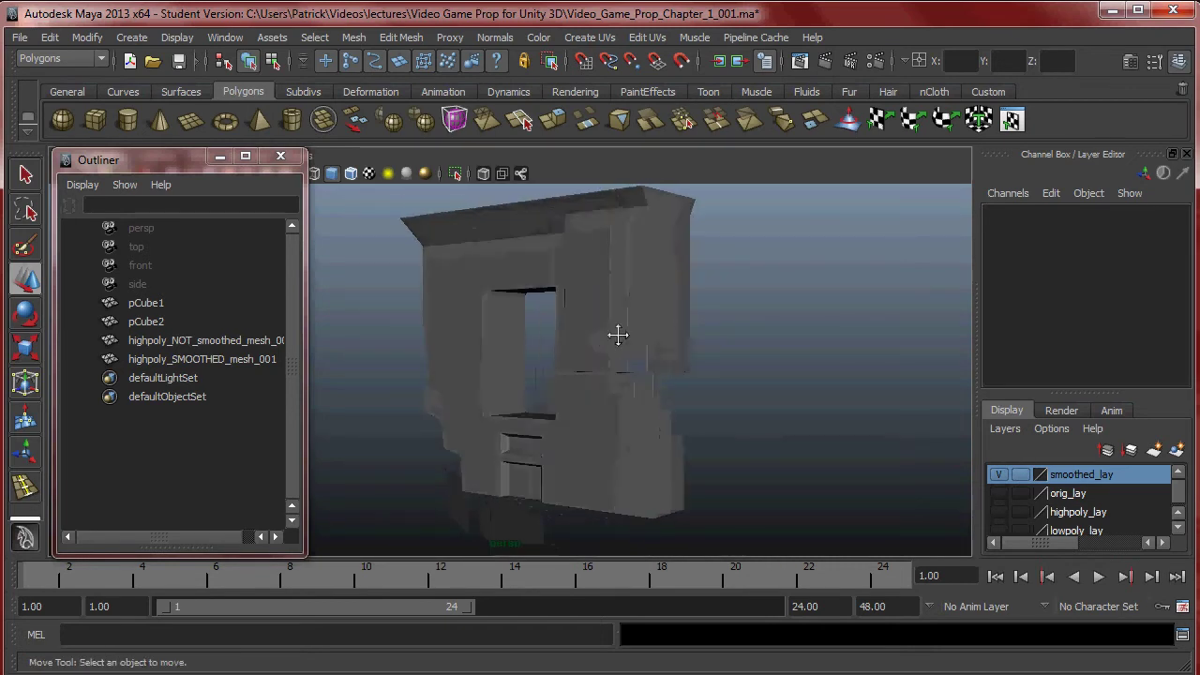
{"action": "left_click", "coordinate": [629, 363]}
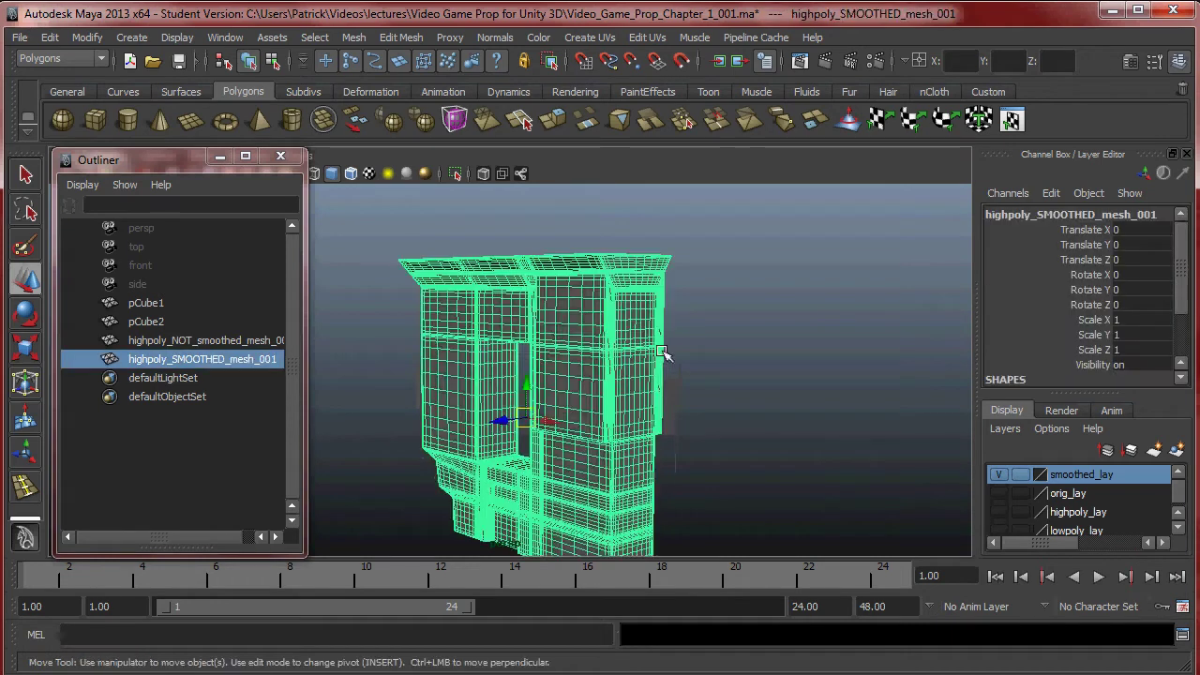
{"action": "left_click_drag", "start_coordinate": [613, 378], "coordinate": [568, 399], "text": "alt"}
{"action": "left_click_drag", "start_coordinate": [586, 452], "coordinate": [649, 387], "text": "alt"}
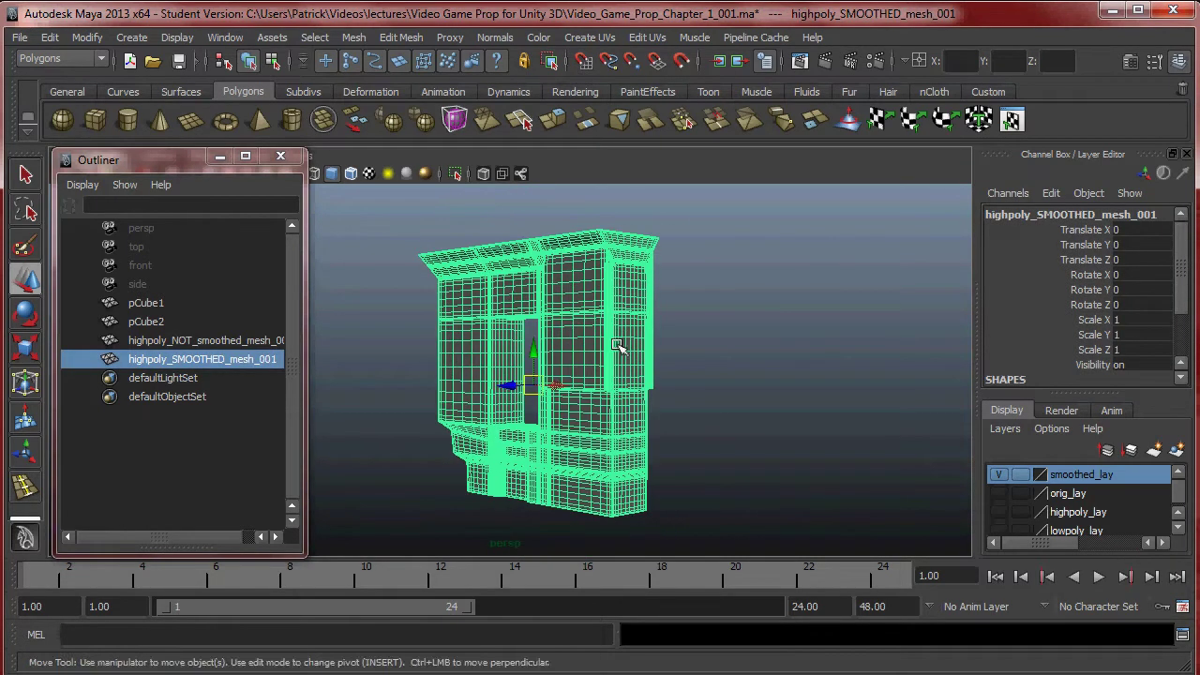
{"action": "left_click_drag", "start_coordinate": [601, 328], "coordinate": [656, 360], "text": "alt"}
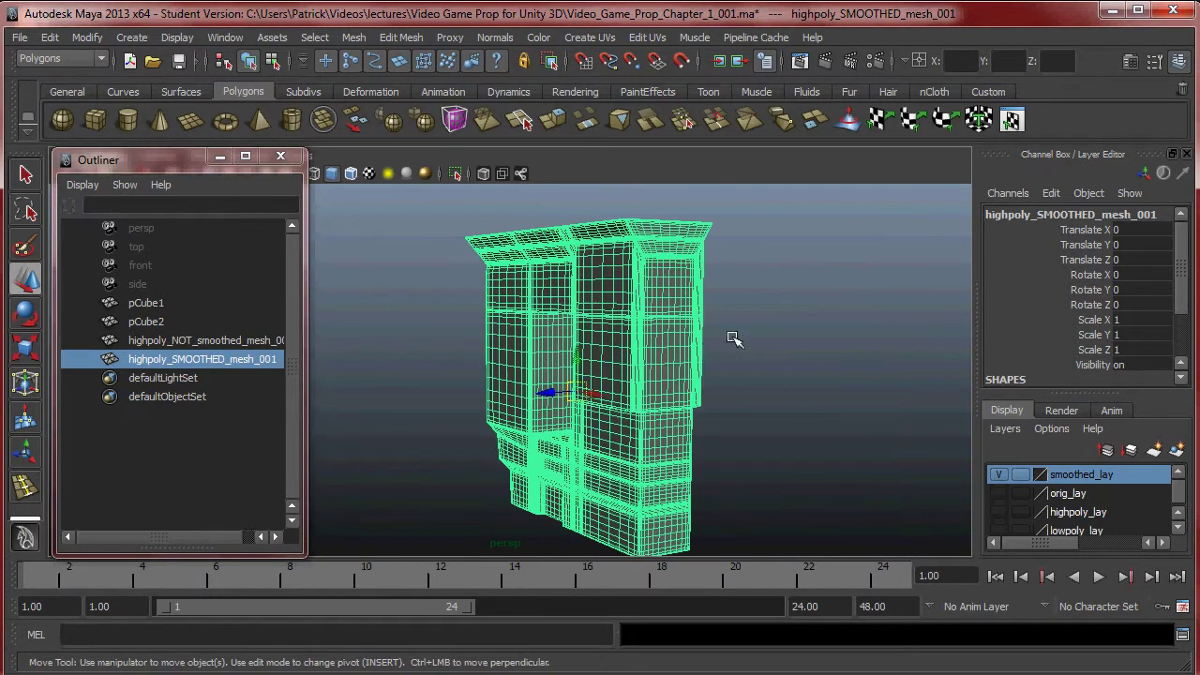
Step: Deselect the smoothed mesh and examine its shaded surface and edges from several angles
{"action": "left_click", "coordinate": [695, 326]}
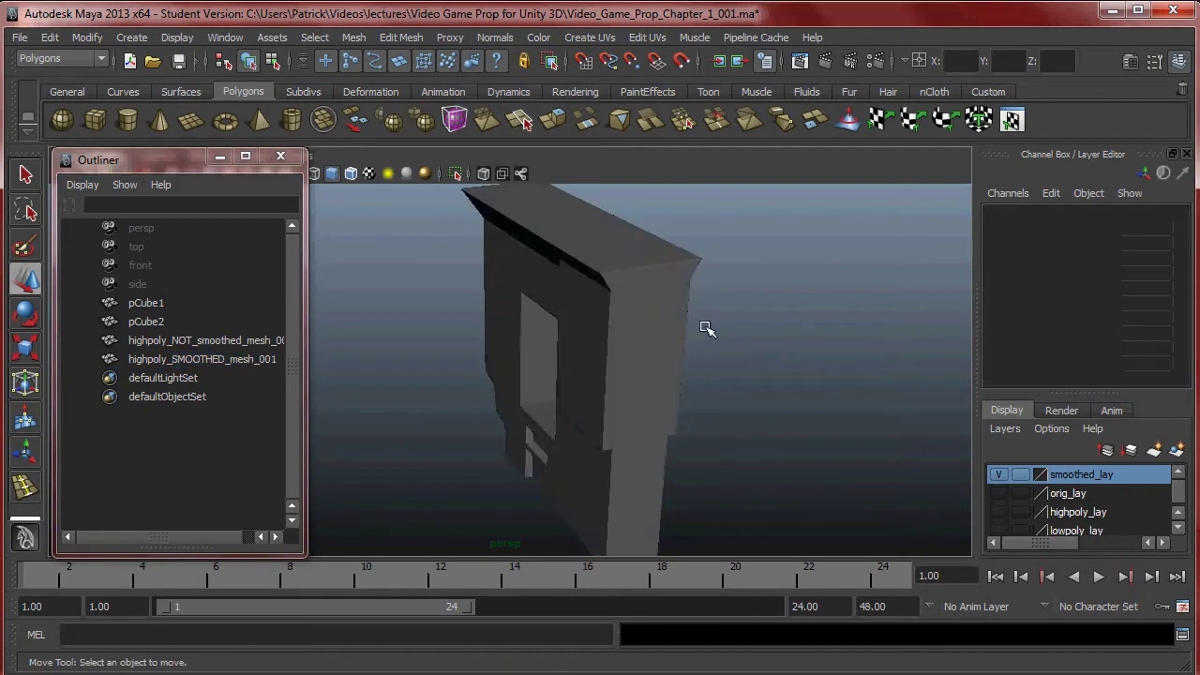
{"action": "left_click_drag", "start_coordinate": [703, 382], "coordinate": [805, 350], "text": "alt"}
{"action": "left_click_drag", "start_coordinate": [634, 388], "coordinate": [673, 408], "text": "alt"}
{"action": "left_click_drag", "start_coordinate": [656, 361], "coordinate": [712, 377], "text": "alt"}
{"action": "left_click", "coordinate": [635, 350]}
{"action": "left_click_drag", "start_coordinate": [635, 351], "coordinate": [603, 294], "text": "alt"}
{"action": "left_click", "coordinate": [781, 310]}
{"action": "left_click_drag", "start_coordinate": [521, 355], "coordinate": [643, 353], "text": "alt"}
{"action": "right_click_drag", "start_coordinate": [643, 353], "coordinate": [719, 352], "text": "alt"}
{"action": "middle_click_drag", "start_coordinate": [720, 351], "coordinate": [716, 348], "text": "alt"}
{"action": "right_click_drag", "start_coordinate": [716, 347], "coordinate": [649, 321], "text": "alt"}
{"action": "left_click_drag", "start_coordinate": [693, 326], "coordinate": [691, 316], "text": "alt"}
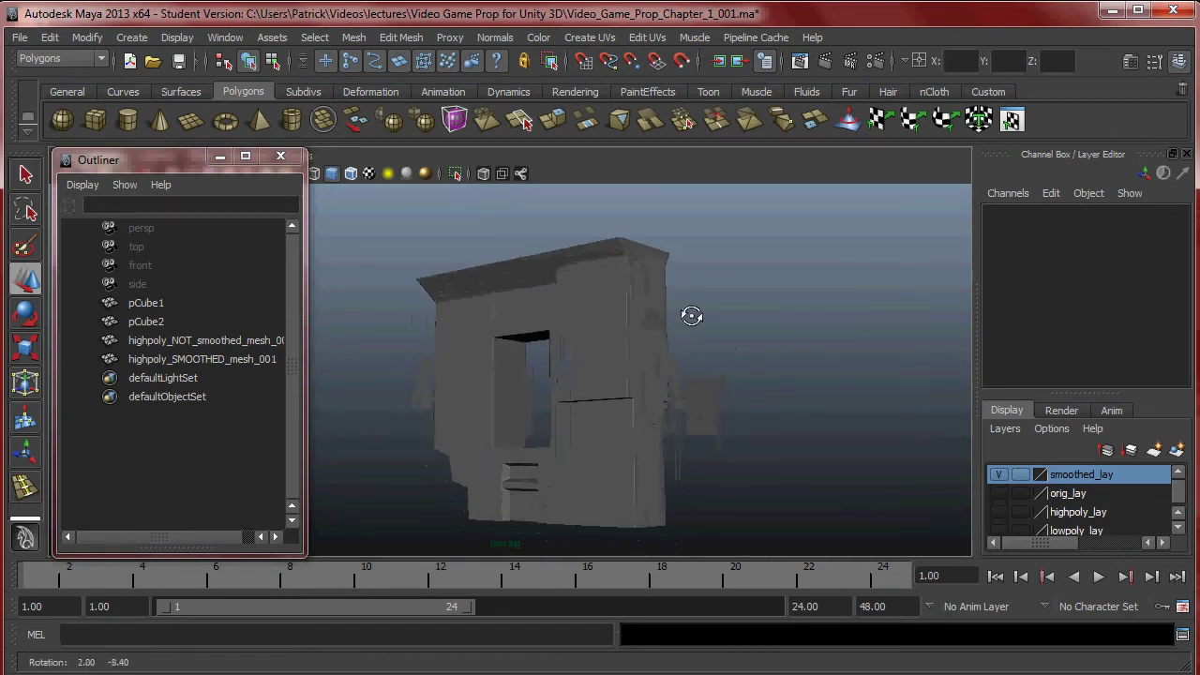
{"action": "right_click_drag", "start_coordinate": [689, 324], "coordinate": [739, 361], "text": "alt"}
{"action": "left_click_drag", "start_coordinate": [738, 361], "coordinate": [782, 373], "text": "alt"}
{"action": "right_click_drag", "start_coordinate": [785, 384], "coordinate": [713, 335], "text": "alt"}
{"action": "left_click_drag", "start_coordinate": [712, 335], "coordinate": [688, 343], "text": "alt"}
Step: Add highpoly_SMOOTHED_mesh_001 to the smoothed_lay layer, hide that layer and clear the selection
{"action": "left_click", "coordinate": [626, 349]}
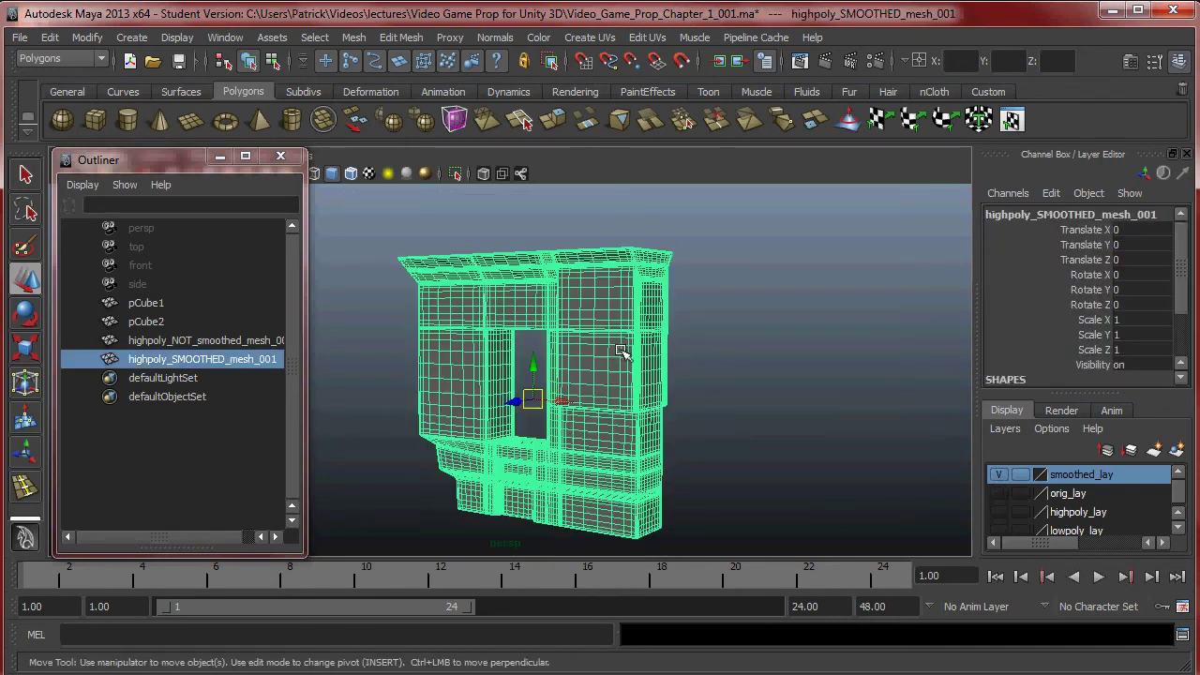
{"action": "right_click", "coordinate": [1082, 481]}
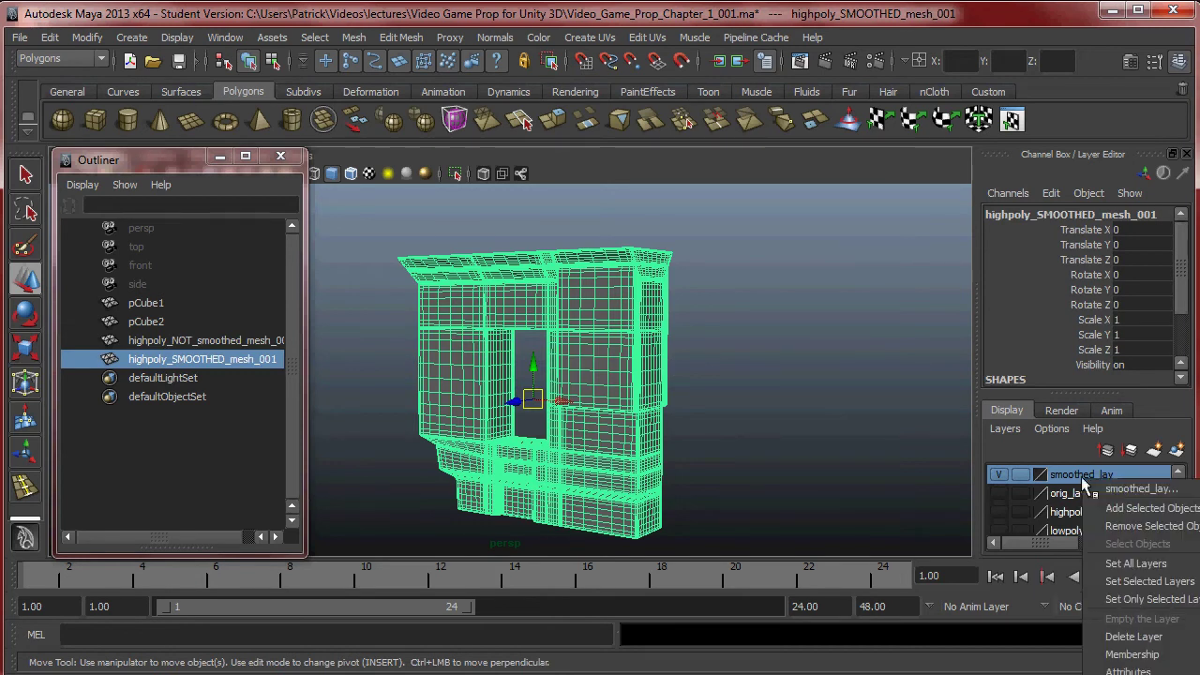
{"action": "left_click", "coordinate": [1137, 515]}
{"action": "left_click", "coordinate": [999, 476]}
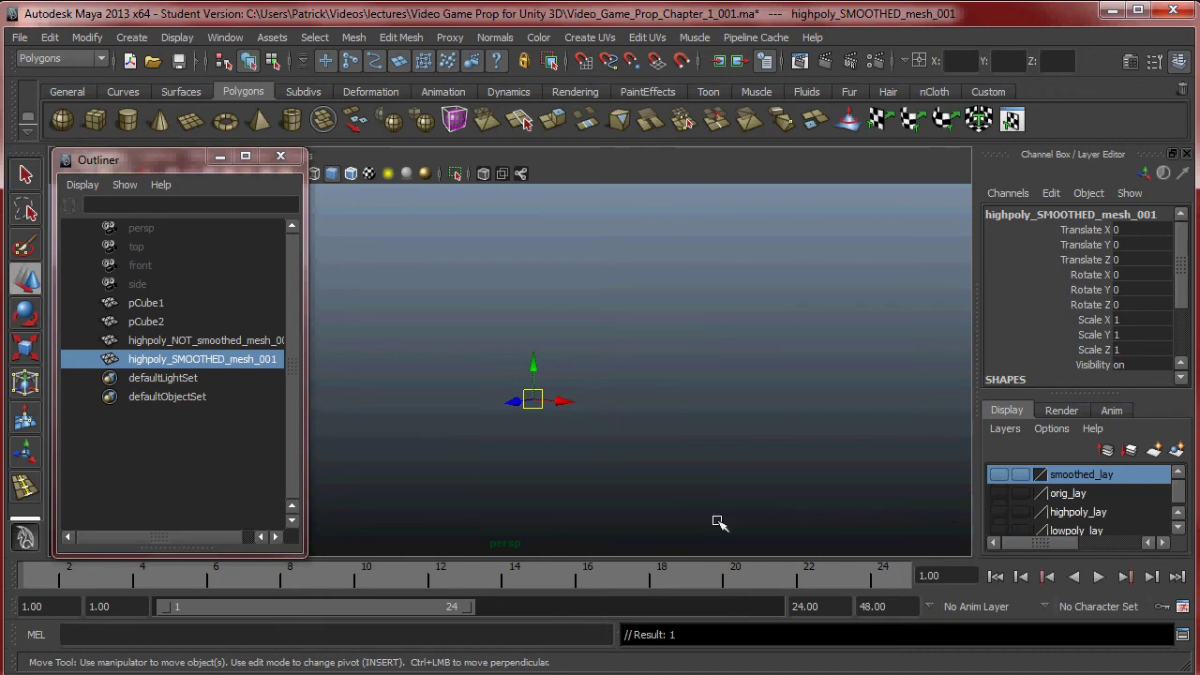
{"action": "left_click", "coordinate": [657, 460]}
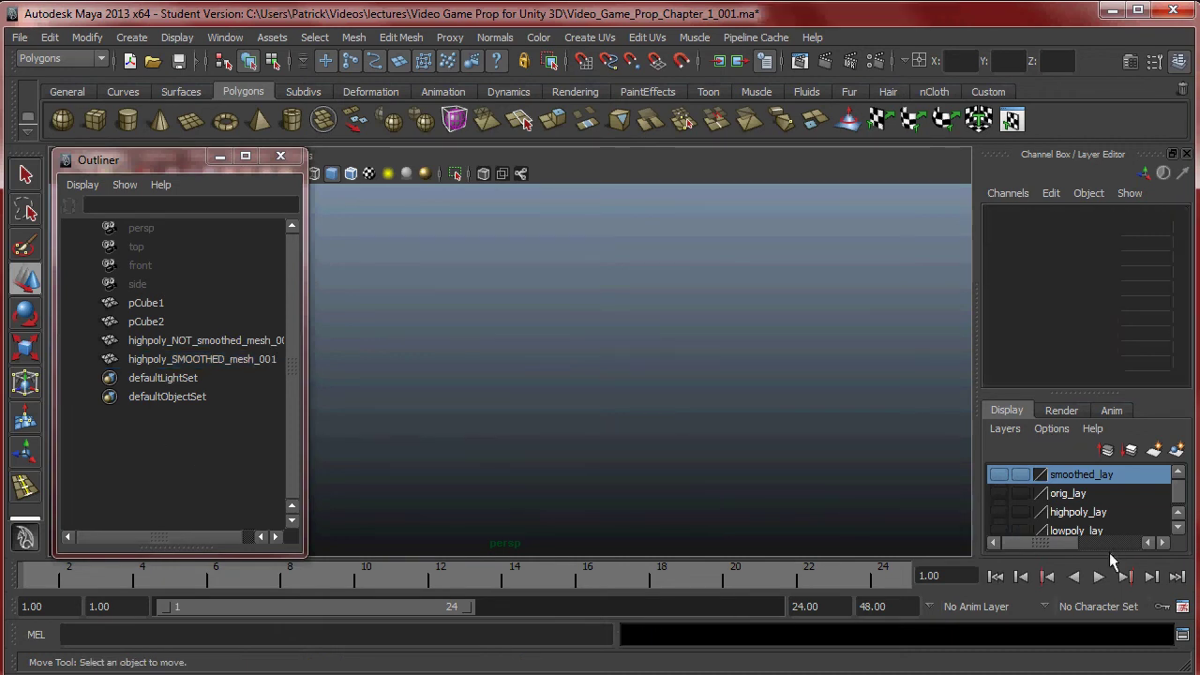
Step: Show the lowpoly_lay layer, select pCube1 around the two recessed panels below the window opening, and close the Outliner
{"action": "left_click", "coordinate": [999, 529]}
{"action": "left_click", "coordinate": [627, 377]}
{"action": "left_click_drag", "start_coordinate": [629, 378], "coordinate": [686, 382], "text": "alt"}
{"action": "middle_click_drag", "start_coordinate": [686, 383], "coordinate": [763, 366], "text": "alt"}
{"action": "scroll", "coordinate": [763, 367], "scroll_direction": "up", "scroll_amount": 4}
{"action": "left_click_drag", "start_coordinate": [734, 394], "coordinate": [679, 437], "text": "alt"}
{"action": "middle_click_drag", "start_coordinate": [680, 437], "coordinate": [645, 369], "text": "alt"}
{"action": "right_click_drag", "start_coordinate": [644, 370], "coordinate": [761, 393], "text": "alt"}
{"action": "left_click_drag", "start_coordinate": [760, 393], "coordinate": [688, 437], "text": "alt"}
{"action": "middle_click_drag", "start_coordinate": [688, 437], "coordinate": [590, 354], "text": "alt"}
{"action": "right_click_drag", "start_coordinate": [590, 355], "coordinate": [741, 384], "text": "alt"}
{"action": "mouse_move", "coordinate": [741, 384]}
{"action": "left_mouse_down", "text": "alt"}
{"action": "mouse_move", "coordinate": [651, 379]}
{"action": "mouse_move", "coordinate": [747, 375]}
{"action": "left_mouse_up", "text": "alt"}
{"action": "right_click_drag", "start_coordinate": [686, 390], "coordinate": [718, 399], "text": "alt"}
{"action": "left_click_drag", "start_coordinate": [718, 399], "coordinate": [701, 397], "text": "alt"}
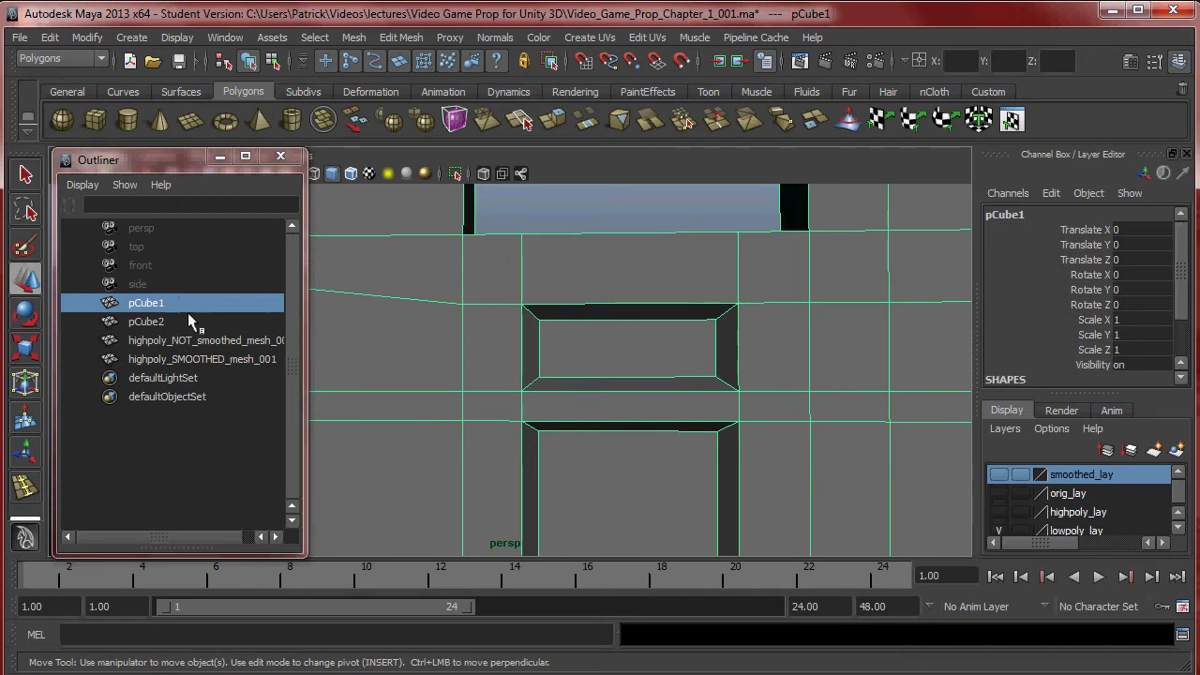
{"action": "left_click_drag", "start_coordinate": [803, 412], "coordinate": [721, 401], "text": "alt"}
{"action": "left_click", "coordinate": [279, 156]}
{"action": "middle_click_drag", "start_coordinate": [643, 350], "coordinate": [536, 337], "text": "alt"}
{"action": "left_click_drag", "start_coordinate": [518, 328], "coordinate": [613, 323], "text": "alt"}
{"action": "left_click_drag", "start_coordinate": [582, 399], "coordinate": [554, 313], "text": "alt"}
Step: Delete the back face and four side faces of pCube1's upper recessed panel below the window opening
{"action": "right_click", "coordinate": [546, 313]}
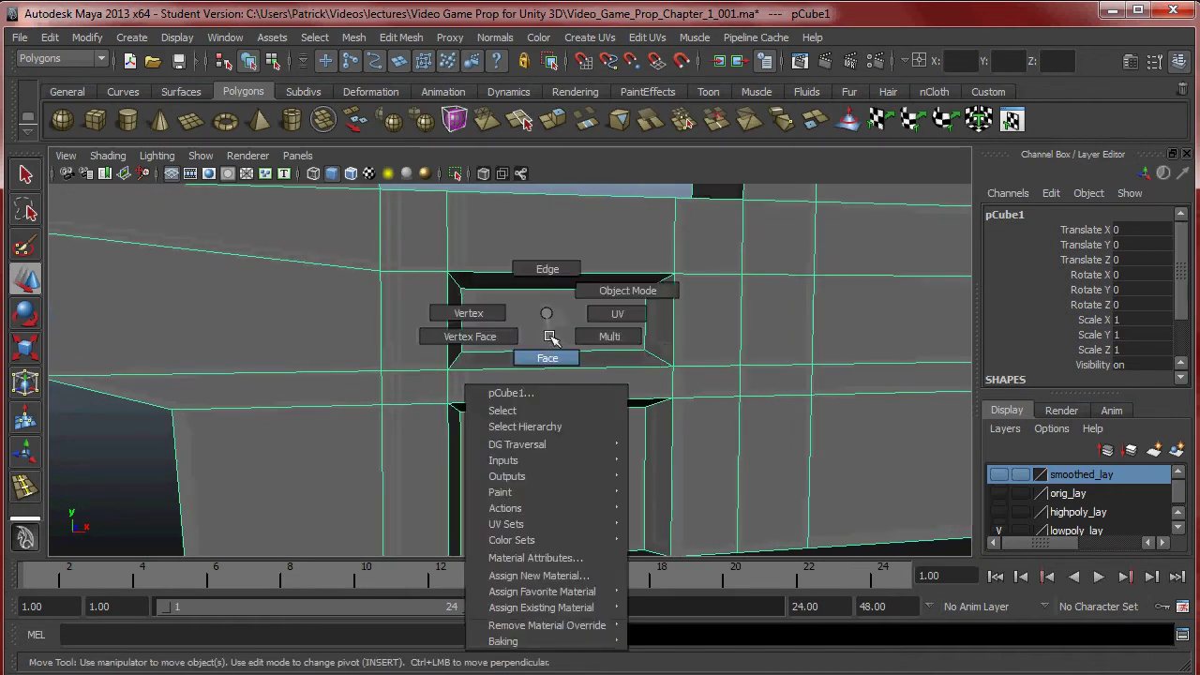
{"action": "right_click_drag", "start_coordinate": [550, 336], "coordinate": [548, 357]}
{"action": "left_click", "coordinate": [501, 304]}
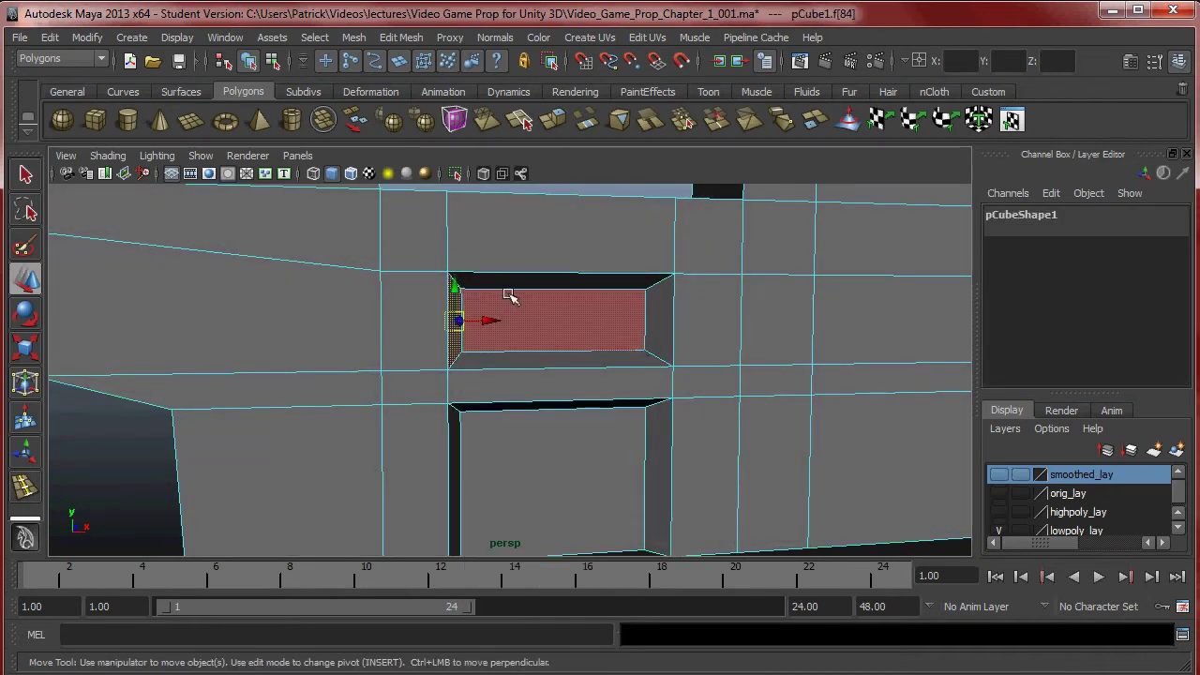
{"action": "key", "text": "q"}
{"action": "left_click", "coordinate": [522, 285], "text": "shift"}
{"action": "left_click", "coordinate": [664, 310], "text": "shift"}
{"action": "left_click", "coordinate": [592, 327], "text": "shift"}
{"action": "left_click", "coordinate": [604, 354], "text": "shift"}
{"action": "left_click_drag", "start_coordinate": [730, 352], "coordinate": [683, 363], "text": "alt"}
{"action": "key", "text": "Delete"}
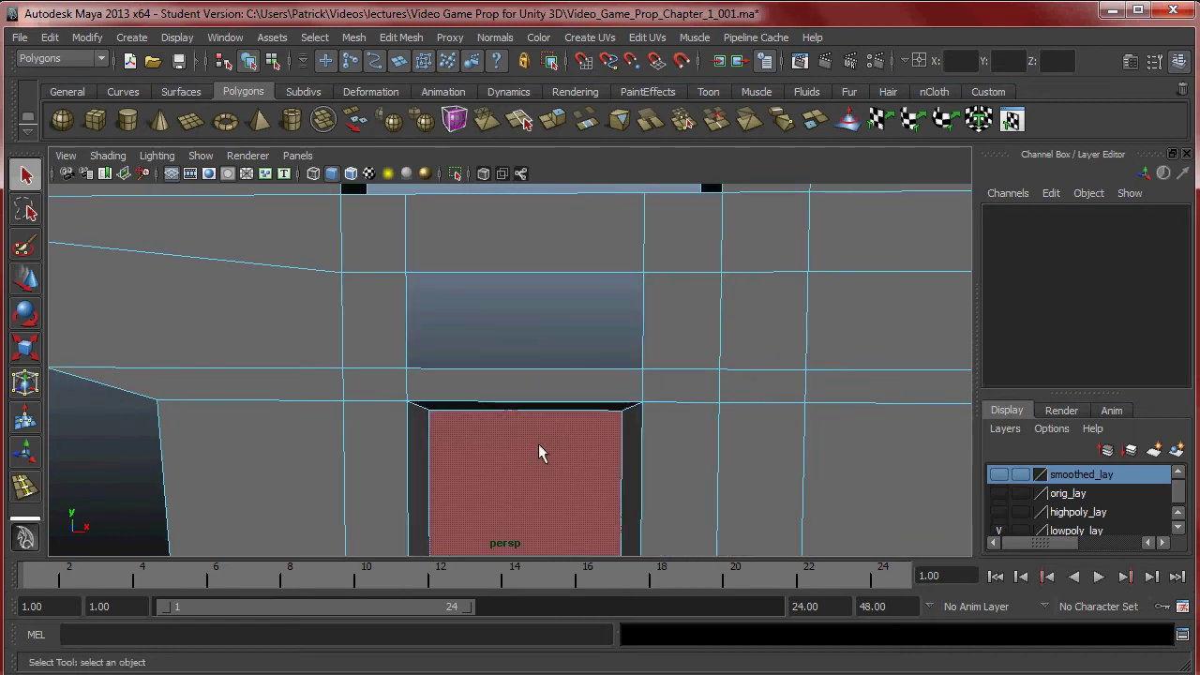
Step: Delete the back, side and top faces of the lower recessed panel at the wall's base
{"action": "middle_click_drag", "start_coordinate": [536, 443], "coordinate": [528, 386], "text": "alt"}
{"action": "left_click", "coordinate": [527, 386]}
{"action": "left_click_drag", "start_coordinate": [527, 387], "coordinate": [514, 364], "text": "alt"}
{"action": "left_click", "coordinate": [418, 358], "text": "shift"}
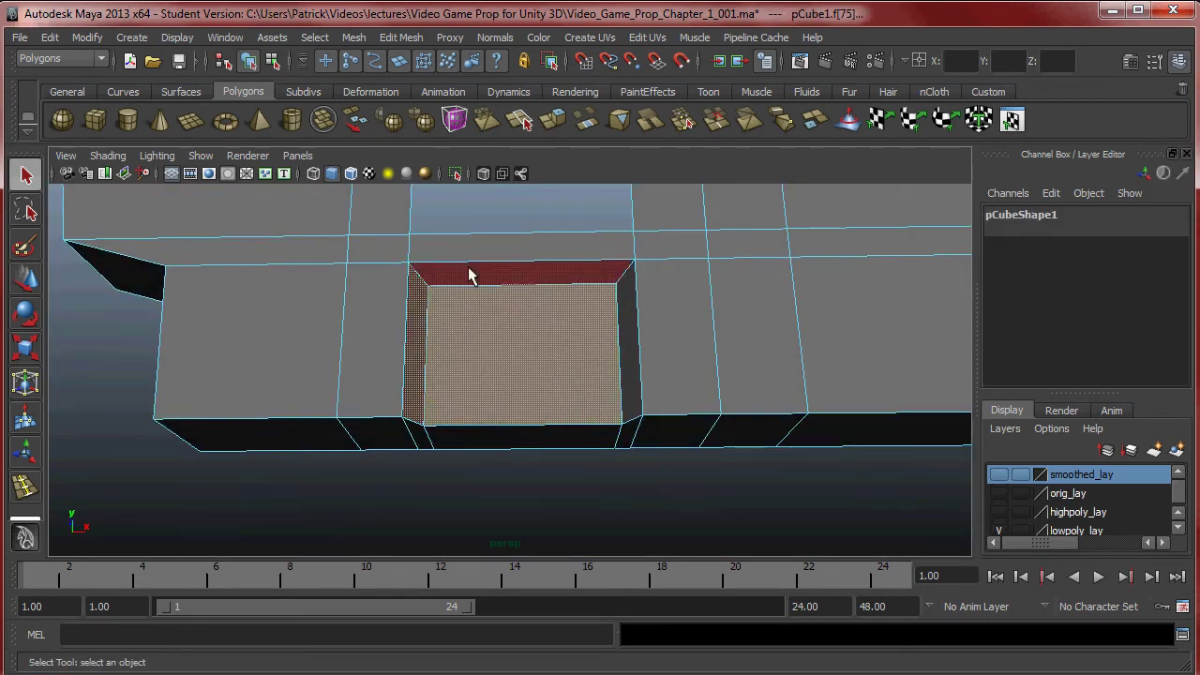
{"action": "left_click", "coordinate": [469, 275], "text": "shift"}
{"action": "left_click", "coordinate": [629, 313], "text": "shift"}
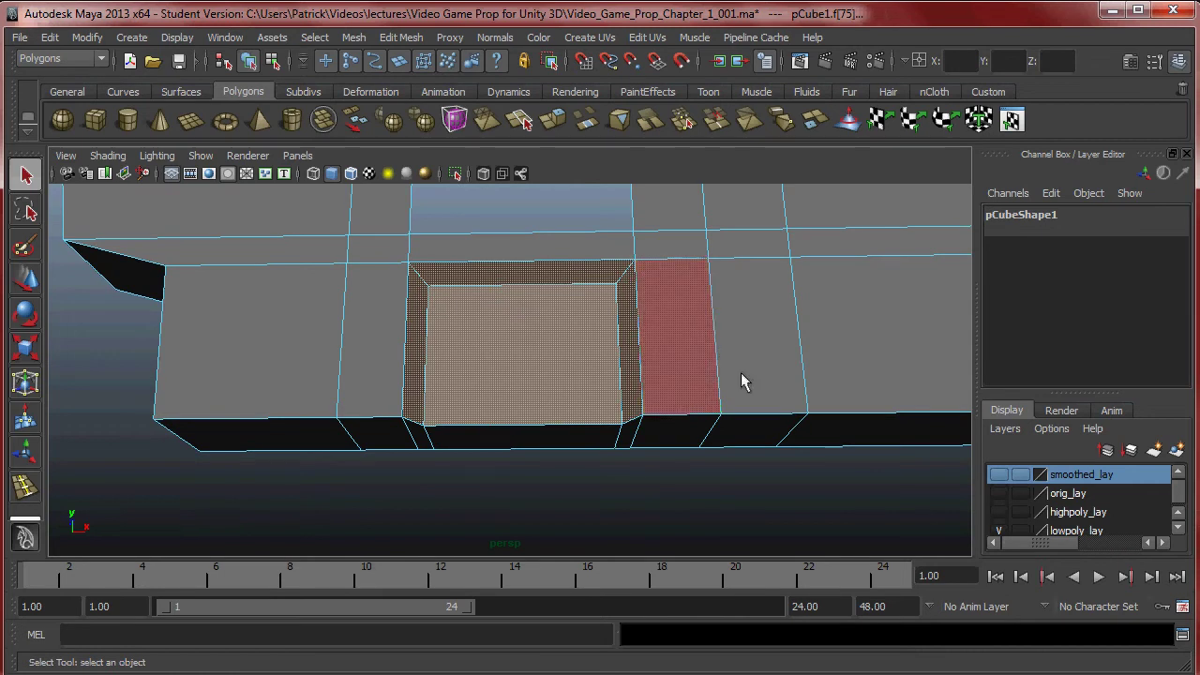
{"action": "key", "text": "Delete"}
Step: Fill the upper panel opening of pCube1 with one flat face using the Append to Polygon Tool
{"action": "left_click_drag", "start_coordinate": [605, 255], "coordinate": [538, 339], "text": "alt"}
{"action": "right_click_drag", "start_coordinate": [538, 338], "coordinate": [593, 336], "text": "alt"}
{"action": "right_click_drag", "start_coordinate": [529, 236], "coordinate": [574, 225]}
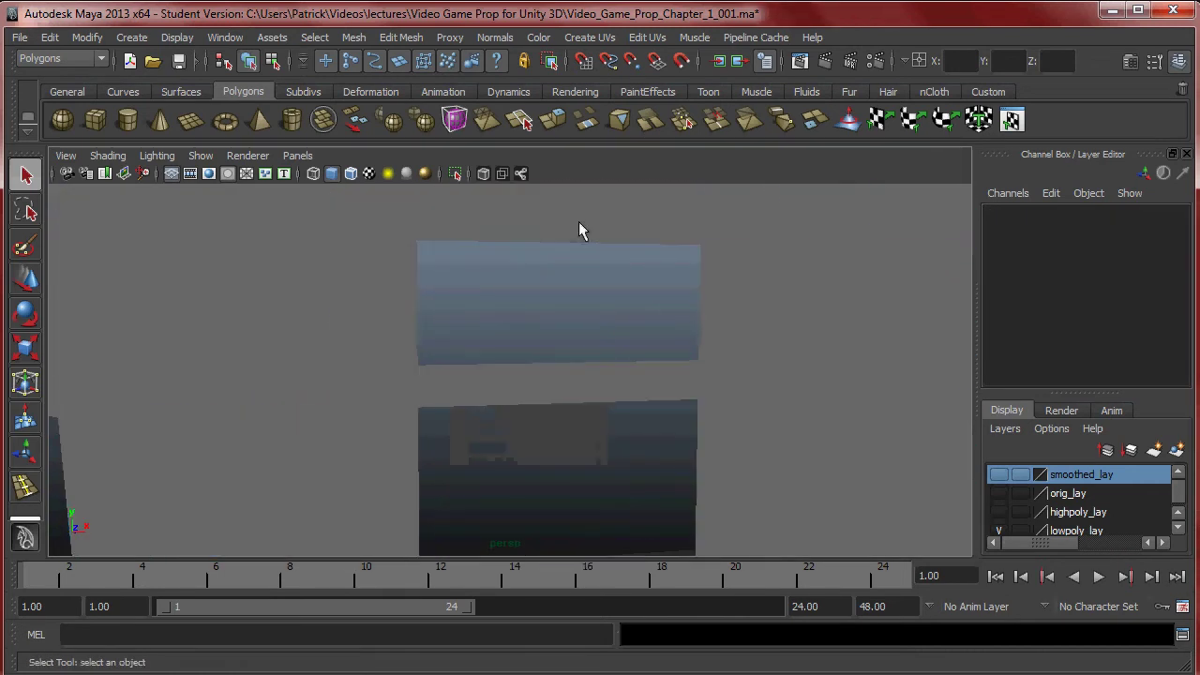
{"action": "left_click", "coordinate": [771, 276]}
{"action": "left_click", "coordinate": [401, 37]}
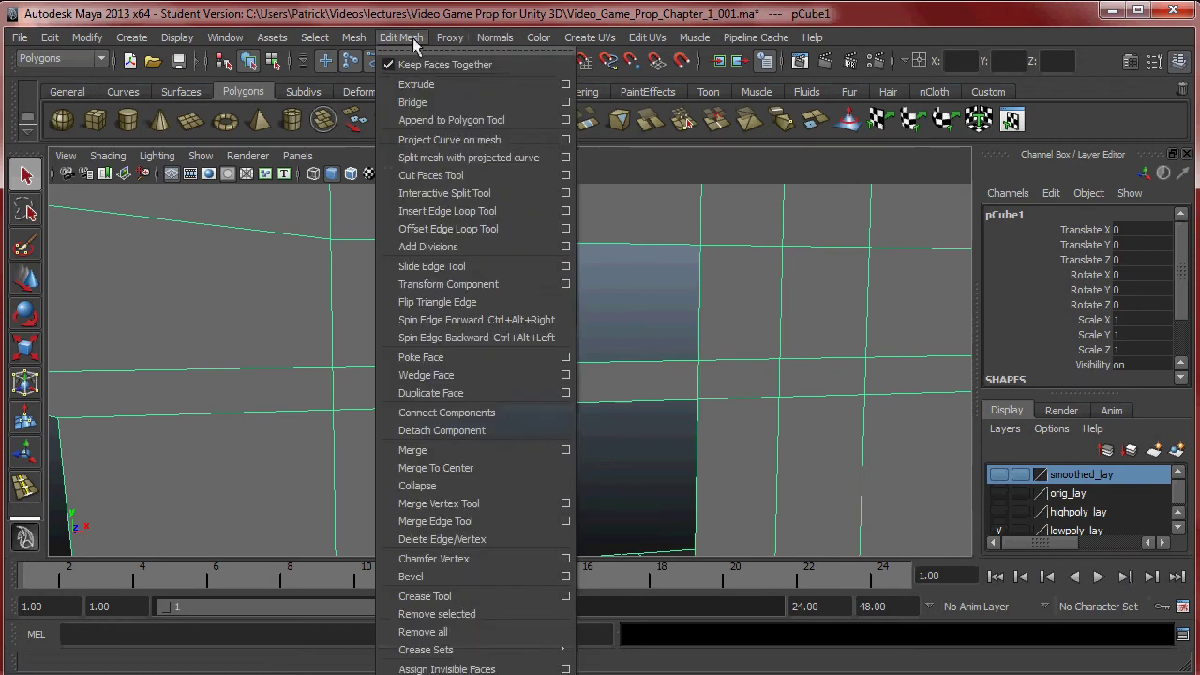
{"action": "left_click", "coordinate": [448, 119]}
{"action": "left_click", "coordinate": [546, 242]}
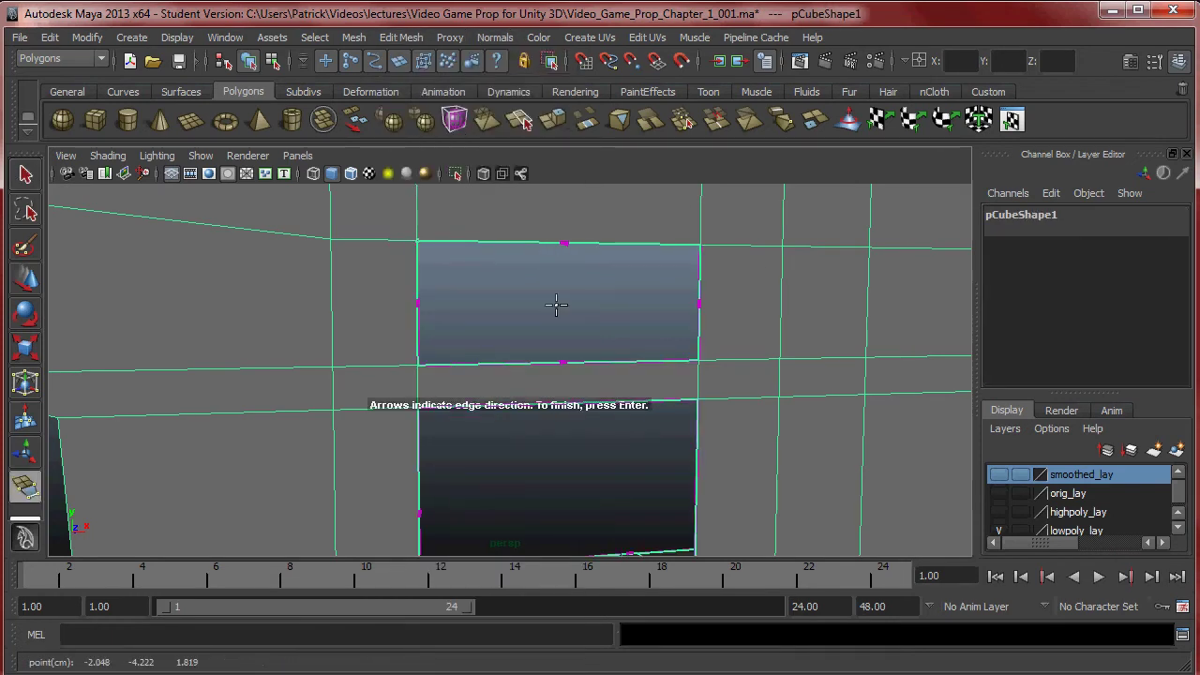
{"action": "left_click", "coordinate": [560, 362]}
{"action": "key", "text": "Return"}
Step: Move the two inset vertices on the lower opening's bottom edge forward, flush with the wall's front face
{"action": "left_click_drag", "start_coordinate": [574, 355], "coordinate": [585, 387], "text": "alt"}
{"action": "right_click_drag", "start_coordinate": [585, 387], "coordinate": [509, 375]}
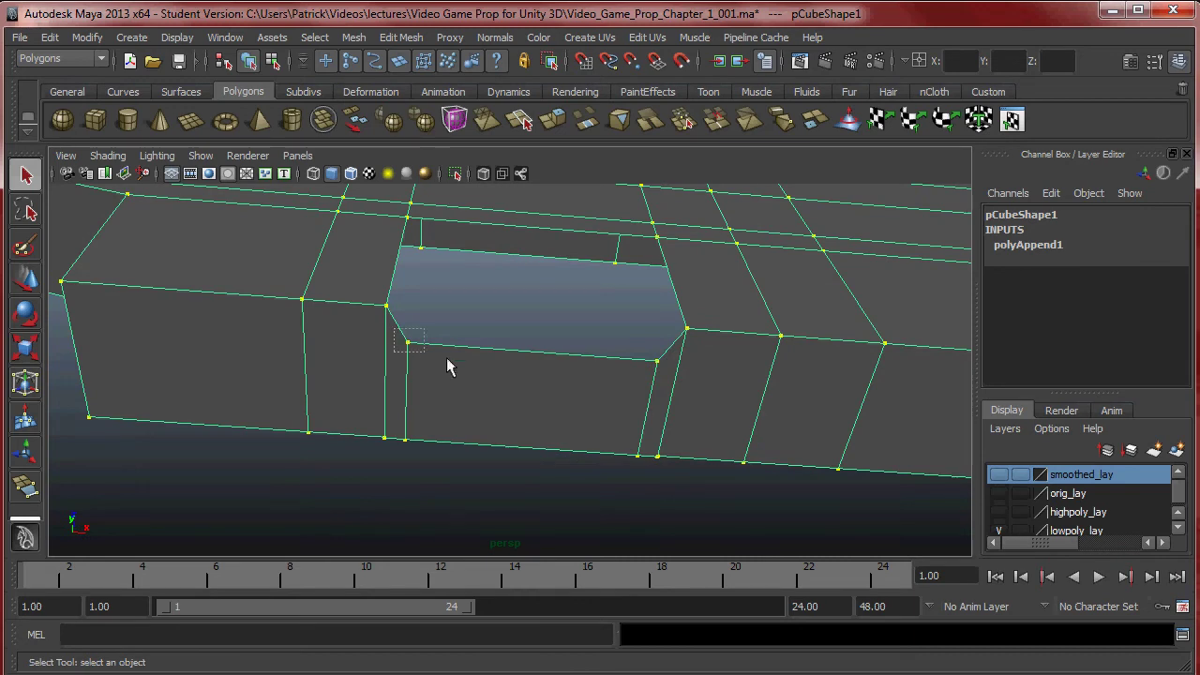
{"action": "left_click_drag", "start_coordinate": [666, 369], "coordinate": [667, 369]}
{"action": "left_click_drag", "start_coordinate": [667, 375], "coordinate": [666, 437], "text": "alt"}
{"action": "middle_click_drag", "start_coordinate": [656, 422], "coordinate": [641, 398], "text": "alt"}
{"action": "left_click", "coordinate": [596, 332]}
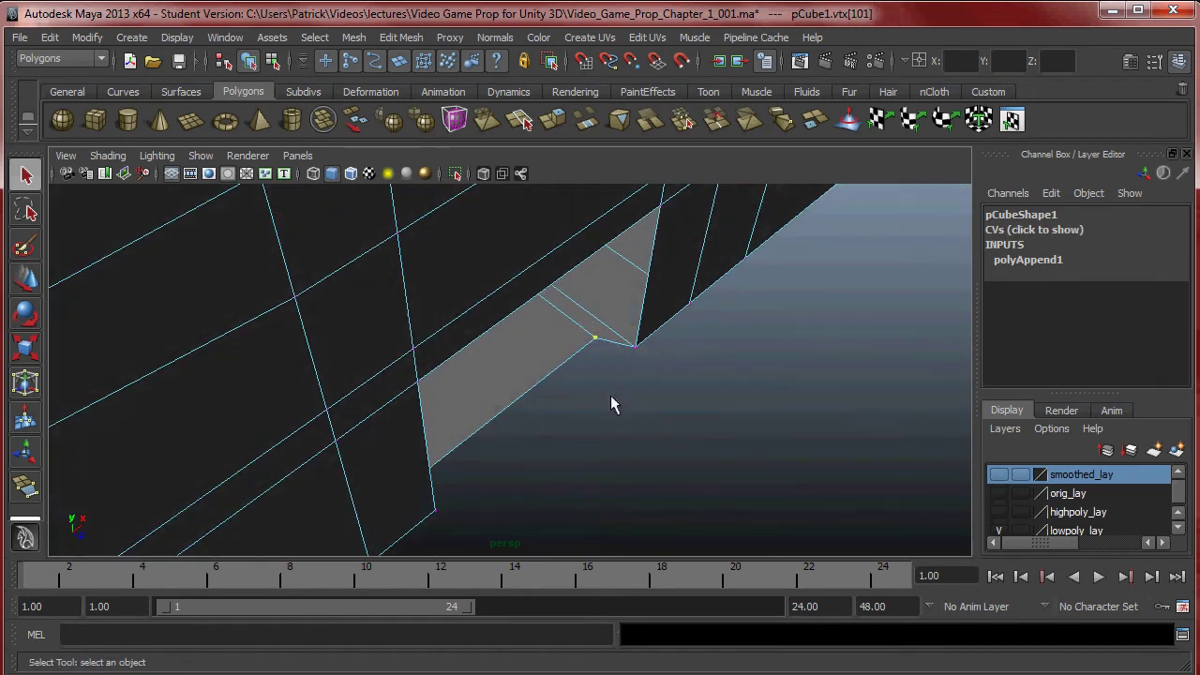
{"action": "left_click_drag", "start_coordinate": [607, 385], "coordinate": [553, 402], "text": "alt"}
{"action": "left_click_drag", "start_coordinate": [412, 453], "coordinate": [412, 452], "text": "shift"}
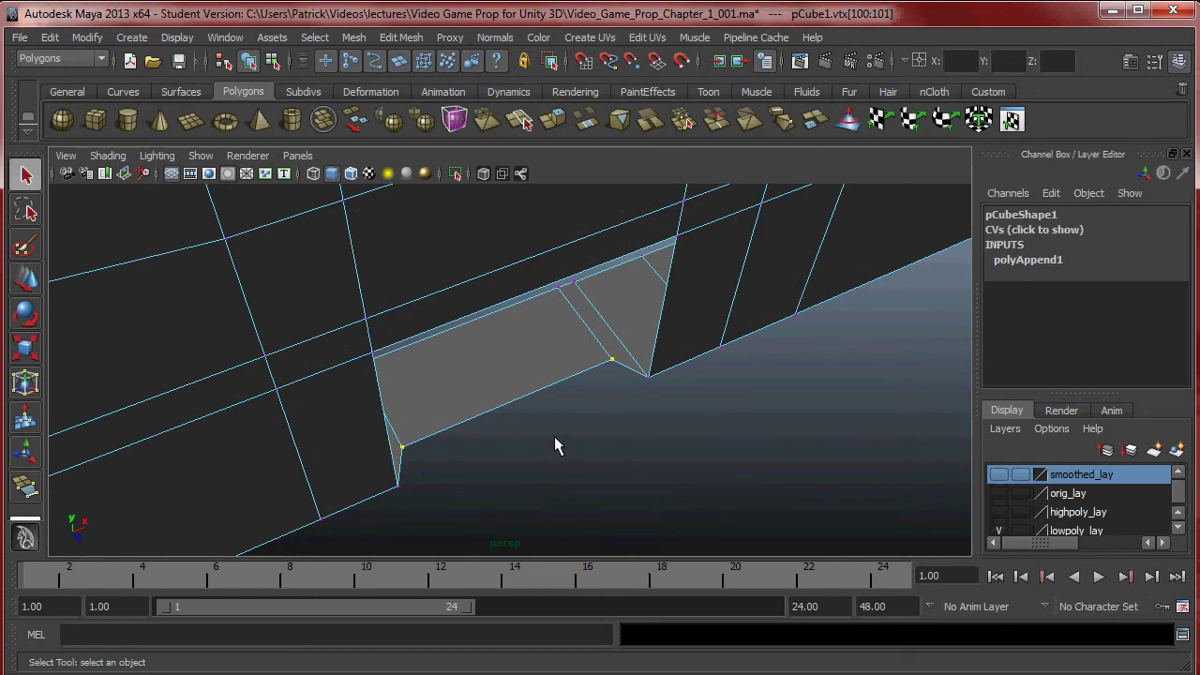
{"action": "key", "text": "w"}
{"action": "mouse_move", "coordinate": [528, 427]}
{"action": "left_mouse_down"}
{"action": "mouse_move", "coordinate": [649, 416]}
{"action": "mouse_move", "coordinate": [684, 336]}
{"action": "left_mouse_up"}
{"action": "mouse_move", "coordinate": [696, 395]}
{"action": "left_mouse_down", "text": "alt"}
{"action": "mouse_move", "coordinate": [681, 326]}
{"action": "mouse_move", "coordinate": [634, 377]}
{"action": "left_mouse_up", "text": "alt"}
Step: Delete the two leftover recess edges on the wall's underside together with their vertices, using Delete Edge/Vertex
{"action": "right_click_drag", "start_coordinate": [501, 376], "coordinate": [501, 331]}
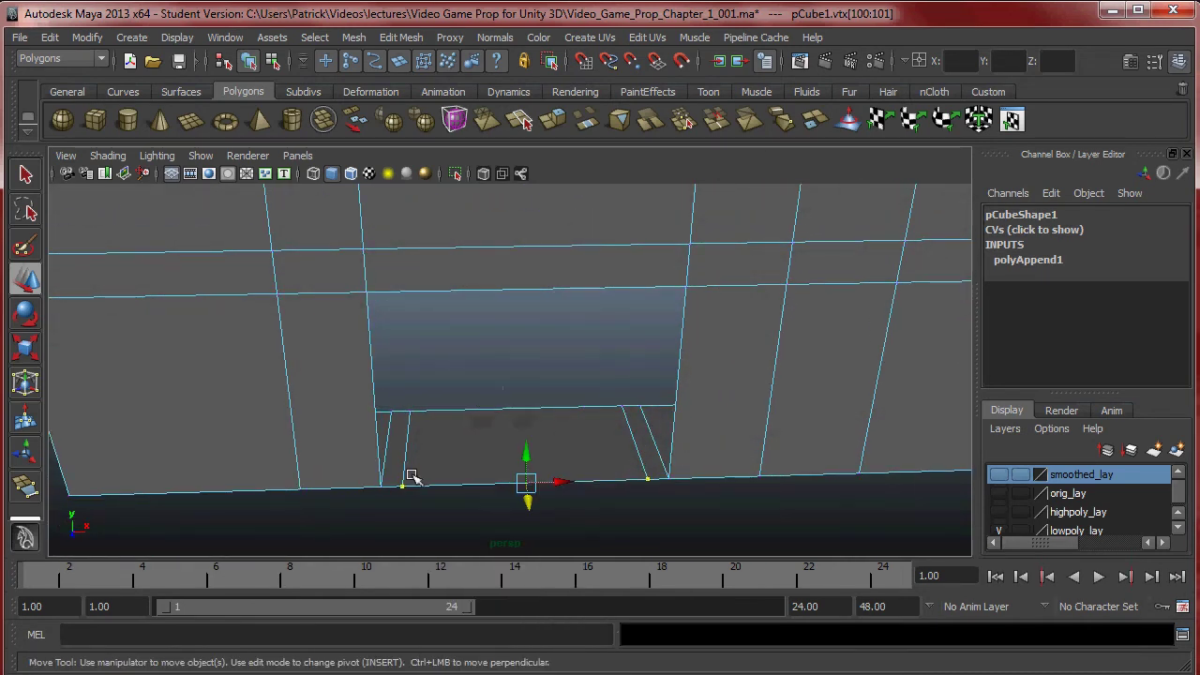
{"action": "left_click", "coordinate": [451, 472]}
{"action": "left_click", "coordinate": [391, 489]}
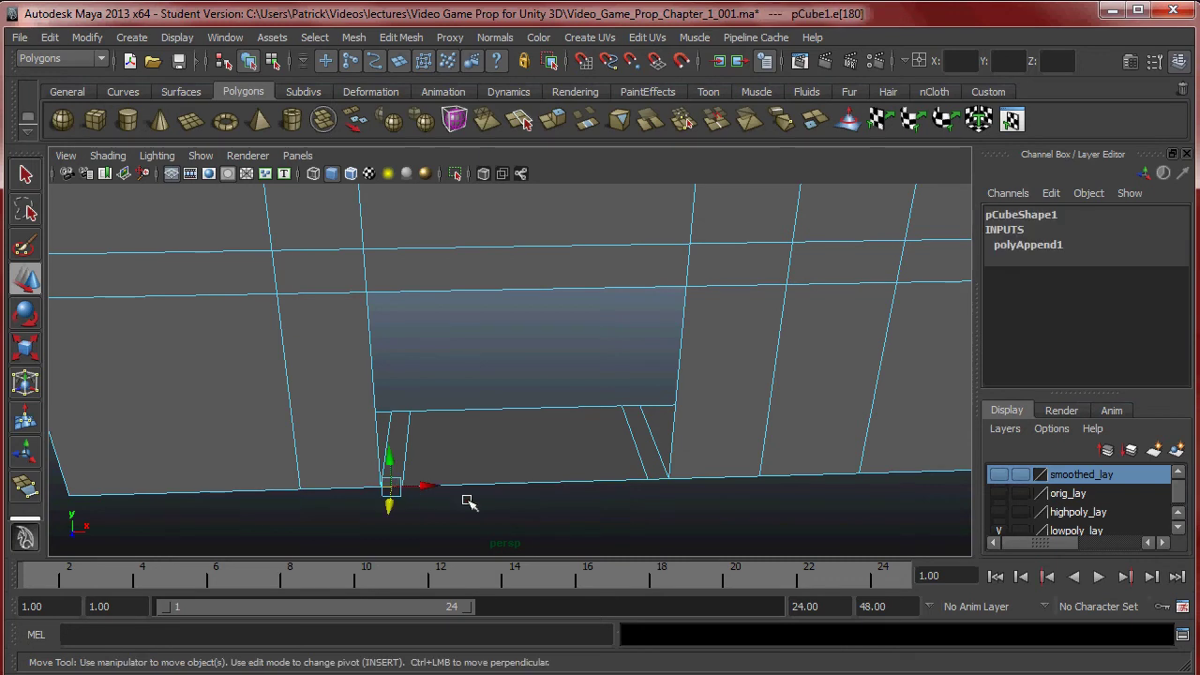
{"action": "mouse_move", "coordinate": [589, 450]}
{"action": "left_mouse_down", "text": "alt"}
{"action": "mouse_move", "coordinate": [547, 450]}
{"action": "mouse_move", "coordinate": [591, 452]}
{"action": "left_mouse_up", "text": "alt"}
{"action": "right_click_drag", "start_coordinate": [474, 376], "coordinate": [473, 345]}
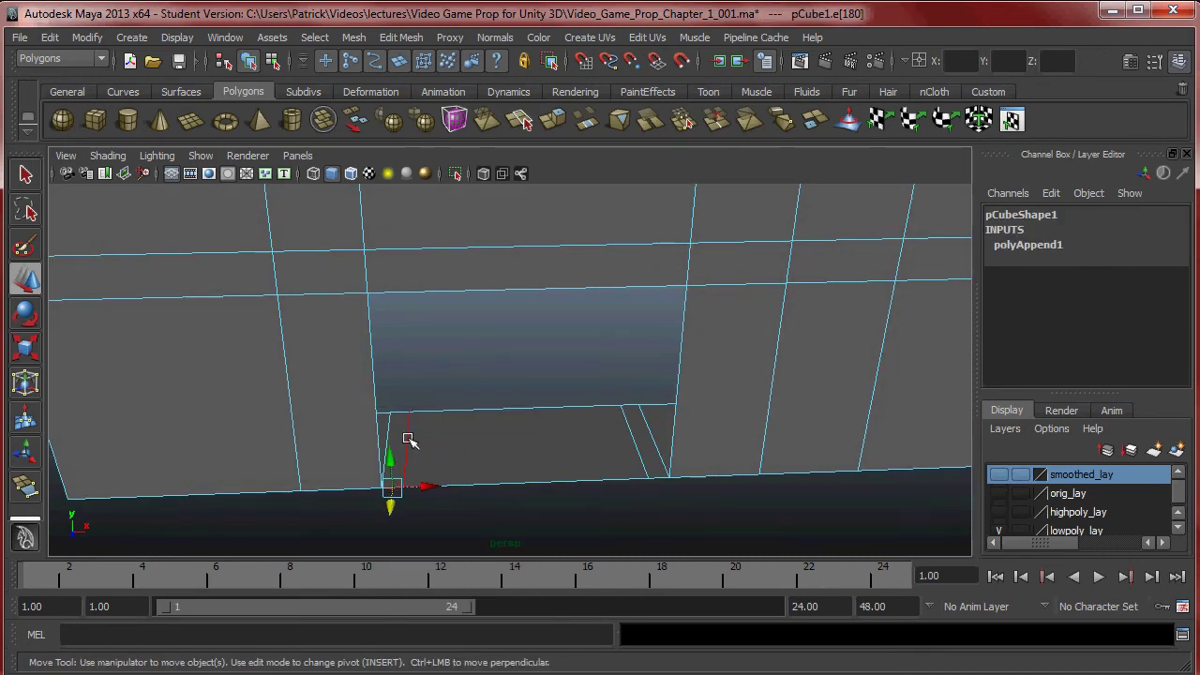
{"action": "left_click", "coordinate": [403, 37]}
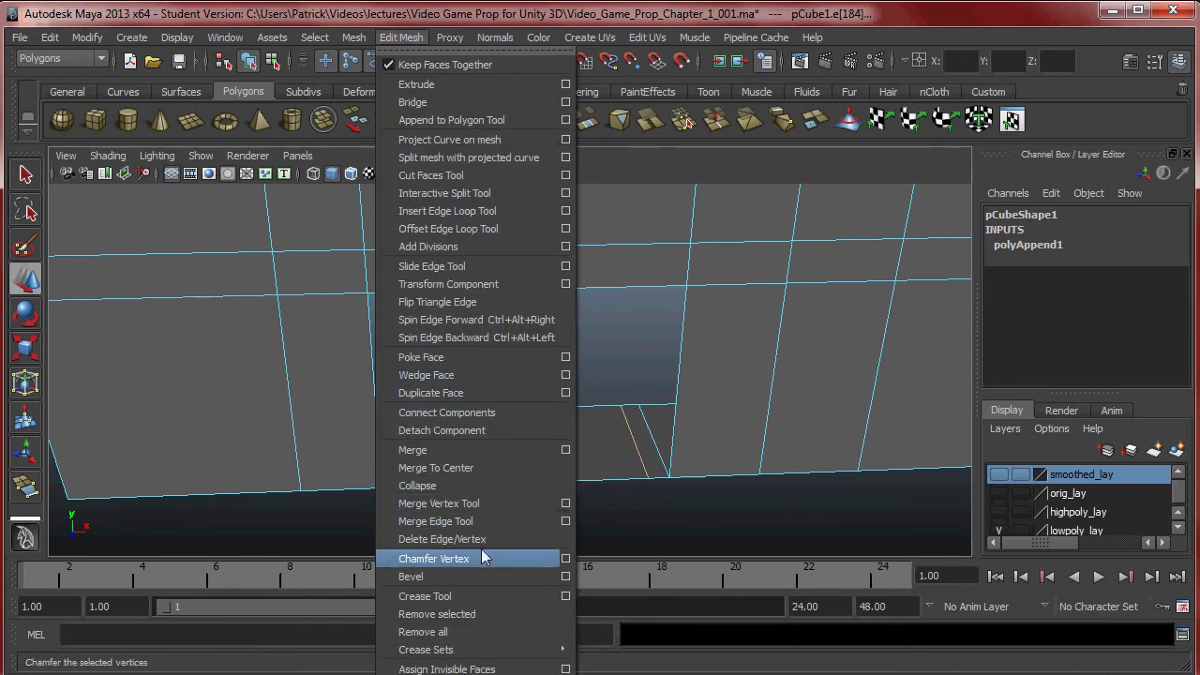
{"action": "left_click", "coordinate": [477, 538]}
Step: Fill the lower panel opening at the wall's base with one flat face using the Append to Polygon Tool
{"action": "right_click_drag", "start_coordinate": [511, 379], "coordinate": [589, 350]}
{"action": "left_click", "coordinate": [401, 38]}
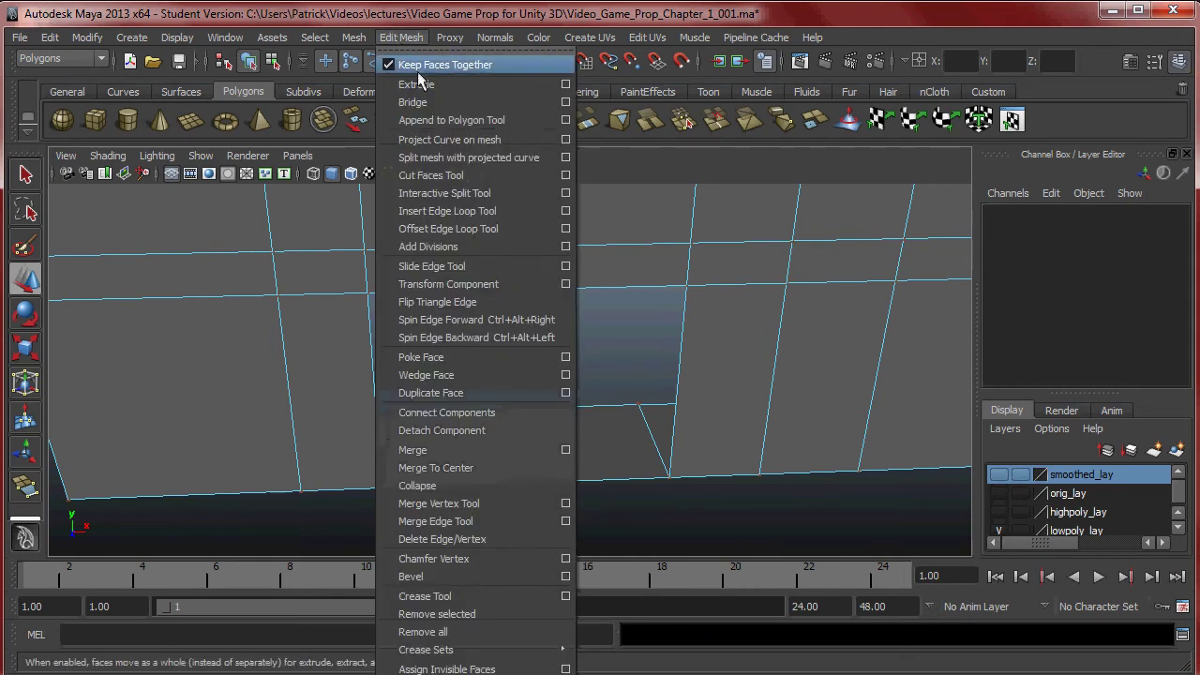
{"action": "left_click", "coordinate": [456, 118]}
{"action": "left_click", "coordinate": [522, 290]}
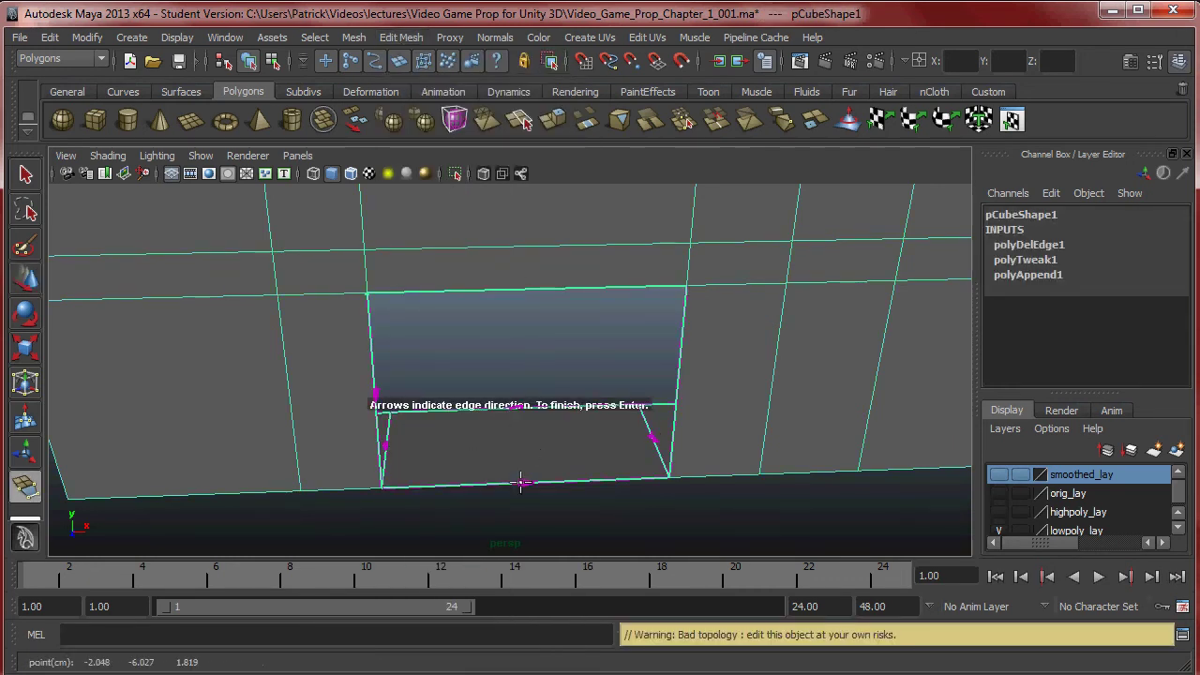
{"action": "left_click", "coordinate": [522, 483]}
{"action": "key", "text": "Return"}
Step: Examine the whole low-poly wall with its two panel openings filled, from several angles
{"action": "right_click_drag", "start_coordinate": [729, 328], "coordinate": [512, 228], "text": "alt"}
{"action": "middle_click_drag", "start_coordinate": [512, 228], "coordinate": [525, 371], "text": "alt"}
{"action": "left_click_drag", "start_coordinate": [539, 346], "coordinate": [628, 338], "text": "alt"}
{"action": "right_click_drag", "start_coordinate": [628, 338], "coordinate": [558, 354], "text": "alt"}
{"action": "left_click_drag", "start_coordinate": [560, 355], "coordinate": [539, 316], "text": "alt"}
{"action": "right_click_drag", "start_coordinate": [539, 316], "coordinate": [571, 356], "text": "alt"}
{"action": "left_click_drag", "start_coordinate": [571, 356], "coordinate": [551, 329], "text": "alt"}
{"action": "left_click_drag", "start_coordinate": [620, 326], "coordinate": [549, 297], "text": "alt"}
Step: Turn on the Poly Count heads-up display in the viewport and frame the low-poly wall
{"action": "left_click", "coordinate": [176, 37]}
{"action": "left_click", "coordinate": [175, 37]}
{"action": "left_click_drag", "start_coordinate": [567, 345], "coordinate": [562, 300], "text": "alt"}
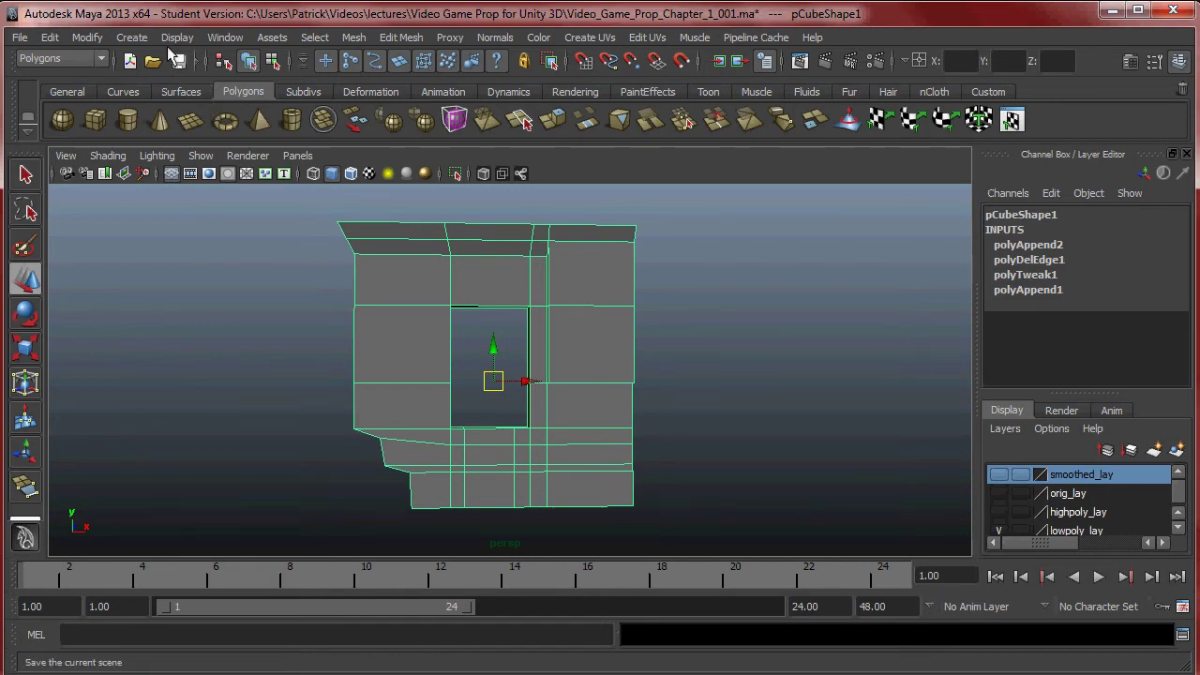
{"action": "left_click", "coordinate": [185, 42]}
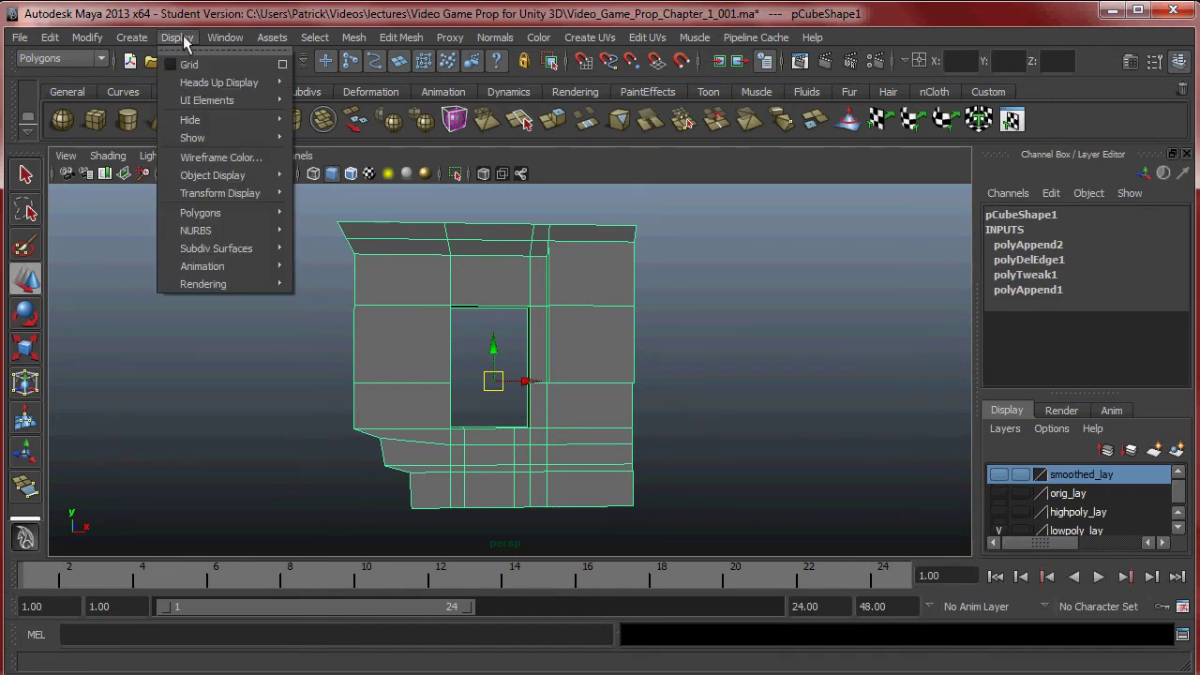
{"action": "mouse_move", "coordinate": [218, 87]}
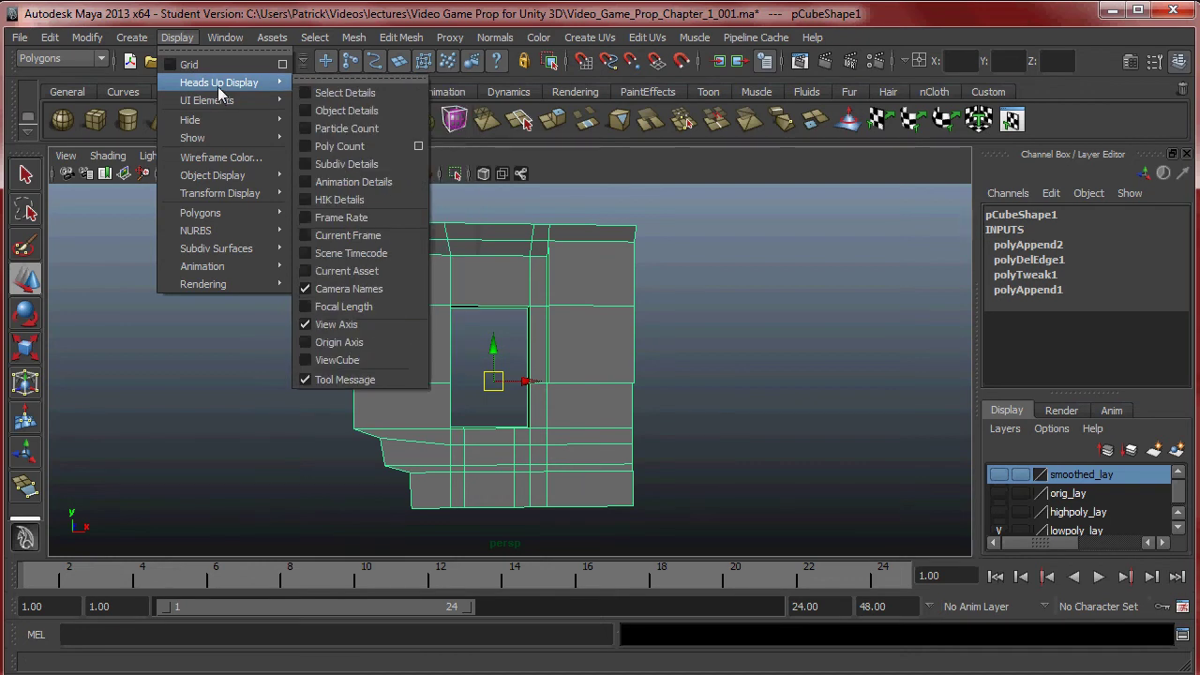
{"action": "left_click", "coordinate": [354, 148]}
{"action": "middle_click_drag", "start_coordinate": [450, 291], "coordinate": [460, 308], "text": "alt"}
{"action": "left_click_drag", "start_coordinate": [460, 308], "coordinate": [391, 295], "text": "alt"}
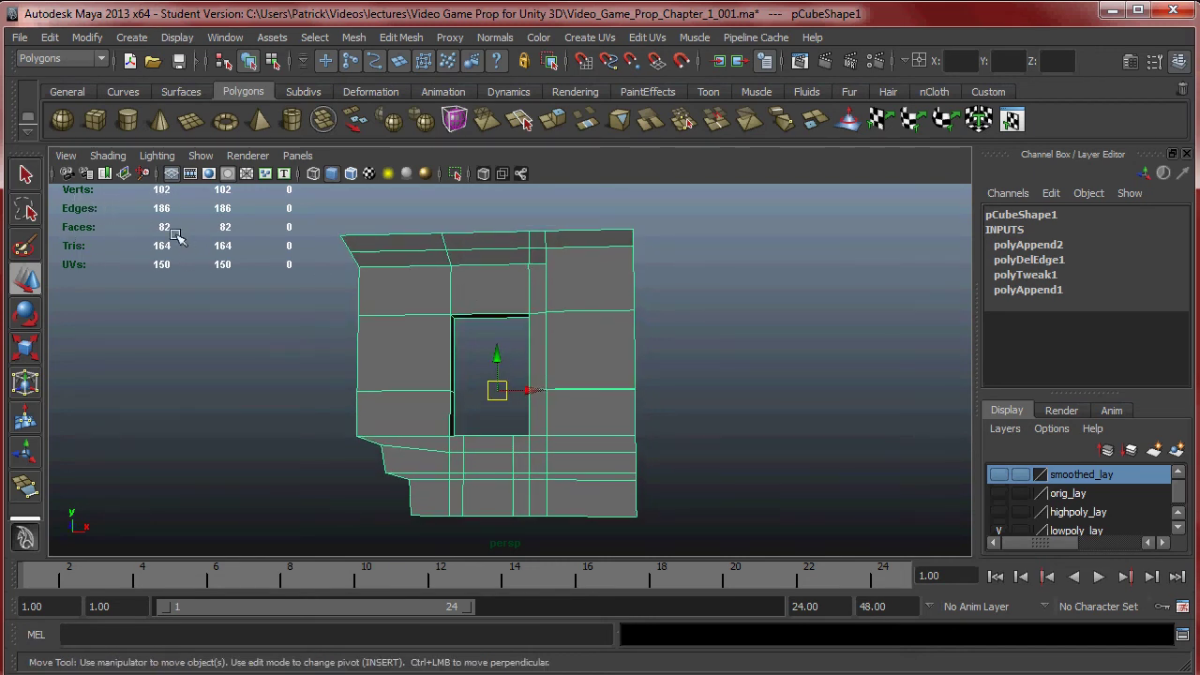
Step: Snap the two middle-row vertices at the end of the low-poly wall's cornice onto the top-edge vertices above them
{"action": "right_click_drag", "start_coordinate": [200, 261], "coordinate": [338, 263], "text": "alt"}
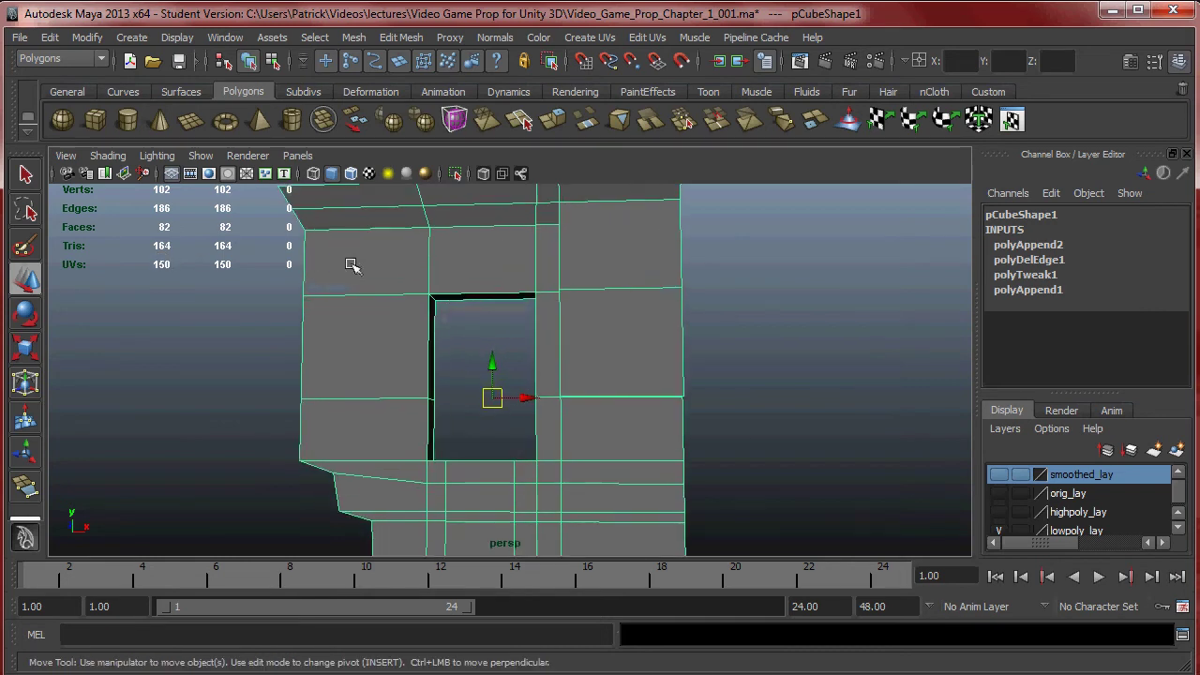
{"action": "middle_click_drag", "start_coordinate": [599, 284], "coordinate": [647, 294], "text": "alt"}
{"action": "left_click_drag", "start_coordinate": [648, 295], "coordinate": [629, 332], "text": "alt"}
{"action": "middle_click_drag", "start_coordinate": [629, 332], "coordinate": [618, 304], "text": "alt"}
{"action": "right_click_drag", "start_coordinate": [548, 318], "coordinate": [635, 330], "text": "alt"}
{"action": "left_click_drag", "start_coordinate": [474, 376], "coordinate": [529, 321], "text": "alt"}
{"action": "right_click_drag", "start_coordinate": [488, 294], "coordinate": [503, 334]}
{"action": "key", "text": "q"}
{"action": "left_click_drag", "start_coordinate": [504, 335], "coordinate": [505, 325], "text": "alt"}
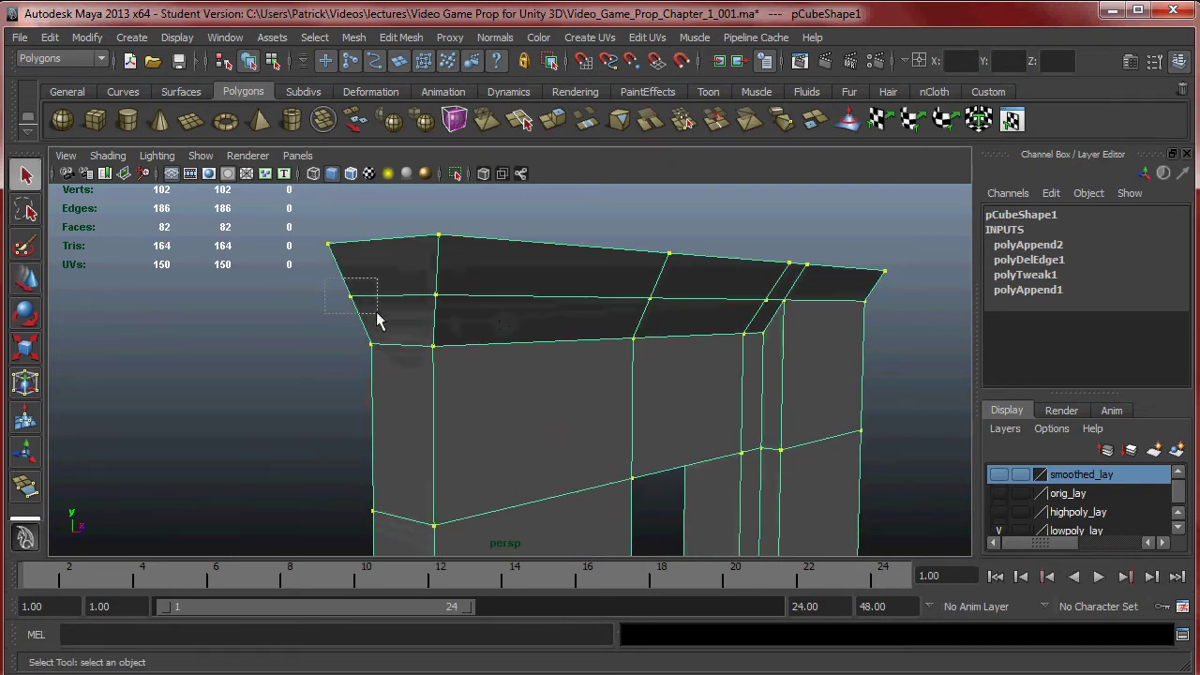
{"action": "left_click_drag", "start_coordinate": [377, 320], "coordinate": [376, 314]}
{"action": "key", "text": "w"}
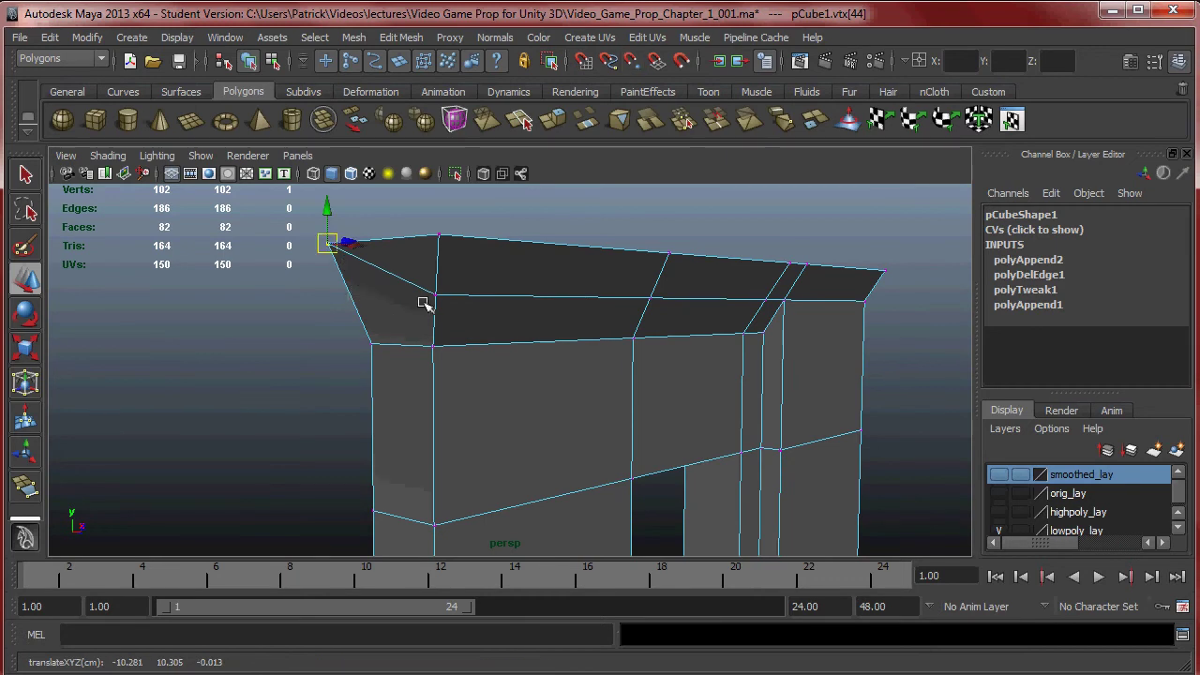
{"action": "left_click_drag", "start_coordinate": [454, 310], "coordinate": [442, 272]}
Step: Snap the remaining middle-row vertices along the cornice onto its top edge with vertex snapping
{"action": "left_click_drag", "start_coordinate": [811, 339], "coordinate": [595, 300], "text": "alt"}
{"action": "left_click", "coordinate": [580, 303]}
{"action": "key", "text": "v"}
{"action": "left_click", "coordinate": [770, 298]}
{"action": "key", "text": "v"}
{"action": "left_click_drag", "start_coordinate": [774, 300], "coordinate": [793, 264]}
{"action": "left_click_drag", "start_coordinate": [900, 324], "coordinate": [856, 329], "text": "alt"}
{"action": "right_click_drag", "start_coordinate": [857, 329], "coordinate": [946, 339], "text": "alt"}
{"action": "middle_click_drag", "start_coordinate": [947, 339], "coordinate": [806, 408], "text": "alt"}
{"action": "left_click_drag", "start_coordinate": [804, 409], "coordinate": [620, 377], "text": "alt"}
{"action": "key", "text": "v"}
{"action": "left_click", "coordinate": [647, 311]}
{"action": "key", "text": "v"}
{"action": "left_click_drag", "start_coordinate": [647, 312], "coordinate": [625, 311]}
Step: Snap the inner vertices of the narrow step on the wall's side onto its outer edge and undo the last snap
{"action": "left_click_drag", "start_coordinate": [366, 321], "coordinate": [625, 296], "text": "alt"}
{"action": "left_click_drag", "start_coordinate": [589, 384], "coordinate": [594, 313], "text": "alt"}
{"action": "left_click_drag", "start_coordinate": [585, 376], "coordinate": [653, 438], "text": "alt"}
{"action": "left_click_drag", "start_coordinate": [493, 365], "coordinate": [696, 430]}
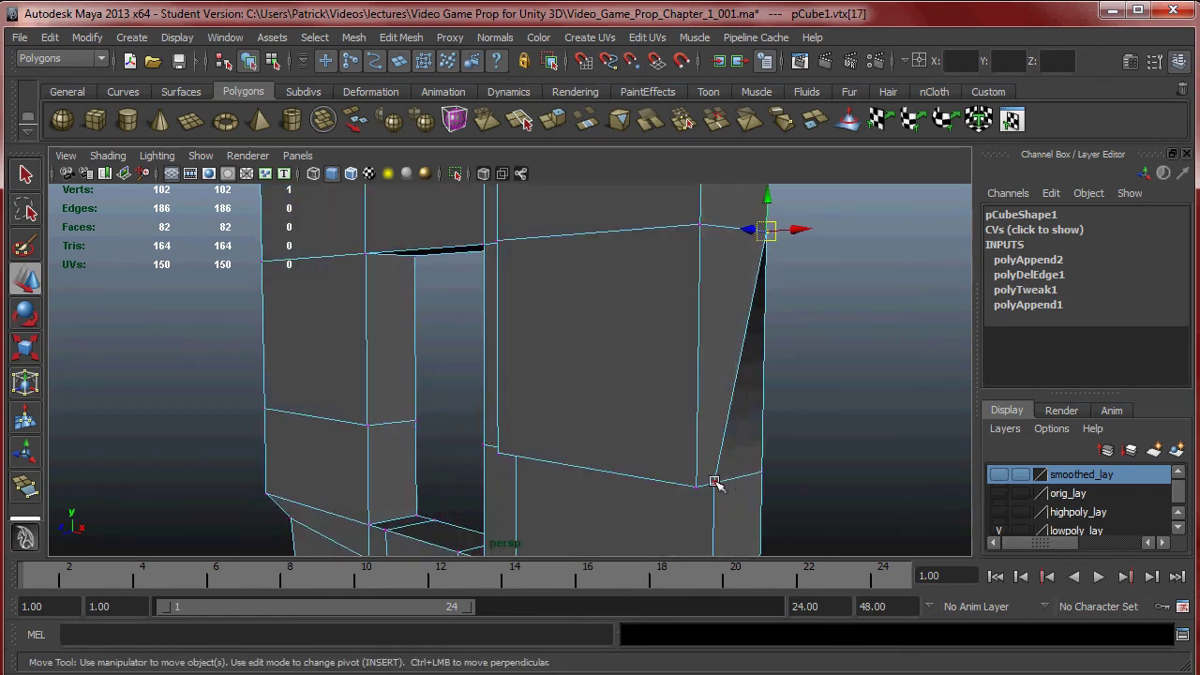
{"action": "left_click_drag", "start_coordinate": [730, 492], "coordinate": [761, 475]}
{"action": "left_click_drag", "start_coordinate": [844, 483], "coordinate": [457, 319], "text": "alt"}
{"action": "key", "text": "v"}
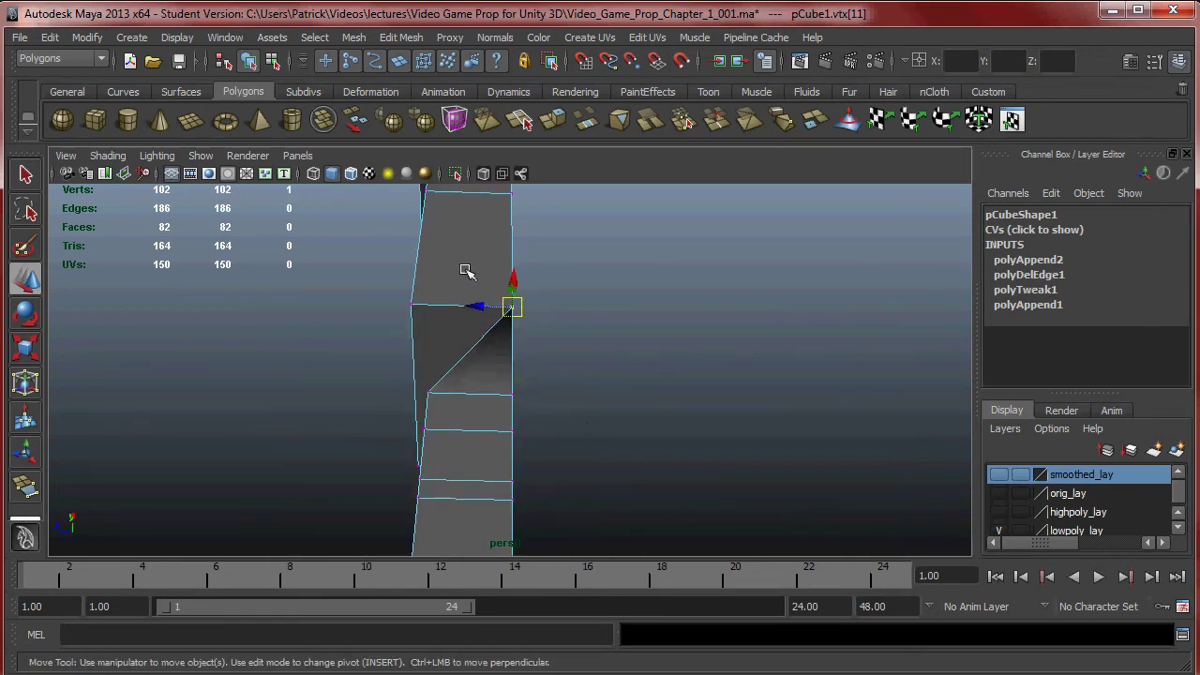
{"action": "key", "text": "ctrl+z"}
Step: Snap the two intermediate vertices on the cornice's top back edge onto the left and right back corners
{"action": "left_click_drag", "start_coordinate": [516, 346], "coordinate": [611, 366], "text": "alt"}
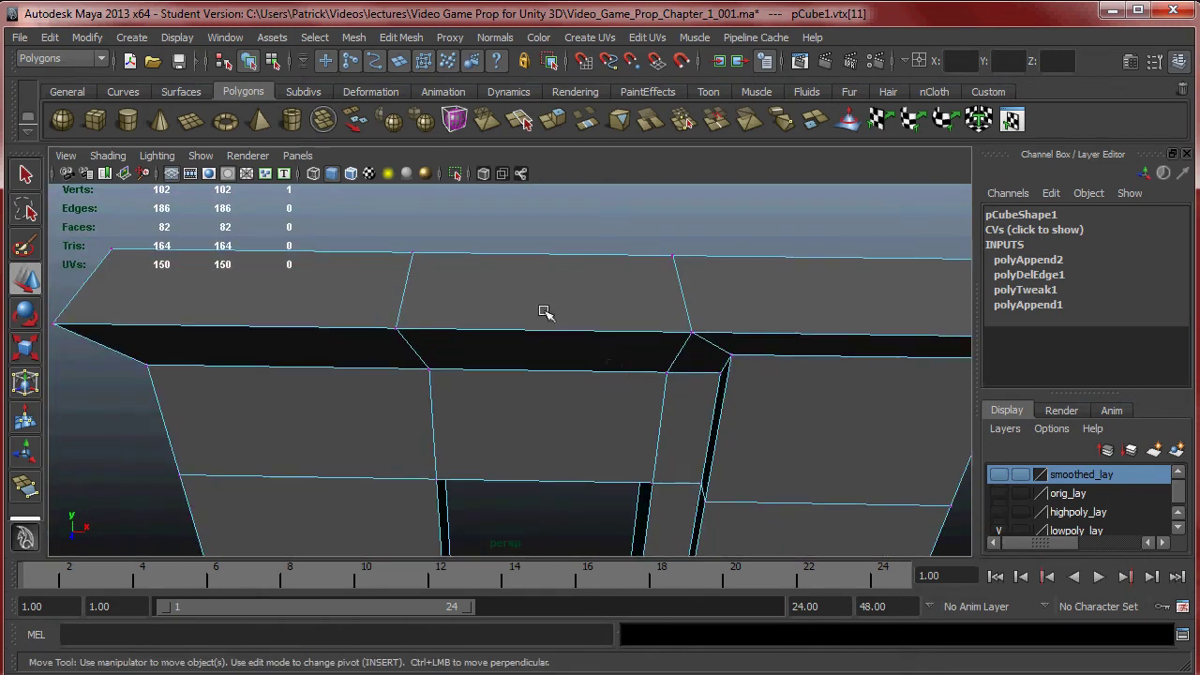
{"action": "left_click", "coordinate": [410, 251]}
{"action": "left_click_drag", "start_coordinate": [413, 251], "coordinate": [105, 231]}
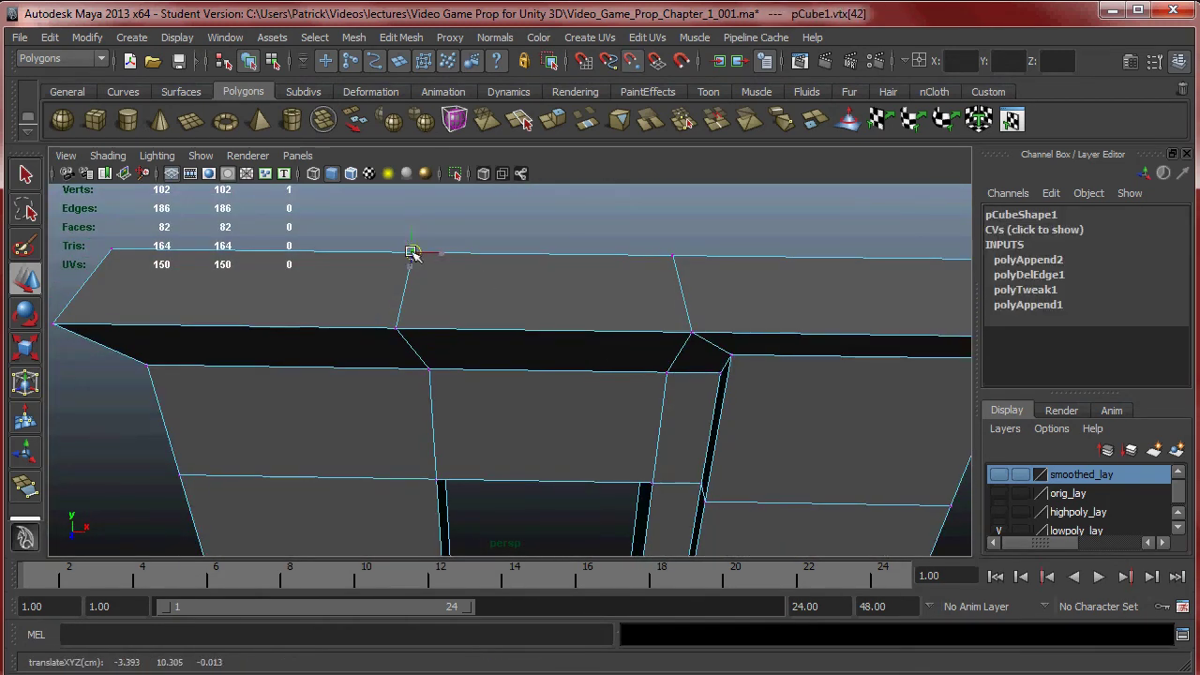
{"action": "left_click", "coordinate": [673, 254]}
{"action": "scroll", "coordinate": [709, 289], "scroll_direction": "down", "scroll_amount": 2}
{"action": "middle_click_drag", "start_coordinate": [710, 288], "coordinate": [669, 296], "text": "alt"}
{"action": "key", "text": "v"}
{"action": "left_click_drag", "start_coordinate": [605, 283], "coordinate": [792, 273]}
{"action": "left_click_drag", "start_coordinate": [569, 272], "coordinate": [821, 271]}
{"action": "left_click_drag", "start_coordinate": [705, 377], "coordinate": [676, 270], "text": "alt"}
{"action": "middle_click_drag", "start_coordinate": [675, 270], "coordinate": [664, 329], "text": "alt"}
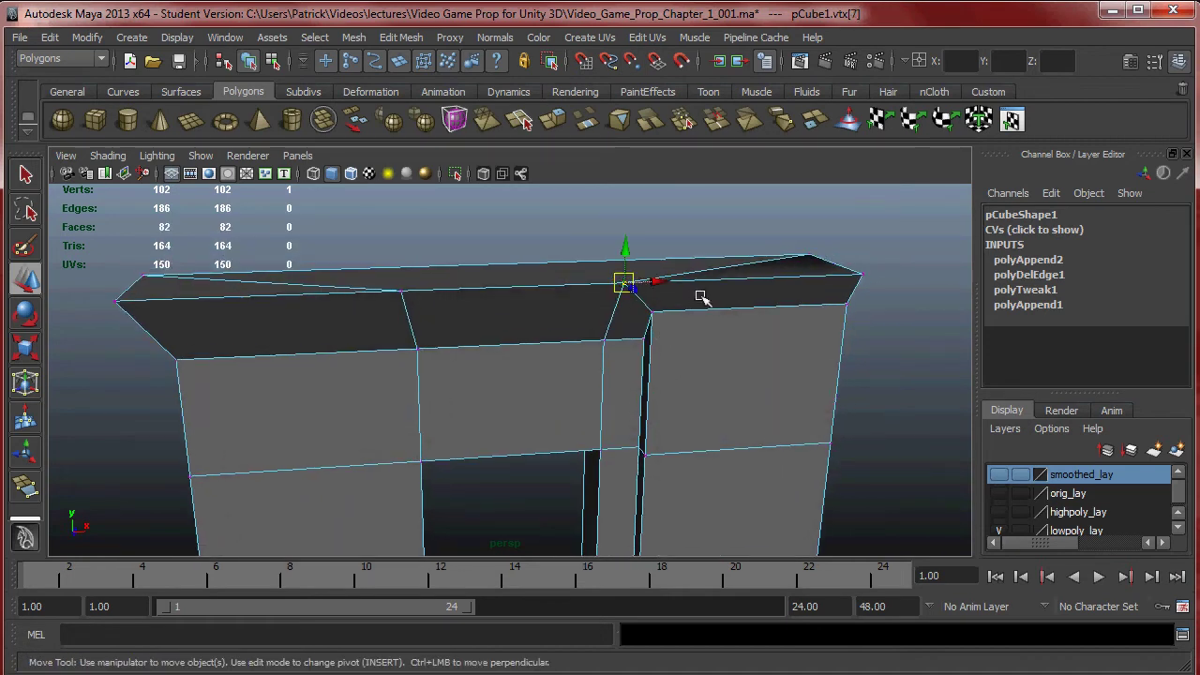
Step: Try to snap the vertices at the right junction of the cornice's front edge onto the right front corner
{"action": "left_click_drag", "start_coordinate": [630, 287], "coordinate": [837, 276]}
{"action": "left_click", "coordinate": [624, 285]}
{"action": "left_click_drag", "start_coordinate": [626, 287], "coordinate": [840, 275]}
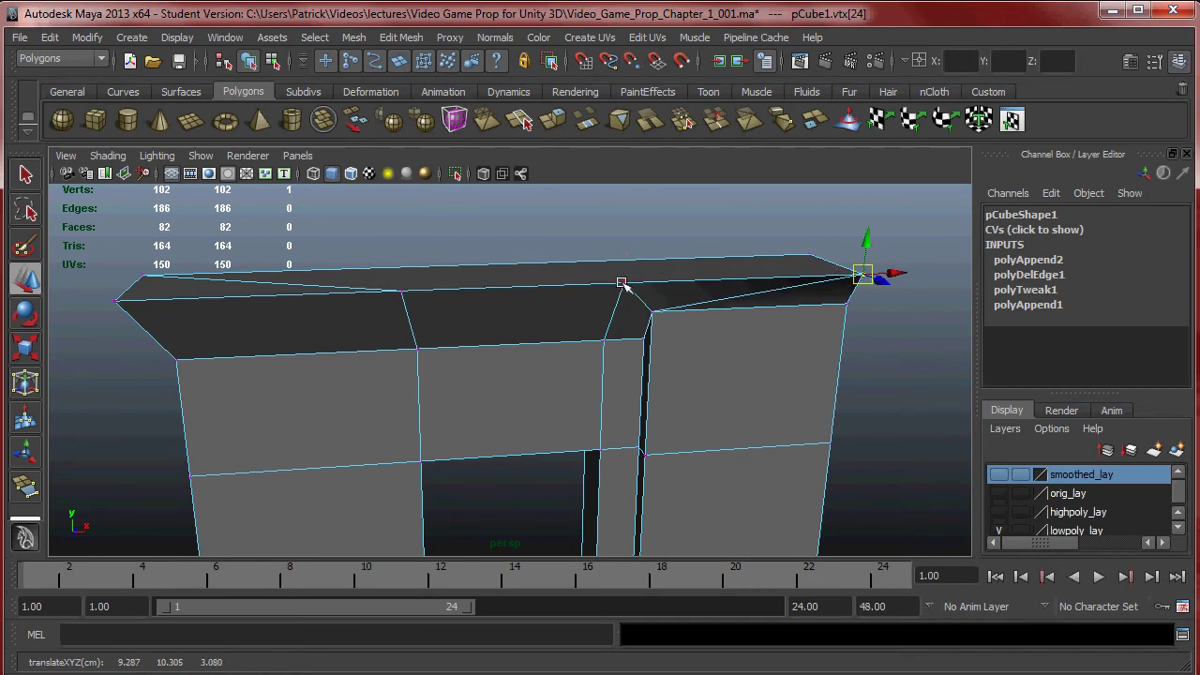
{"action": "left_click_drag", "start_coordinate": [644, 287], "coordinate": [851, 279]}
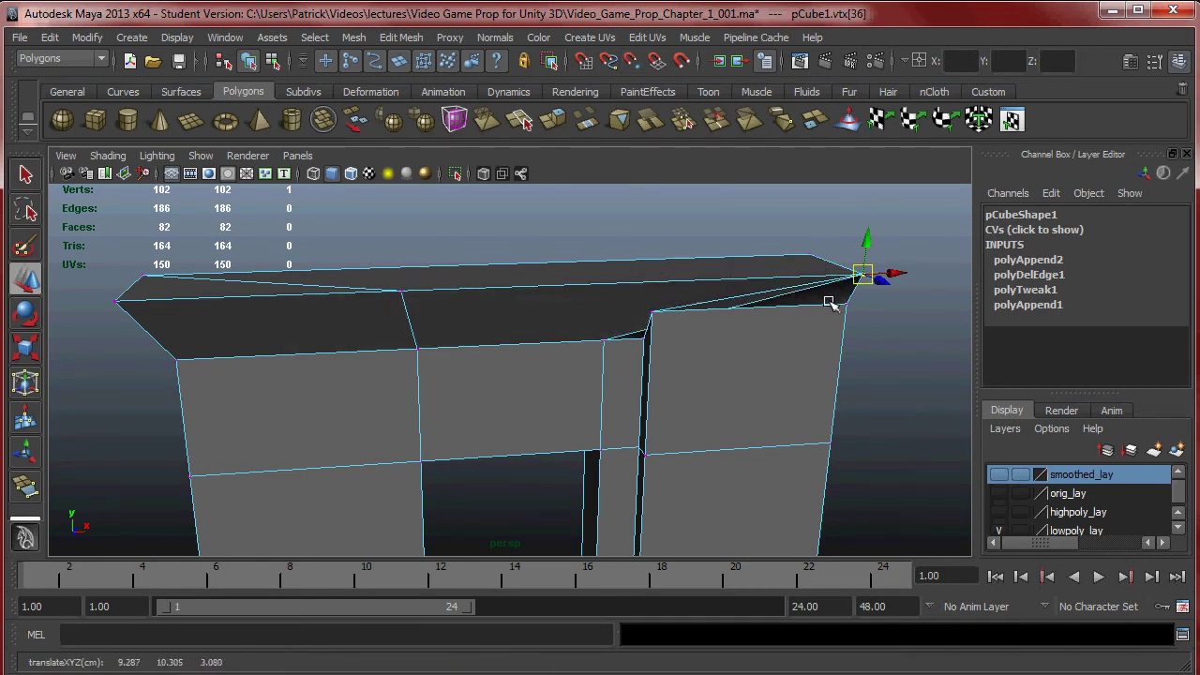
{"action": "key", "text": "ctrl+z"}
{"action": "key", "text": "ctrl+z"}
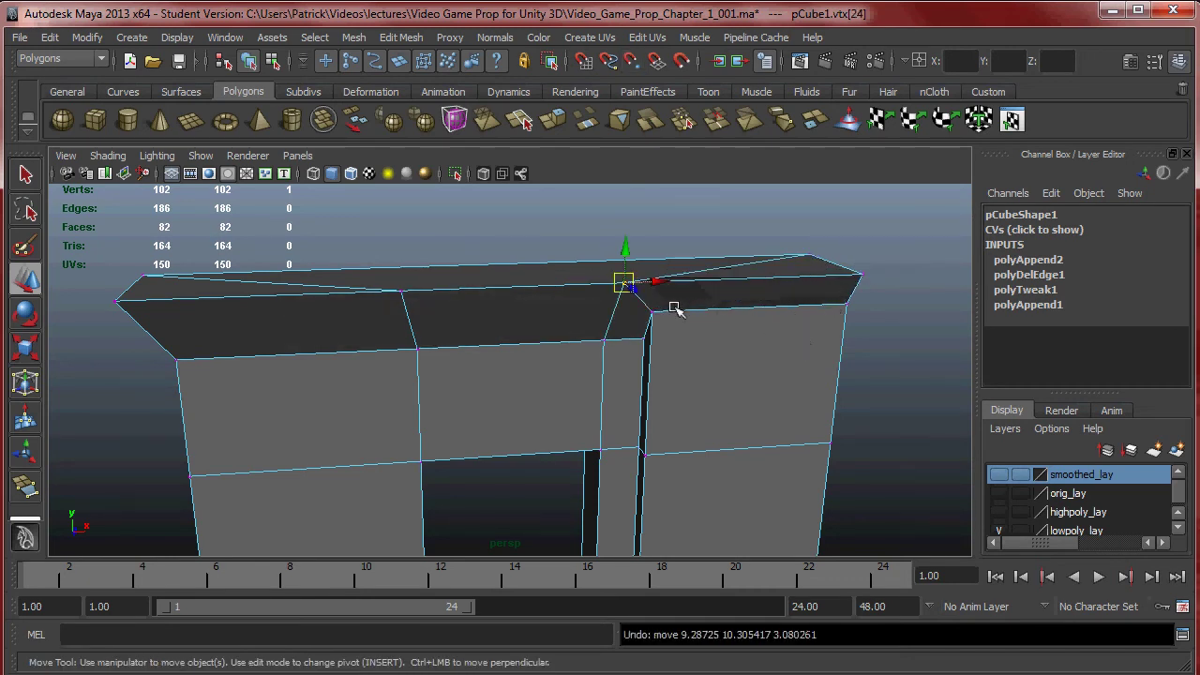
Step: Snap the left intermediate vertex of the cornice's front edge onto the left corner and shift the right junction's vertices slightly sideways
{"action": "key", "text": "v"}
{"action": "left_click_drag", "start_coordinate": [402, 292], "coordinate": [121, 298]}
{"action": "left_click_drag", "start_coordinate": [589, 377], "coordinate": [626, 298], "text": "alt"}
{"action": "left_click", "coordinate": [557, 292]}
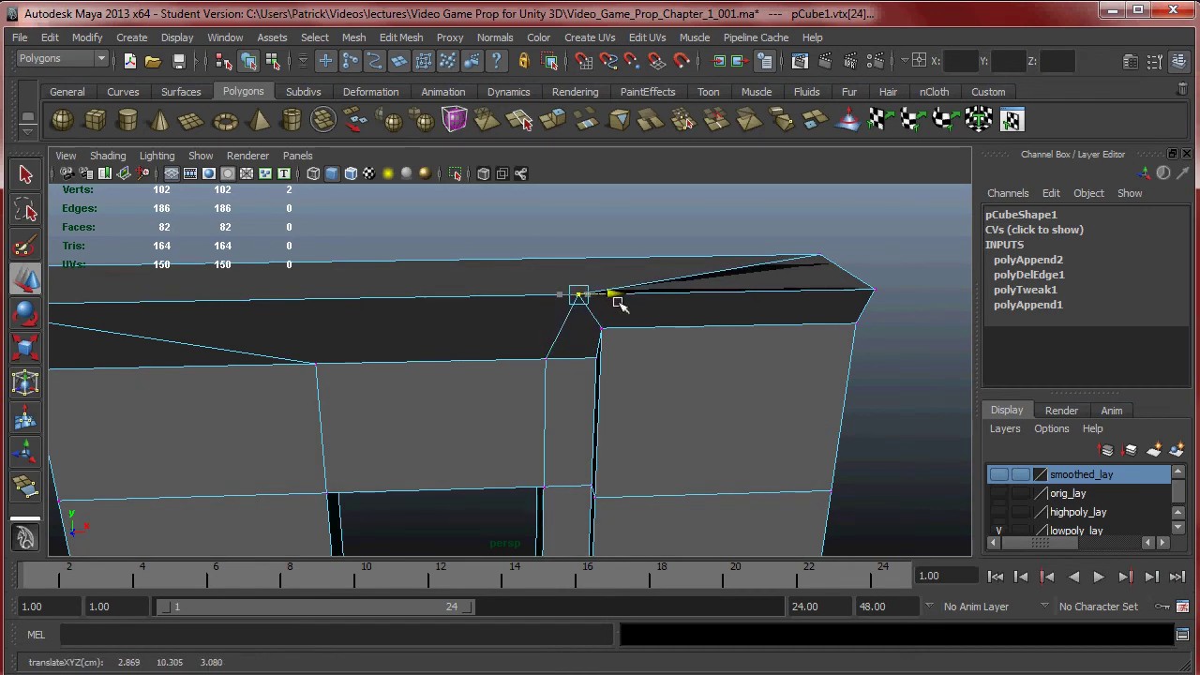
Step: Delete the horizontal edges crossing the wall to the left of the window, together with their vertices, using Delete Edge/Vertex
{"action": "left_click_drag", "start_coordinate": [666, 321], "coordinate": [312, 383], "text": "alt"}
{"action": "left_click_drag", "start_coordinate": [433, 417], "coordinate": [536, 421], "text": "alt"}
{"action": "right_click_drag", "start_coordinate": [535, 376], "coordinate": [535, 334]}
{"action": "double_click", "coordinate": [517, 432]}
{"action": "left_click_drag", "start_coordinate": [624, 429], "coordinate": [511, 212], "text": "alt"}
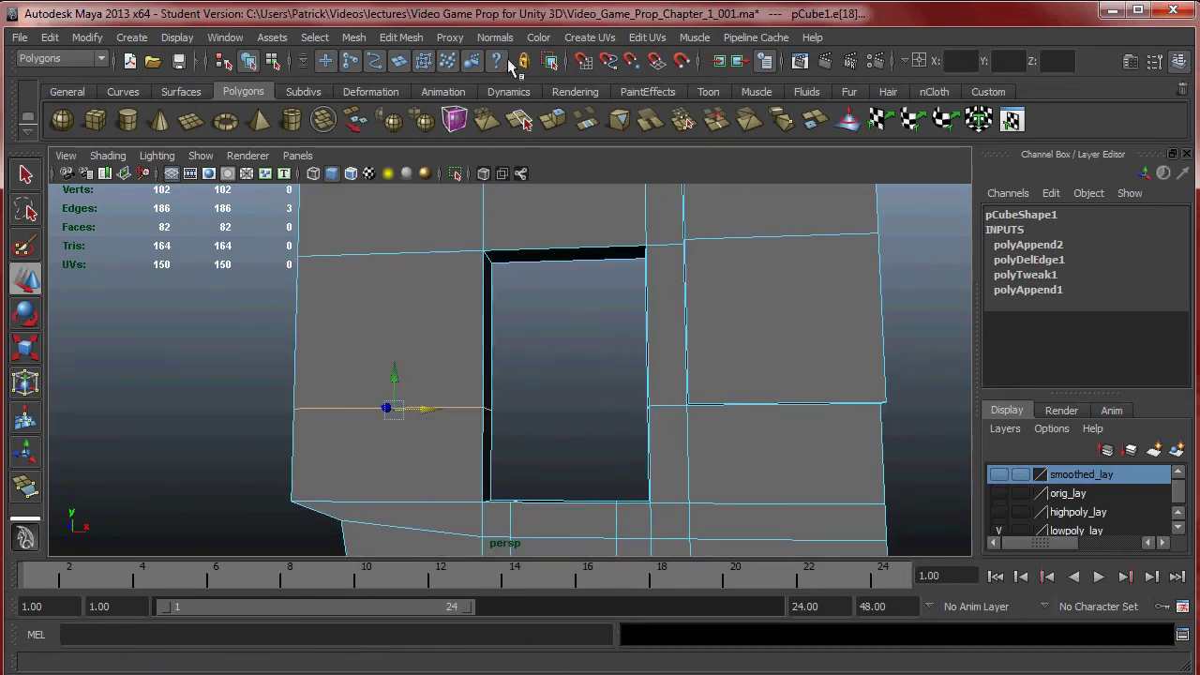
{"action": "left_click", "coordinate": [401, 38]}
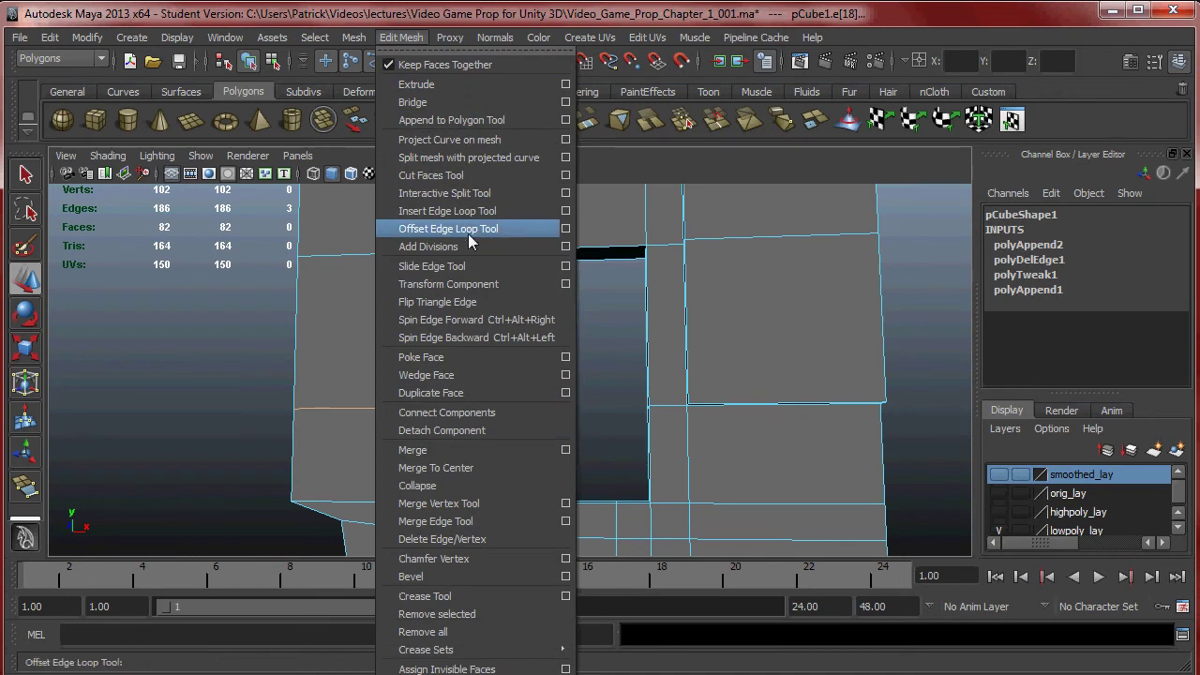
{"action": "left_click", "coordinate": [469, 540]}
Step: Snap the two mid-height vertices on the window's right jamb down onto the opening's bottom corners
{"action": "left_click_drag", "start_coordinate": [591, 496], "coordinate": [638, 373], "text": "alt"}
{"action": "right_click_drag", "start_coordinate": [610, 375], "coordinate": [536, 372]}
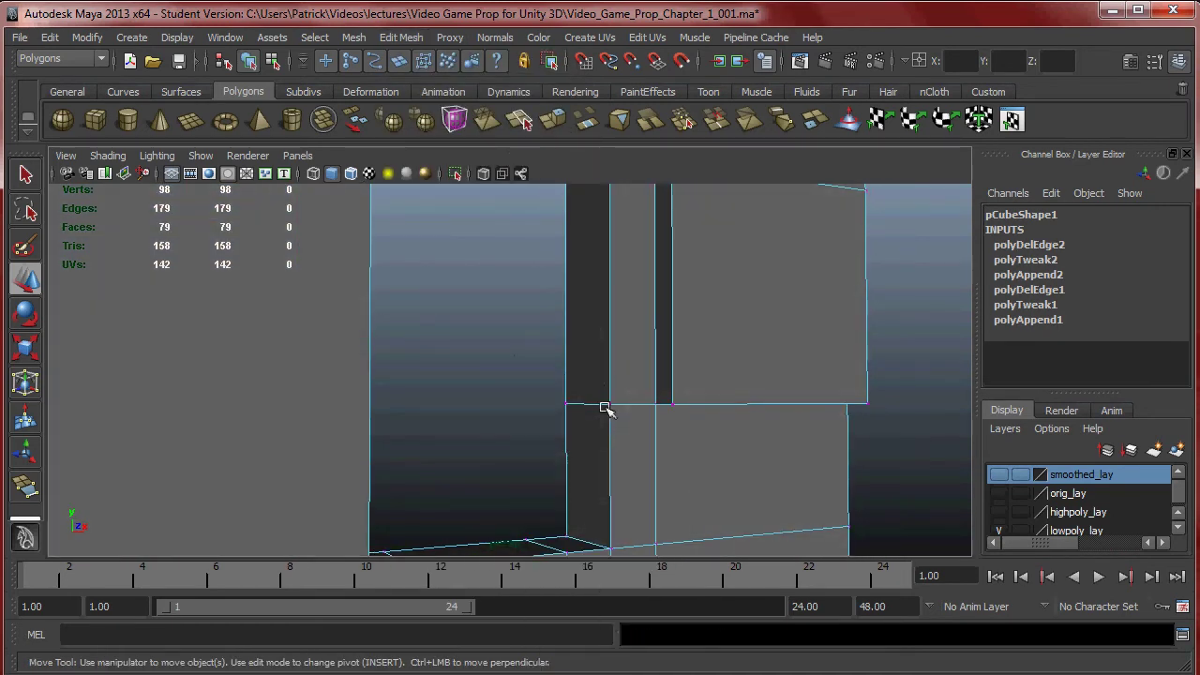
{"action": "left_click", "coordinate": [611, 407]}
{"action": "left_click_drag", "start_coordinate": [664, 437], "coordinate": [690, 372], "text": "alt"}
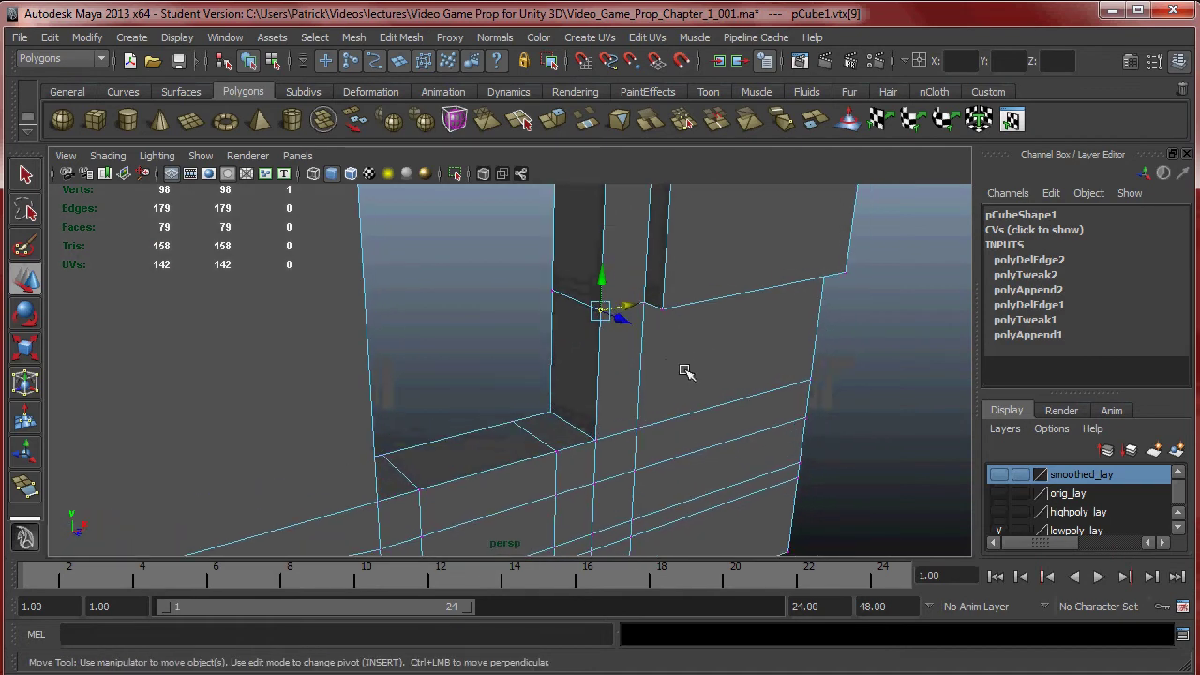
{"action": "left_click_drag", "start_coordinate": [607, 315], "coordinate": [596, 438]}
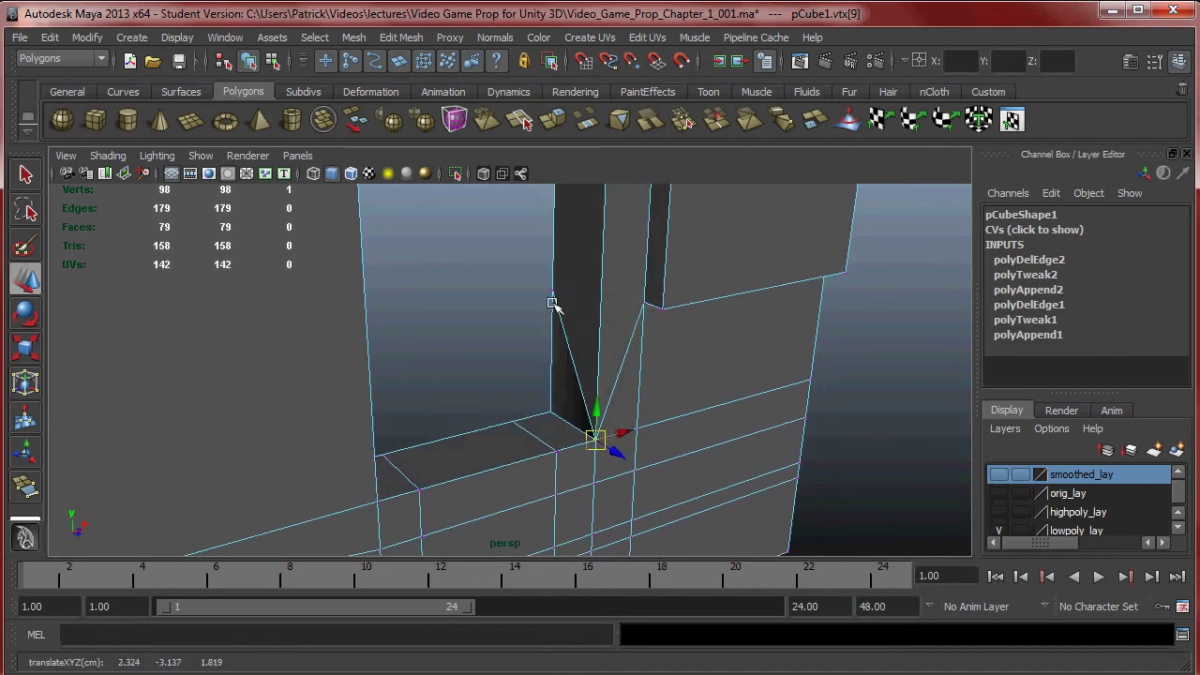
{"action": "left_click", "coordinate": [550, 290]}
{"action": "key", "text": "v"}
{"action": "left_click_drag", "start_coordinate": [551, 293], "coordinate": [553, 388]}
Step: Delete the two vertical edge runs below the window, together with their vertices, using Delete Edge/Vertex
{"action": "left_click_drag", "start_coordinate": [583, 442], "coordinate": [510, 439], "text": "alt"}
{"action": "middle_click_drag", "start_coordinate": [554, 370], "coordinate": [557, 225], "text": "alt"}
{"action": "left_click_drag", "start_coordinate": [642, 339], "coordinate": [598, 318], "text": "alt"}
{"action": "right_click_drag", "start_coordinate": [525, 313], "coordinate": [509, 283]}
{"action": "double_click", "coordinate": [512, 284]}
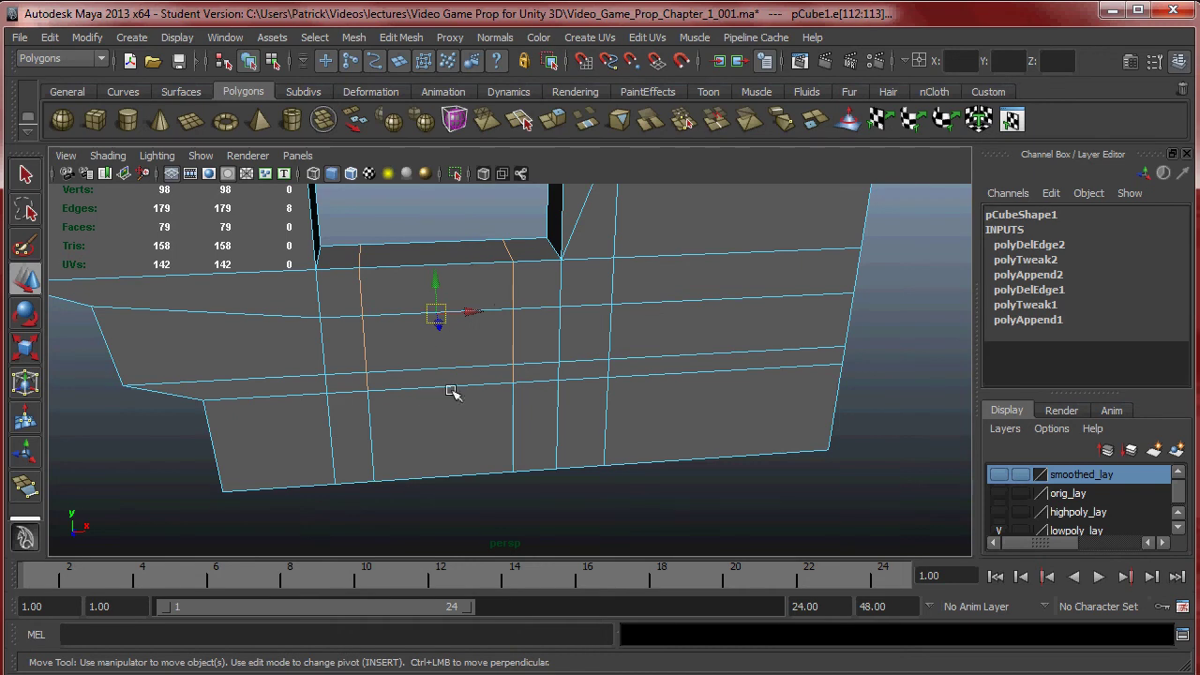
{"action": "left_click", "coordinate": [401, 37]}
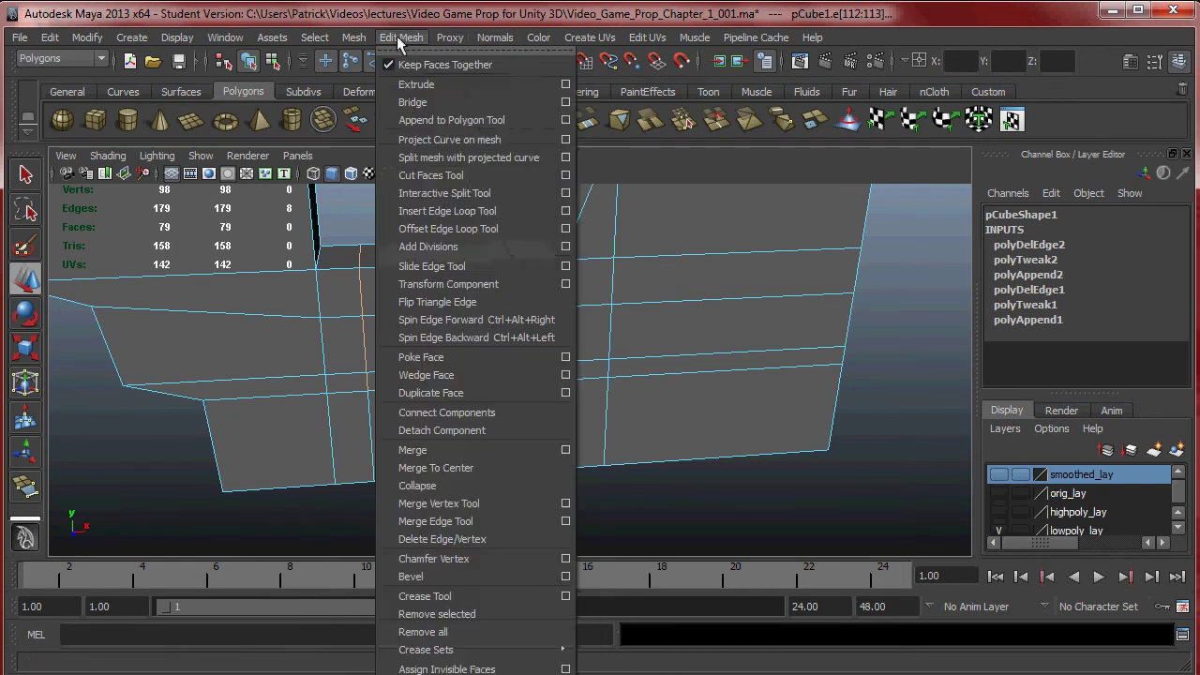
{"action": "left_click", "coordinate": [489, 537]}
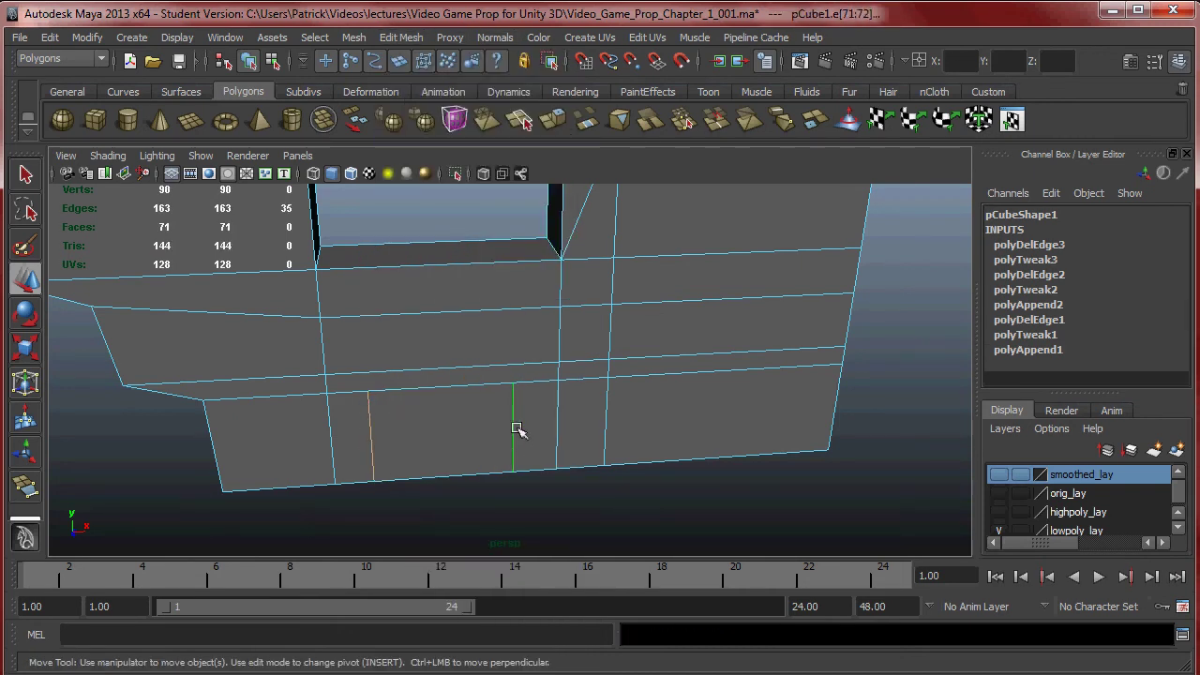
Step: Try to delete the two leftover vertical edges on the lowest tier of the wall's base
{"action": "key", "text": "Delete"}
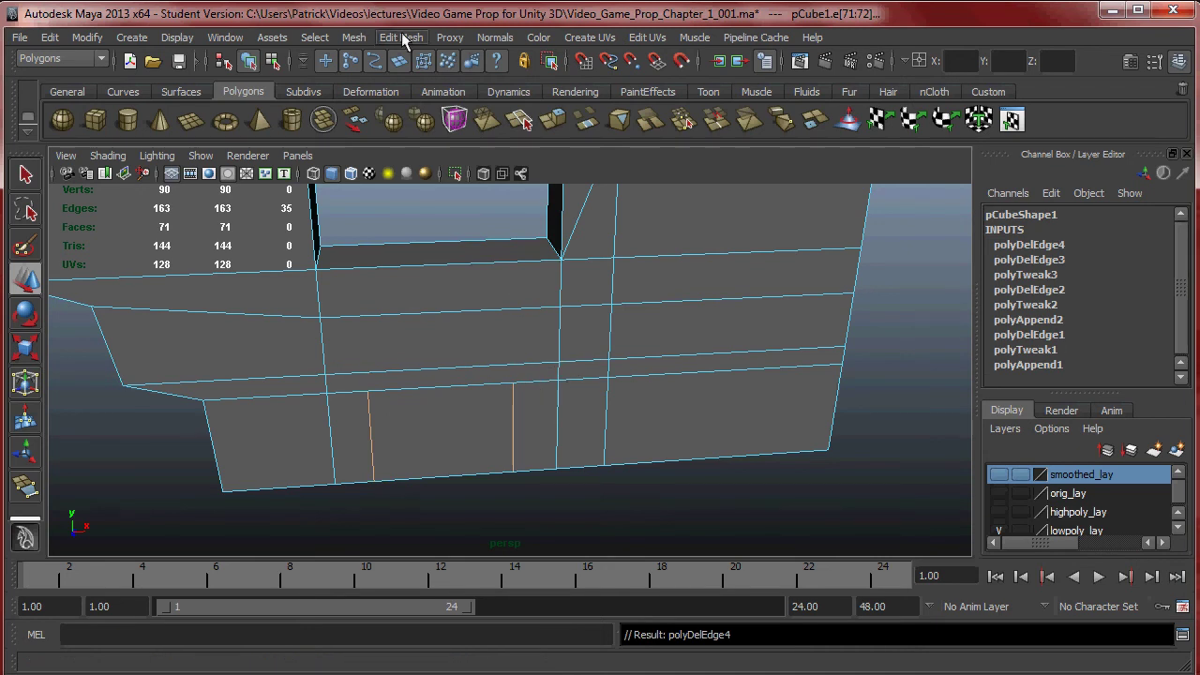
{"action": "left_click", "coordinate": [401, 37]}
{"action": "left_click", "coordinate": [504, 539]}
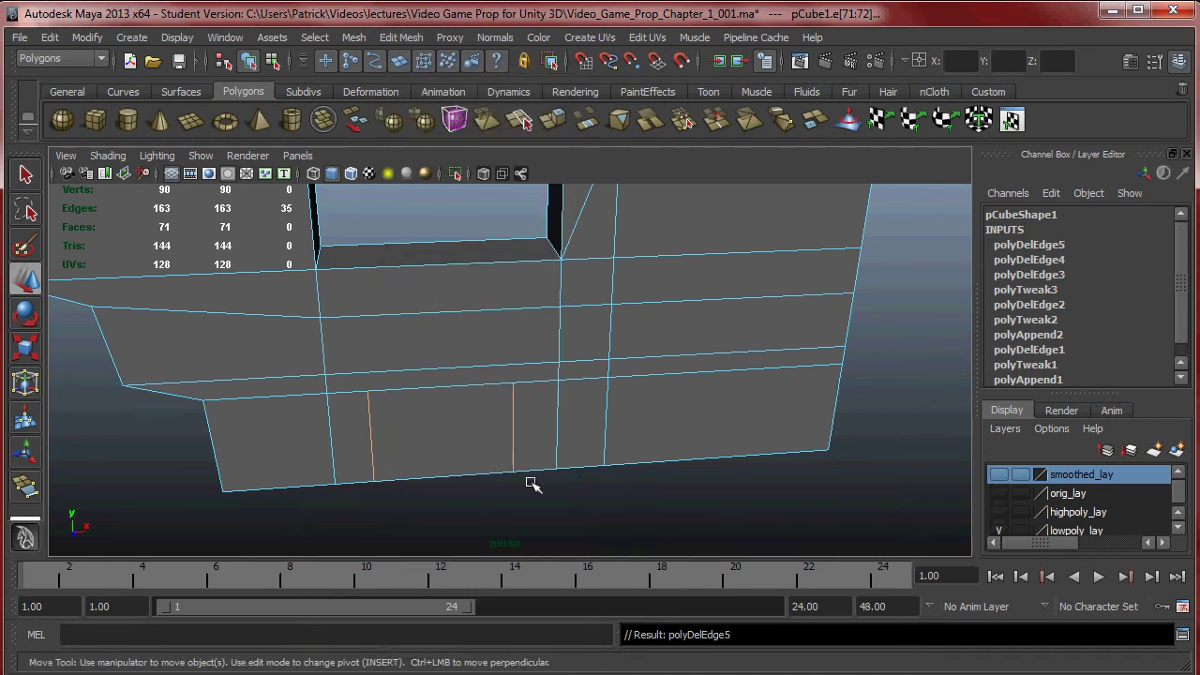
Step: Snap the vertices of the right leftover edge on the base and its underside onto the neighbouring vertical edge's vertices
{"action": "scroll", "coordinate": [516, 415], "scroll_direction": "up", "scroll_amount": 3}
{"action": "right_click", "coordinate": [511, 380]}
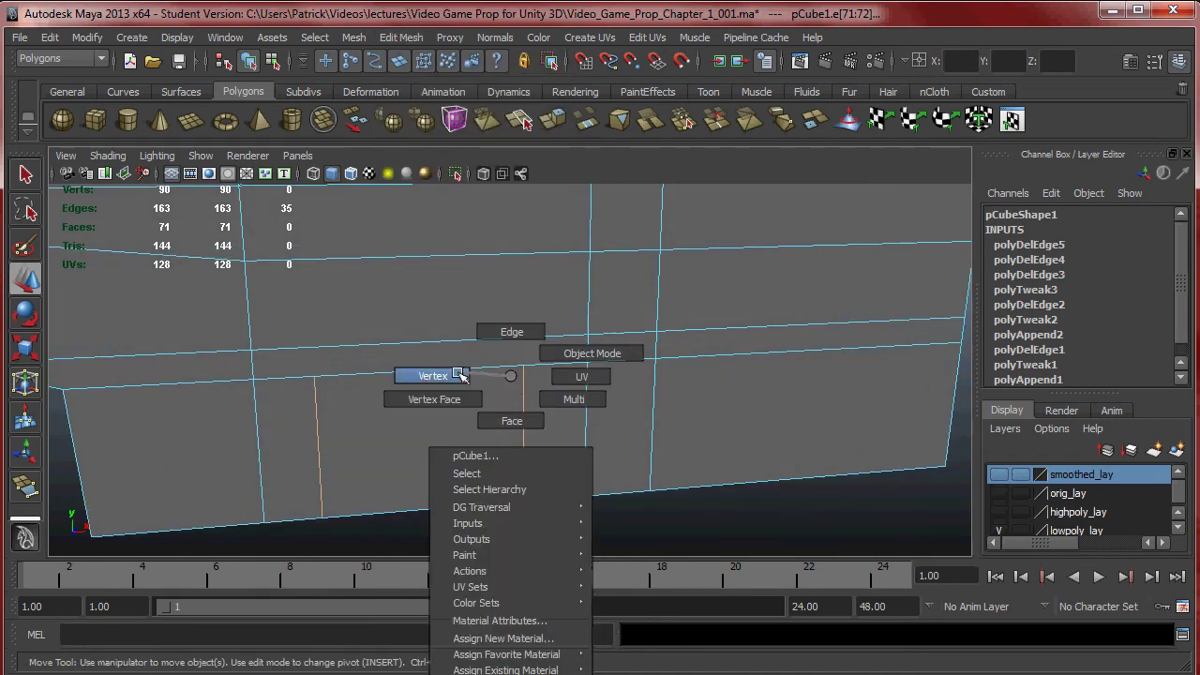
{"action": "left_click", "coordinate": [459, 375]}
{"action": "left_click_drag", "start_coordinate": [496, 396], "coordinate": [589, 334], "text": "alt"}
{"action": "left_click", "coordinate": [562, 340]}
{"action": "left_click_drag", "start_coordinate": [542, 277], "coordinate": [560, 433]}
{"action": "left_click", "coordinate": [547, 419]}
{"action": "key", "text": "v"}
{"action": "middle_click_drag", "start_coordinate": [569, 424], "coordinate": [608, 424]}
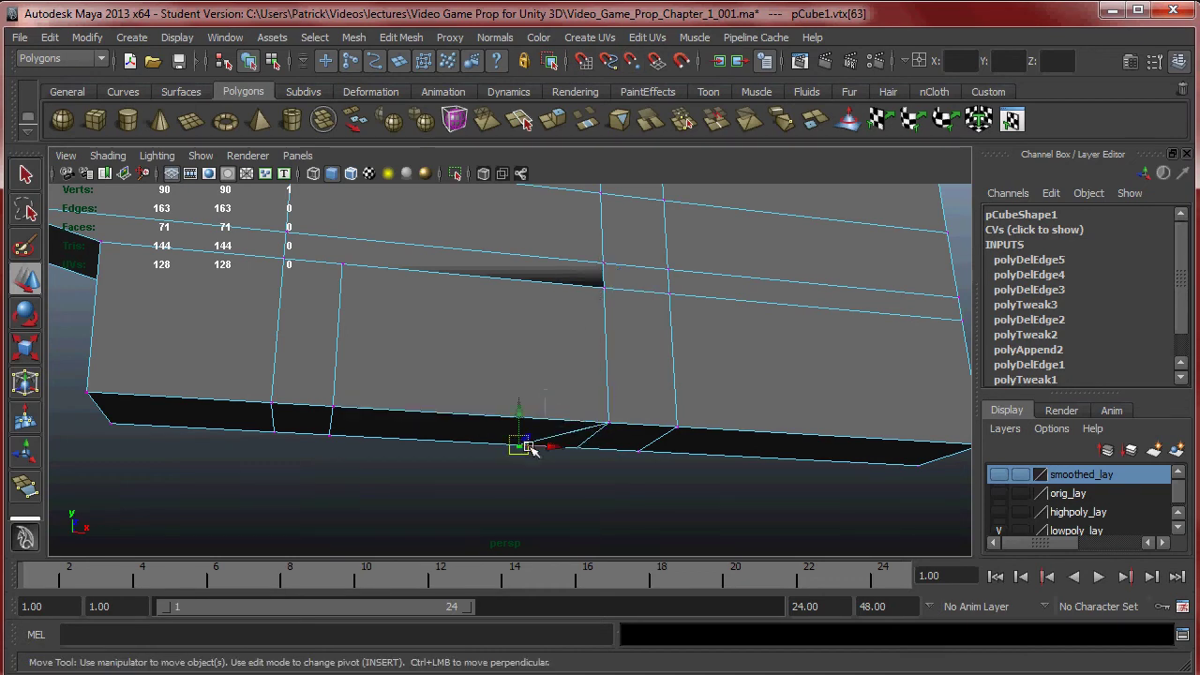
{"action": "middle_click_drag", "start_coordinate": [522, 445], "coordinate": [571, 447]}
{"action": "left_click_drag", "start_coordinate": [526, 456], "coordinate": [536, 415], "text": "alt"}
{"action": "left_click_drag", "start_coordinate": [498, 413], "coordinate": [527, 442]}
{"action": "key", "text": "v"}
{"action": "middle_click_drag", "start_coordinate": [527, 442], "coordinate": [539, 427]}
Step: Snap the vertices of the left leftover edge on the base onto the vertical edge aligned with the window's left side
{"action": "left_click", "coordinate": [331, 307]}
{"action": "middle_click_drag", "start_coordinate": [332, 307], "coordinate": [298, 310]}
{"action": "left_click", "coordinate": [326, 390]}
{"action": "middle_click_drag", "start_coordinate": [326, 390], "coordinate": [303, 382]}
{"action": "left_click_drag", "start_coordinate": [305, 384], "coordinate": [406, 356], "text": "alt"}
{"action": "left_click", "coordinate": [407, 347]}
{"action": "middle_click_drag", "start_coordinate": [461, 351], "coordinate": [401, 350]}
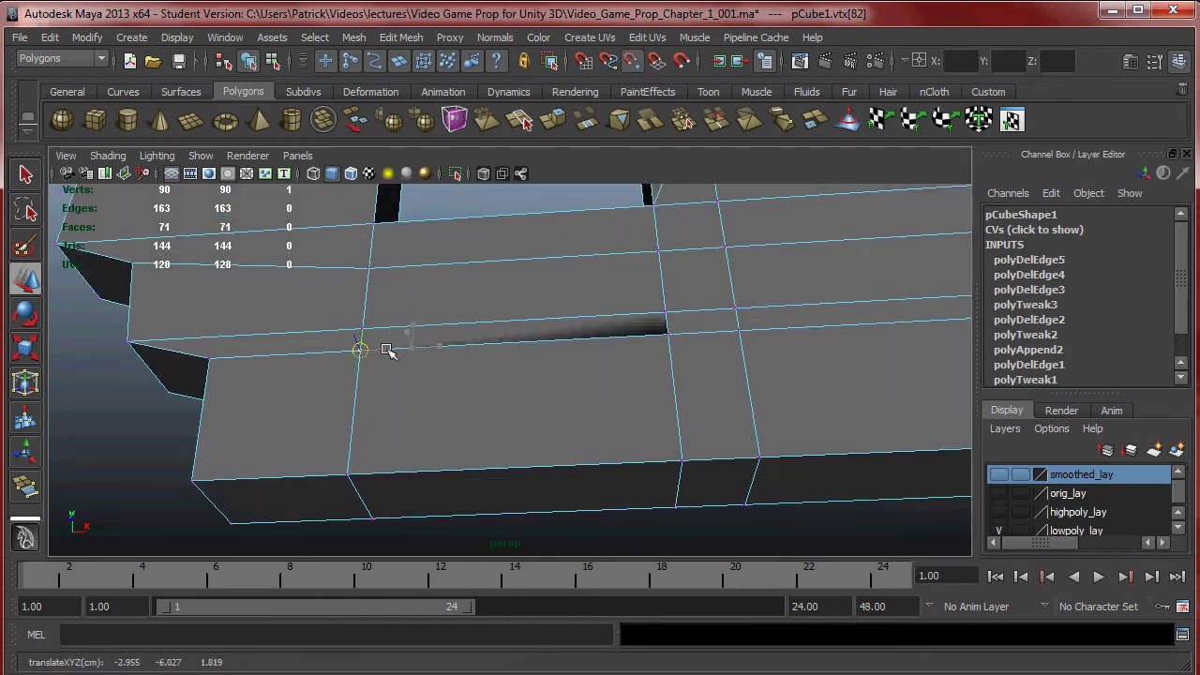
{"action": "left_click_drag", "start_coordinate": [385, 331], "coordinate": [515, 394], "text": "alt"}
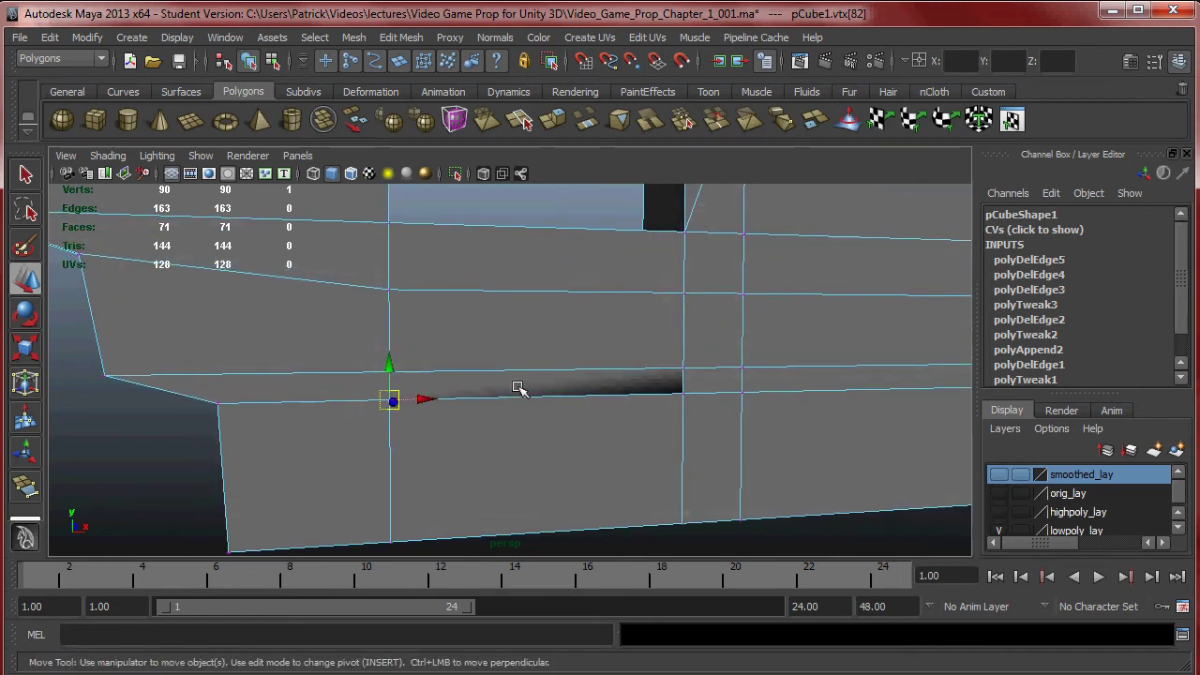
{"action": "middle_click_drag", "start_coordinate": [514, 394], "coordinate": [557, 447], "text": "alt"}
{"action": "left_click", "coordinate": [437, 350]}
{"action": "left_click", "coordinate": [435, 350]}
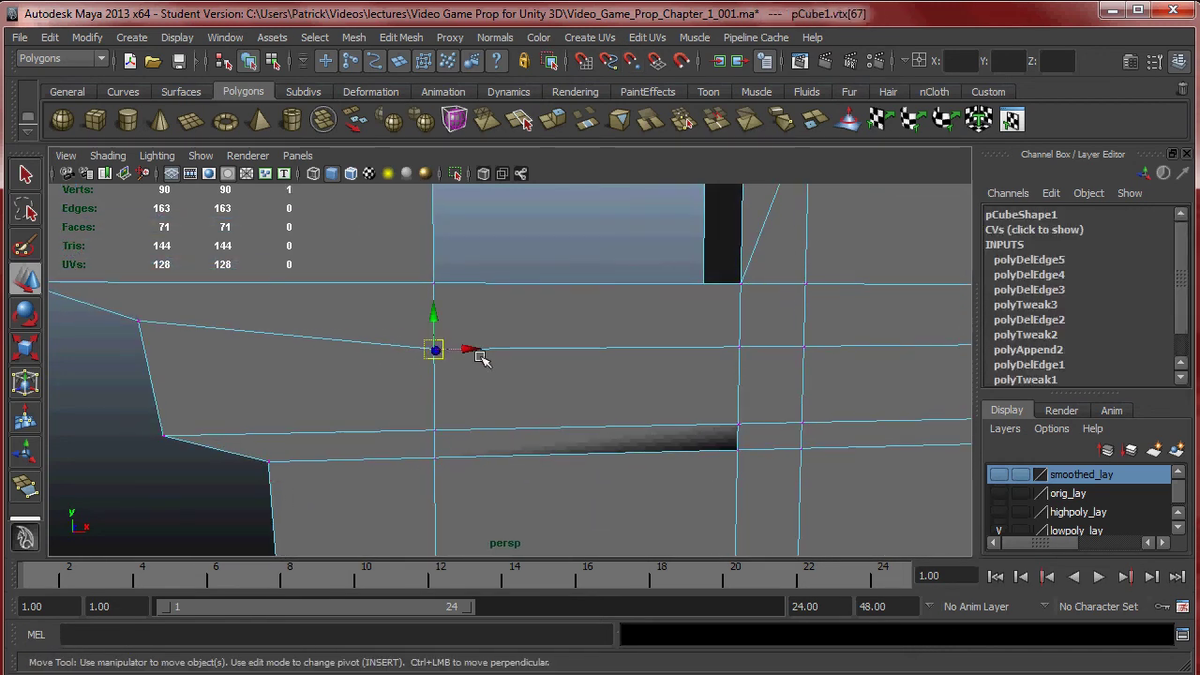
Step: Select all vertices of the low-poly wall and merge the overlapping ones
{"action": "right_click_drag", "start_coordinate": [885, 388], "coordinate": [562, 335], "text": "alt"}
{"action": "middle_click_drag", "start_coordinate": [562, 334], "coordinate": [534, 432], "text": "alt"}
{"action": "right_click_drag", "start_coordinate": [533, 431], "coordinate": [432, 405], "text": "alt"}
{"action": "left_click_drag", "start_coordinate": [469, 384], "coordinate": [608, 395], "text": "alt"}
{"action": "right_click_drag", "start_coordinate": [608, 394], "coordinate": [496, 337], "text": "alt"}
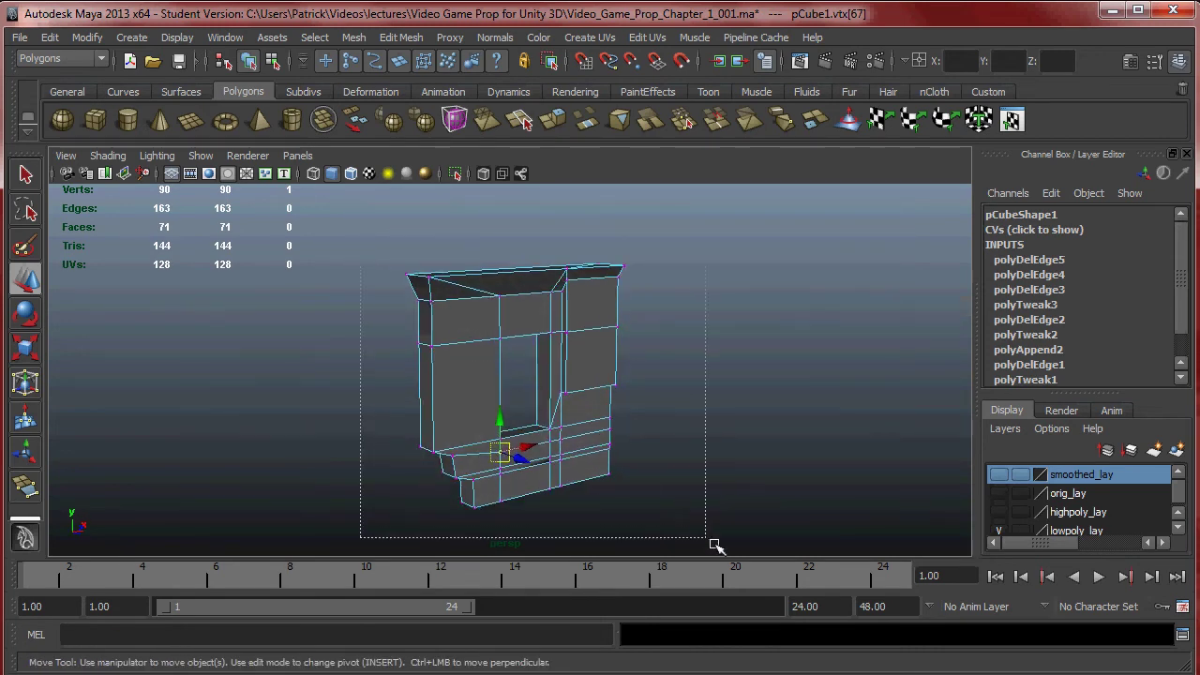
{"action": "left_click_drag", "start_coordinate": [681, 507], "coordinate": [328, 244], "text": "alt"}
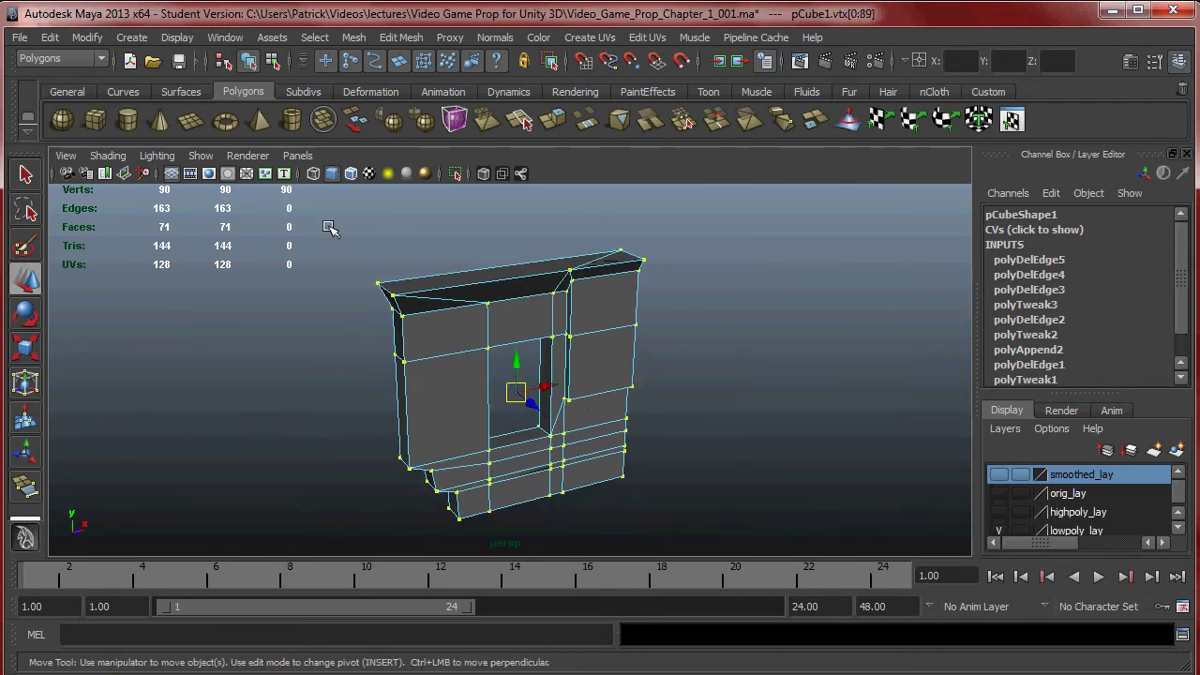
{"action": "left_click_drag", "start_coordinate": [755, 536], "coordinate": [638, 447], "text": "alt"}
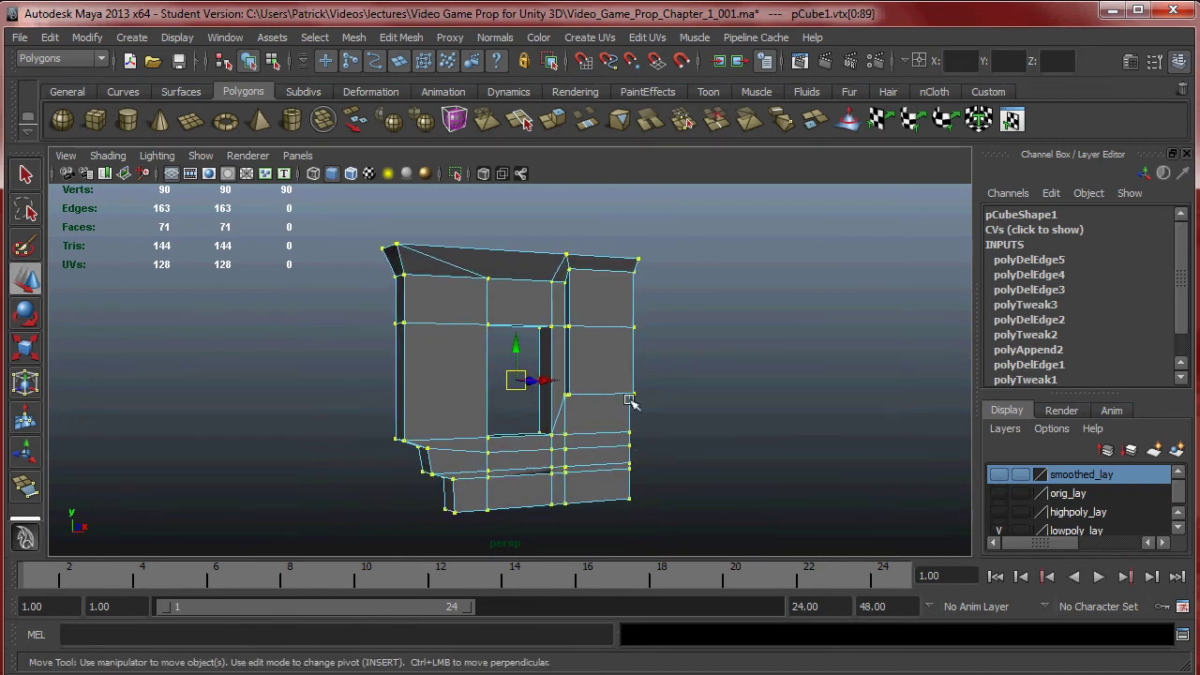
{"action": "left_click", "coordinate": [403, 37]}
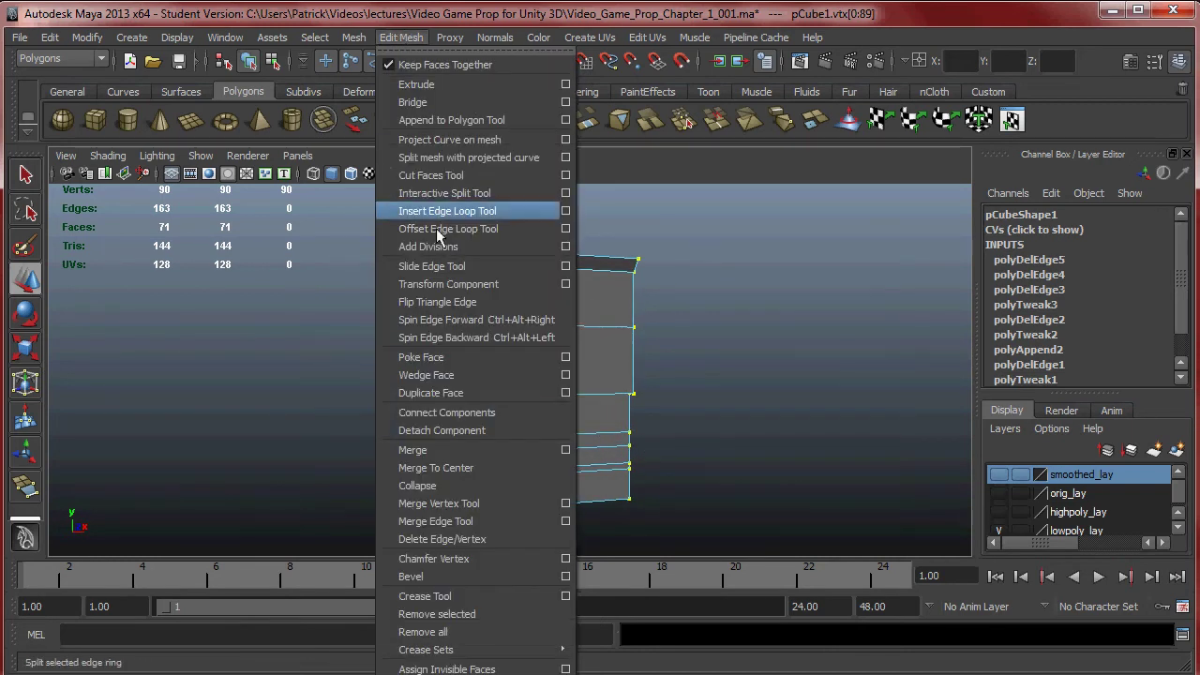
{"action": "left_click", "coordinate": [499, 450]}
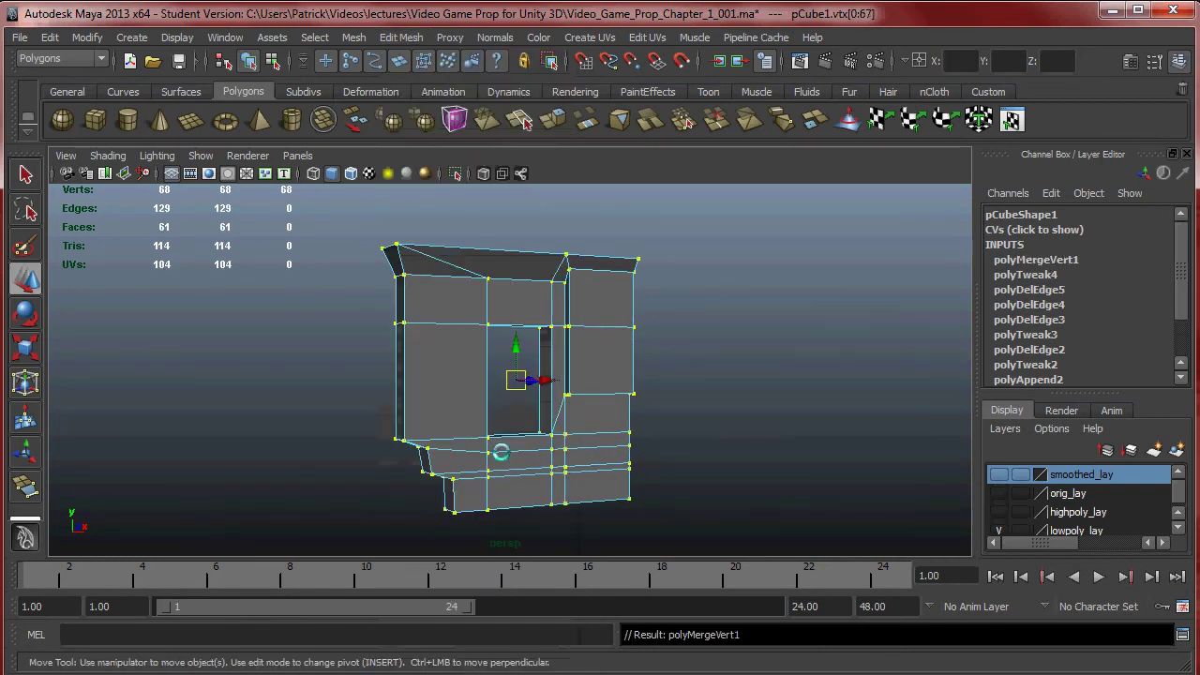
Step: Preview the merged wall smoothed, return to the unsmoothed display, deselect the vertices and examine it from the front
{"action": "left_click_drag", "start_coordinate": [624, 372], "coordinate": [666, 381], "text": "alt"}
{"action": "key", "text": "3"}
{"action": "key", "text": "1"}
{"action": "left_click", "coordinate": [753, 359]}
{"action": "middle_click_drag", "start_coordinate": [675, 424], "coordinate": [637, 347], "text": "alt"}
{"action": "left_click_drag", "start_coordinate": [637, 347], "coordinate": [525, 360], "text": "alt"}
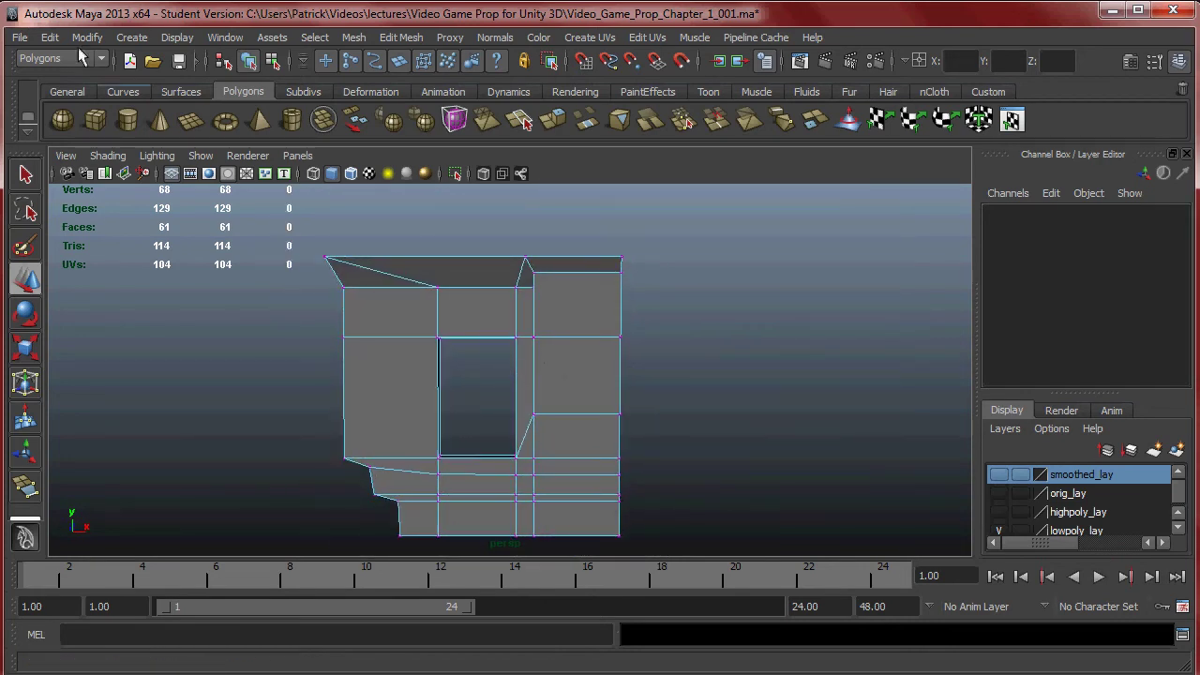
Step: Save the scene as Video_Game_Prop_Chapter_2_001.ma in the lectures folder Video Game Prop for Unity 3D
{"action": "left_click", "coordinate": [17, 37]}
{"action": "left_click", "coordinate": [80, 118]}
{"action": "left_click", "coordinate": [180, 139]}
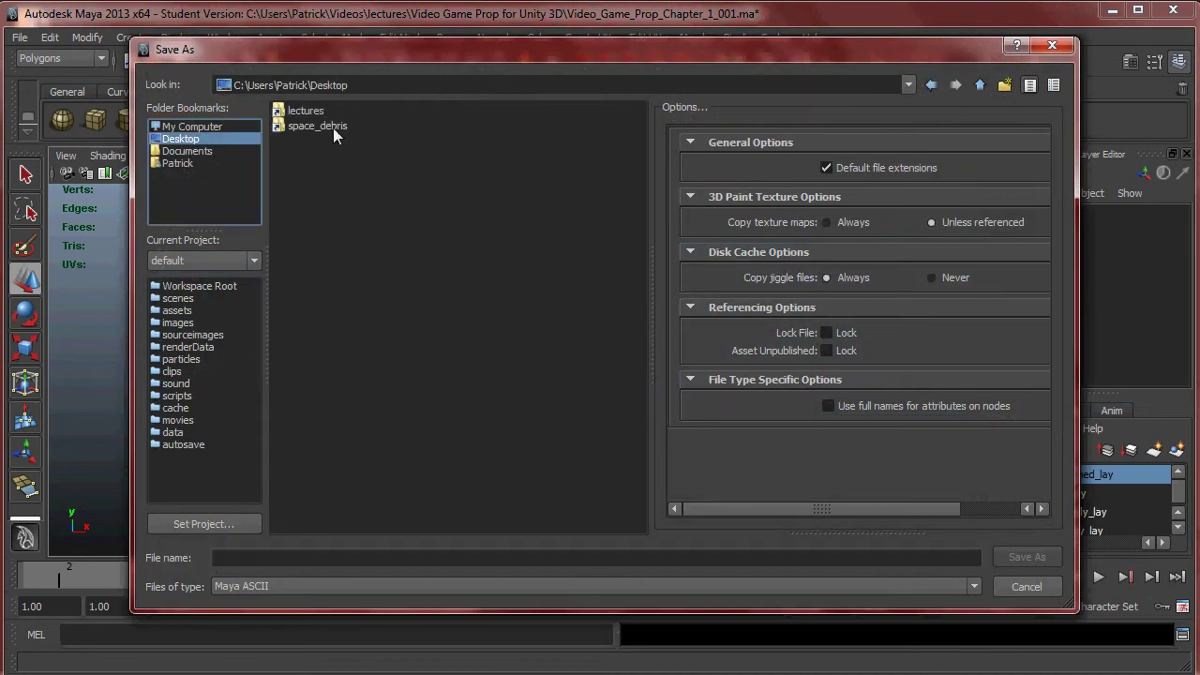
{"action": "double_click", "coordinate": [318, 113]}
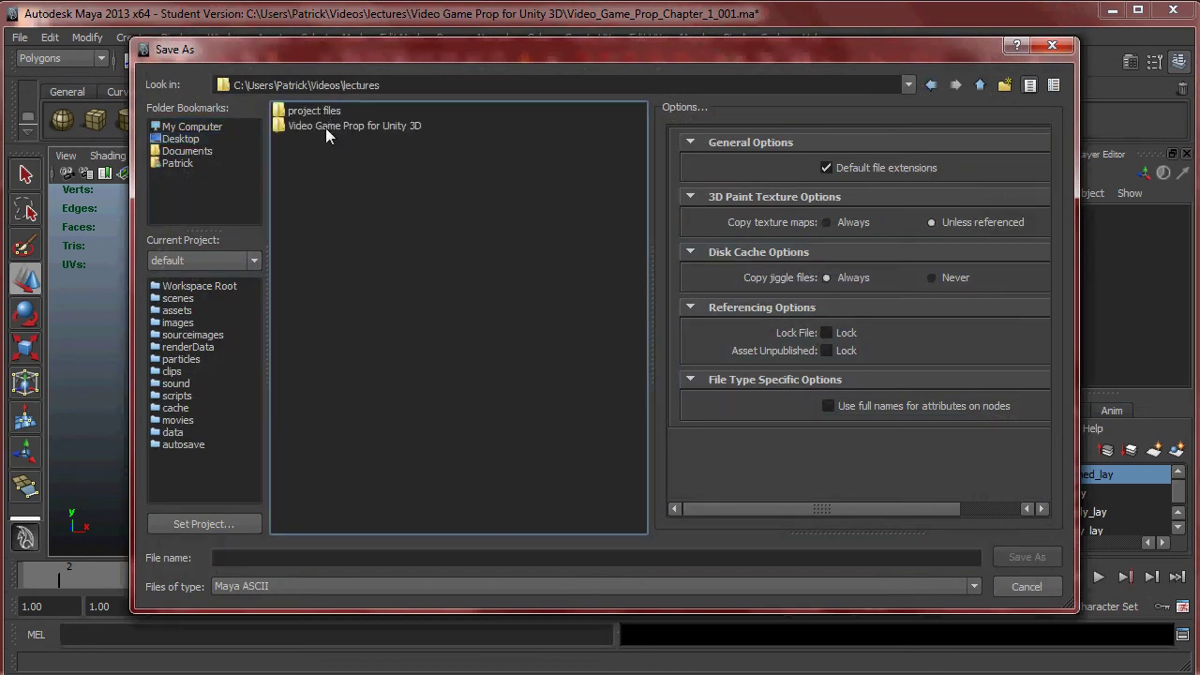
{"action": "double_click", "coordinate": [326, 129]}
{"action": "left_click", "coordinate": [328, 126]}
{"action": "left_click", "coordinate": [351, 558]}
{"action": "key", "text": "BackSpace"}
{"action": "type", "text": "2_001.ma"}
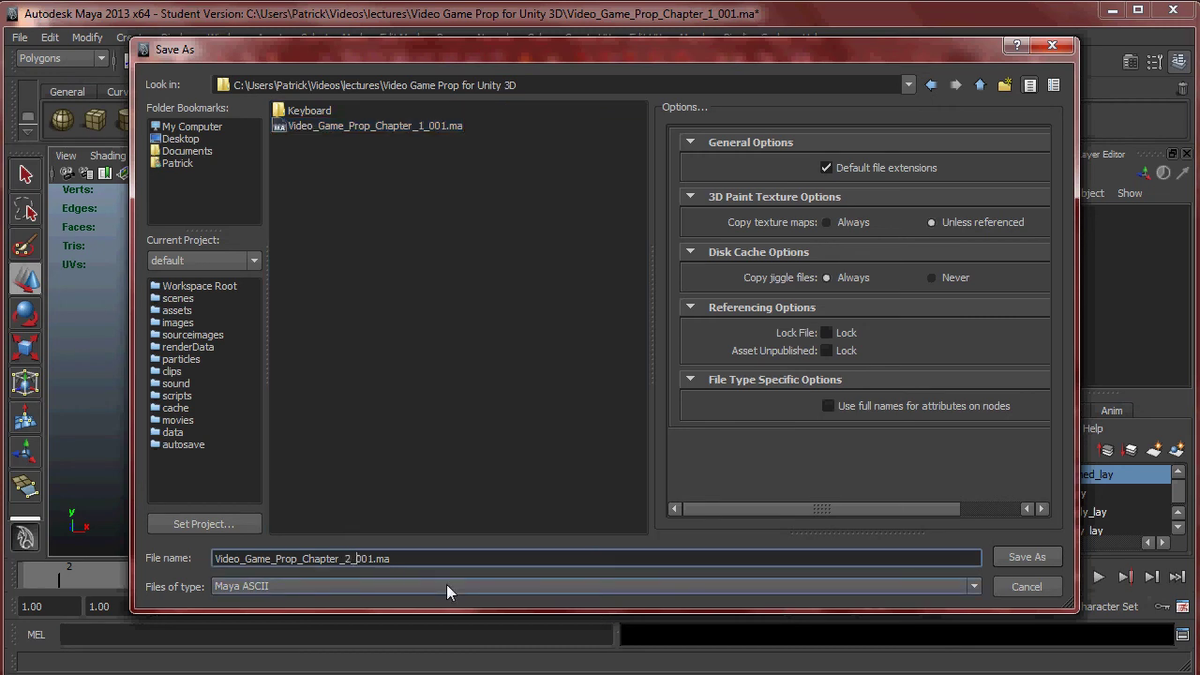
{"action": "left_click", "coordinate": [1026, 557]}
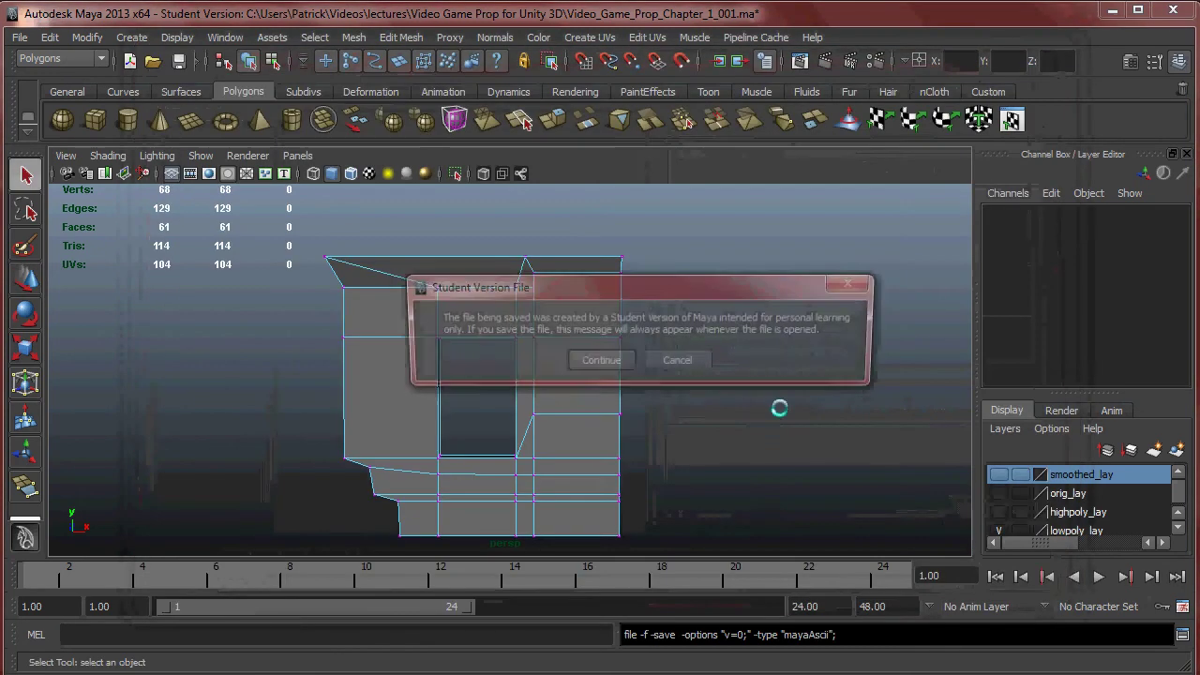
Step: Snap the two vertices under the top trim above the window onto the neighbouring vertices at the trim's left and right corners
{"action": "left_click_drag", "start_coordinate": [614, 347], "coordinate": [521, 306], "text": "alt"}
{"action": "right_click_drag", "start_coordinate": [414, 296], "coordinate": [360, 285]}
{"action": "scroll", "coordinate": [582, 318], "scroll_direction": "up", "scroll_amount": 4}
{"action": "left_click_drag", "start_coordinate": [582, 319], "coordinate": [633, 320], "text": "alt"}
{"action": "middle_click_drag", "start_coordinate": [633, 321], "coordinate": [626, 380], "text": "alt"}
{"action": "scroll", "coordinate": [562, 356], "scroll_direction": "up", "scroll_amount": 1}
{"action": "middle_click_drag", "start_coordinate": [501, 337], "coordinate": [574, 340], "text": "alt"}
{"action": "left_click_drag", "start_coordinate": [574, 340], "coordinate": [212, 330], "text": "alt"}
{"action": "left_click", "coordinate": [540, 325]}
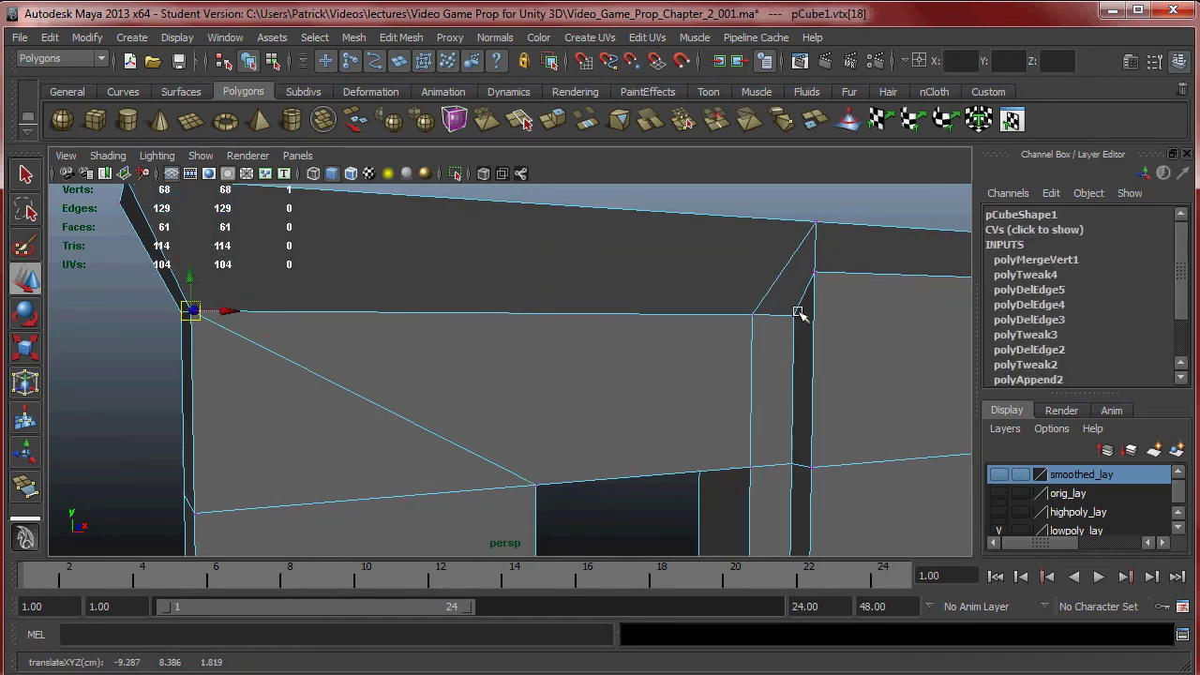
{"action": "left_click", "coordinate": [755, 316]}
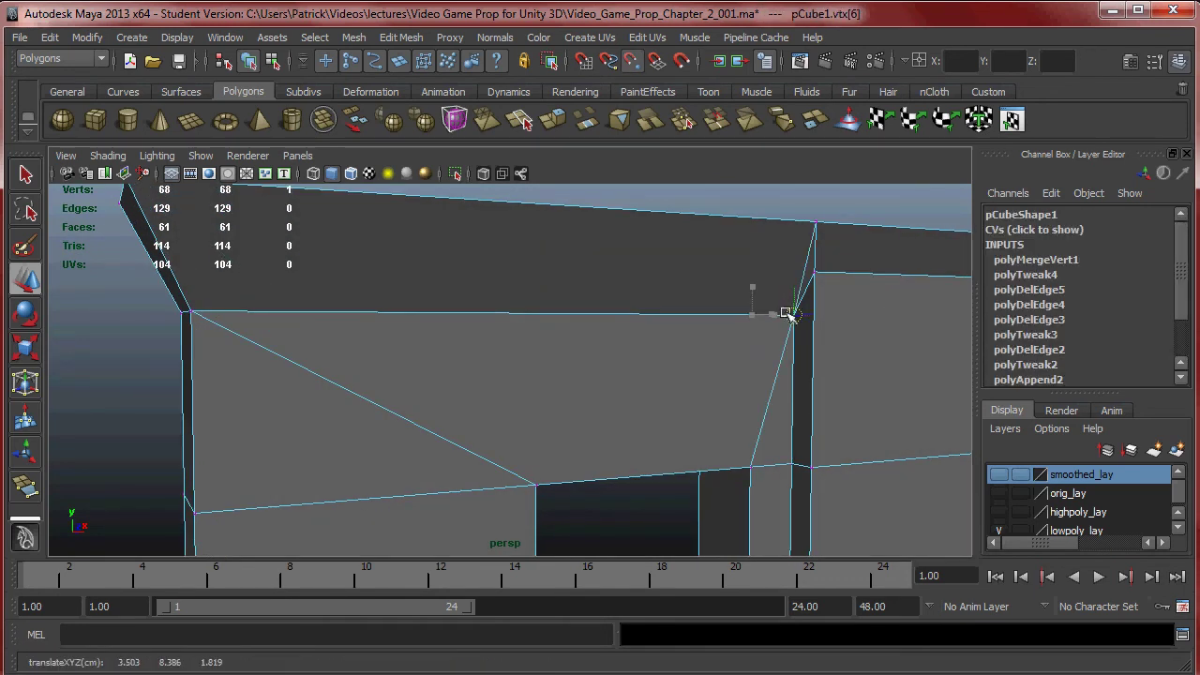
Step: Select both faces covering the top of the wall's trim and delete them
{"action": "left_click_drag", "start_coordinate": [833, 260], "coordinate": [858, 343], "text": "alt"}
{"action": "middle_click_drag", "start_coordinate": [857, 344], "coordinate": [728, 346], "text": "alt"}
{"action": "right_click_drag", "start_coordinate": [729, 346], "coordinate": [933, 285], "text": "alt"}
{"action": "middle_click_drag", "start_coordinate": [933, 285], "coordinate": [740, 335], "text": "alt"}
{"action": "right_click_drag", "start_coordinate": [739, 298], "coordinate": [740, 339]}
{"action": "left_click", "coordinate": [741, 297]}
{"action": "double_click", "coordinate": [747, 304]}
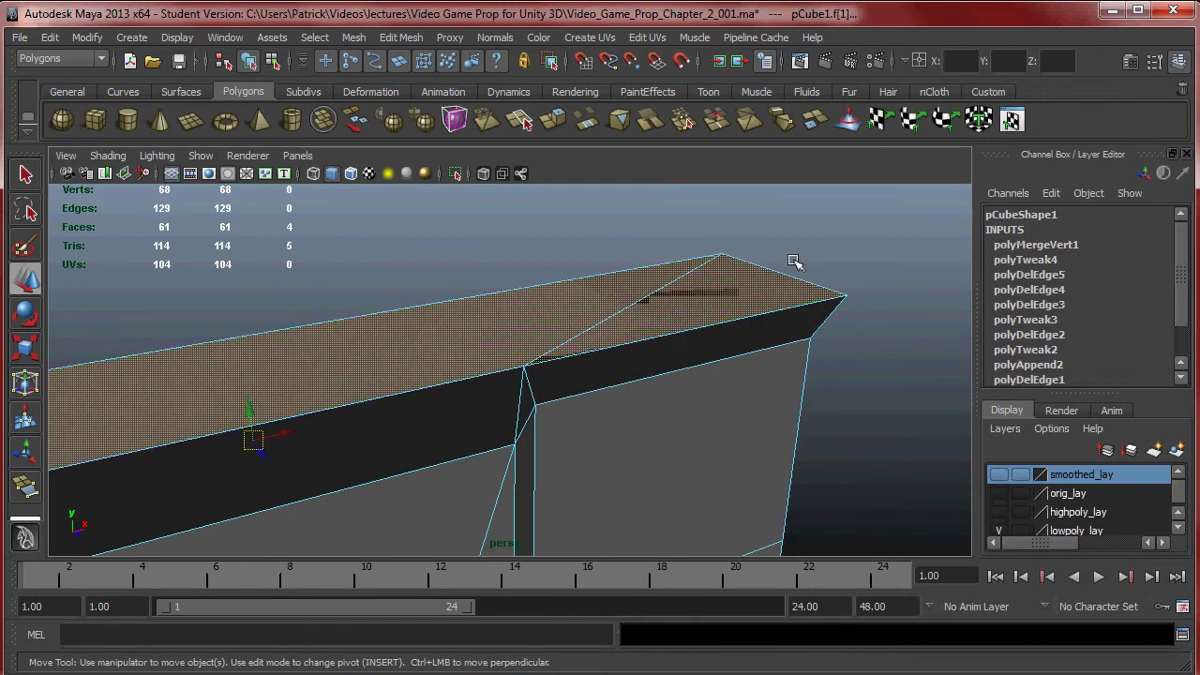
{"action": "left_click_drag", "start_coordinate": [546, 391], "coordinate": [752, 309], "text": "alt"}
{"action": "scroll", "coordinate": [753, 308], "scroll_direction": "up", "scroll_amount": 3}
{"action": "left_click", "coordinate": [441, 293]}
{"action": "left_click", "coordinate": [656, 342]}
{"action": "key", "text": "Delete"}
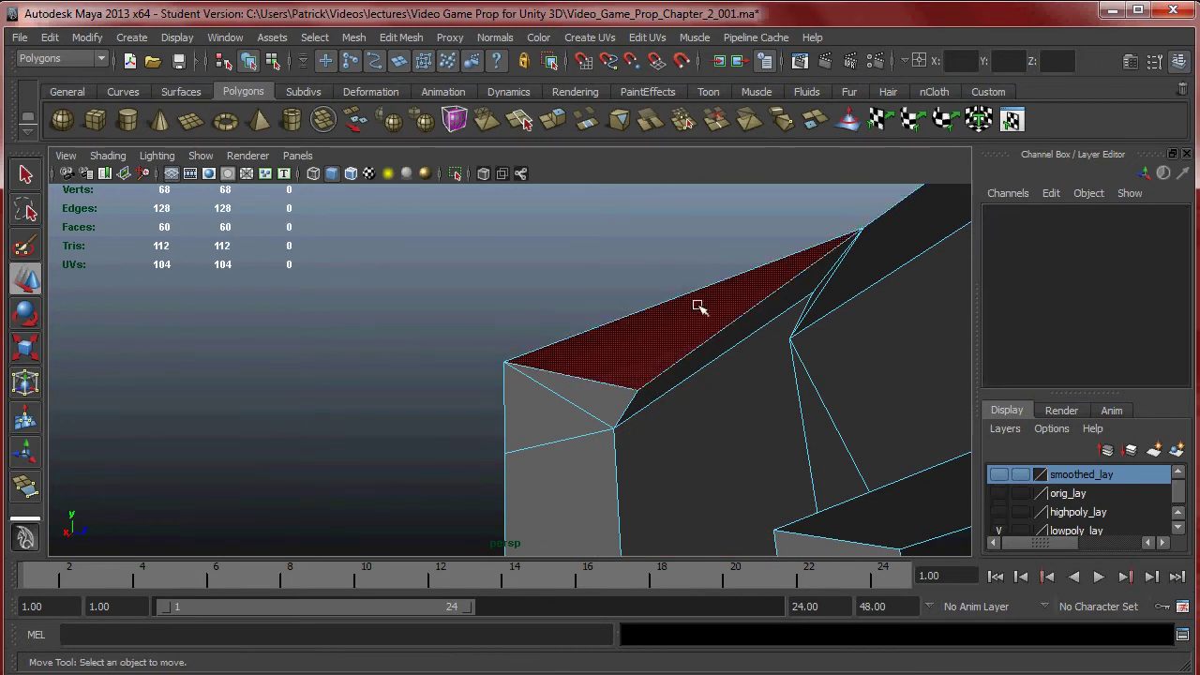
{"action": "key", "text": "ctrl+z"}
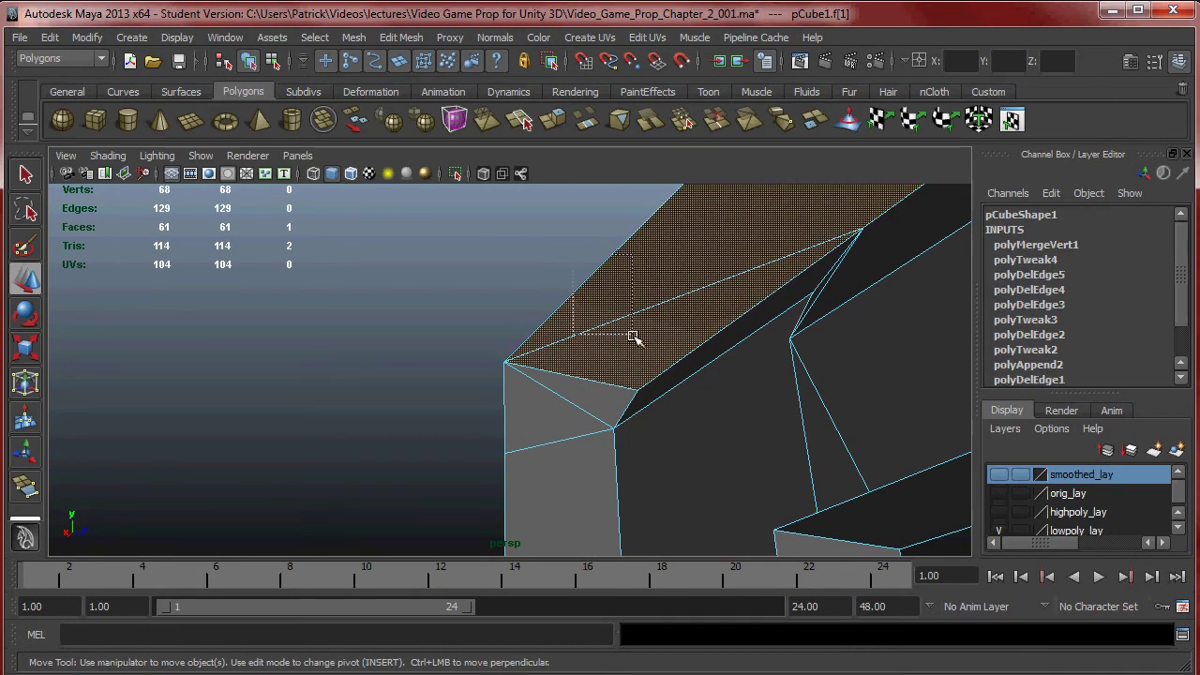
{"action": "left_click_drag", "start_coordinate": [628, 328], "coordinate": [638, 331], "text": "shift"}
{"action": "key", "text": "Delete"}
Step: Preview the wall smoothed, return to the unsmoothed display, and snap the back vertex on the right end up onto the top corner
{"action": "left_click_drag", "start_coordinate": [731, 351], "coordinate": [522, 348], "text": "alt"}
{"action": "key", "text": "3"}
{"action": "key", "text": "1"}
{"action": "right_click_drag", "start_coordinate": [522, 348], "coordinate": [453, 340]}
{"action": "left_click_drag", "start_coordinate": [560, 346], "coordinate": [597, 379]}
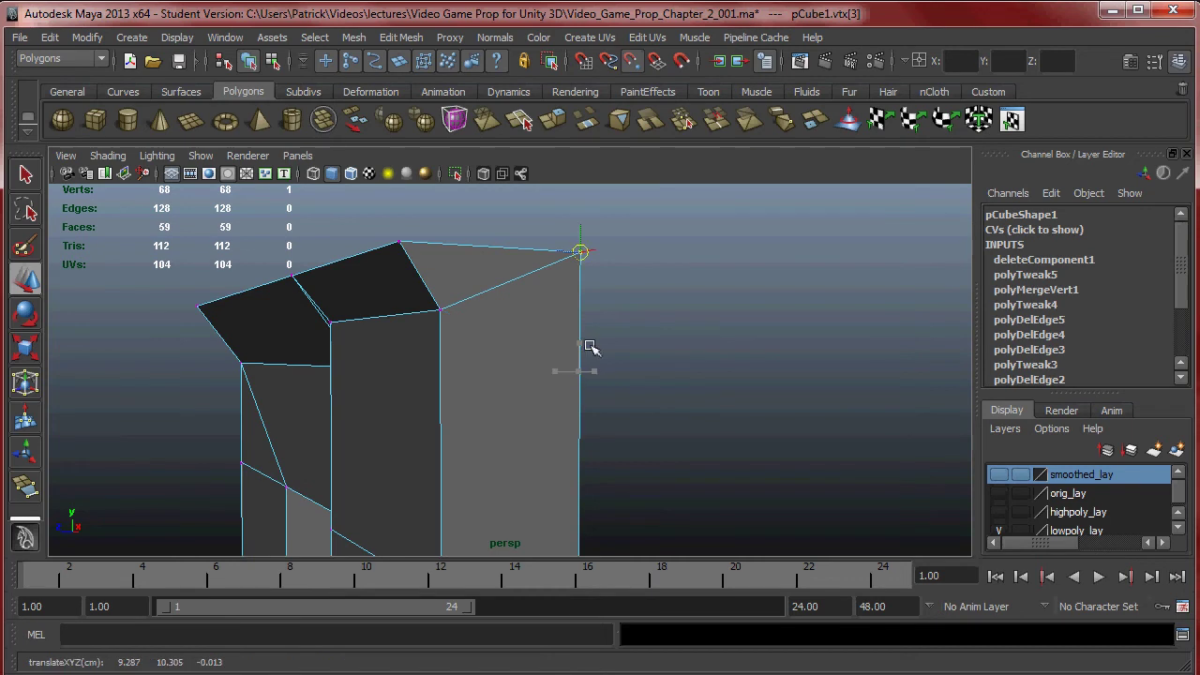
Step: Switch back to object mode, select the wall and examine it around the window
{"action": "scroll", "coordinate": [624, 370], "scroll_direction": "up", "scroll_amount": 6}
{"action": "left_click_drag", "start_coordinate": [688, 369], "coordinate": [660, 403], "text": "alt"}
{"action": "right_click_drag", "start_coordinate": [650, 329], "coordinate": [715, 294]}
{"action": "left_click", "coordinate": [716, 292]}
{"action": "scroll", "coordinate": [760, 391], "scroll_direction": "down", "scroll_amount": 6}
{"action": "left_click_drag", "start_coordinate": [761, 391], "coordinate": [652, 440], "text": "alt"}
{"action": "left_click", "coordinate": [571, 377]}
{"action": "middle_click_drag", "start_coordinate": [652, 441], "coordinate": [683, 334], "text": "alt"}
{"action": "left_click_drag", "start_coordinate": [683, 335], "coordinate": [672, 366], "text": "alt"}
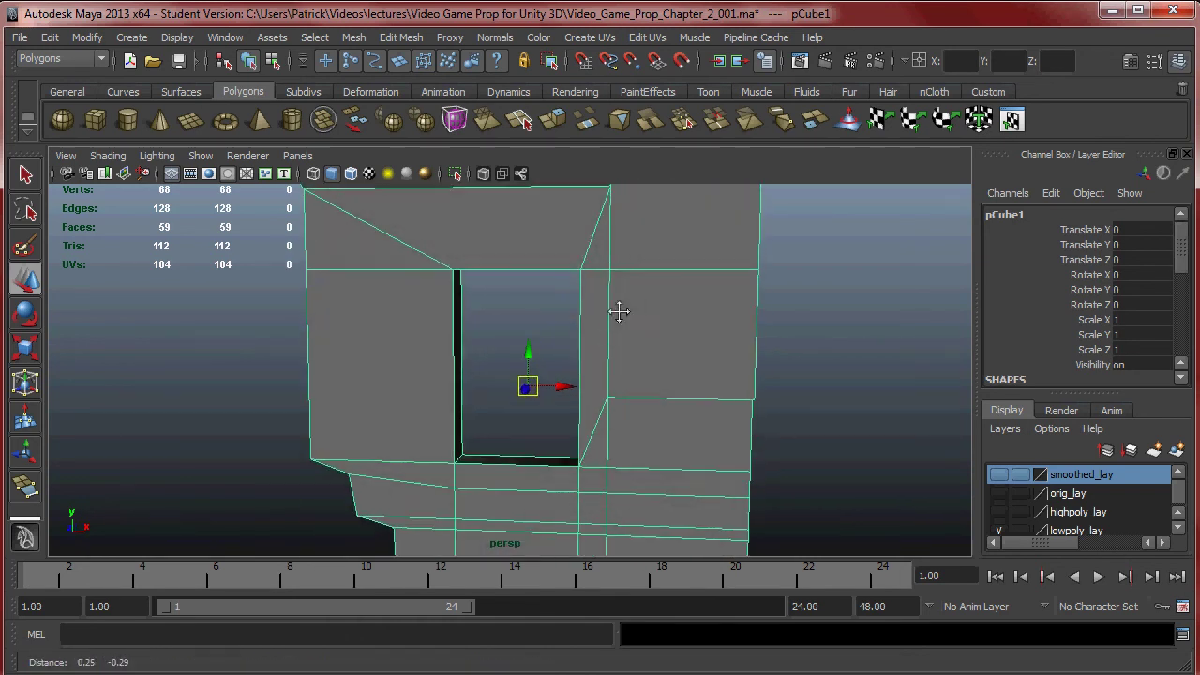
Step: Snap the front vertex beneath the right section's ledge up onto the ledge's inner corner vertex
{"action": "middle_click_drag", "start_coordinate": [674, 412], "coordinate": [557, 338], "text": "alt"}
{"action": "scroll", "coordinate": [558, 338], "scroll_direction": "up", "scroll_amount": 4}
{"action": "right_click_drag", "start_coordinate": [549, 373], "coordinate": [549, 394]}
{"action": "left_click_drag", "start_coordinate": [550, 393], "coordinate": [673, 385], "text": "alt"}
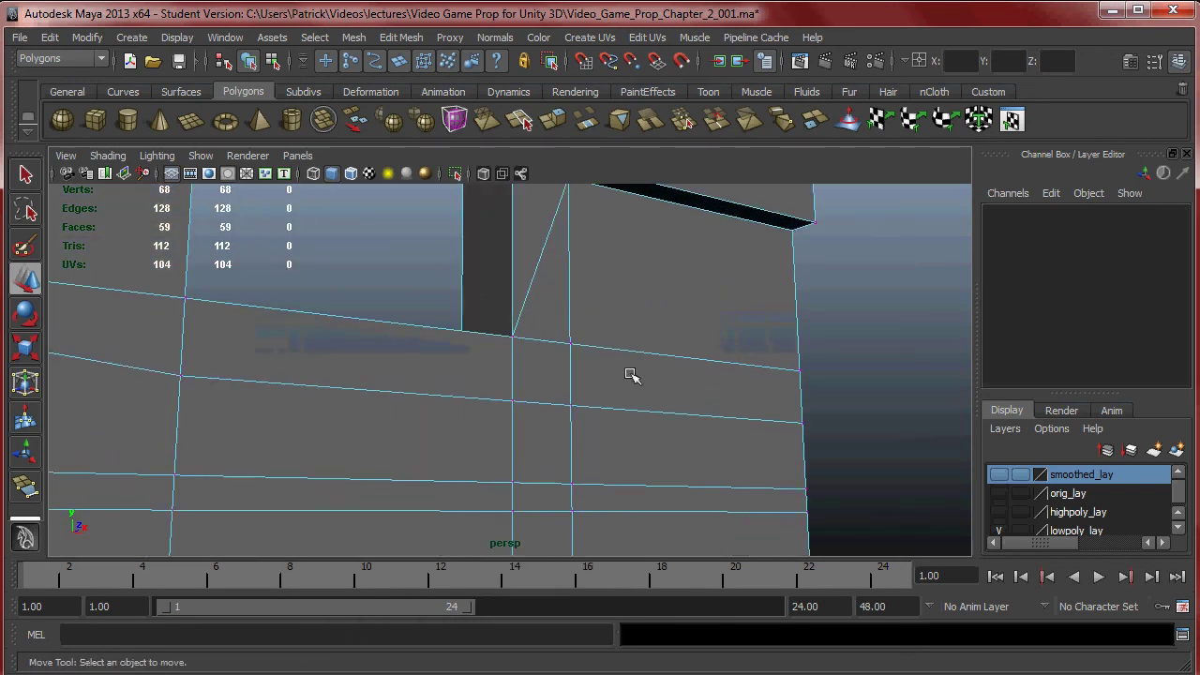
{"action": "left_click", "coordinate": [572, 343]}
{"action": "left_click_drag", "start_coordinate": [643, 327], "coordinate": [607, 388], "text": "alt"}
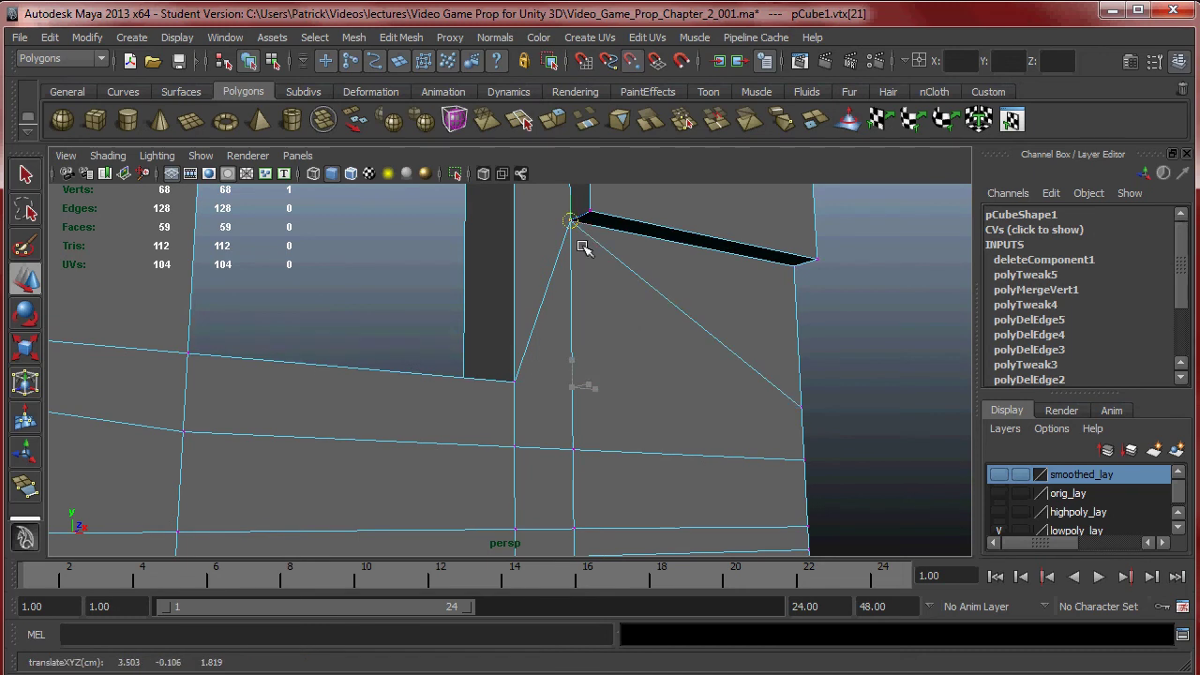
Step: Snap the lower front and back vertices on the base's right end down onto the bottom corner vertices
{"action": "left_click_drag", "start_coordinate": [947, 396], "coordinate": [592, 218], "text": "alt"}
{"action": "left_click", "coordinate": [675, 379]}
{"action": "left_click", "coordinate": [678, 381]}
{"action": "left_click_drag", "start_coordinate": [664, 257], "coordinate": [631, 362], "text": "alt"}
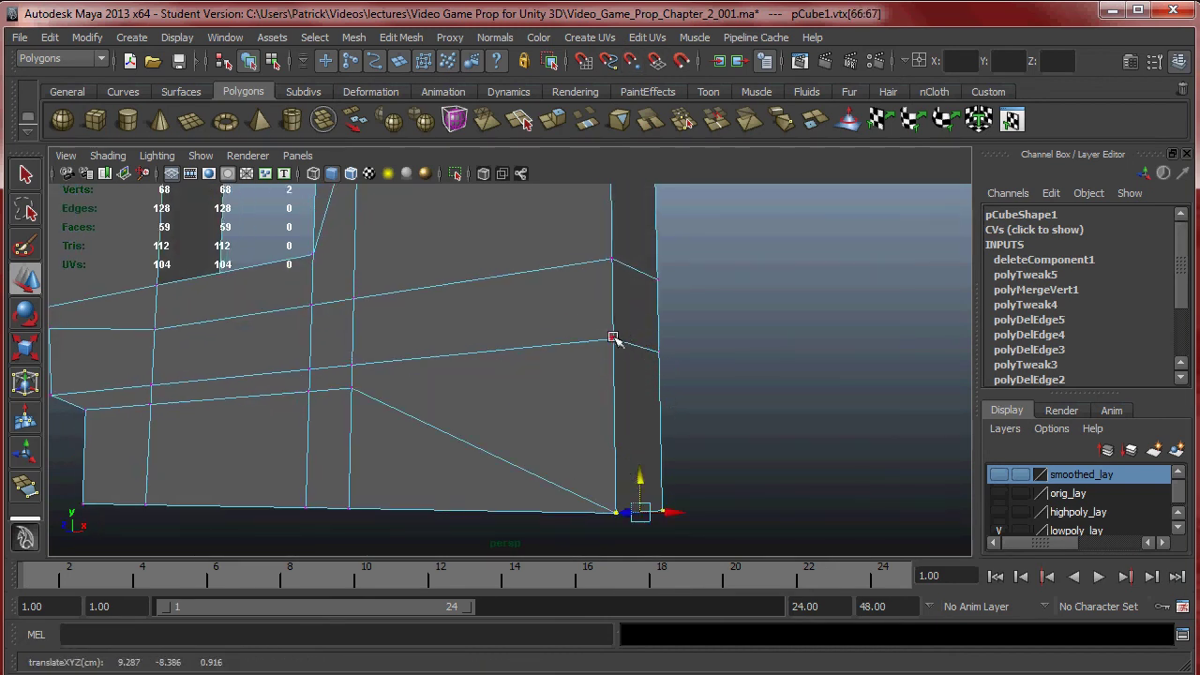
{"action": "key", "text": "v"}
{"action": "left_click_drag", "start_coordinate": [612, 339], "coordinate": [616, 509]}
{"action": "left_click_drag", "start_coordinate": [669, 370], "coordinate": [668, 370]}
{"action": "left_click_drag", "start_coordinate": [659, 357], "coordinate": [663, 448]}
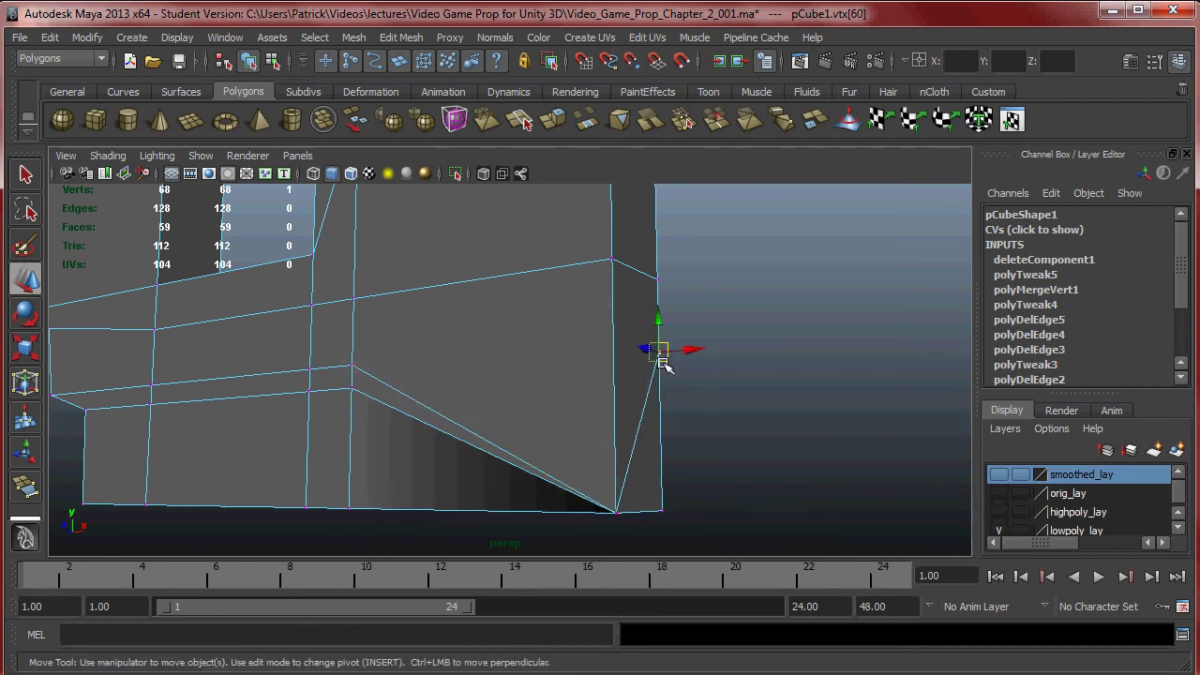
Step: Snap the remaining front and back vertices on the base's right end up onto the ledge's outer corners
{"action": "middle_click_drag", "start_coordinate": [668, 348], "coordinate": [665, 382], "text": "alt"}
{"action": "left_click_drag", "start_coordinate": [665, 380], "coordinate": [608, 204], "text": "alt"}
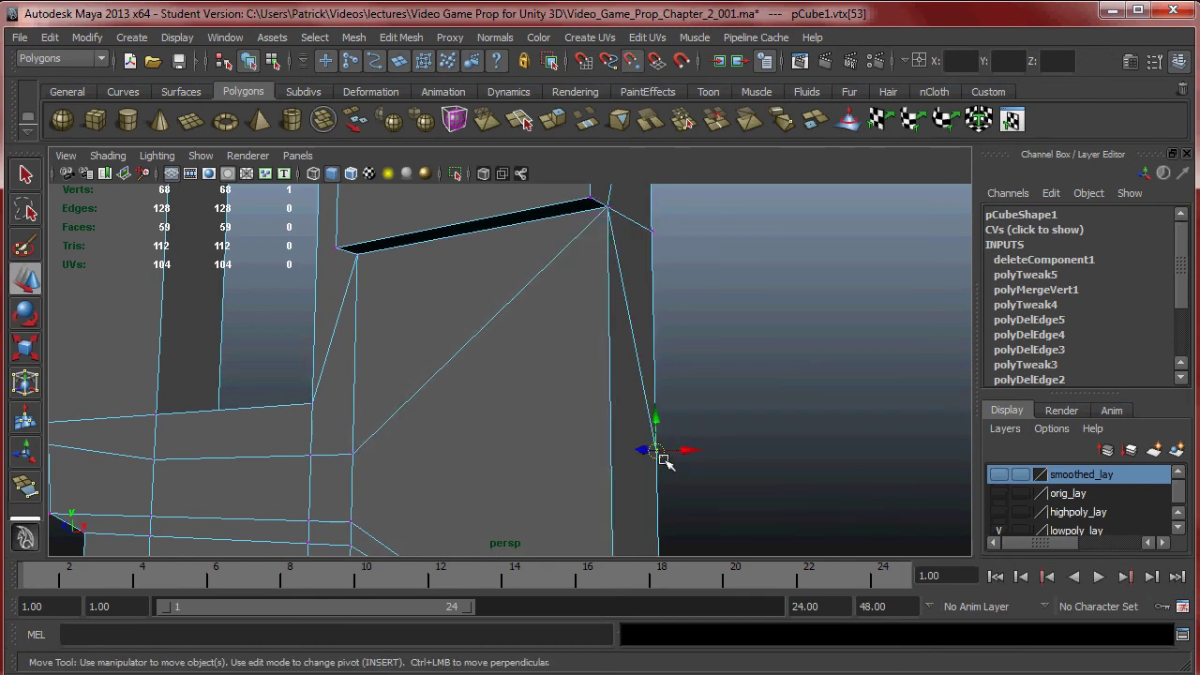
{"action": "left_click_drag", "start_coordinate": [755, 410], "coordinate": [764, 352], "text": "alt"}
Step: Collapse the base vertices below the window's lower-left corner together and snap them up onto that corner
{"action": "middle_click_drag", "start_coordinate": [488, 362], "coordinate": [634, 361], "text": "alt"}
{"action": "left_click_drag", "start_coordinate": [634, 362], "coordinate": [600, 356], "text": "alt"}
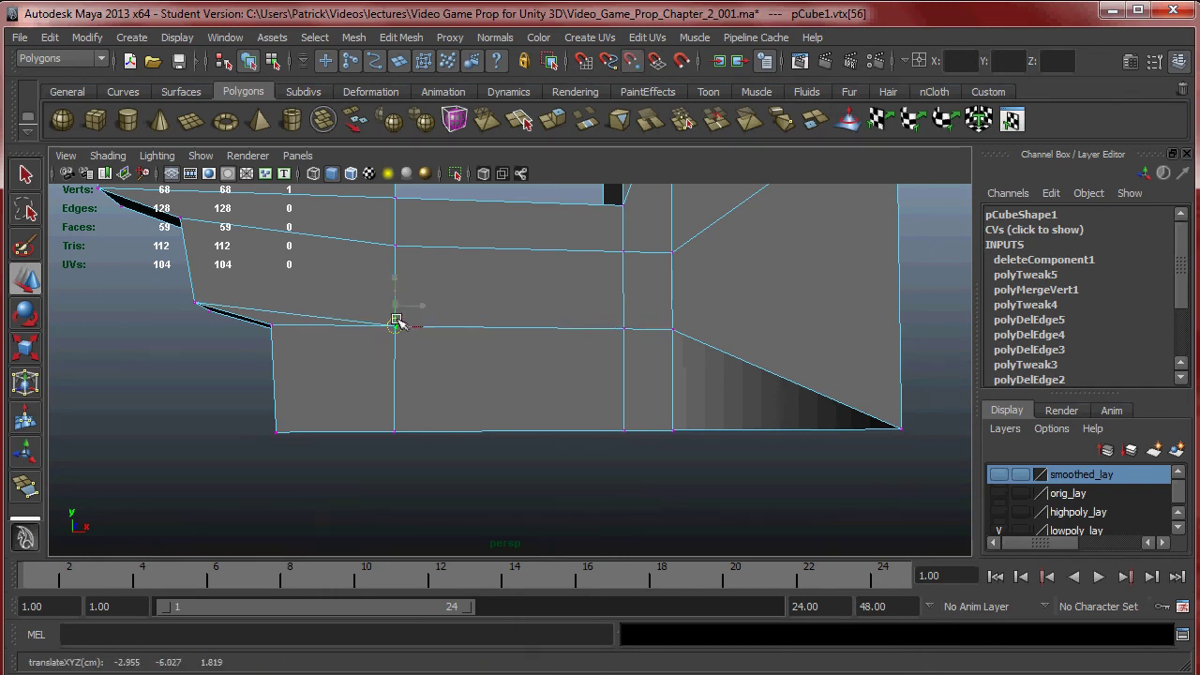
{"action": "left_click_drag", "start_coordinate": [400, 327], "coordinate": [480, 355], "text": "alt"}
{"action": "right_click_drag", "start_coordinate": [401, 369], "coordinate": [445, 365], "text": "alt"}
{"action": "middle_click_drag", "start_coordinate": [314, 344], "coordinate": [366, 352], "text": "alt"}
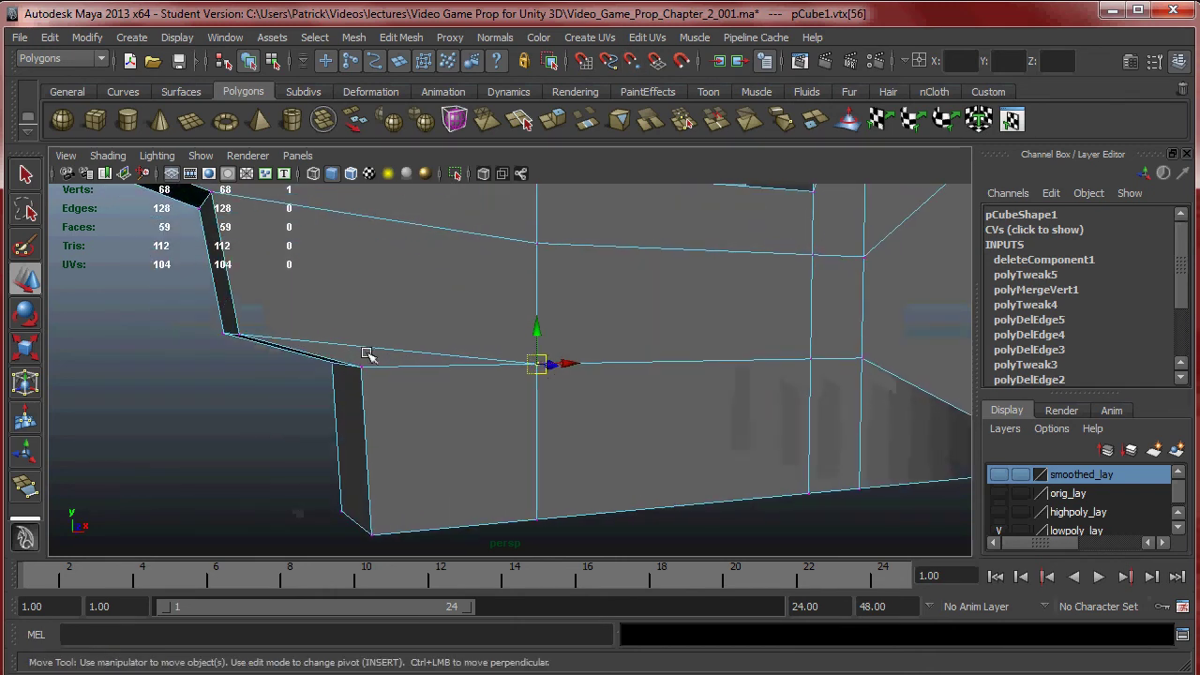
{"action": "left_click_drag", "start_coordinate": [410, 343], "coordinate": [506, 330], "text": "alt"}
{"action": "key", "text": "4"}
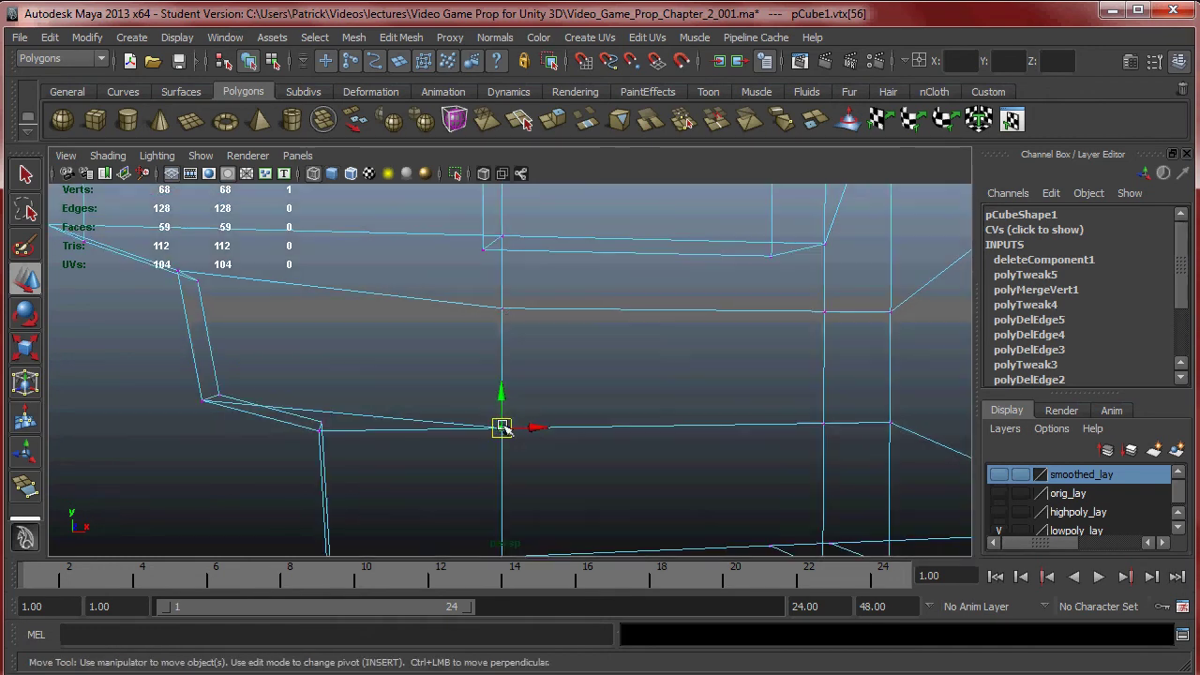
{"action": "key", "text": "5"}
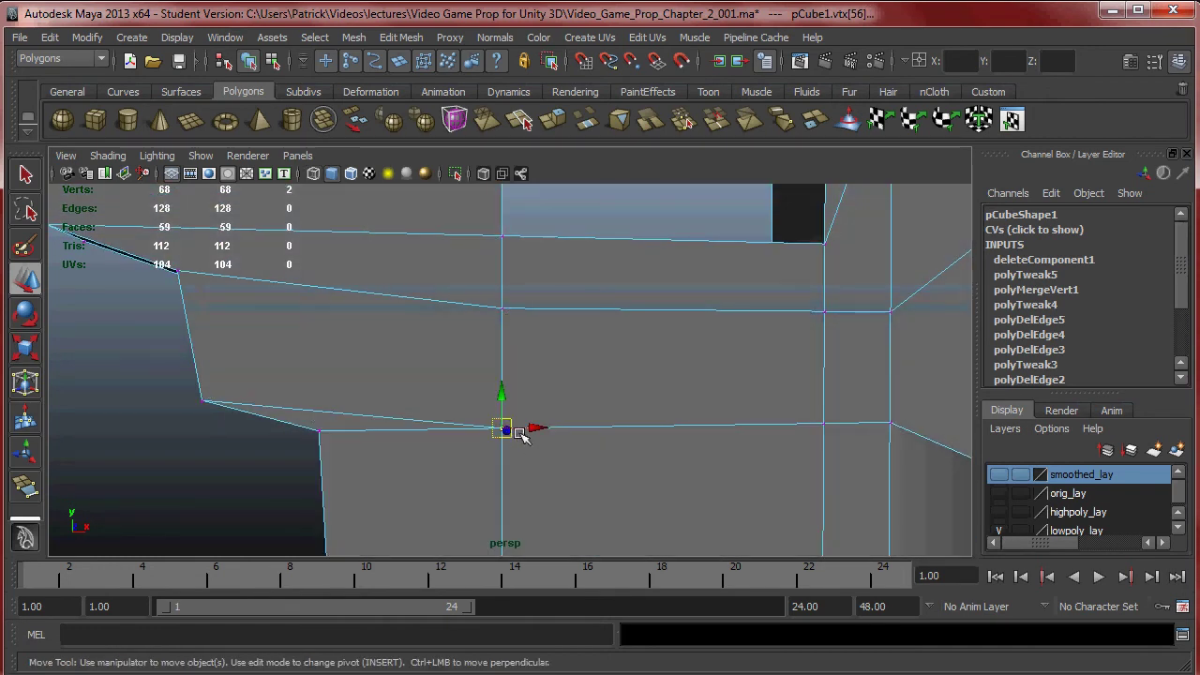
{"action": "left_click_drag", "start_coordinate": [506, 413], "coordinate": [522, 256]}
Step: Snap the vertices below the window's lower-right corner onto it, and those on the neighbouring vertical edge onto its upper vertex
{"action": "left_click_drag", "start_coordinate": [534, 303], "coordinate": [658, 348], "text": "alt"}
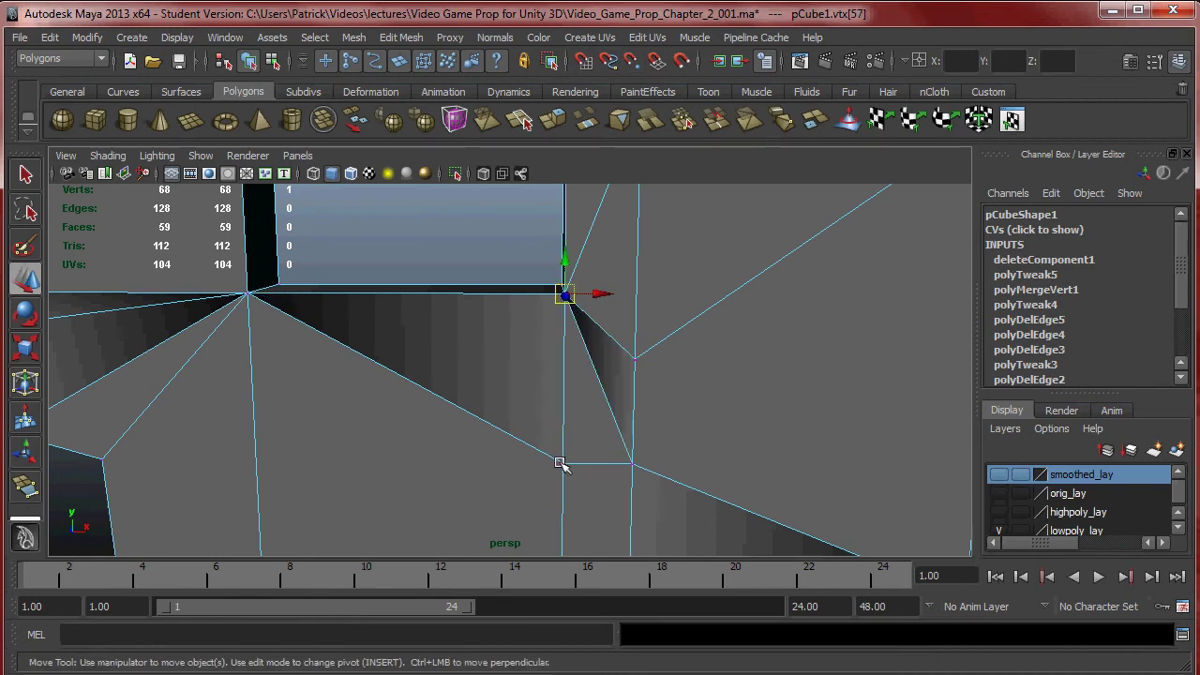
{"action": "left_click_drag", "start_coordinate": [566, 450], "coordinate": [563, 328]}
{"action": "left_click", "coordinate": [640, 463]}
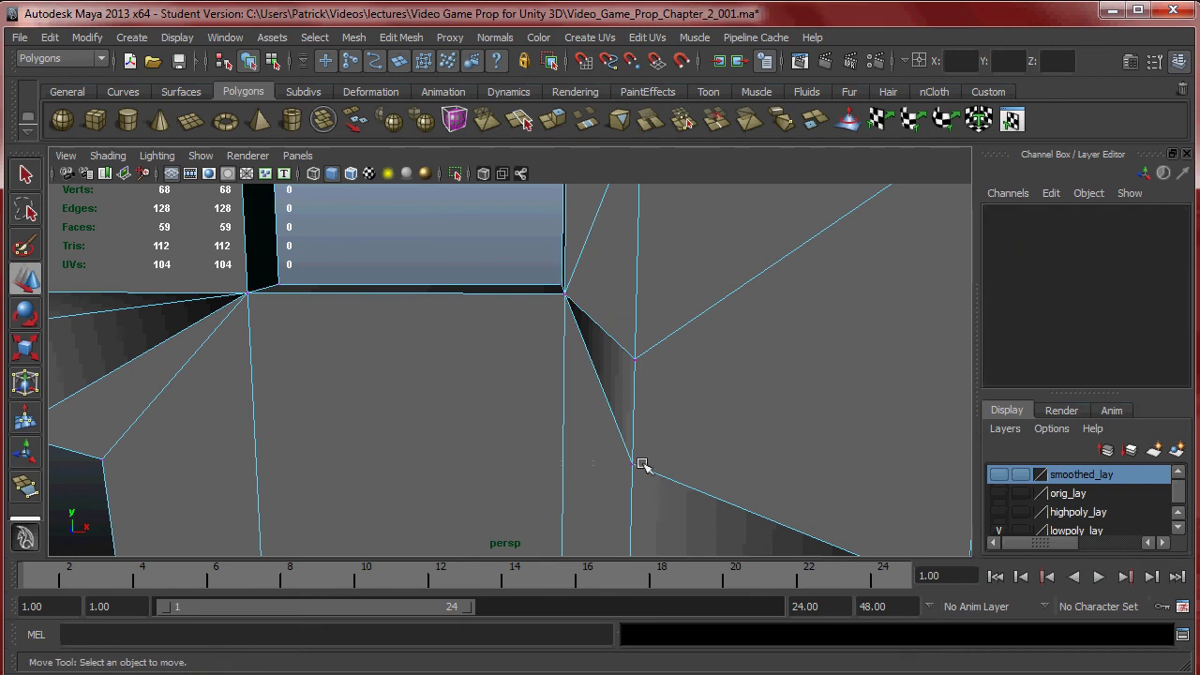
{"action": "left_click", "coordinate": [629, 465]}
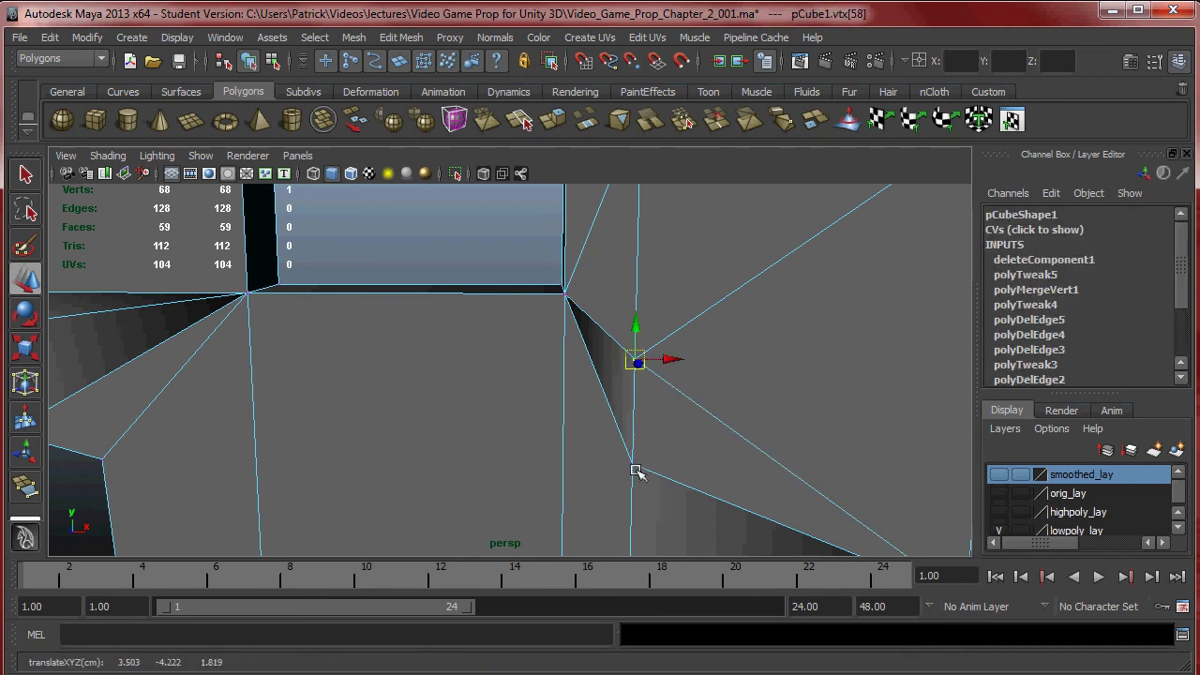
{"action": "left_click", "coordinate": [647, 466]}
{"action": "left_click", "coordinate": [631, 462]}
{"action": "key", "text": "v"}
{"action": "left_click_drag", "start_coordinate": [632, 461], "coordinate": [636, 360]}
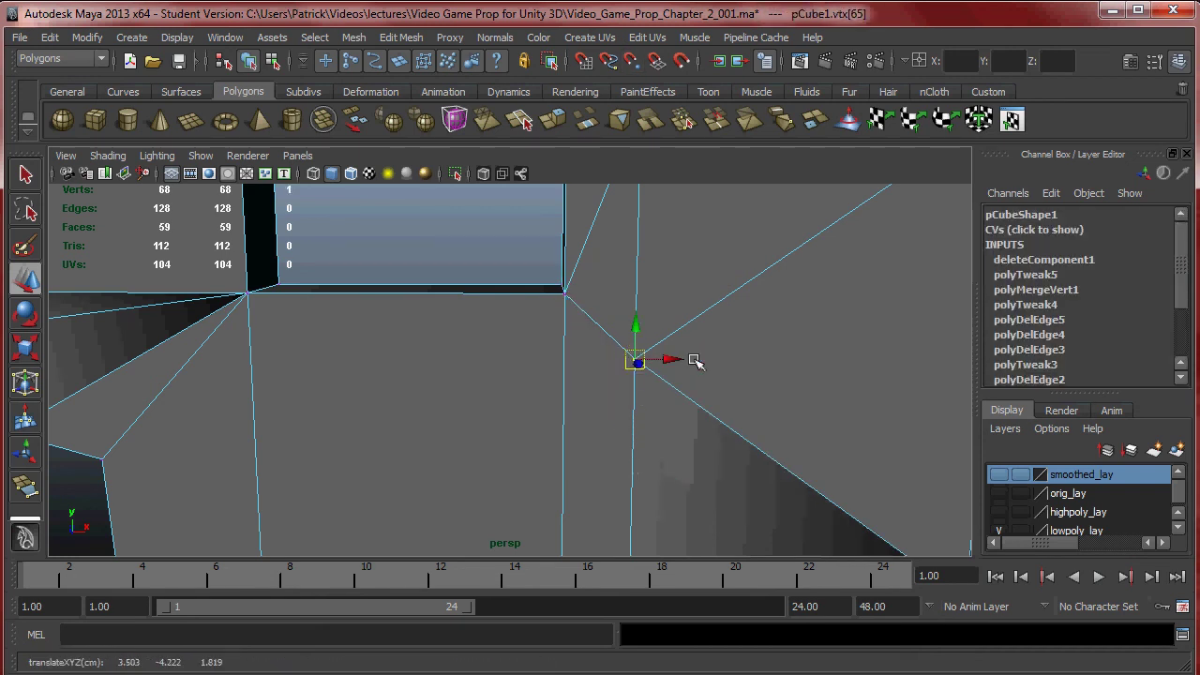
Step: Select the three stacked vertices beside the window's lower-right corner and snap them onto that corner
{"action": "right_click_drag", "start_coordinate": [747, 346], "coordinate": [609, 366], "text": "alt"}
{"action": "left_click_drag", "start_coordinate": [707, 367], "coordinate": [659, 427], "text": "alt"}
{"action": "left_click_drag", "start_coordinate": [591, 411], "coordinate": [589, 409]}
{"action": "mouse_move", "coordinate": [608, 432]}
{"action": "left_mouse_down", "text": "alt"}
{"action": "mouse_move", "coordinate": [626, 441]}
{"action": "mouse_move", "coordinate": [551, 385]}
{"action": "mouse_move", "coordinate": [626, 436]}
{"action": "left_mouse_up", "text": "alt"}
{"action": "key", "text": "v"}
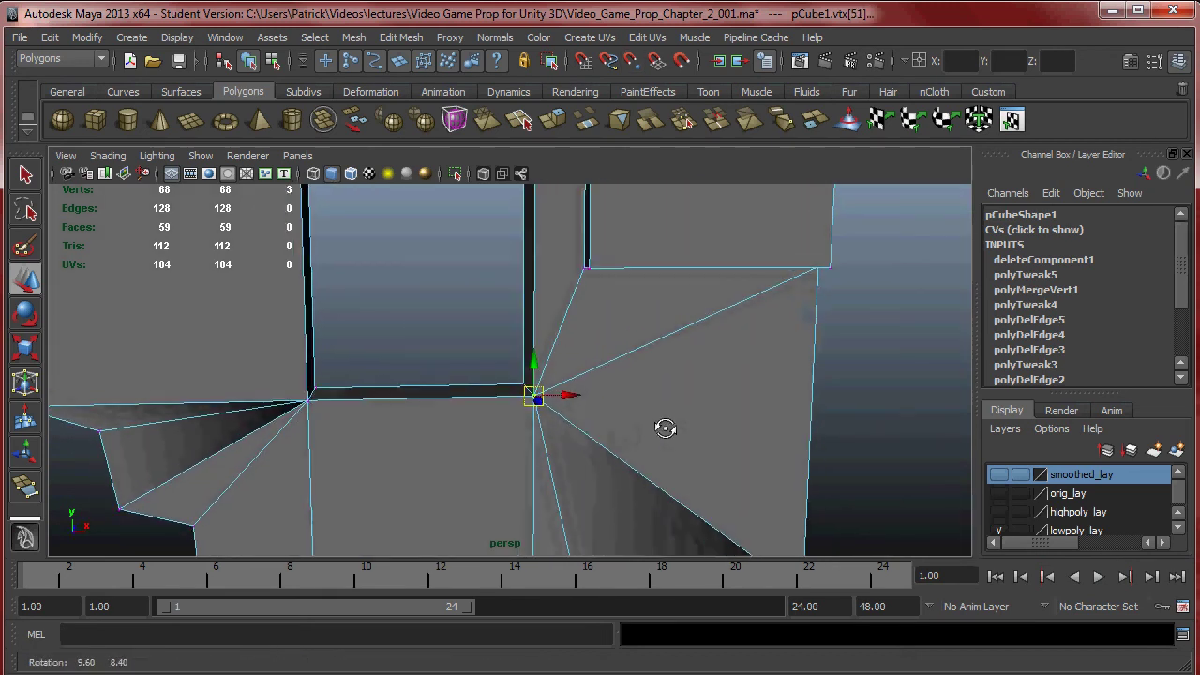
Step: Snap the leftover bottom-edge vertices of the base, including those on the underside, onto their neighbouring bottom vertices
{"action": "right_click_drag", "start_coordinate": [626, 436], "coordinate": [586, 431], "text": "alt"}
{"action": "middle_click_drag", "start_coordinate": [587, 431], "coordinate": [645, 376], "text": "alt"}
{"action": "left_click_drag", "start_coordinate": [645, 376], "coordinate": [627, 344], "text": "alt"}
{"action": "middle_click_drag", "start_coordinate": [511, 403], "coordinate": [572, 396], "text": "alt"}
{"action": "left_click_drag", "start_coordinate": [491, 405], "coordinate": [454, 409]}
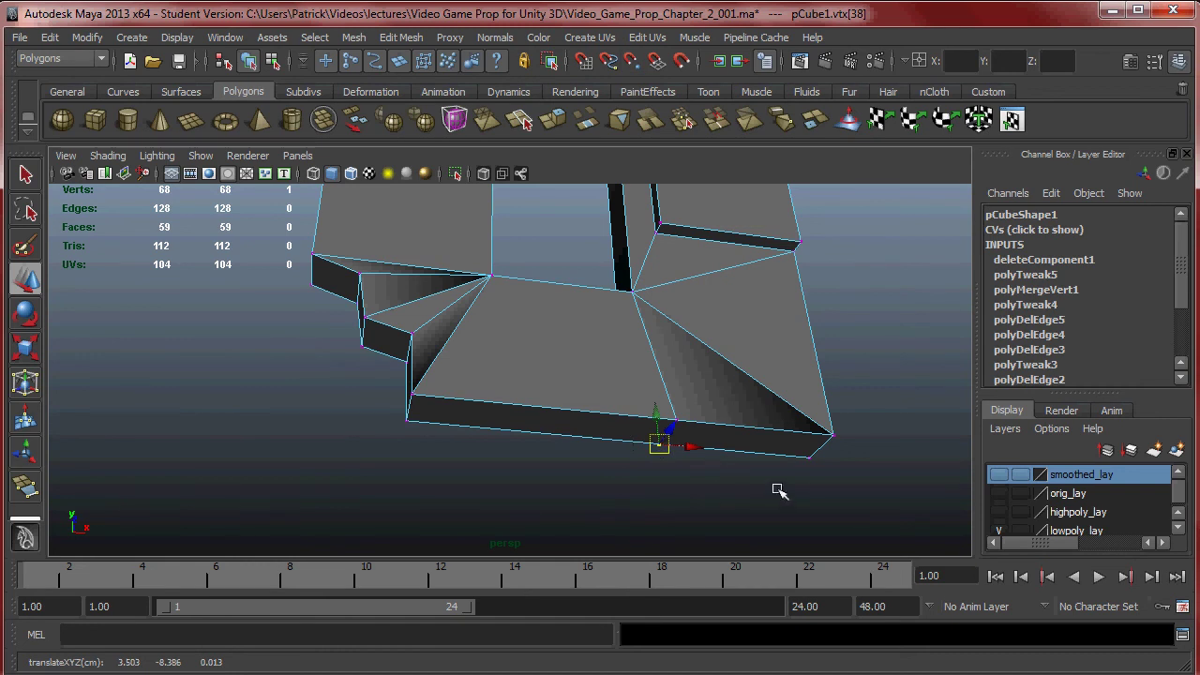
Step: Snap the remaining middle vertices of the bottom edge, front and back, onto the base's bottom-right corners
{"action": "left_click_drag", "start_coordinate": [808, 494], "coordinate": [707, 485], "text": "alt"}
{"action": "right_click_drag", "start_coordinate": [707, 485], "coordinate": [701, 460], "text": "alt"}
{"action": "left_click_drag", "start_coordinate": [609, 427], "coordinate": [504, 410]}
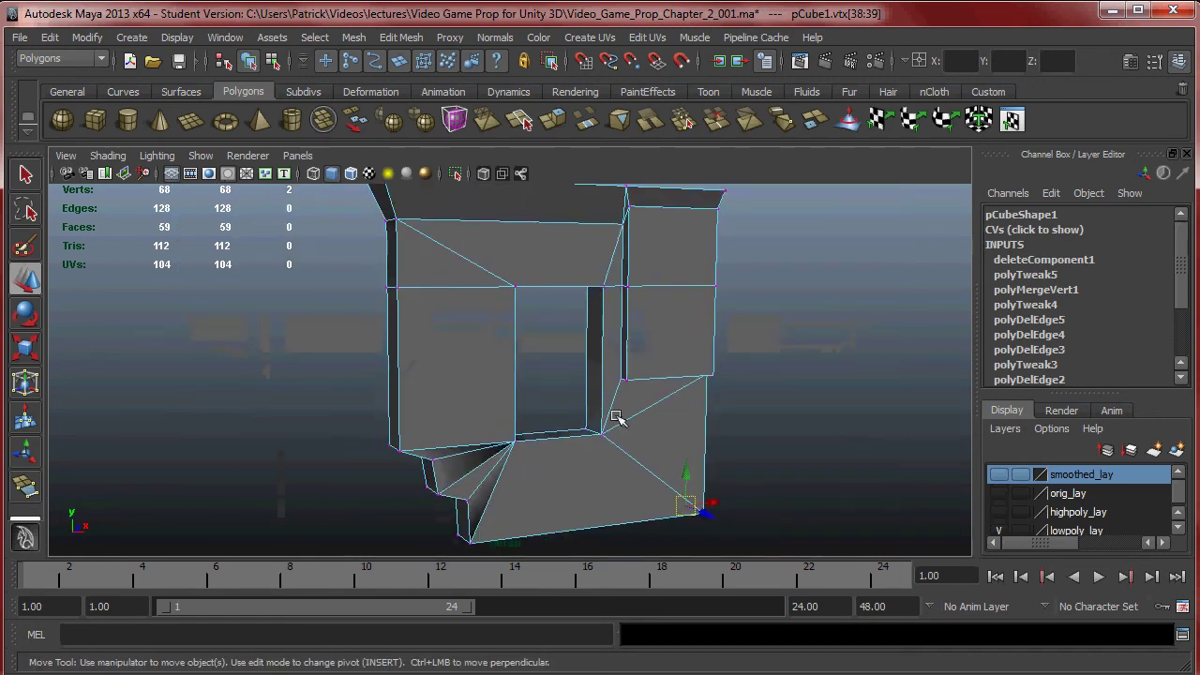
Step: Select all vertices of the low-poly wall and merge the overlapping ones with Merge Vertices
{"action": "scroll", "coordinate": [503, 411], "scroll_direction": "down", "scroll_amount": 3}
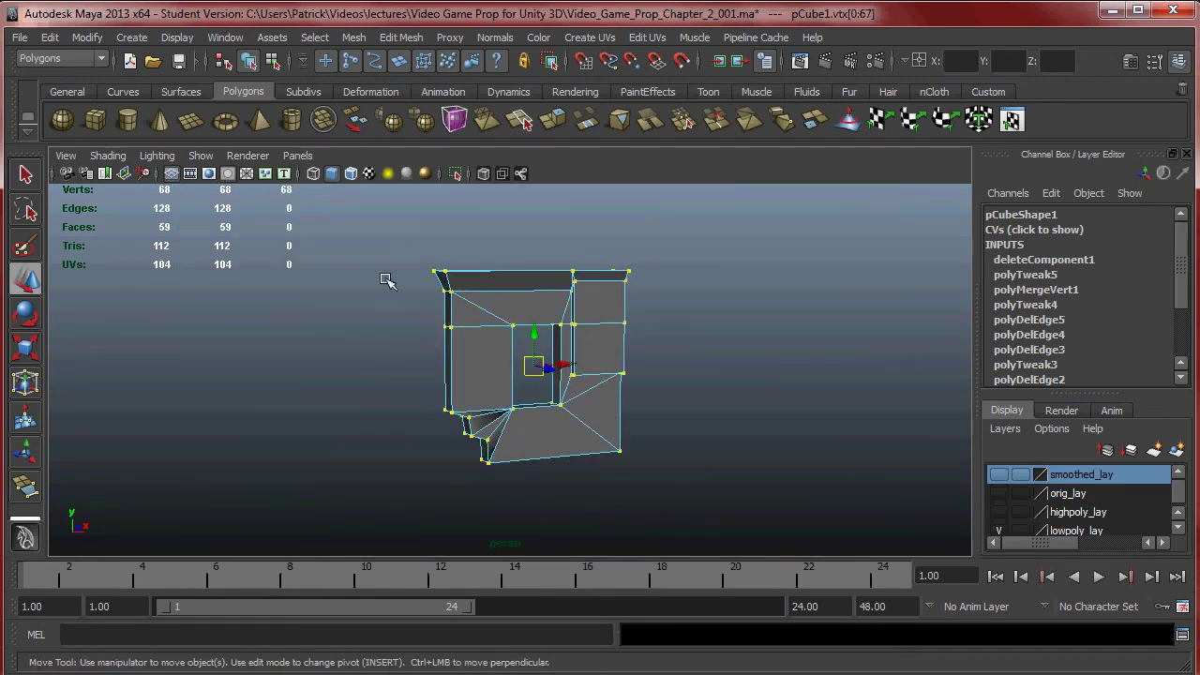
{"action": "scroll", "coordinate": [385, 279], "scroll_direction": "up", "scroll_amount": 2}
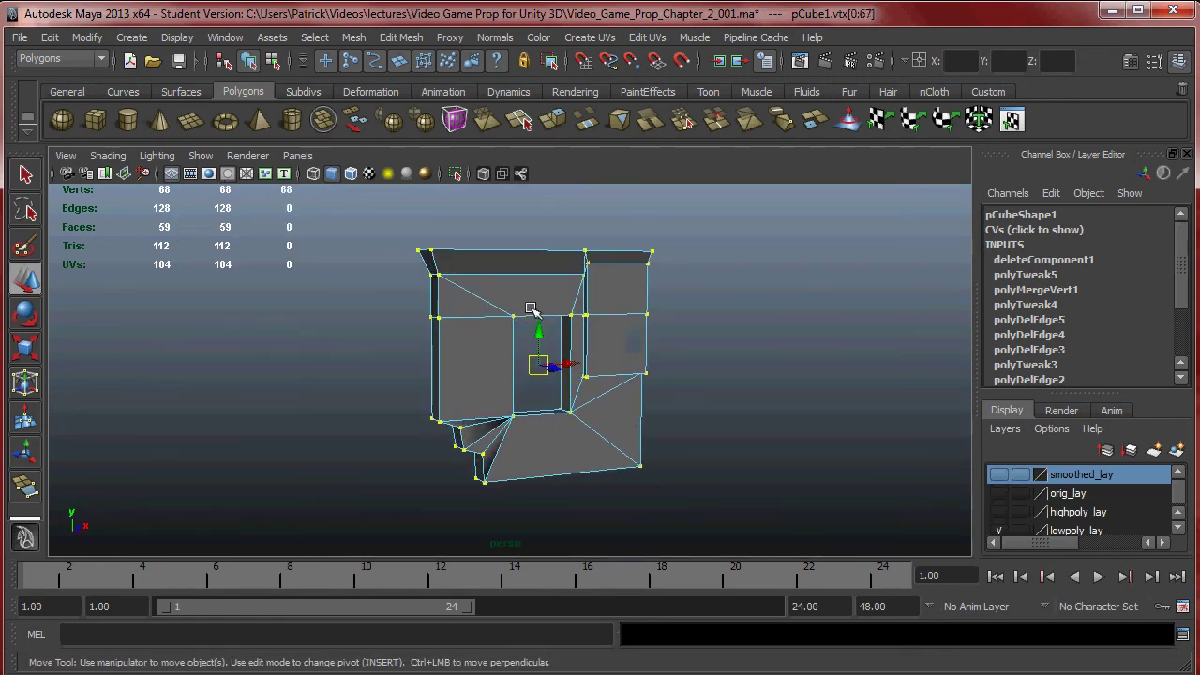
{"action": "mouse_move", "coordinate": [527, 316]}
{"action": "right_mouse_down", "text": "shift"}
{"action": "mouse_move", "coordinate": [576, 246]}
{"action": "mouse_move", "coordinate": [525, 302]}
{"action": "right_mouse_up", "text": "shift"}
{"action": "scroll", "coordinate": [519, 345], "scroll_direction": "up", "scroll_amount": 3}
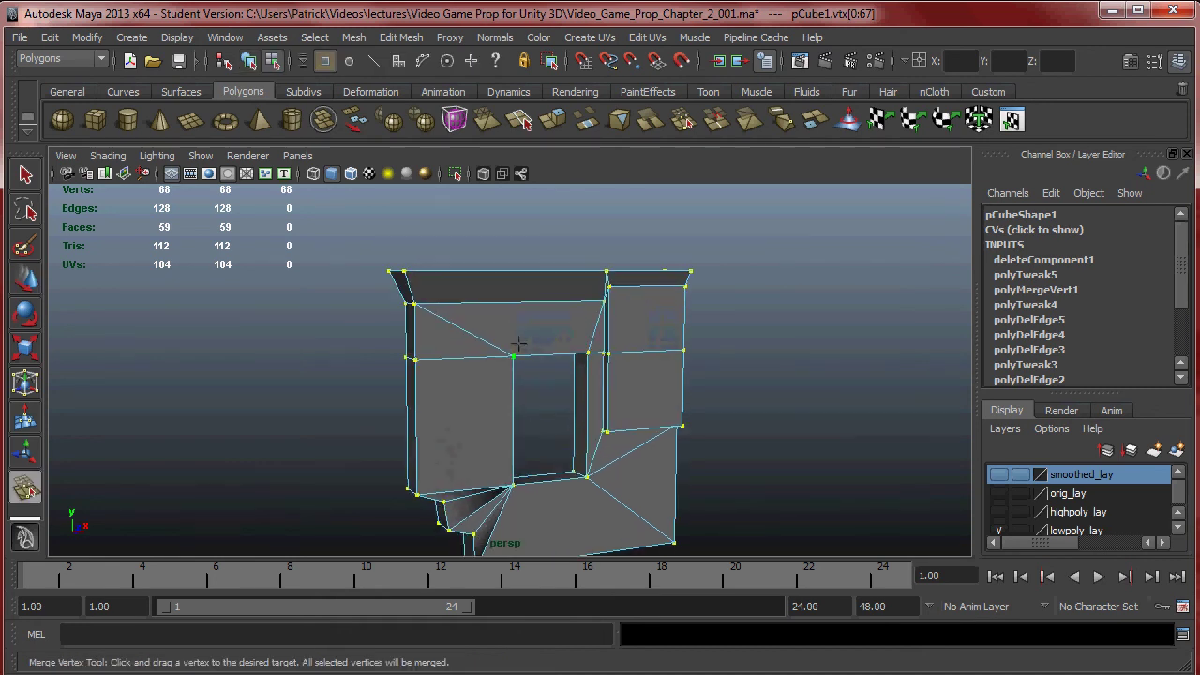
{"action": "right_click_drag", "start_coordinate": [550, 329], "coordinate": [551, 330], "text": "shift"}
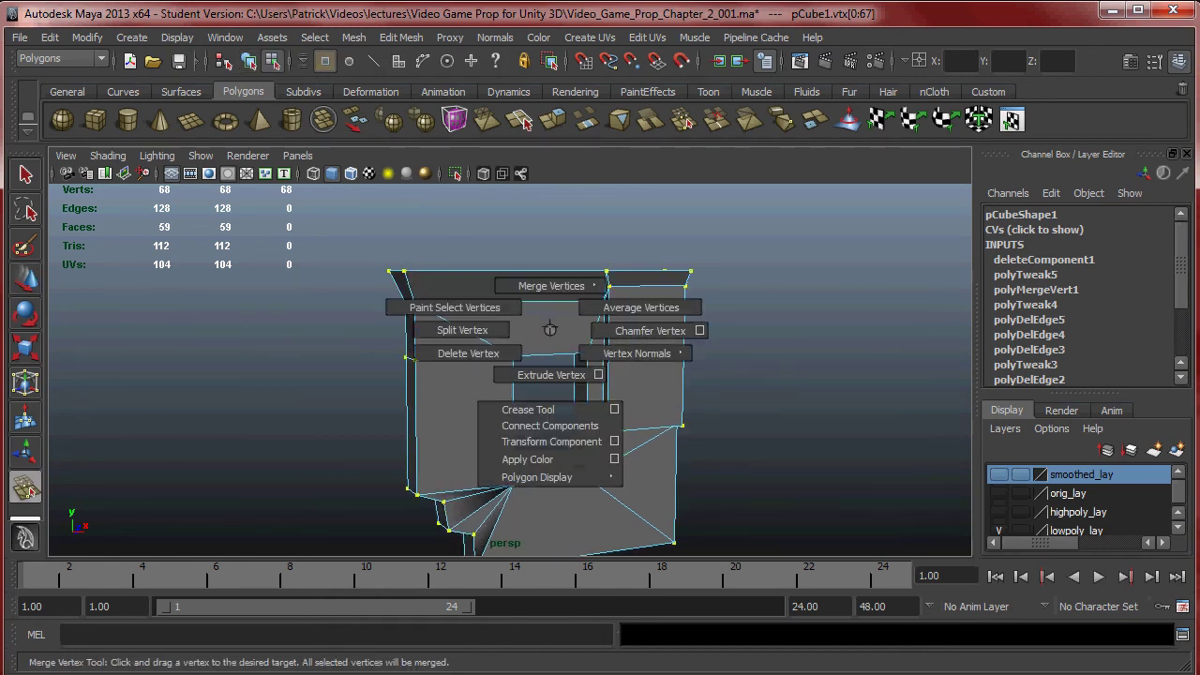
{"action": "right_click_drag", "start_coordinate": [548, 284], "coordinate": [552, 272], "text": "shift"}
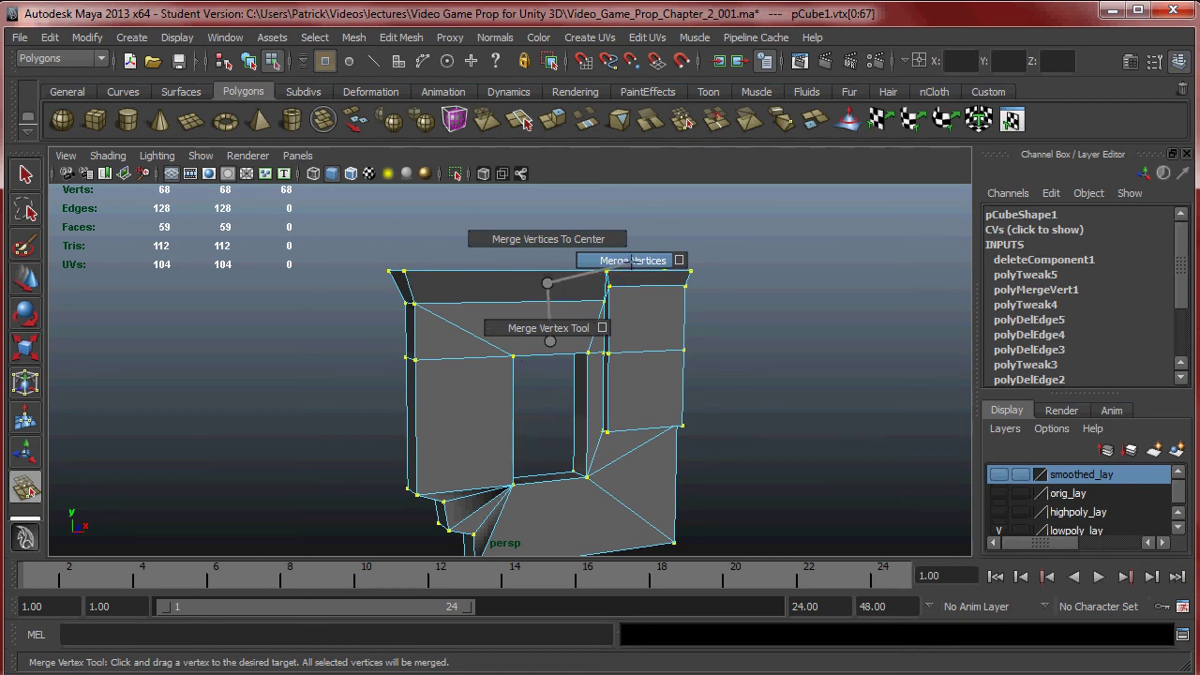
{"action": "right_click_drag", "start_coordinate": [632, 262], "coordinate": [634, 262], "text": "shift"}
Step: Return to object mode, select the merged wall and apply the soften/harden edge operation to its normals
{"action": "left_click_drag", "start_coordinate": [643, 388], "coordinate": [637, 379], "text": "alt"}
{"action": "right_click_drag", "start_coordinate": [644, 382], "coordinate": [718, 344]}
{"action": "key", "text": "q"}
{"action": "left_click", "coordinate": [565, 329]}
{"action": "left_click", "coordinate": [641, 332]}
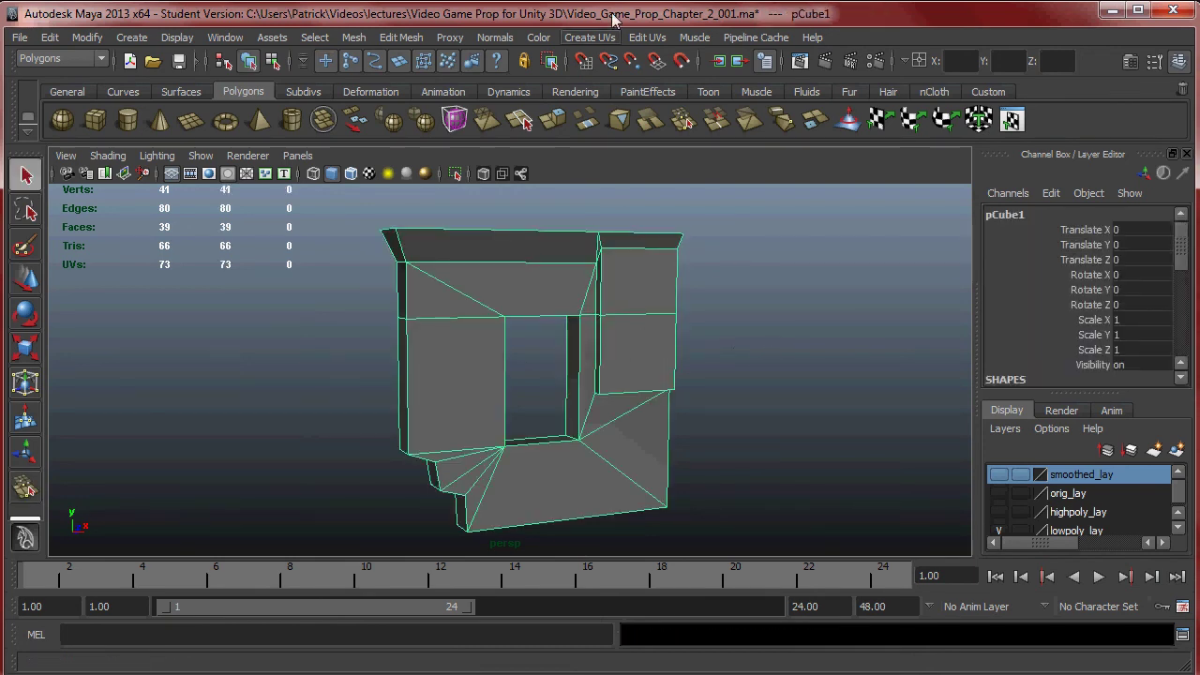
{"action": "left_click", "coordinate": [587, 39]}
{"action": "left_click", "coordinate": [537, 248]}
{"action": "left_click", "coordinate": [875, 375]}
{"action": "left_click", "coordinate": [1044, 378]}
{"action": "left_click", "coordinate": [794, 380]}
Step: Snap the middle vertices of the wall's right-hand back edge up onto the back top corner
{"action": "left_click_drag", "start_coordinate": [794, 380], "coordinate": [529, 319], "text": "alt"}
{"action": "left_click", "coordinate": [647, 353]}
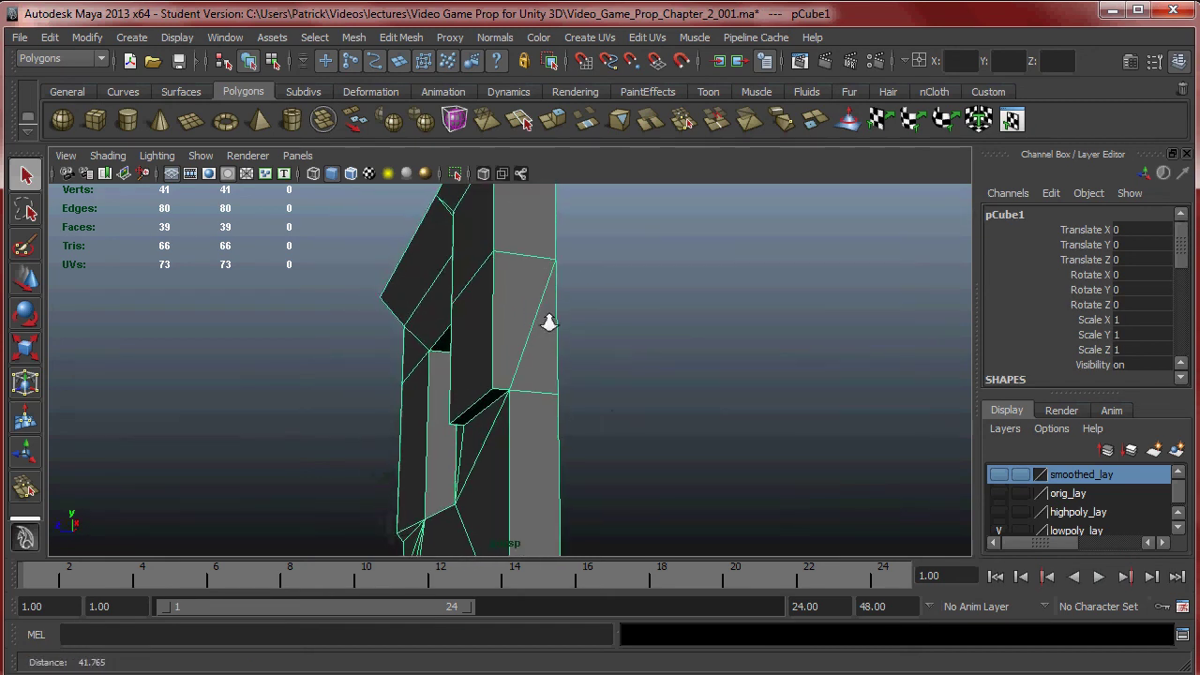
{"action": "scroll", "coordinate": [530, 323], "scroll_direction": "up", "scroll_amount": 3}
{"action": "right_click_drag", "start_coordinate": [537, 360], "coordinate": [495, 359]}
{"action": "left_click_drag", "start_coordinate": [567, 377], "coordinate": [587, 414]}
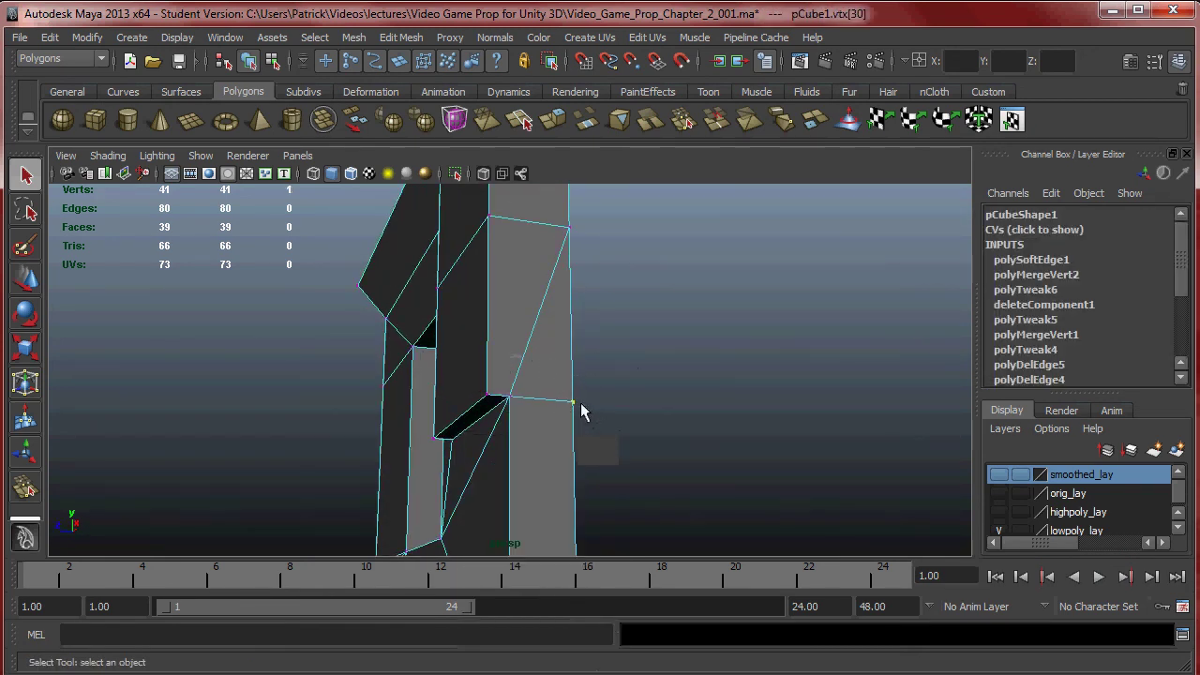
{"action": "key", "text": "w"}
{"action": "left_click_drag", "start_coordinate": [589, 261], "coordinate": [661, 321], "text": "alt"}
{"action": "right_click_drag", "start_coordinate": [661, 320], "coordinate": [659, 329], "text": "alt"}
{"action": "left_click_drag", "start_coordinate": [659, 329], "coordinate": [638, 336], "text": "alt"}
{"action": "left_click_drag", "start_coordinate": [653, 346], "coordinate": [547, 248]}
{"action": "middle_click_drag", "start_coordinate": [597, 286], "coordinate": [598, 354], "text": "alt"}
{"action": "left_click_drag", "start_coordinate": [597, 354], "coordinate": [619, 360], "text": "alt"}
{"action": "right_click_drag", "start_coordinate": [619, 360], "coordinate": [581, 364], "text": "alt"}
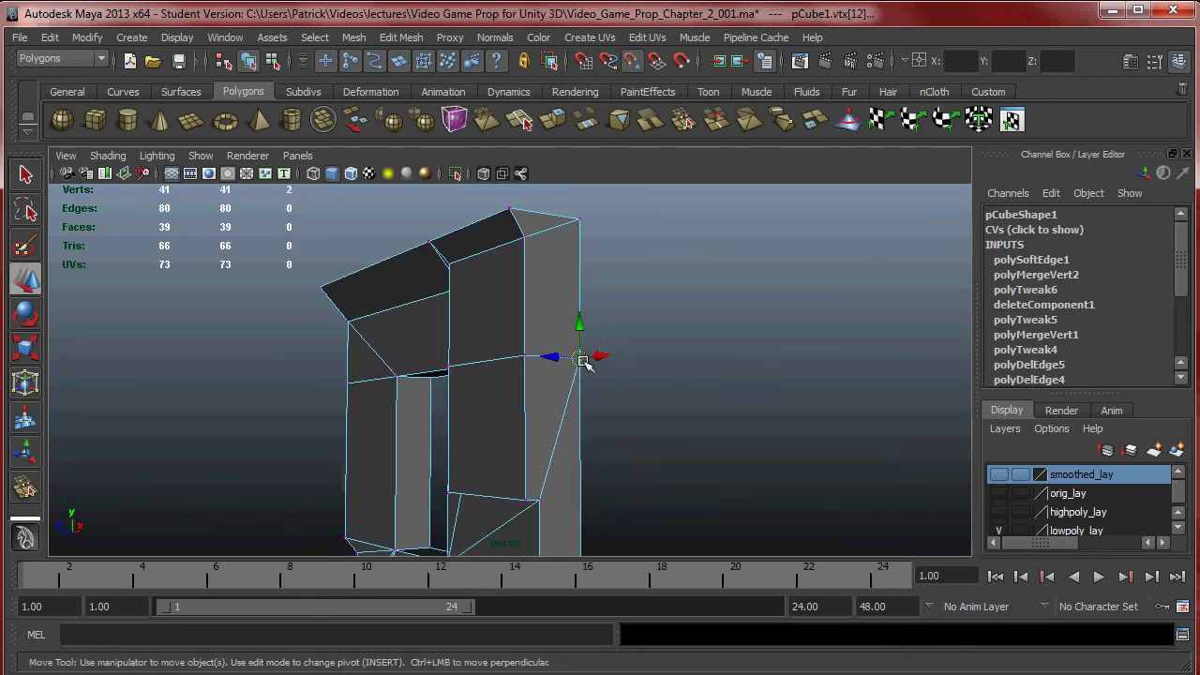
{"action": "left_click_drag", "start_coordinate": [585, 247], "coordinate": [643, 350], "text": "alt"}
{"action": "left_click", "coordinate": [662, 355]}
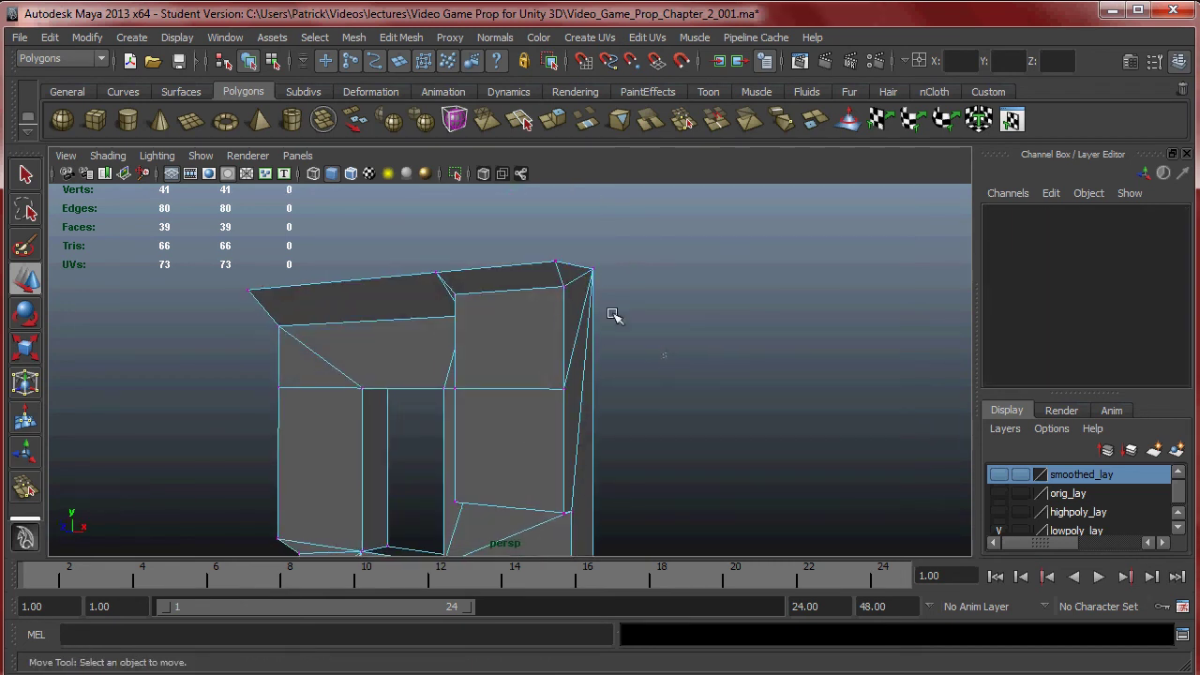
Step: Merge the overlapping vertices at the back top-right corner and preview the wall smoothed before restoring the unsmoothed display
{"action": "left_click_drag", "start_coordinate": [585, 253], "coordinate": [585, 254]}
{"action": "right_click_drag", "start_coordinate": [583, 264], "coordinate": [602, 231], "text": "shift"}
{"action": "left_click", "coordinate": [584, 321]}
{"action": "key", "text": "3"}
{"action": "key", "text": "1"}
{"action": "left_click_drag", "start_coordinate": [573, 327], "coordinate": [637, 341], "text": "alt"}
{"action": "key", "text": "3"}
{"action": "left_click_drag", "start_coordinate": [549, 348], "coordinate": [581, 351], "text": "alt"}
{"action": "key", "text": "1"}
Step: Snap the two mid-height vertices at the step beside the window up onto the vertices directly above them
{"action": "right_click", "coordinate": [497, 378]}
{"action": "left_click_drag", "start_coordinate": [498, 377], "coordinate": [593, 342], "text": "alt"}
{"action": "right_click_drag", "start_coordinate": [525, 387], "coordinate": [562, 381], "text": "alt"}
{"action": "left_click_drag", "start_coordinate": [563, 381], "coordinate": [587, 421], "text": "alt"}
{"action": "right_click_drag", "start_coordinate": [587, 421], "coordinate": [548, 413], "text": "alt"}
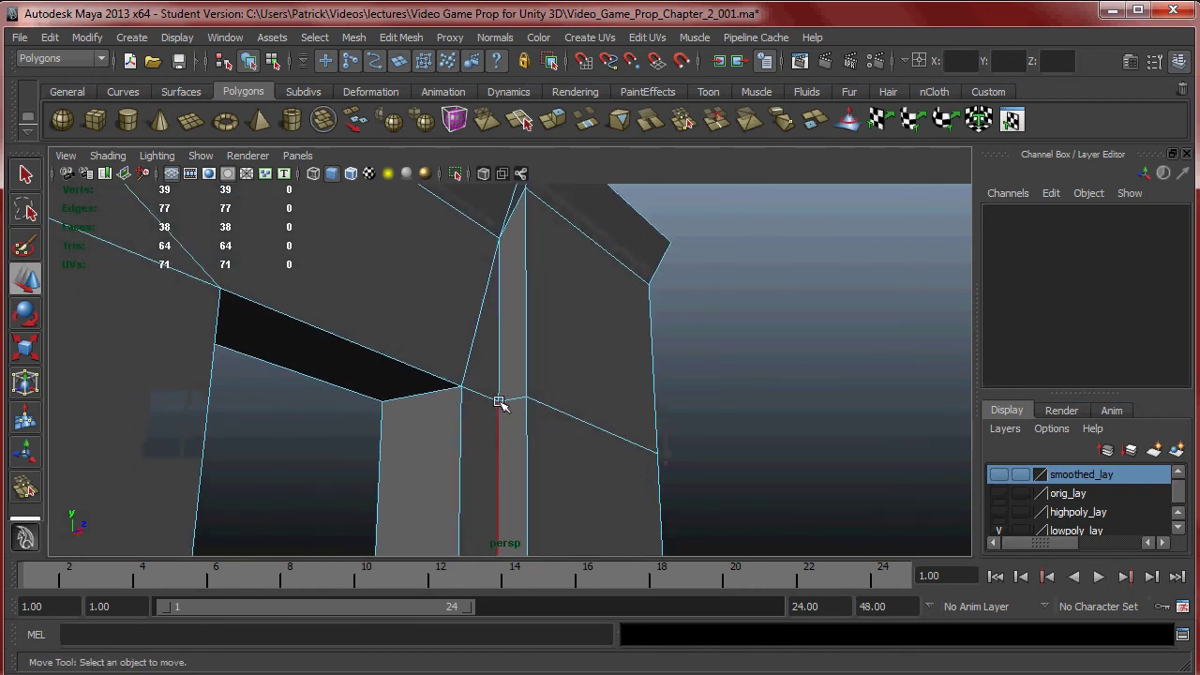
{"action": "left_click", "coordinate": [500, 404]}
{"action": "right_click_drag", "start_coordinate": [513, 375], "coordinate": [467, 374]}
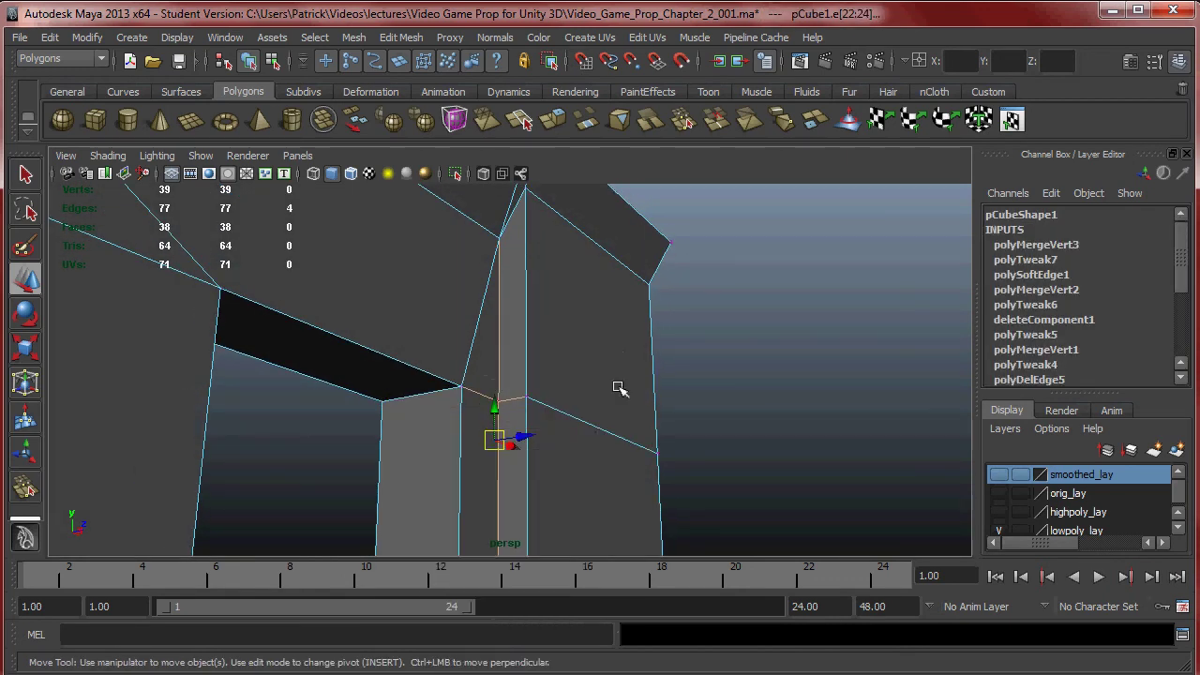
{"action": "left_click", "coordinate": [664, 385]}
{"action": "left_click", "coordinate": [502, 400]}
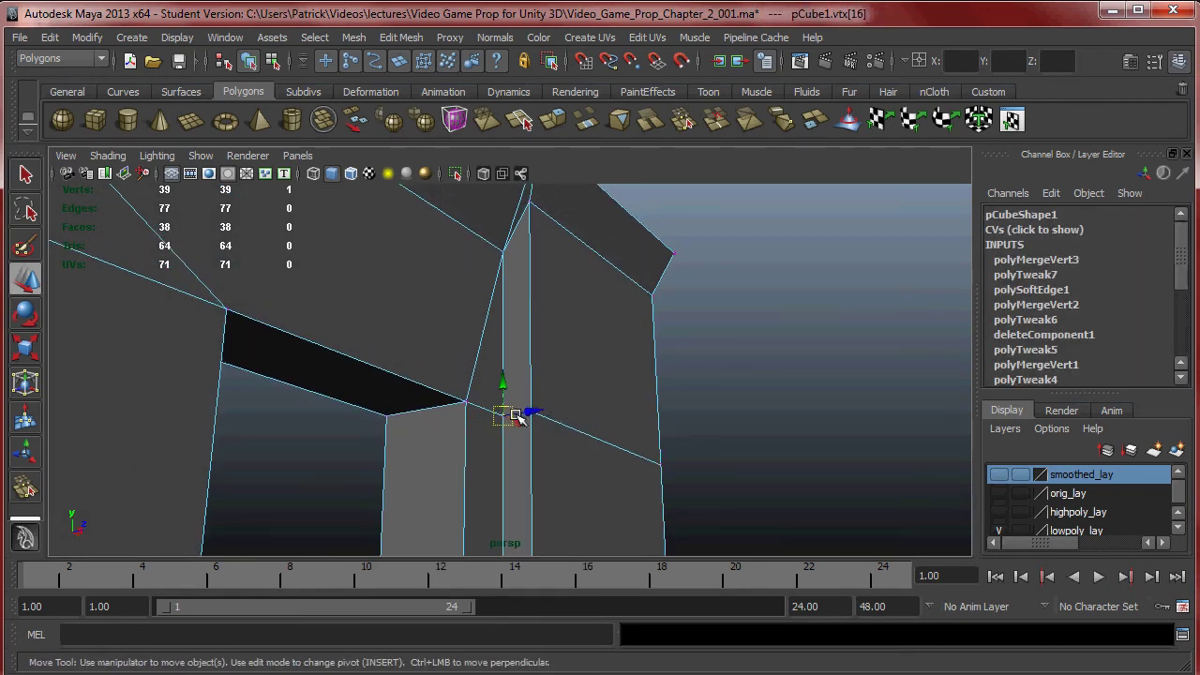
{"action": "left_click", "coordinate": [529, 406]}
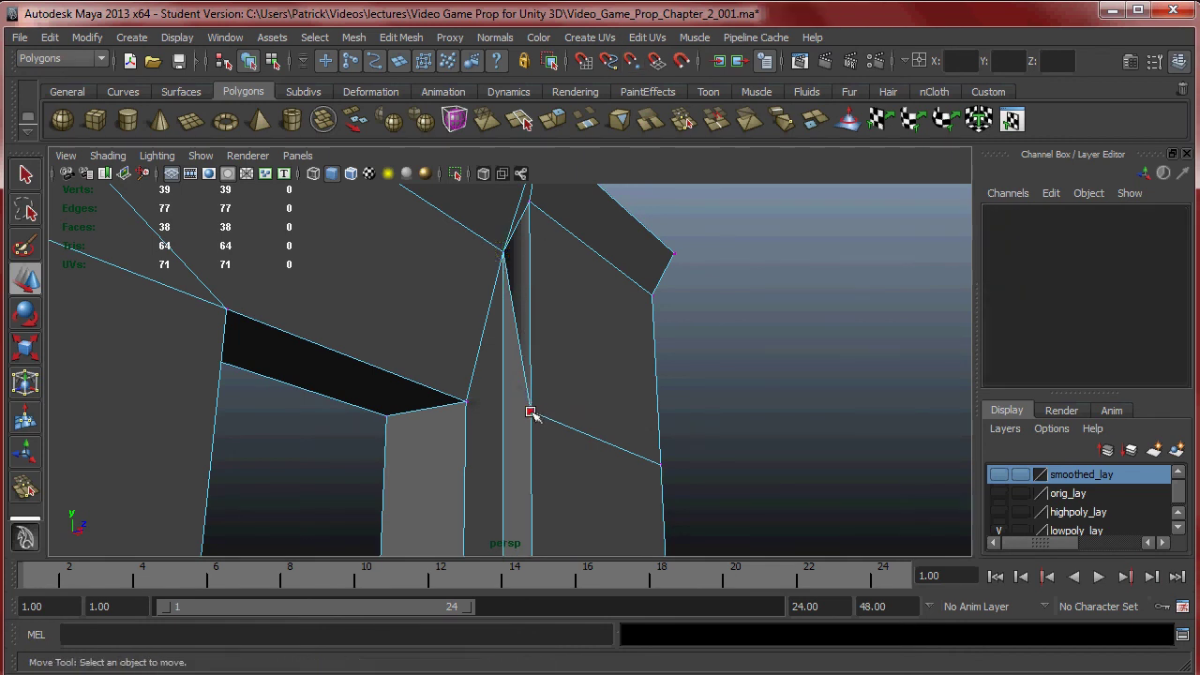
{"action": "left_click_drag", "start_coordinate": [549, 415], "coordinate": [545, 258]}
Step: Snap the remaining mid-height vertices on the wall's right and left sides up onto the corners above them
{"action": "left_click_drag", "start_coordinate": [722, 354], "coordinate": [653, 393], "text": "alt"}
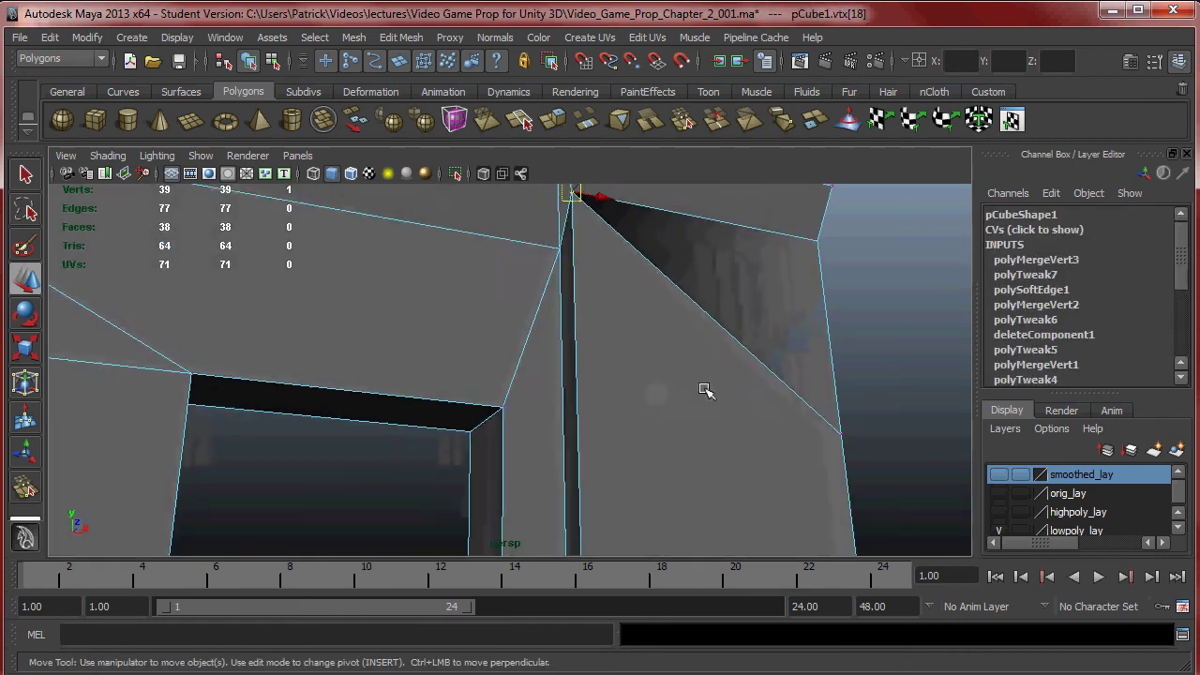
{"action": "middle_click_drag", "start_coordinate": [654, 394], "coordinate": [494, 386], "text": "alt"}
{"action": "left_click_drag", "start_coordinate": [576, 415], "coordinate": [616, 379], "text": "alt"}
{"action": "mouse_move", "coordinate": [473, 337]}
{"action": "left_mouse_down", "text": "alt"}
{"action": "mouse_move", "coordinate": [563, 369]}
{"action": "mouse_move", "coordinate": [476, 326]}
{"action": "left_mouse_up", "text": "alt"}
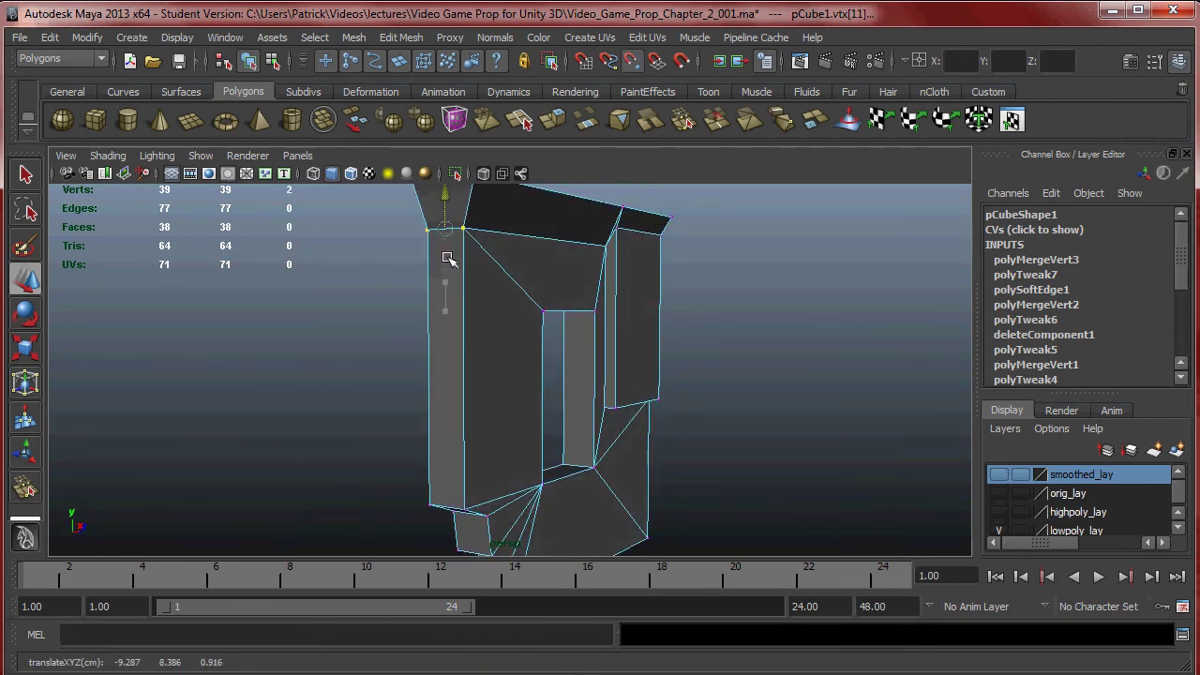
{"action": "left_click_drag", "start_coordinate": [454, 266], "coordinate": [388, 300], "text": "alt"}
{"action": "left_click", "coordinate": [500, 410]}
Step: Try snapping the middle vertex of the top ledge's front edge onto the ledge's end corners, and undo the moves
{"action": "left_click_drag", "start_coordinate": [500, 410], "coordinate": [637, 362], "text": "alt"}
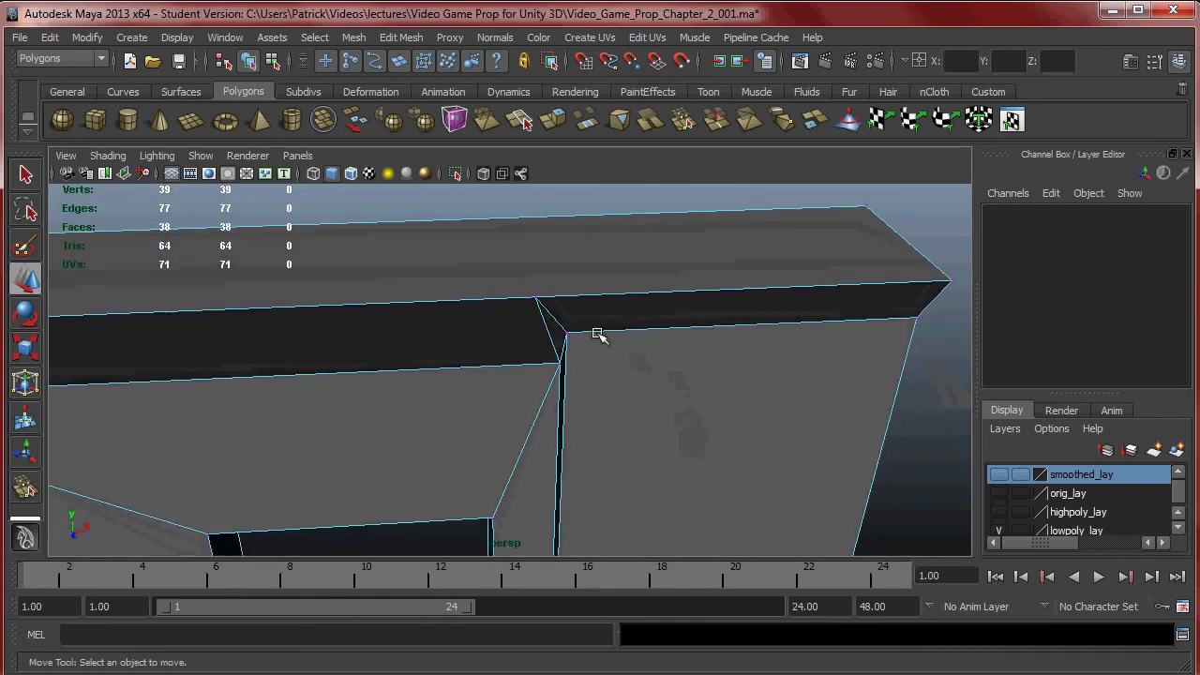
{"action": "left_click", "coordinate": [540, 298]}
{"action": "middle_click_drag", "start_coordinate": [568, 306], "coordinate": [787, 291]}
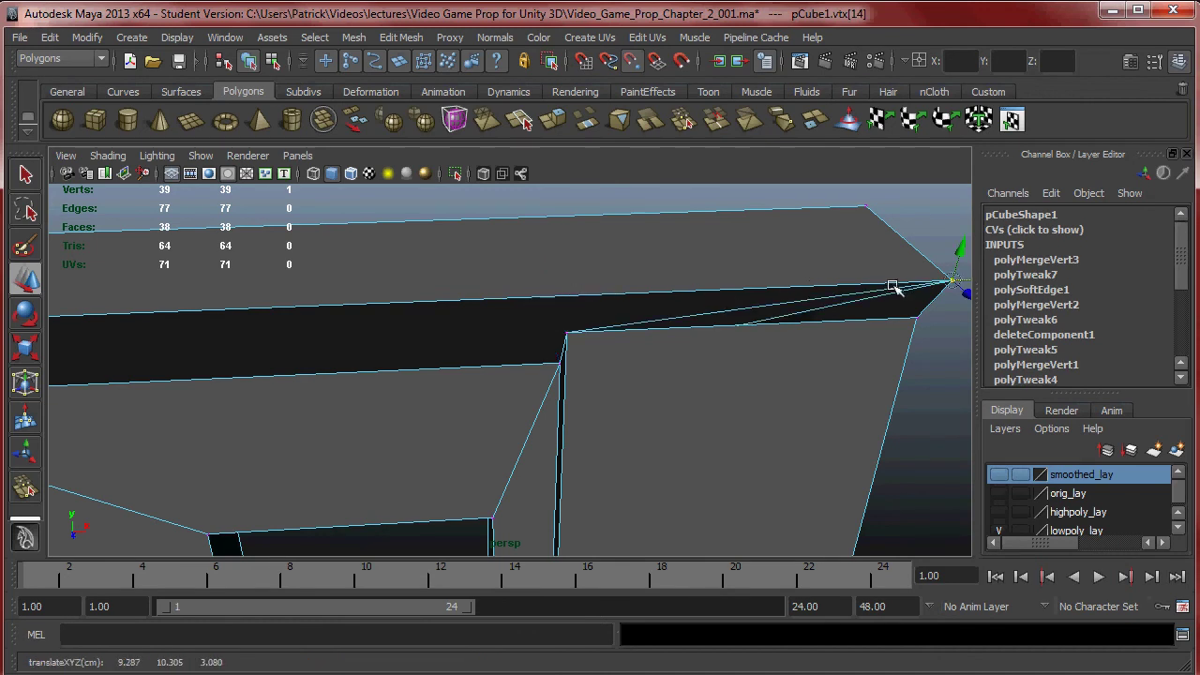
{"action": "scroll", "coordinate": [594, 335], "scroll_direction": "down", "scroll_amount": 4}
{"action": "middle_click_drag", "start_coordinate": [697, 322], "coordinate": [736, 303], "text": "alt"}
{"action": "left_click_drag", "start_coordinate": [788, 300], "coordinate": [438, 373]}
{"action": "key", "text": "ctrl+z"}
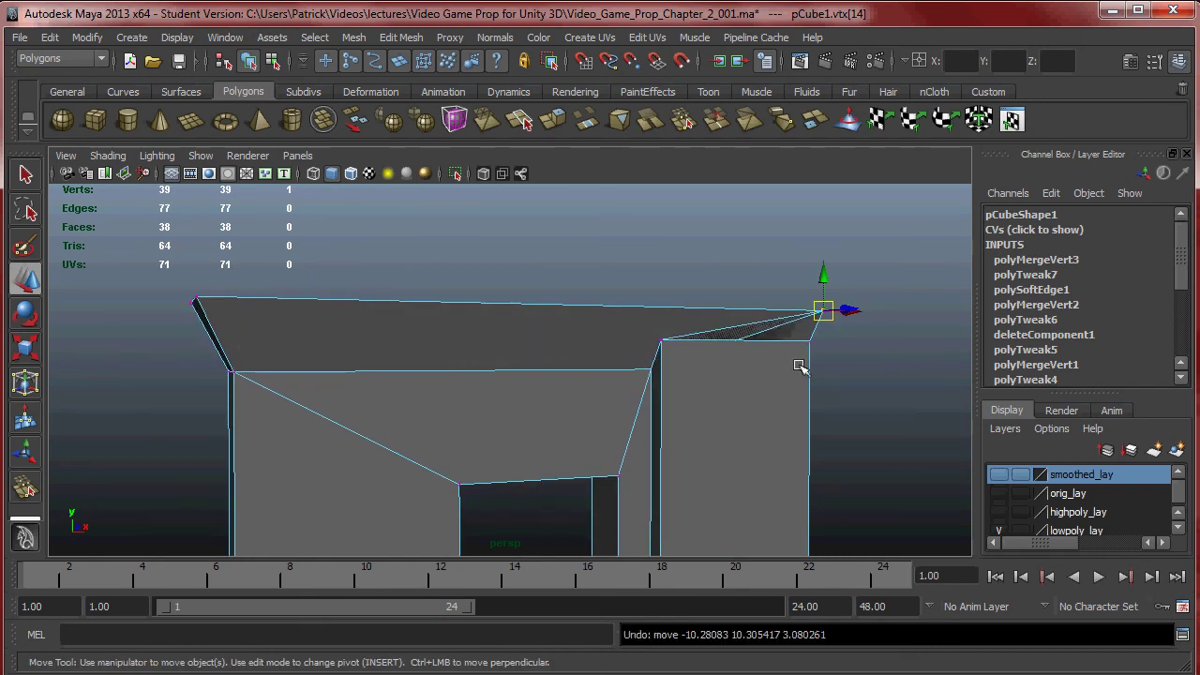
{"action": "key", "text": "ctrl+z"}
Step: Snap the middle vertex of the top ledge's front edge onto the ledge's left front corner
{"action": "left_click_drag", "start_coordinate": [659, 309], "coordinate": [413, 335]}
{"action": "scroll", "coordinate": [477, 347], "scroll_direction": "down", "scroll_amount": 3}
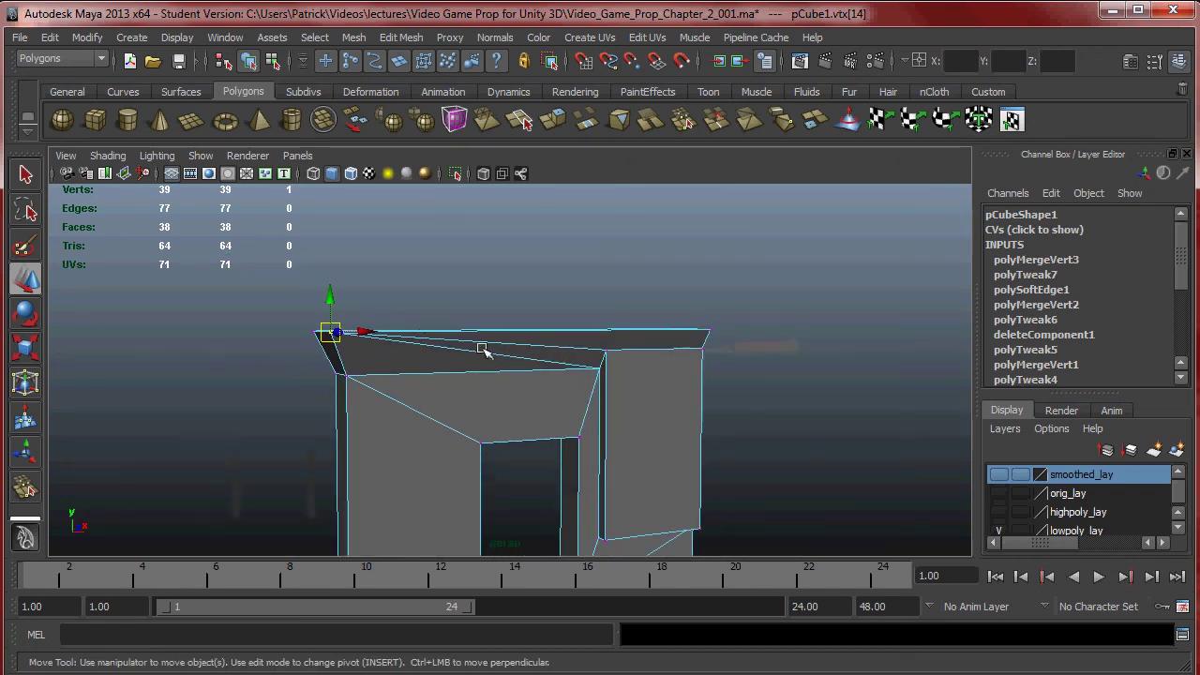
{"action": "scroll", "coordinate": [416, 375], "scroll_direction": "down", "scroll_amount": 3}
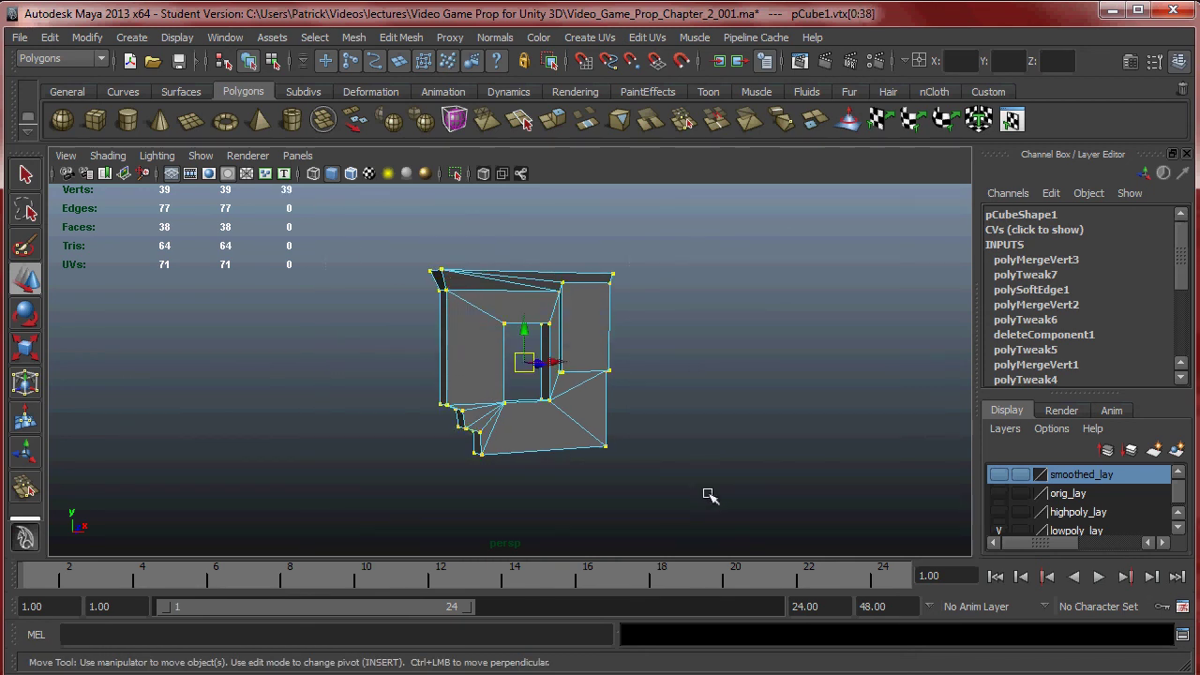
Step: Merge the overlapping vertices across the whole wall with Merge Vertices and return to object mode
{"action": "right_click", "coordinate": [538, 347], "text": "shift"}
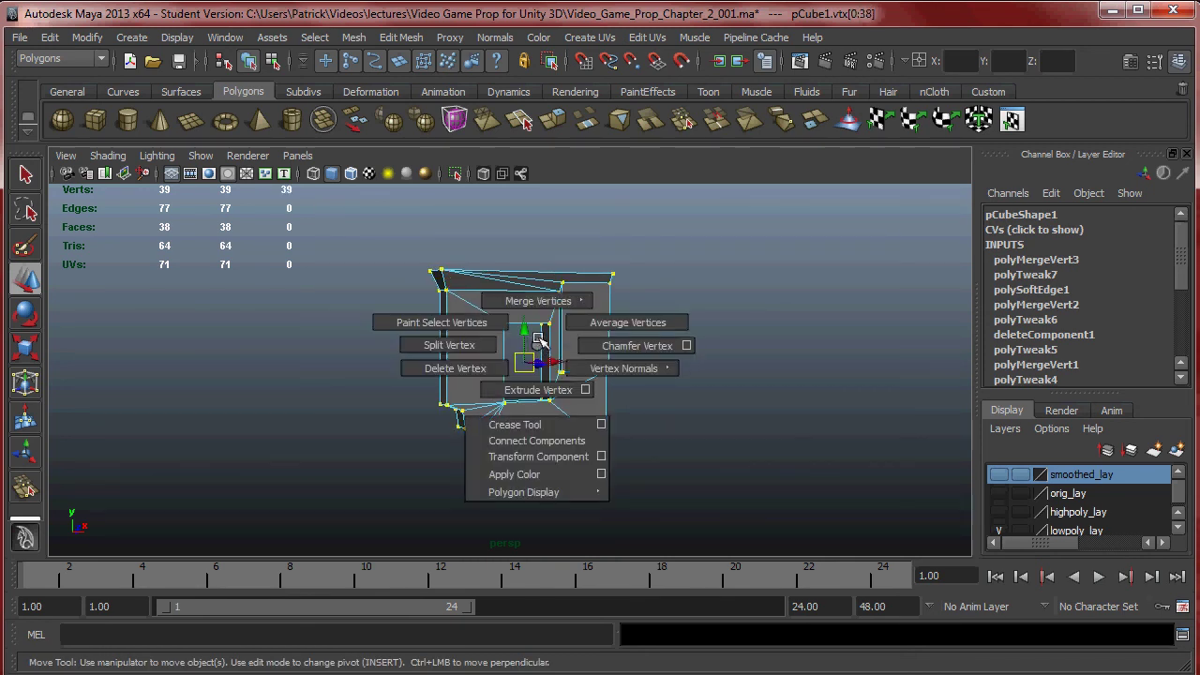
{"action": "right_click_drag", "start_coordinate": [538, 345], "coordinate": [533, 296], "text": "shift"}
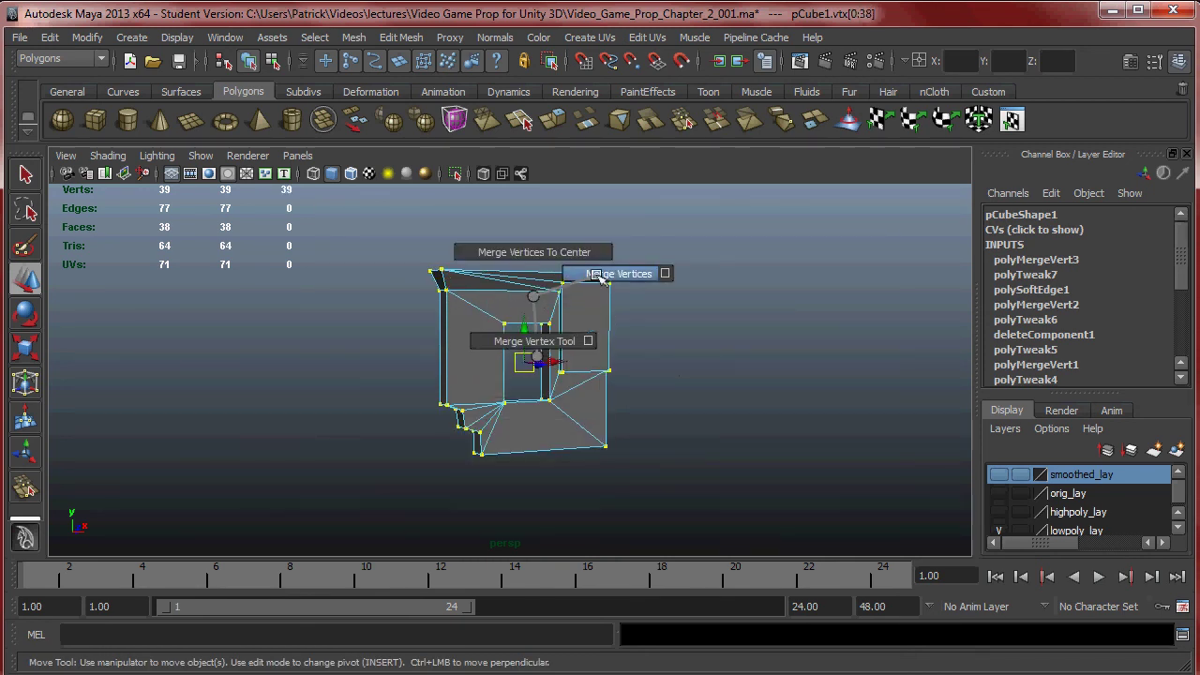
{"action": "right_click_drag", "start_coordinate": [600, 277], "coordinate": [608, 278], "text": "shift"}
{"action": "left_click", "coordinate": [602, 317]}
{"action": "right_click_drag", "start_coordinate": [580, 322], "coordinate": [675, 299]}
{"action": "left_click", "coordinate": [595, 323]}
Step: Check the wall for faces with more than 4 sides using Cleanup set to select matching polygons
{"action": "left_click", "coordinate": [401, 38]}
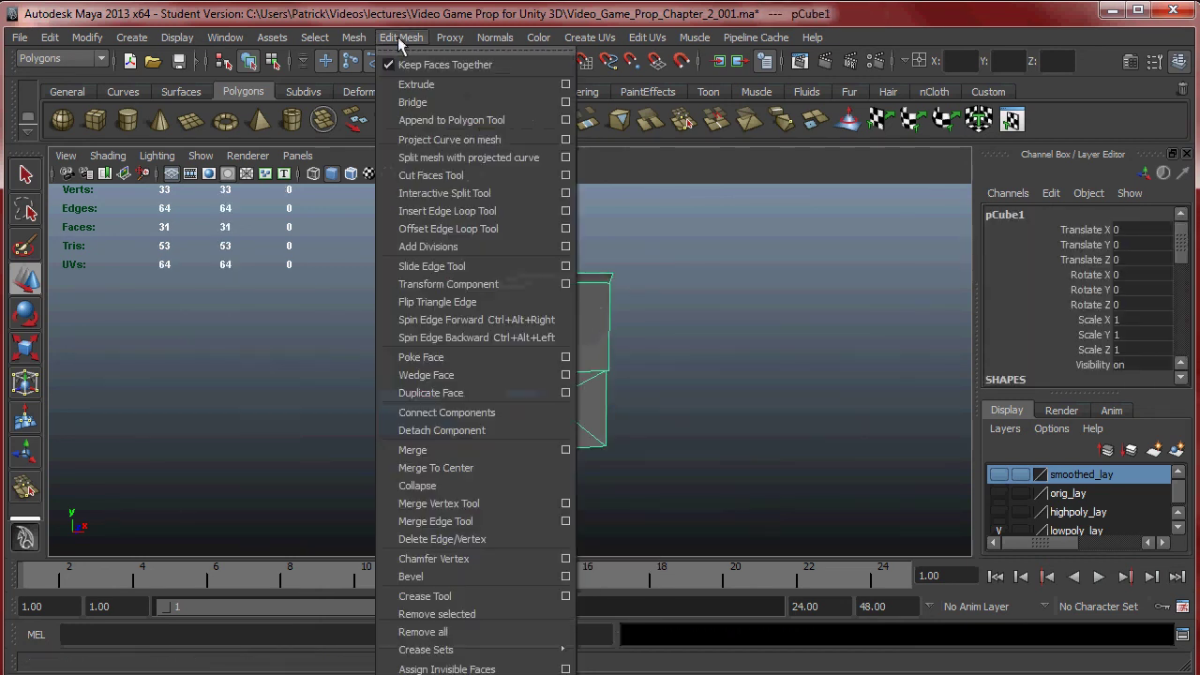
{"action": "mouse_move", "coordinate": [354, 38]}
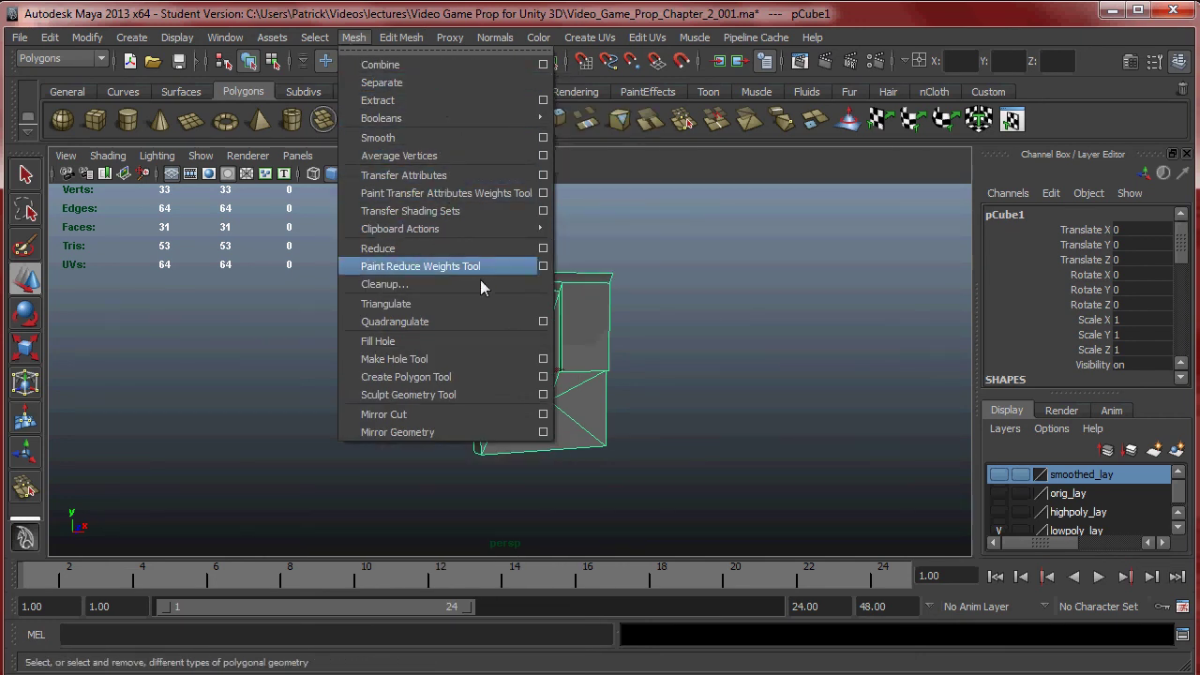
{"action": "left_click", "coordinate": [467, 285]}
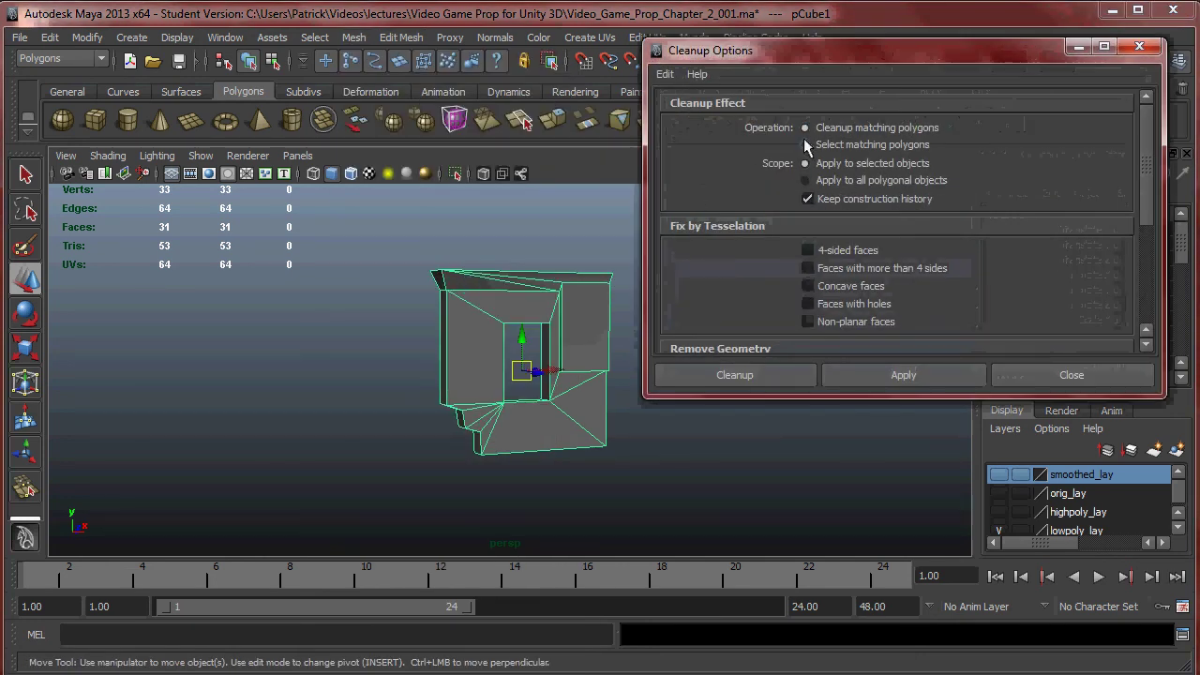
{"action": "left_click_drag", "start_coordinate": [802, 52], "coordinate": [829, 80]}
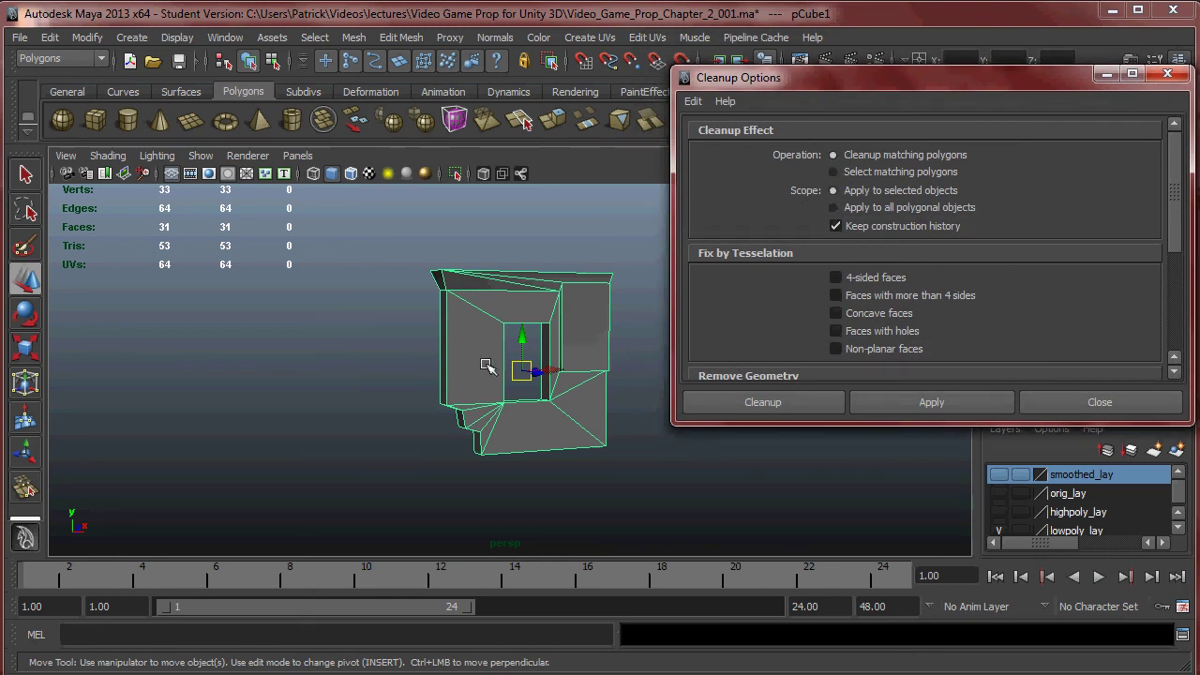
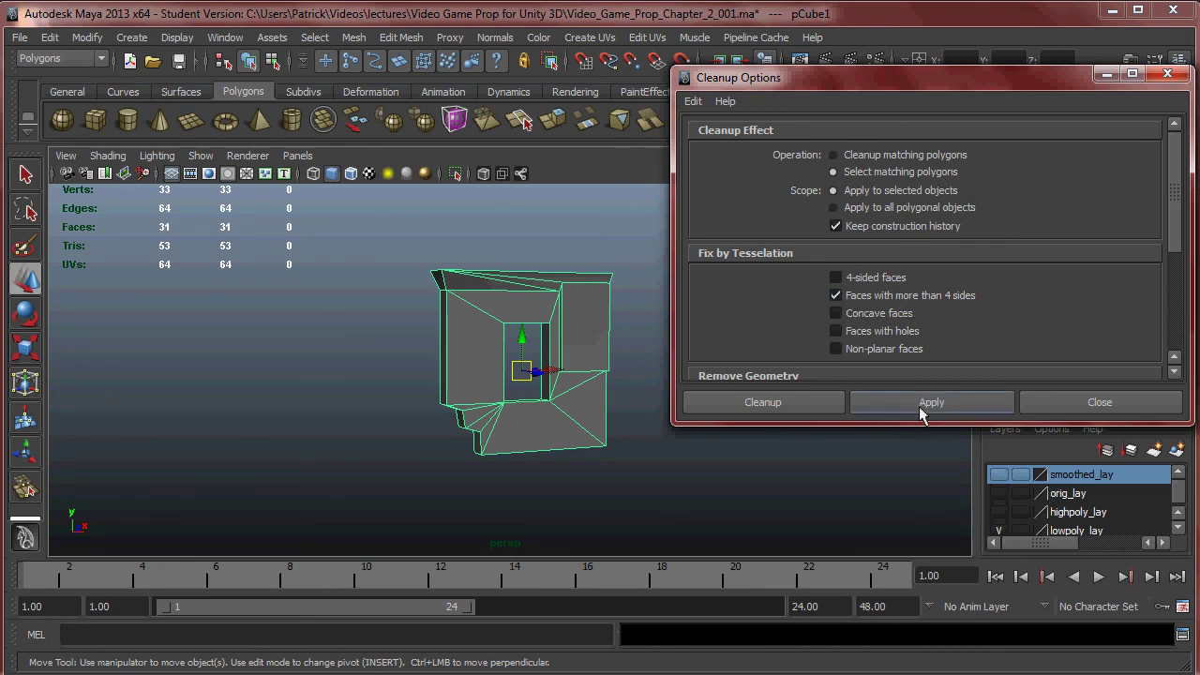
{"action": "left_click_drag", "start_coordinate": [511, 359], "coordinate": [615, 363], "text": "alt"}
{"action": "left_click", "coordinate": [1093, 397]}
{"action": "left_click", "coordinate": [560, 352]}
{"action": "left_click", "coordinate": [670, 343]}
Step: Apply Set Normal Angle to the wall with an angle of 30
{"action": "scroll", "coordinate": [603, 335], "scroll_direction": "up", "scroll_amount": 3}
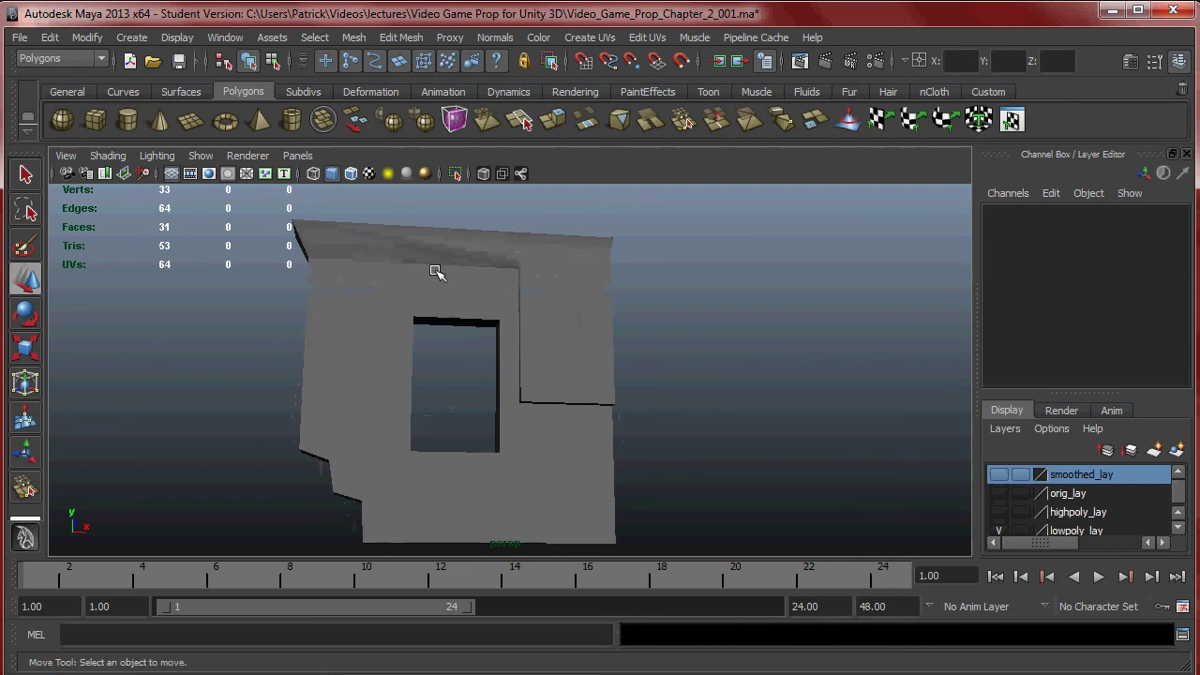
{"action": "left_click", "coordinate": [576, 315]}
{"action": "left_click", "coordinate": [494, 38]}
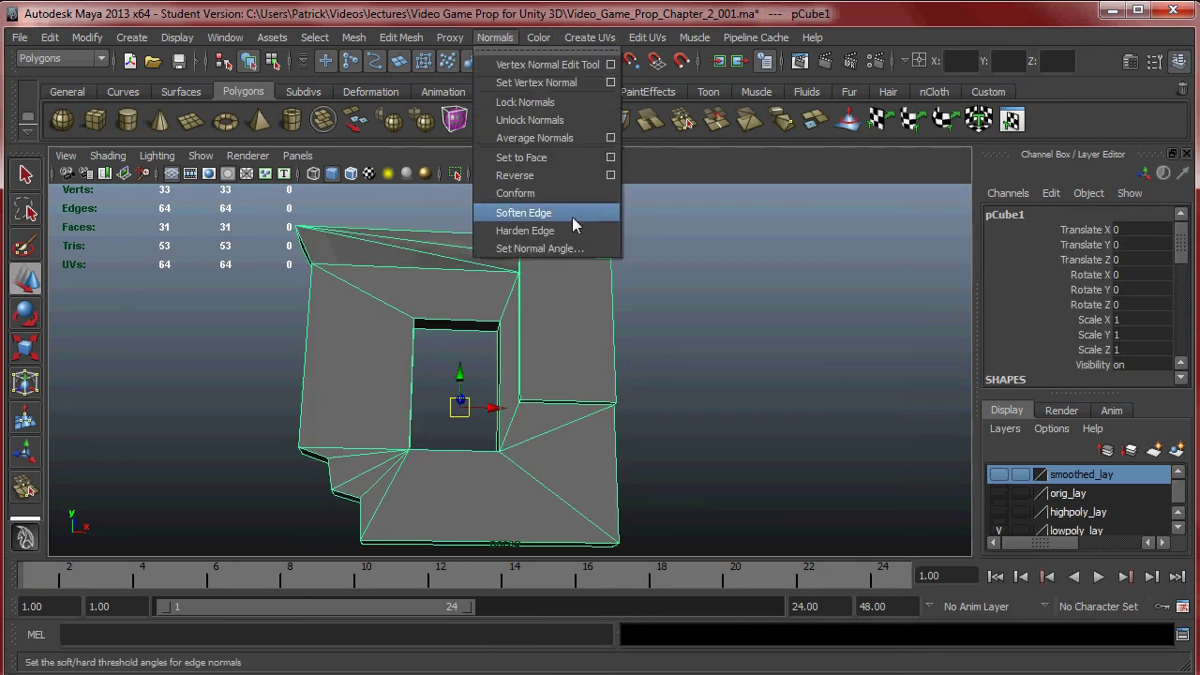
{"action": "left_click", "coordinate": [534, 249]}
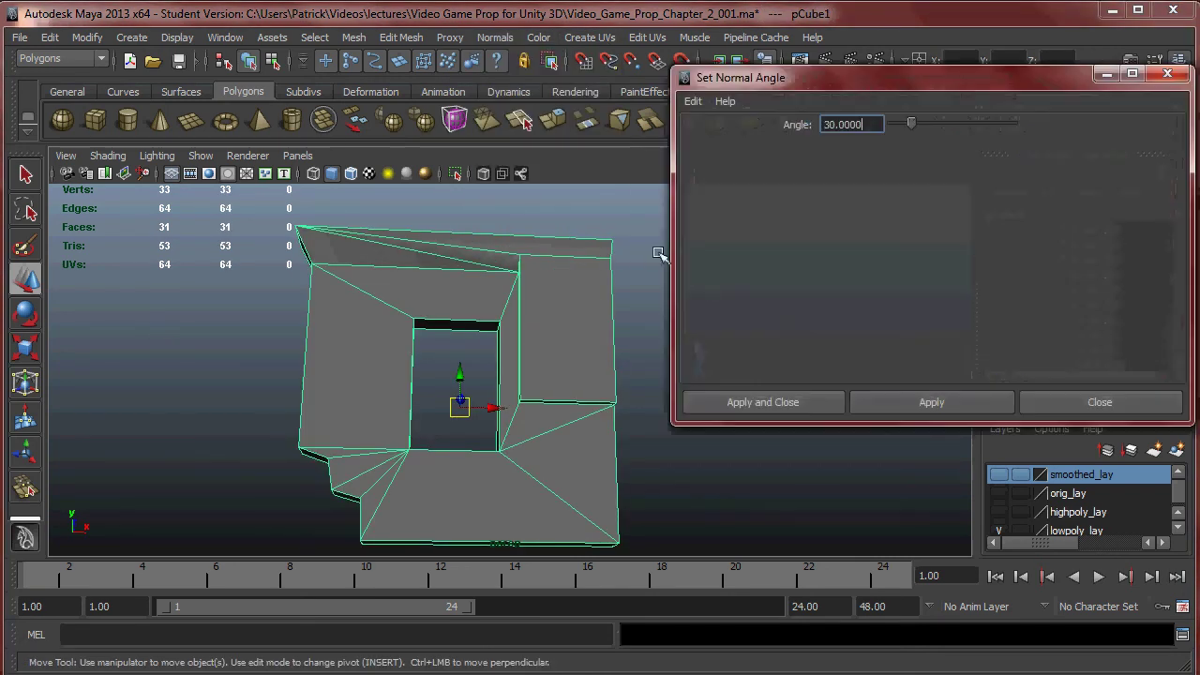
{"action": "left_click", "coordinate": [1076, 411]}
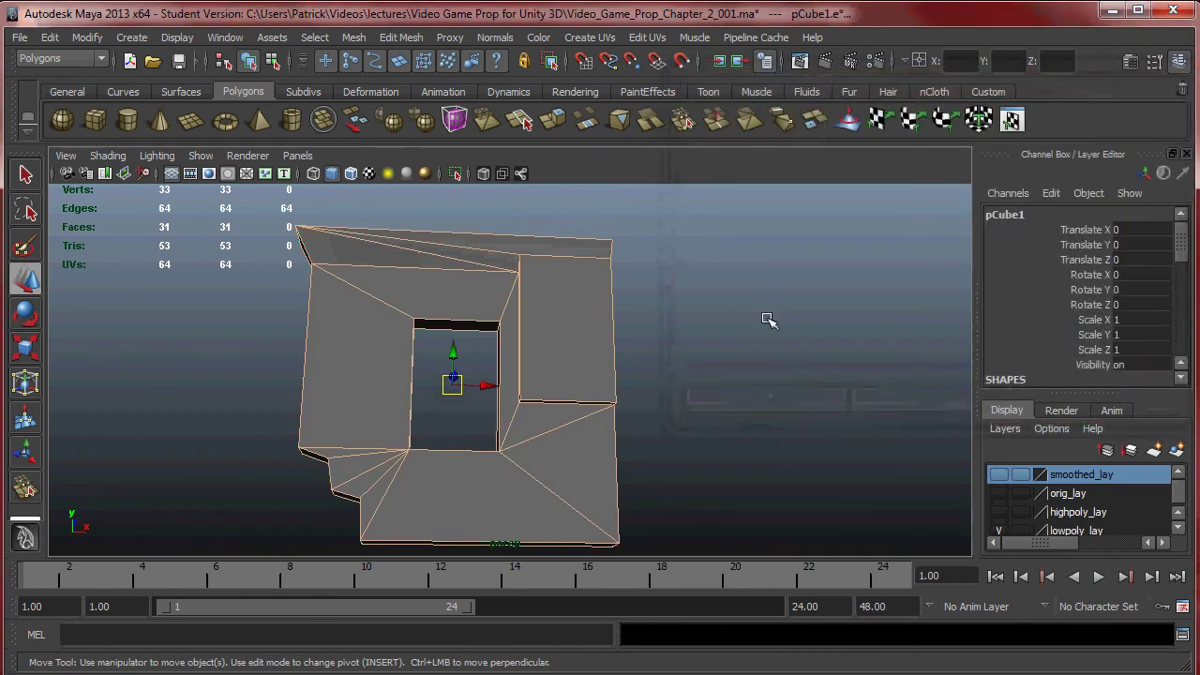
{"action": "left_click", "coordinate": [767, 320]}
Step: Reselect the wall and apply Soften Edge to its normals
{"action": "left_click", "coordinate": [606, 351]}
{"action": "left_click", "coordinate": [507, 41]}
{"action": "left_click", "coordinate": [536, 212]}
{"action": "left_click", "coordinate": [699, 309]}
Step: Examine the reduced wall's shading and edge layout from the front, the sides and the back
{"action": "left_click_drag", "start_coordinate": [703, 321], "coordinate": [473, 370], "text": "alt"}
{"action": "scroll", "coordinate": [647, 339], "scroll_direction": "up", "scroll_amount": 3}
{"action": "left_click", "coordinate": [688, 329]}
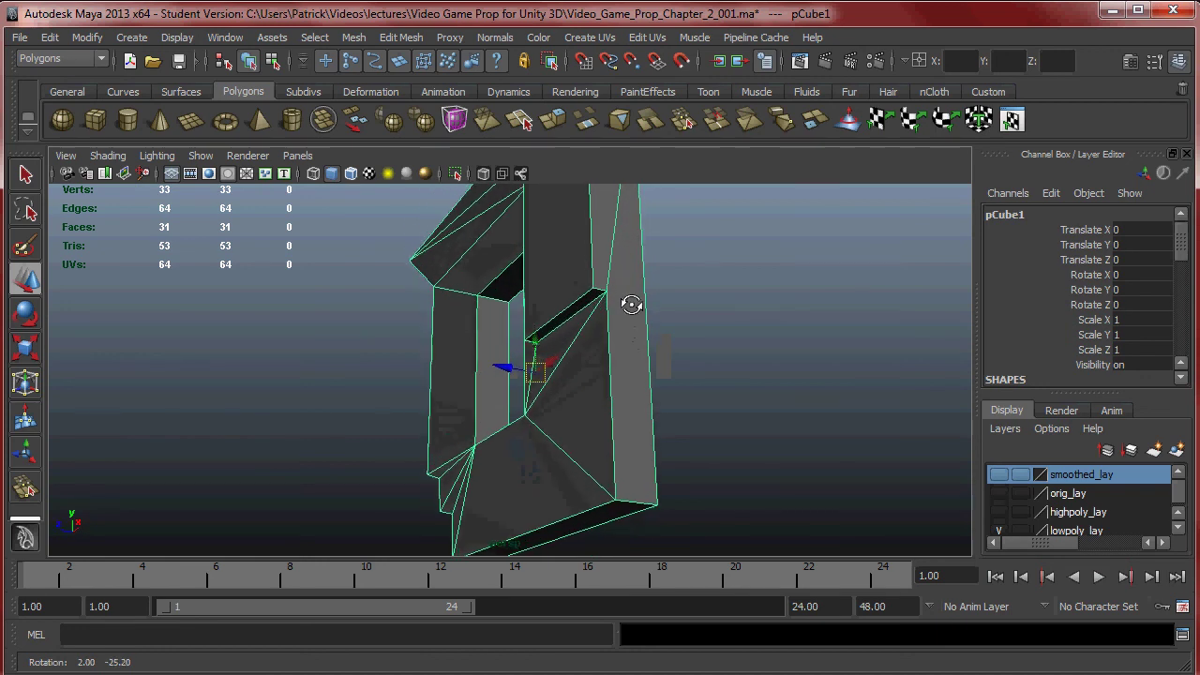
{"action": "right_click_drag", "start_coordinate": [570, 293], "coordinate": [701, 366], "text": "alt"}
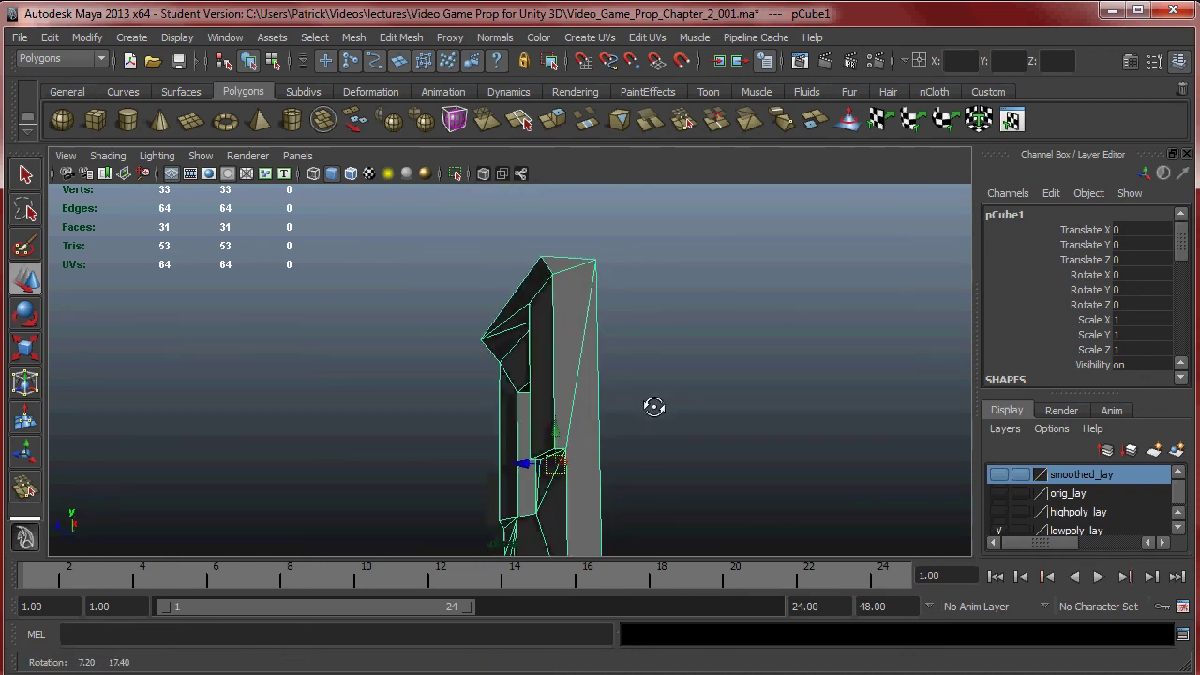
{"action": "left_click_drag", "start_coordinate": [708, 421], "coordinate": [672, 321], "text": "alt"}
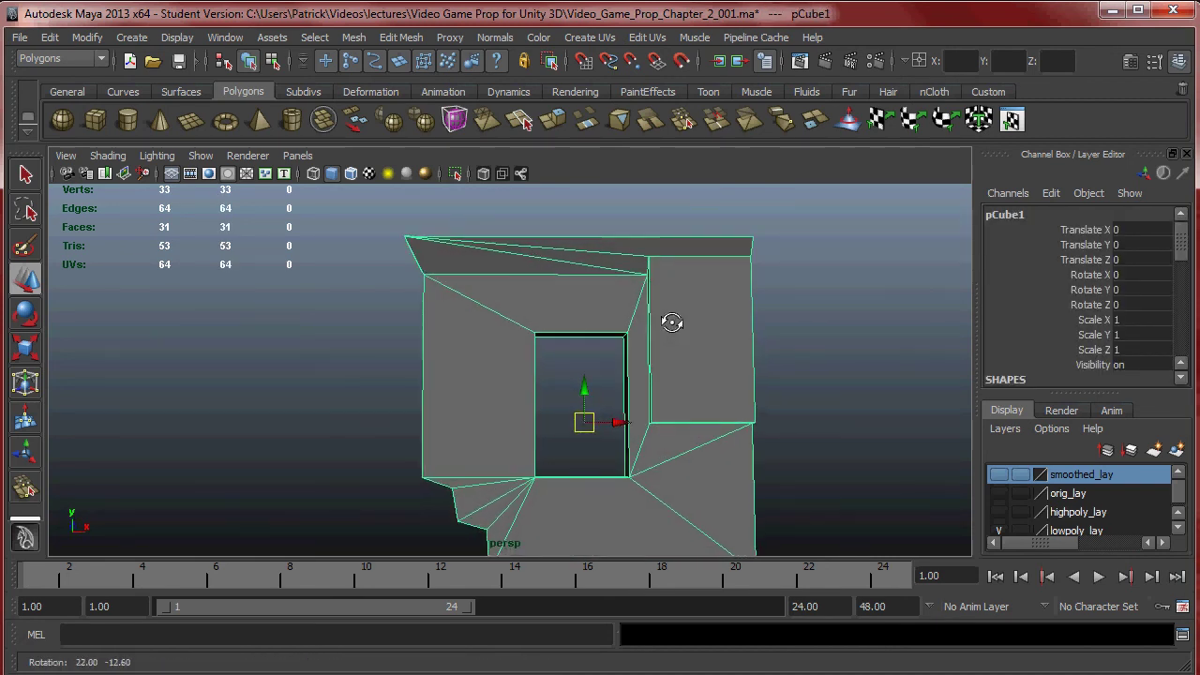
{"action": "middle_click_drag", "start_coordinate": [672, 321], "coordinate": [689, 400], "text": "alt"}
{"action": "left_click_drag", "start_coordinate": [690, 401], "coordinate": [707, 339], "text": "alt"}
{"action": "left_click", "coordinate": [764, 360]}
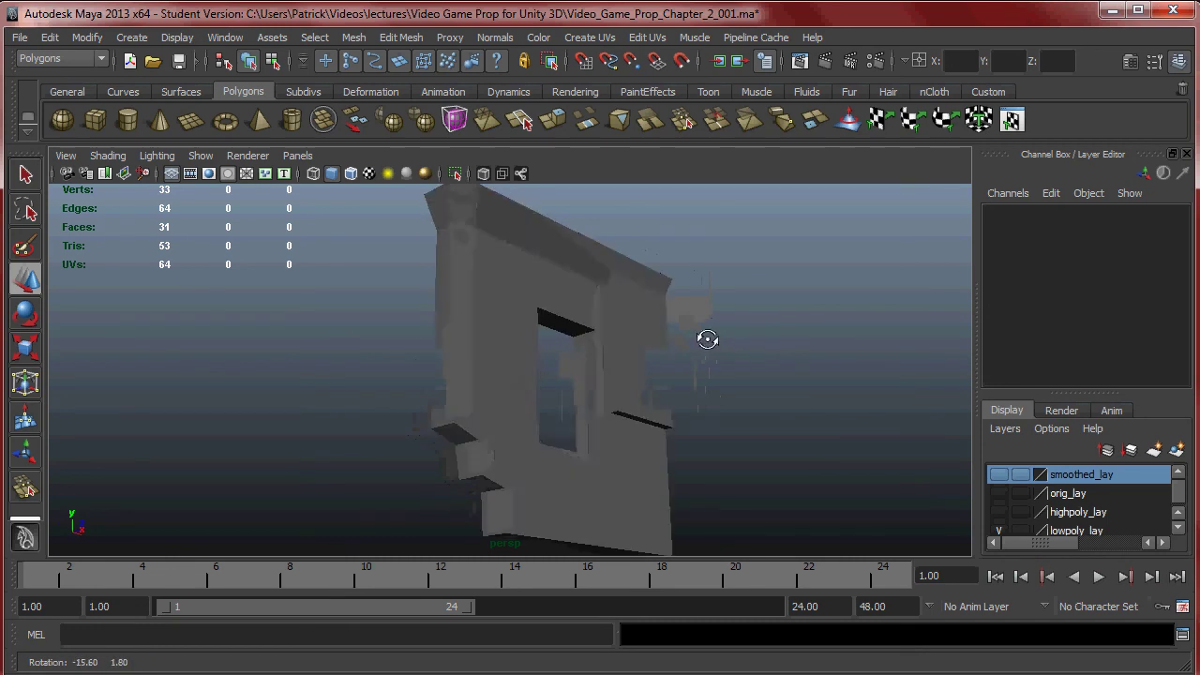
{"action": "right_click_drag", "start_coordinate": [669, 344], "coordinate": [691, 330]}
{"action": "left_click", "coordinate": [658, 338]}
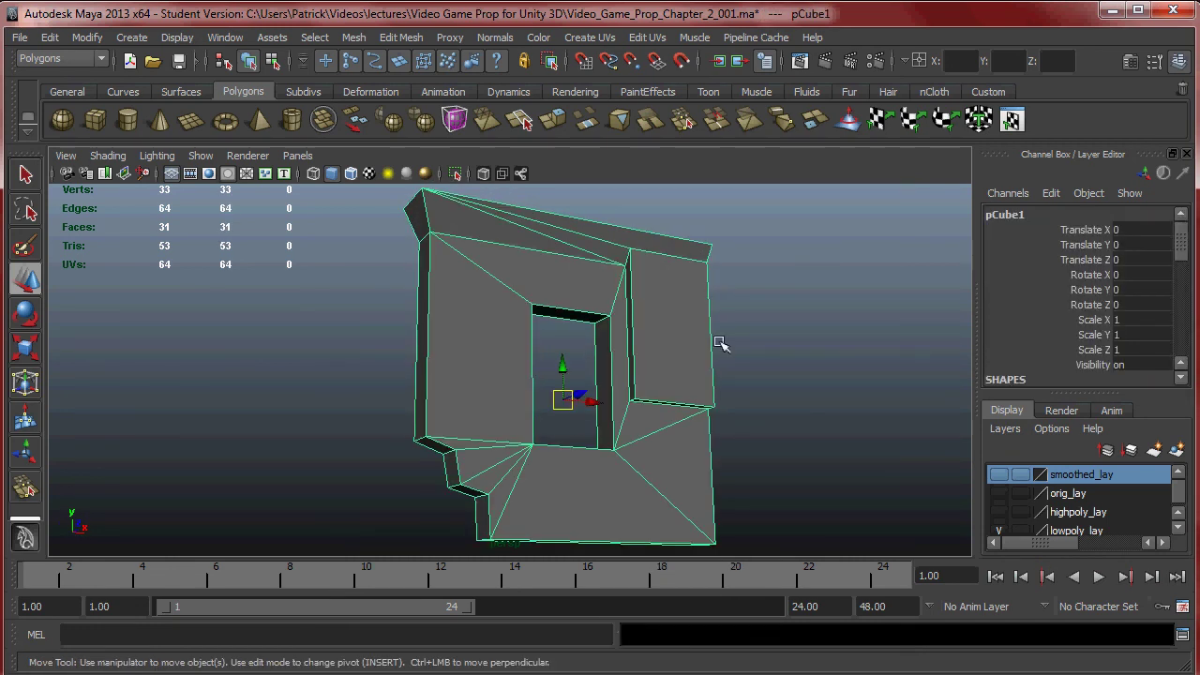
{"action": "left_click_drag", "start_coordinate": [756, 365], "coordinate": [680, 356], "text": "alt"}
{"action": "right_click_drag", "start_coordinate": [594, 361], "coordinate": [646, 366], "text": "alt"}
{"action": "left_click_drag", "start_coordinate": [194, 259], "coordinate": [500, 321], "text": "alt"}
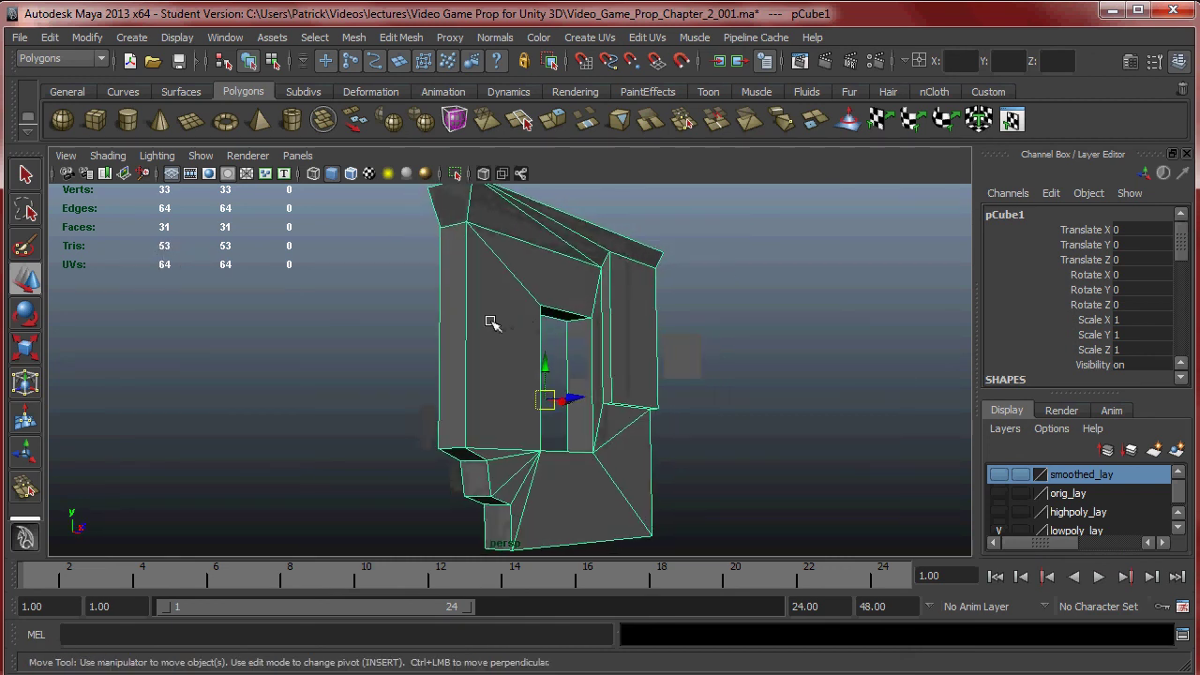
{"action": "left_click_drag", "start_coordinate": [423, 340], "coordinate": [482, 344], "text": "alt"}
{"action": "left_click_drag", "start_coordinate": [682, 344], "coordinate": [544, 358], "text": "alt"}
{"action": "left_click", "coordinate": [525, 331], "text": "shift"}
{"action": "left_click_drag", "start_coordinate": [647, 339], "coordinate": [618, 343], "text": "alt"}
{"action": "left_click_drag", "start_coordinate": [453, 289], "coordinate": [702, 329], "text": "alt"}
{"action": "left_click", "coordinate": [733, 361]}
{"action": "left_click", "coordinate": [610, 351]}
{"action": "left_click_drag", "start_coordinate": [611, 350], "coordinate": [691, 316], "text": "alt"}
{"action": "left_click", "coordinate": [695, 320]}
{"action": "left_click", "coordinate": [691, 334]}
{"action": "left_click", "coordinate": [647, 362]}
{"action": "left_click_drag", "start_coordinate": [648, 362], "coordinate": [624, 384], "text": "alt"}
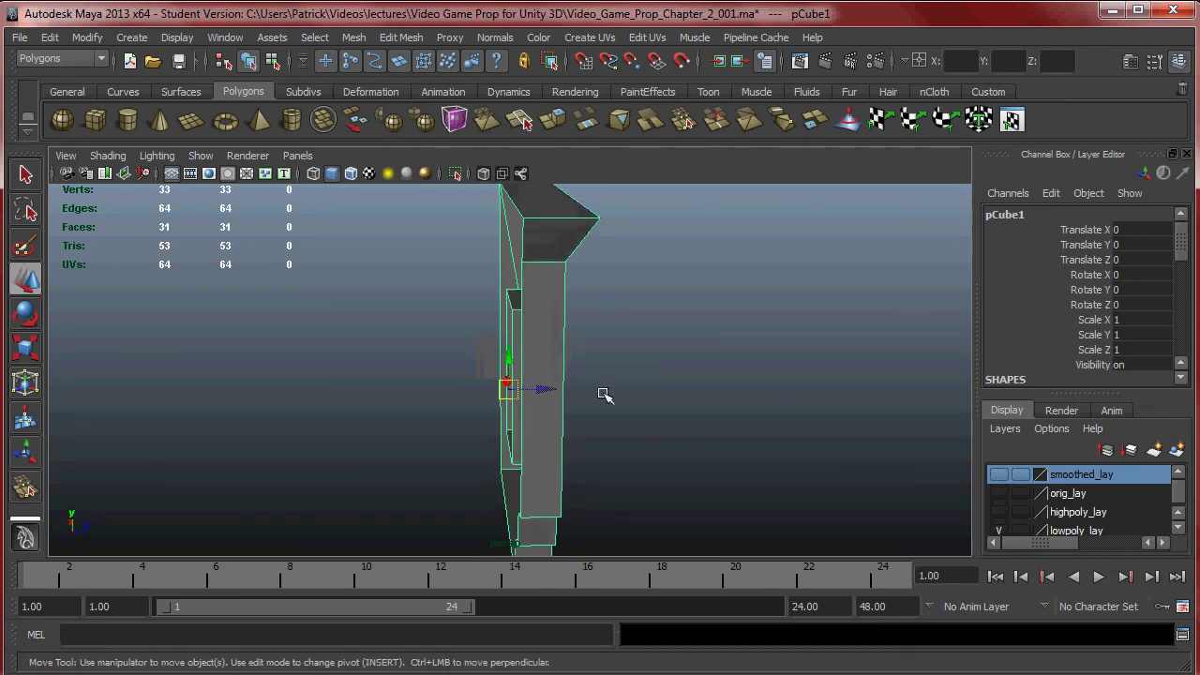
Step: In the side view, select all vertices along the wall's flat back and snap them to the grid's vertical centre line
{"action": "key", "text": "space"}
{"action": "key", "text": "space"}
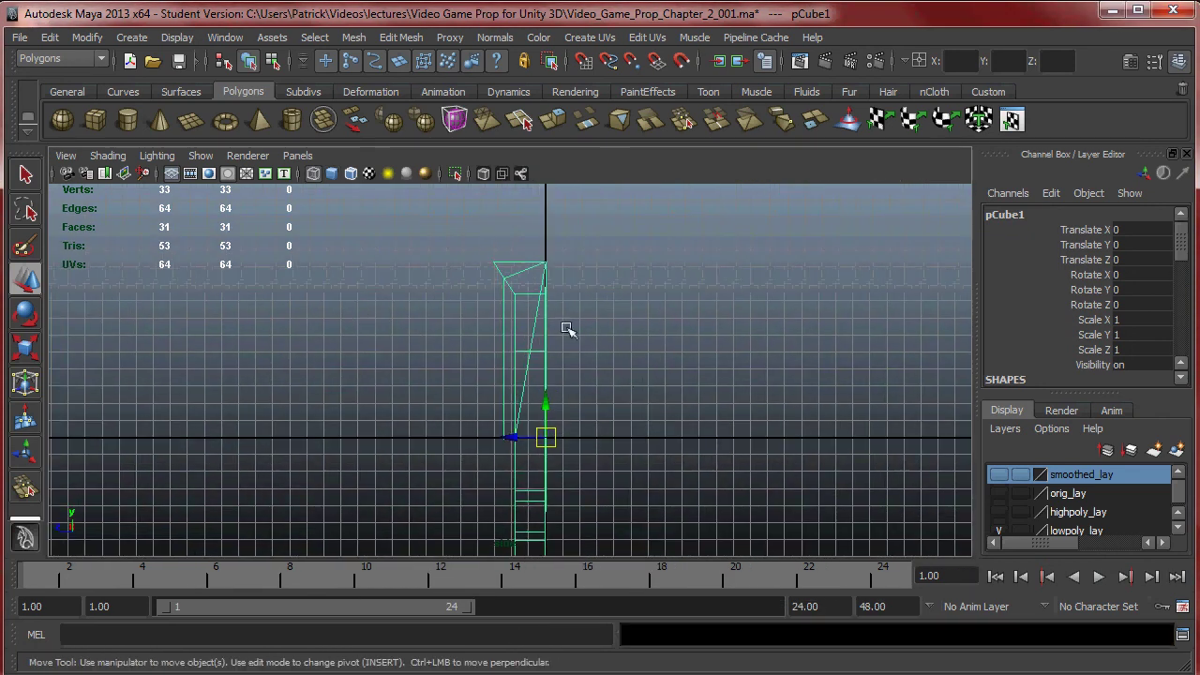
{"action": "right_click_drag", "start_coordinate": [556, 305], "coordinate": [453, 299]}
{"action": "middle_click_drag", "start_coordinate": [622, 421], "coordinate": [628, 364], "text": "alt"}
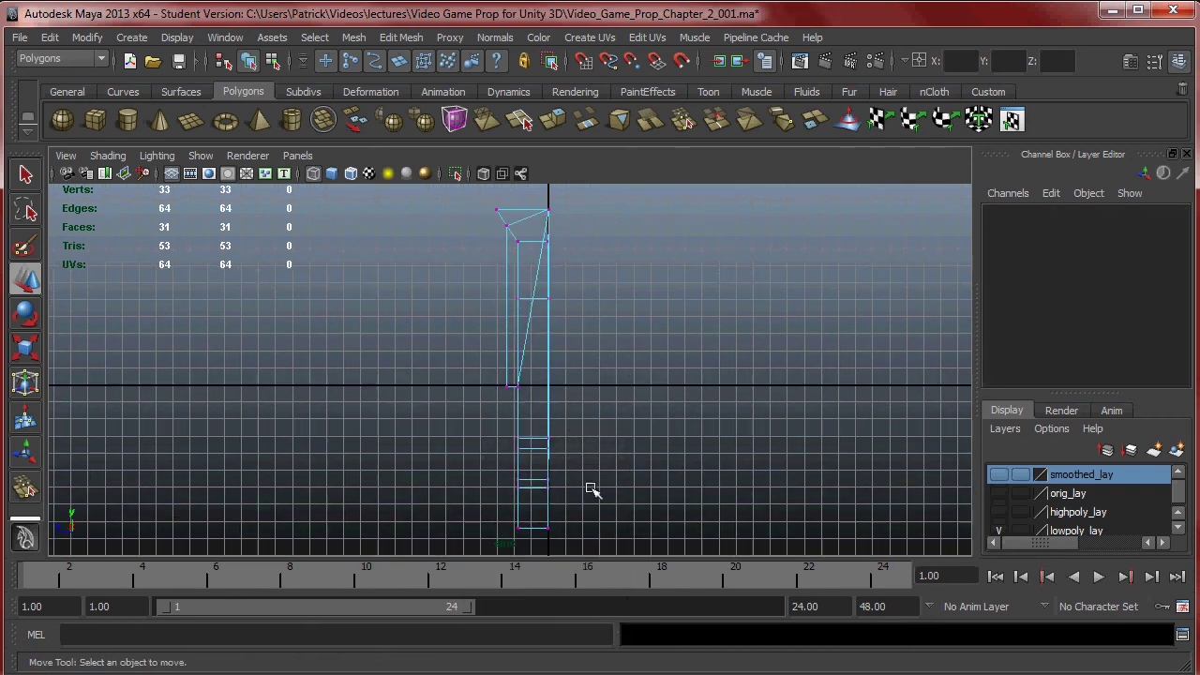
{"action": "middle_click_drag", "start_coordinate": [650, 302], "coordinate": [646, 317], "text": "alt"}
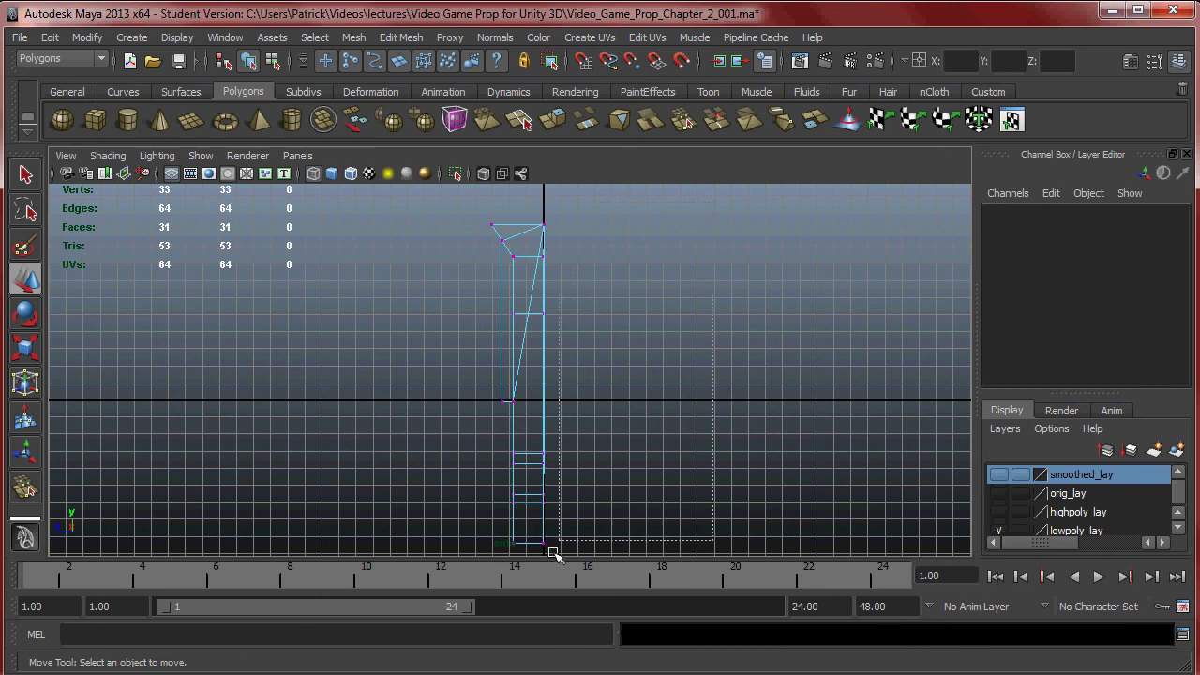
{"action": "left_click_drag", "start_coordinate": [539, 574], "coordinate": [540, 573]}
{"action": "middle_click_drag", "start_coordinate": [636, 425], "coordinate": [643, 411], "text": "alt"}
{"action": "scroll", "coordinate": [644, 413], "scroll_direction": "up", "scroll_amount": 1}
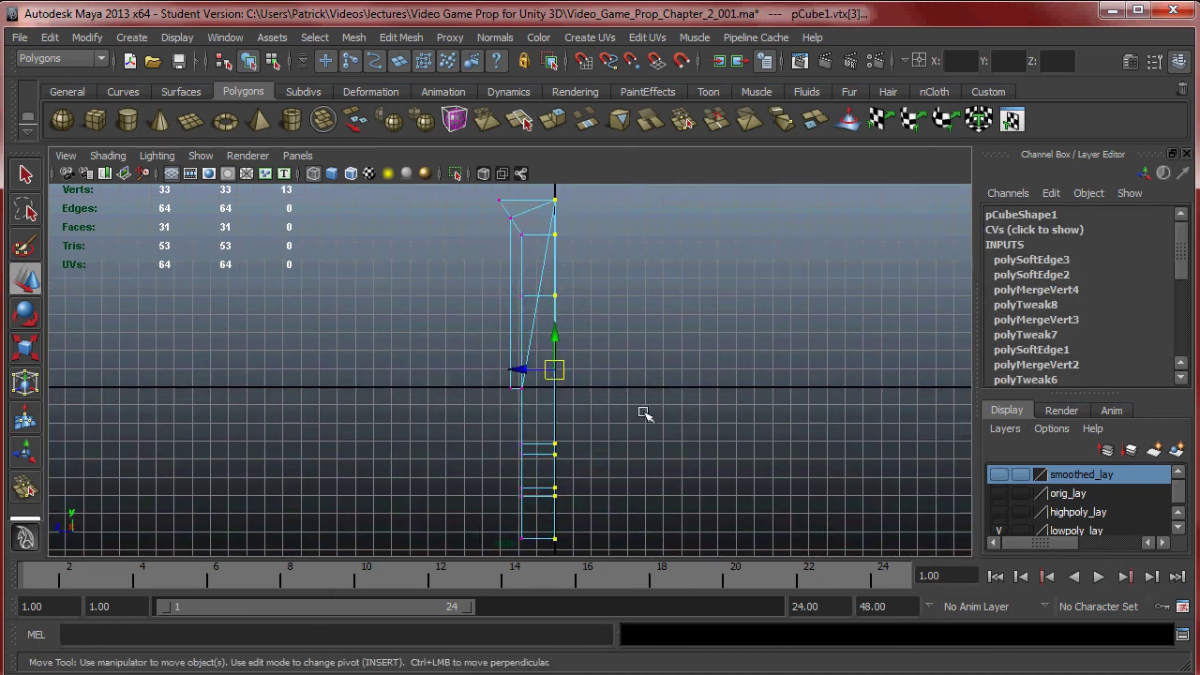
{"action": "left_click_drag", "start_coordinate": [525, 375], "coordinate": [538, 371]}
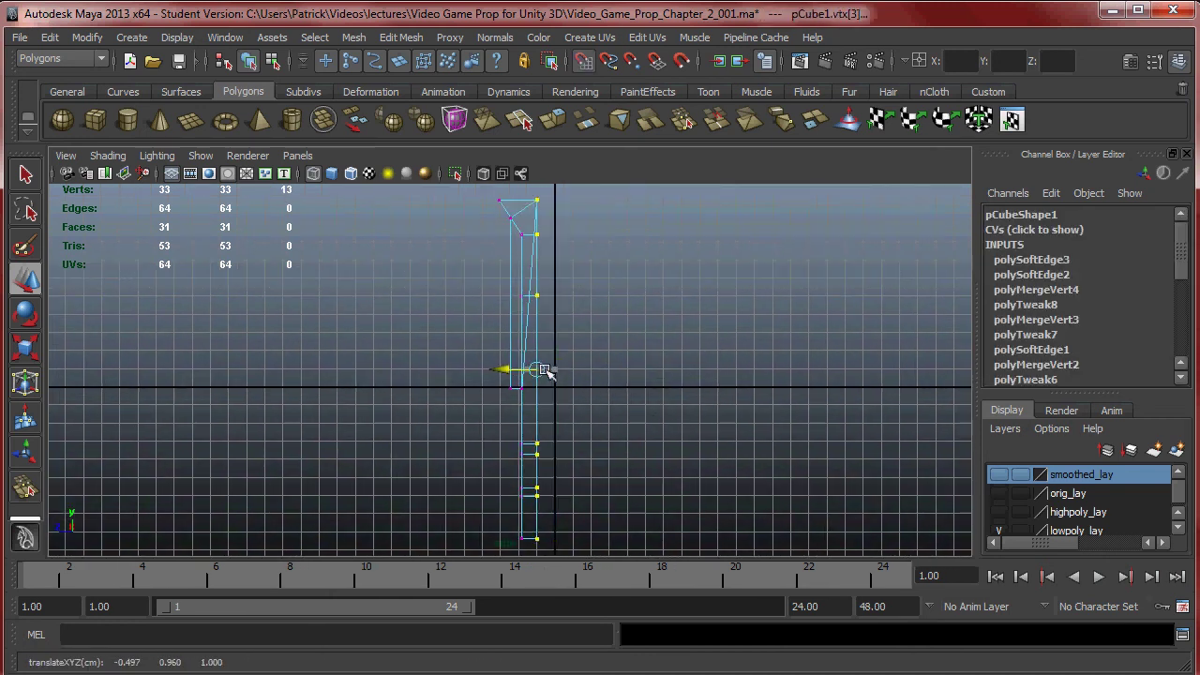
Step: Return the wall to object mode and examine its flat back in the perspective and side views
{"action": "key", "text": "space"}
{"action": "key", "text": "space"}
{"action": "left_click_drag", "start_coordinate": [691, 316], "coordinate": [513, 354], "text": "alt"}
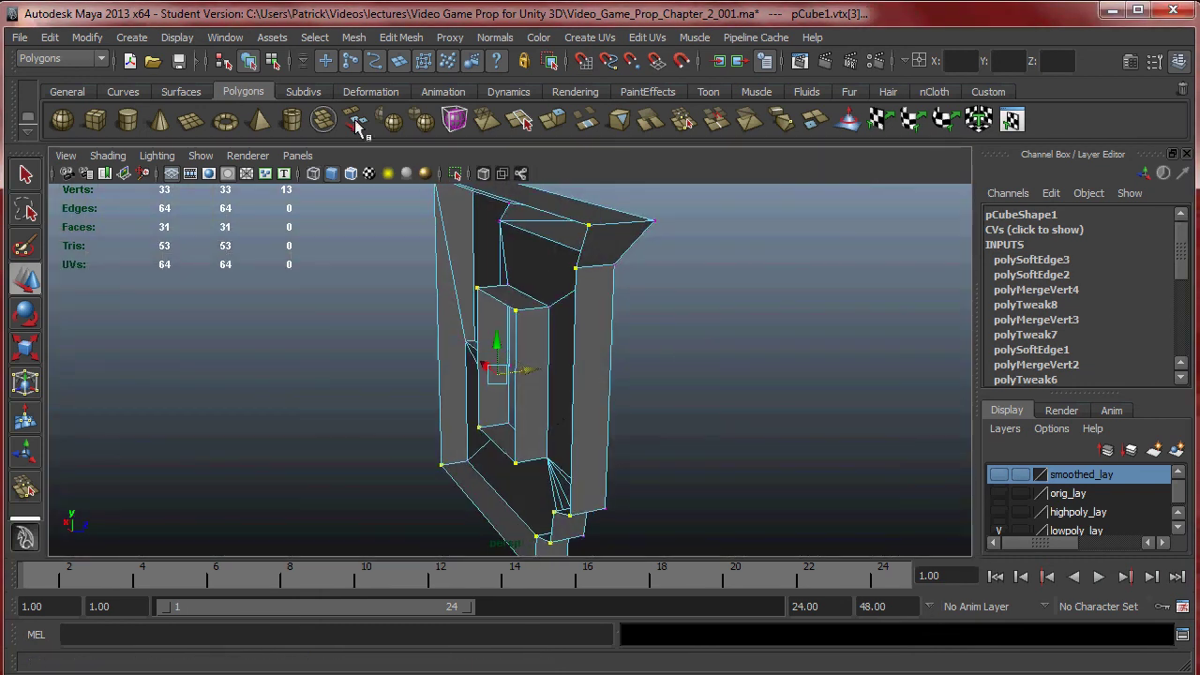
{"action": "left_click_drag", "start_coordinate": [709, 343], "coordinate": [510, 286], "text": "alt"}
{"action": "right_click_drag", "start_coordinate": [511, 286], "coordinate": [598, 259]}
{"action": "left_click", "coordinate": [756, 318]}
{"action": "left_click_drag", "start_coordinate": [756, 319], "coordinate": [681, 402], "text": "alt"}
{"action": "key", "text": "space"}
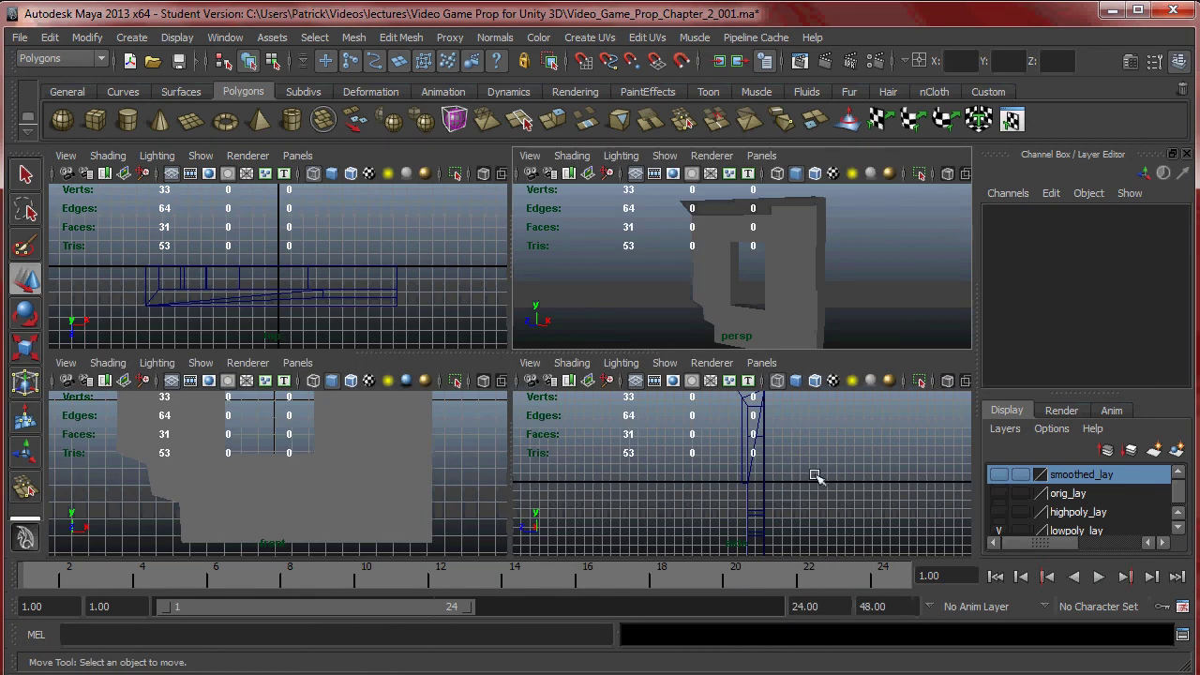
{"action": "scroll", "coordinate": [808, 476], "scroll_direction": "down", "scroll_amount": 2}
{"action": "key", "text": "space"}
{"action": "key", "text": "space"}
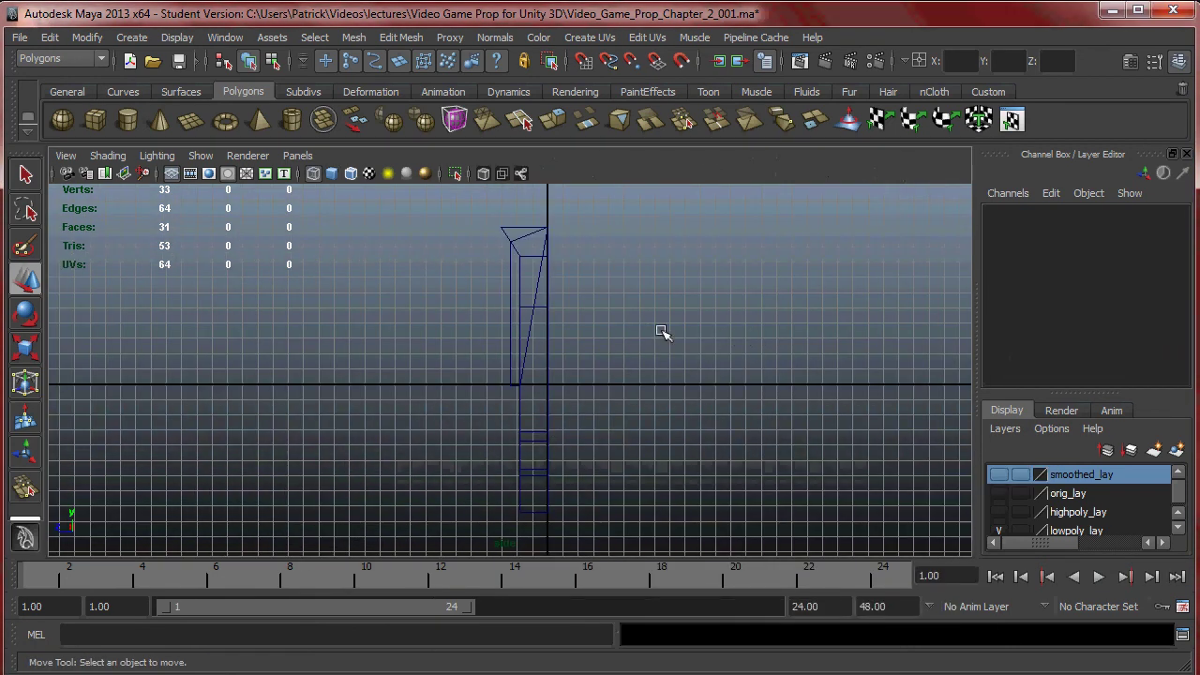
{"action": "key", "text": "space"}
Step: Select the wall and apply Freeze Transformations and Reset Transformations to it
{"action": "left_click", "coordinate": [679, 326]}
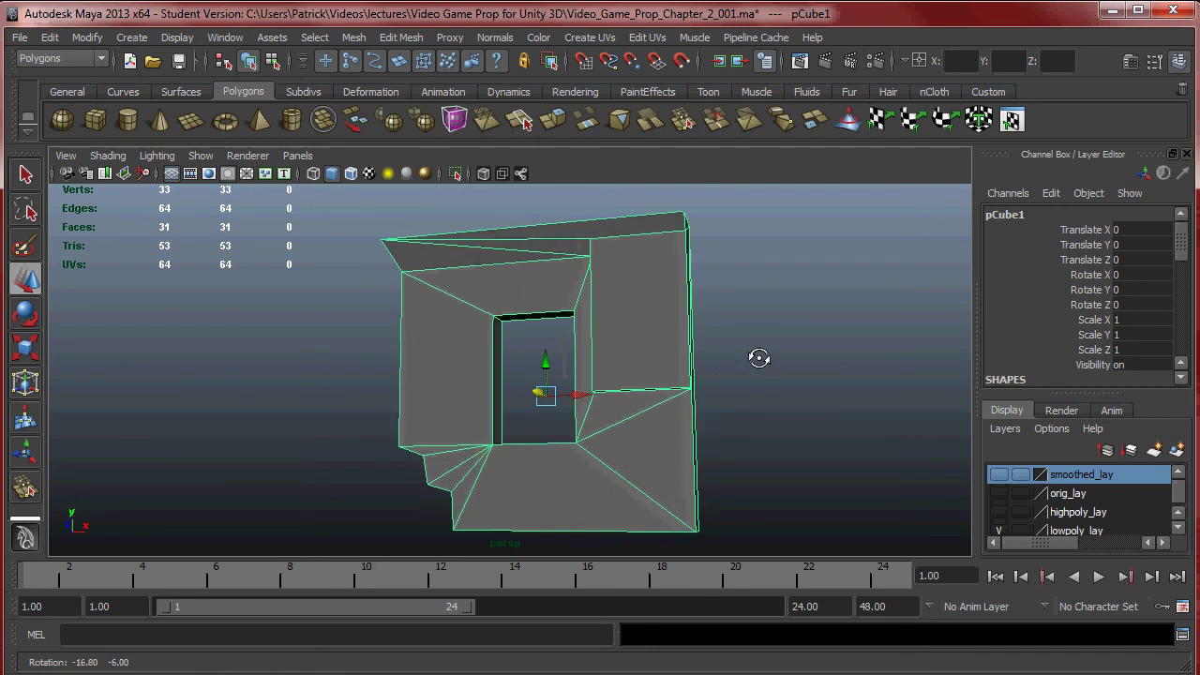
{"action": "left_click", "coordinate": [87, 38]}
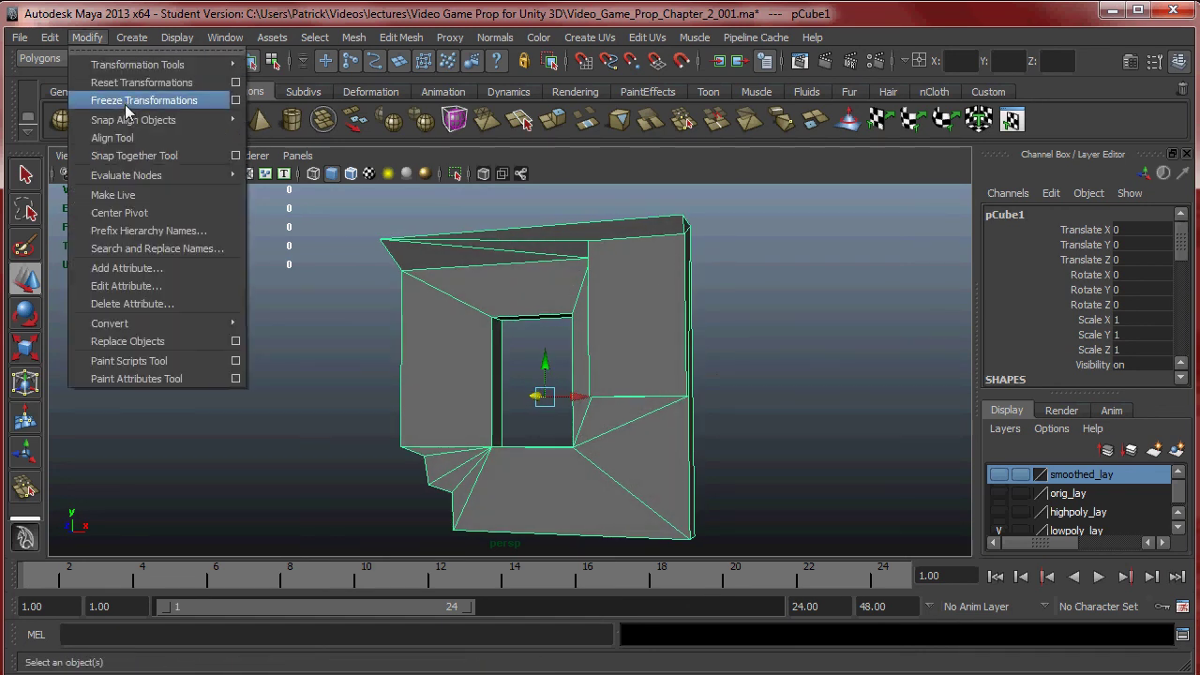
{"action": "left_click", "coordinate": [141, 101]}
{"action": "left_click", "coordinate": [89, 38]}
{"action": "left_click", "coordinate": [112, 86]}
{"action": "scroll", "coordinate": [607, 336], "scroll_direction": "down", "scroll_amount": 3}
{"action": "mouse_move", "coordinate": [607, 336]}
{"action": "left_mouse_down", "text": "alt"}
{"action": "mouse_move", "coordinate": [624, 321]}
{"action": "mouse_move", "coordinate": [614, 326]}
{"action": "left_mouse_up", "text": "alt"}
Step: Open the Outliner and rename the wall mesh pCube1 to lowpoly_noUV_mesh_001
{"action": "mouse_move", "coordinate": [272, 605]}
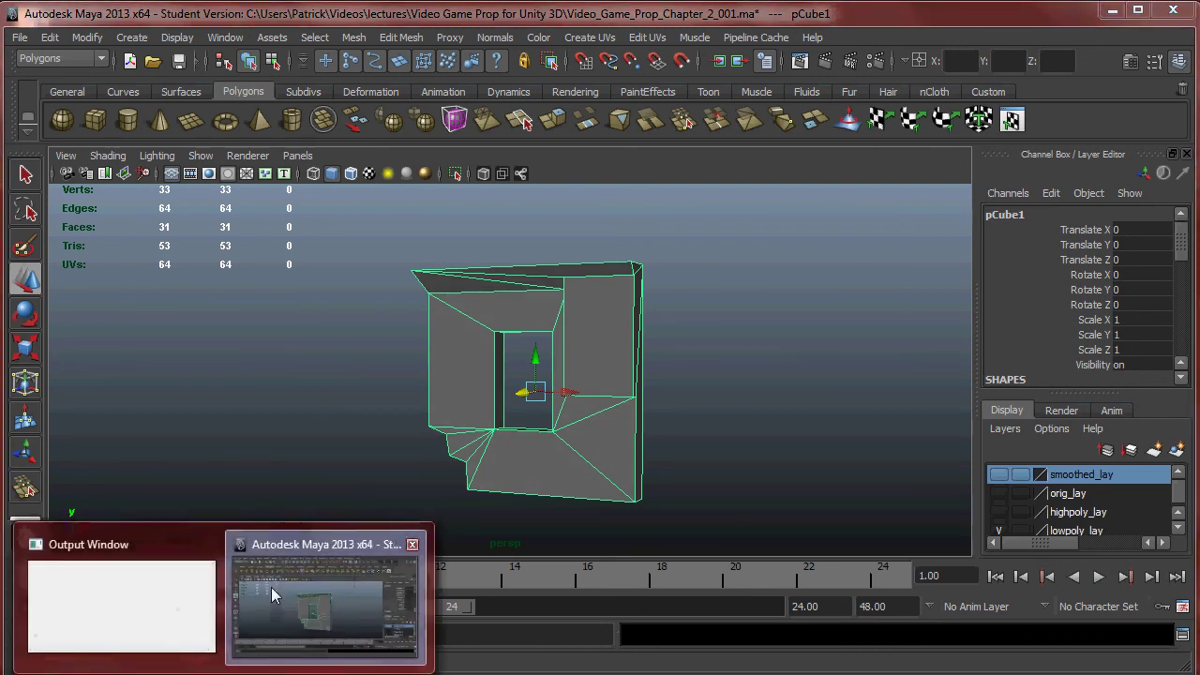
{"action": "left_click", "coordinate": [207, 546]}
{"action": "left_click", "coordinate": [218, 38]}
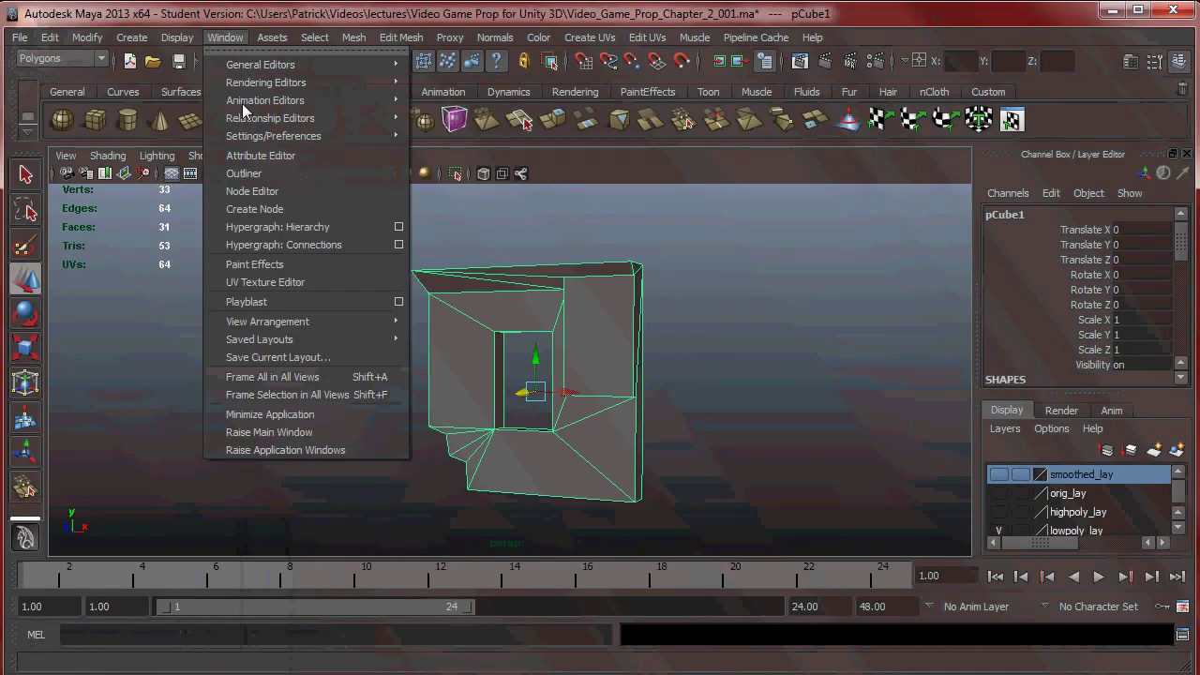
{"action": "left_click", "coordinate": [259, 173]}
{"action": "double_click", "coordinate": [152, 302]}
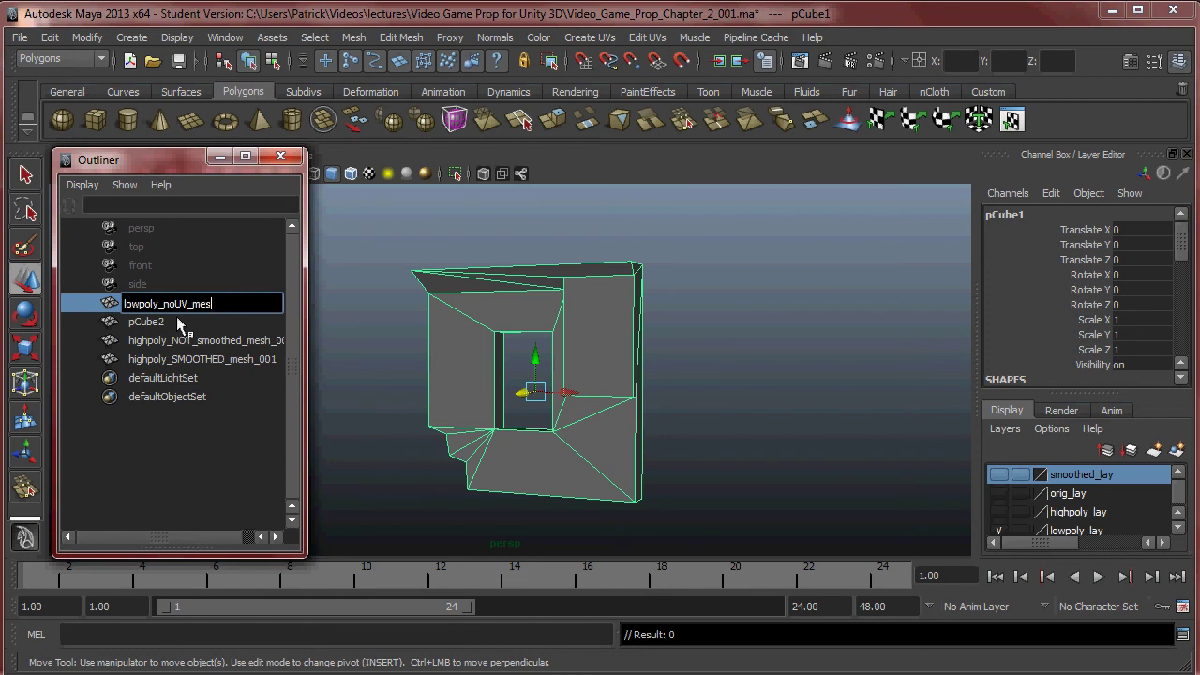
{"action": "key", "text": "Return"}
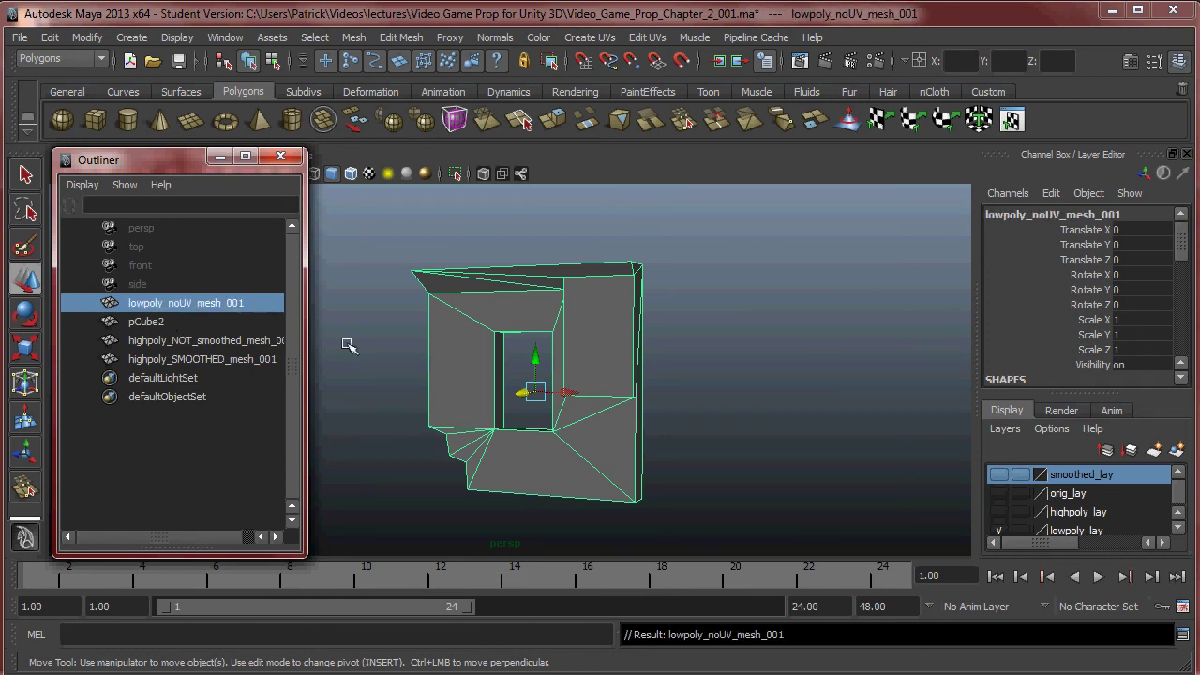
{"action": "left_click", "coordinate": [774, 310]}
{"action": "left_click", "coordinate": [602, 336]}
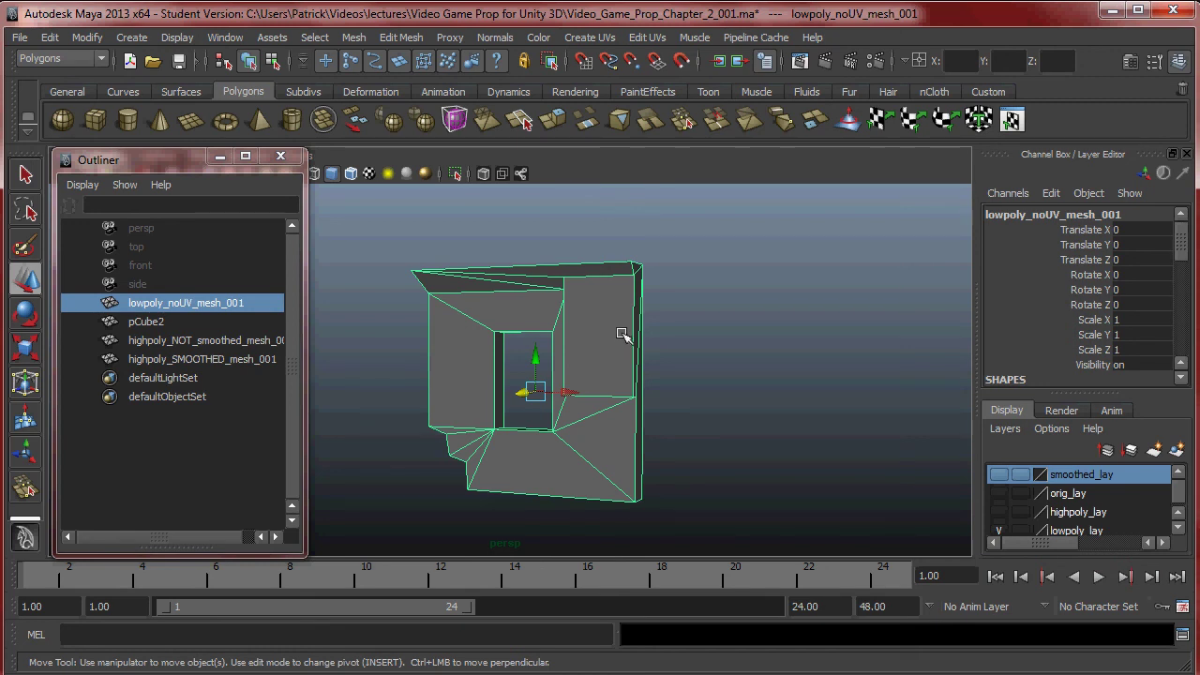
{"action": "left_click_drag", "start_coordinate": [622, 321], "coordinate": [725, 378], "text": "alt"}
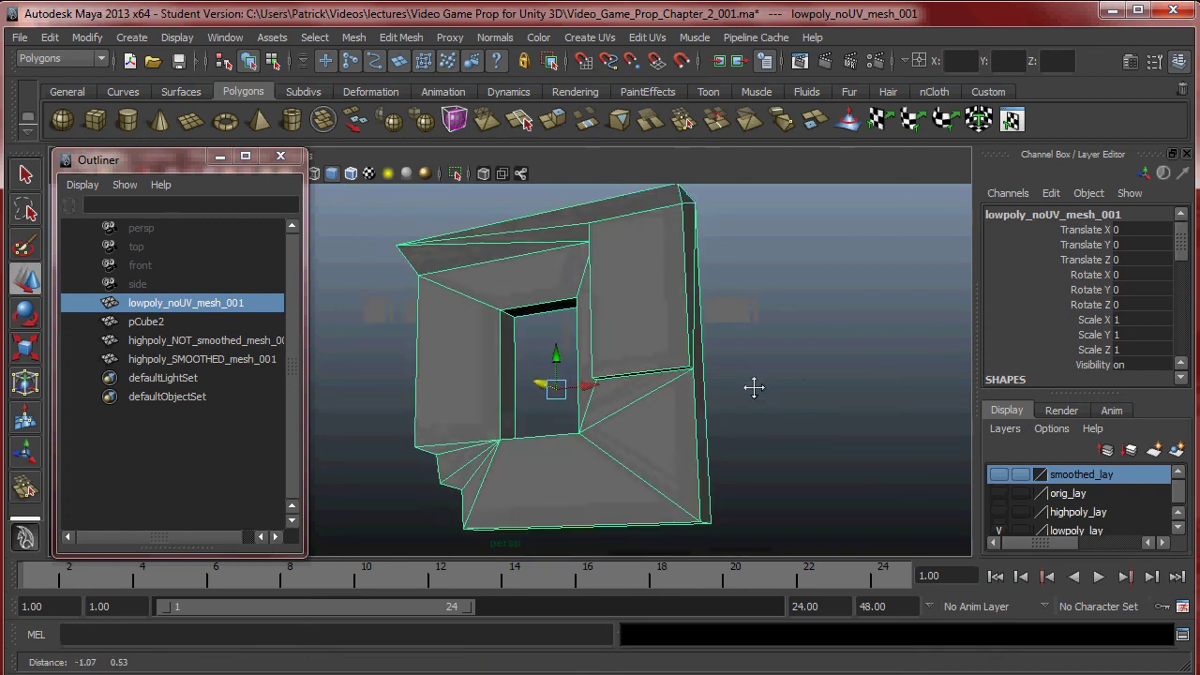